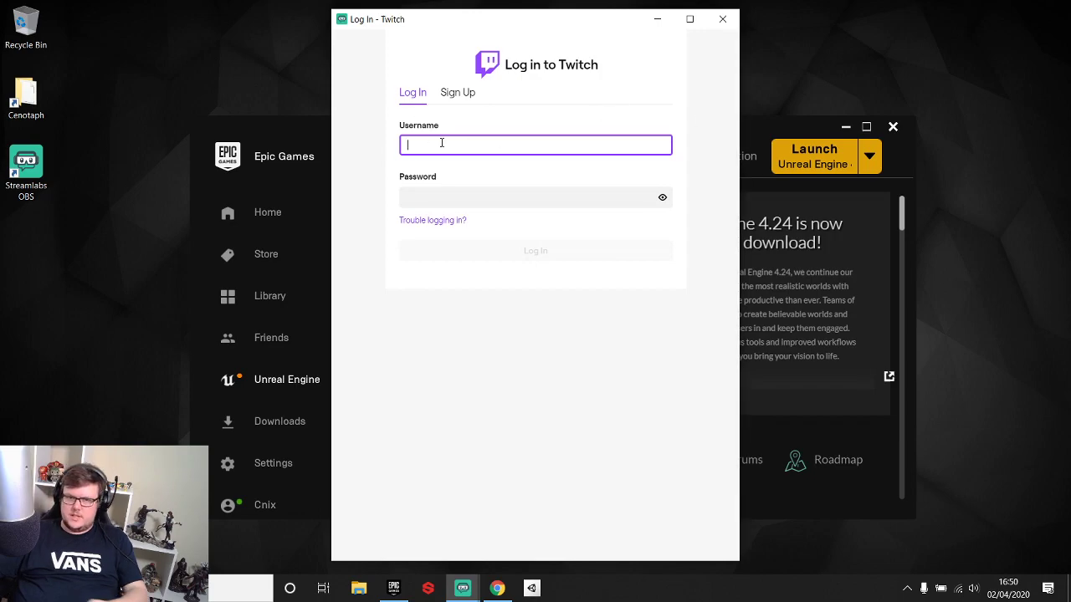
Enter the account username in the Twitch login form and move the login window off the screen.
{"action": "type", "text": "tableflipgames"}
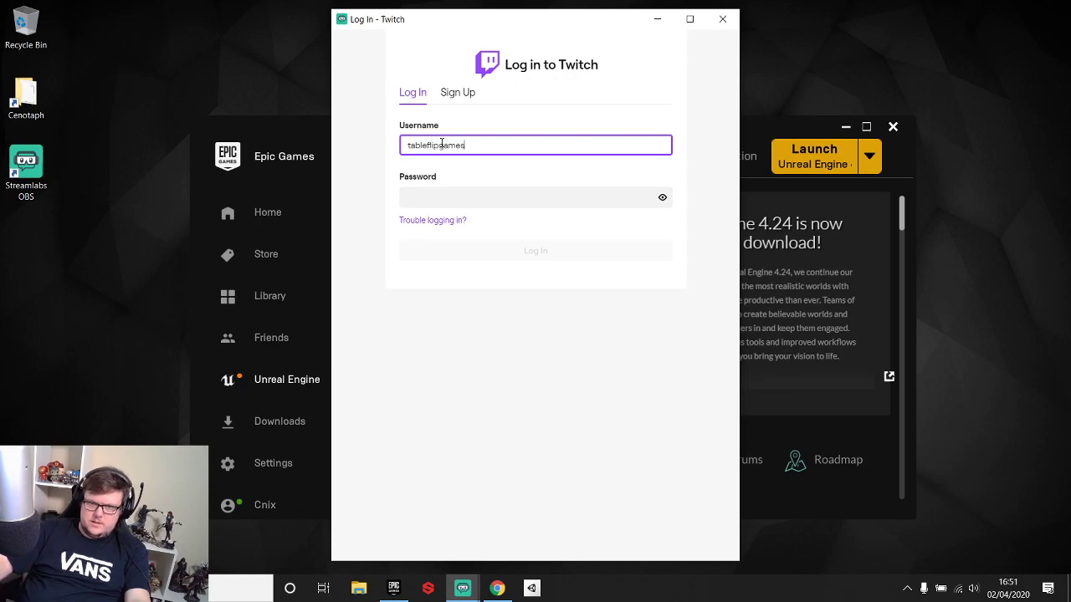
{"action": "left_click_drag", "start_coordinate": [571, 21], "coordinate": [1070, 34]}
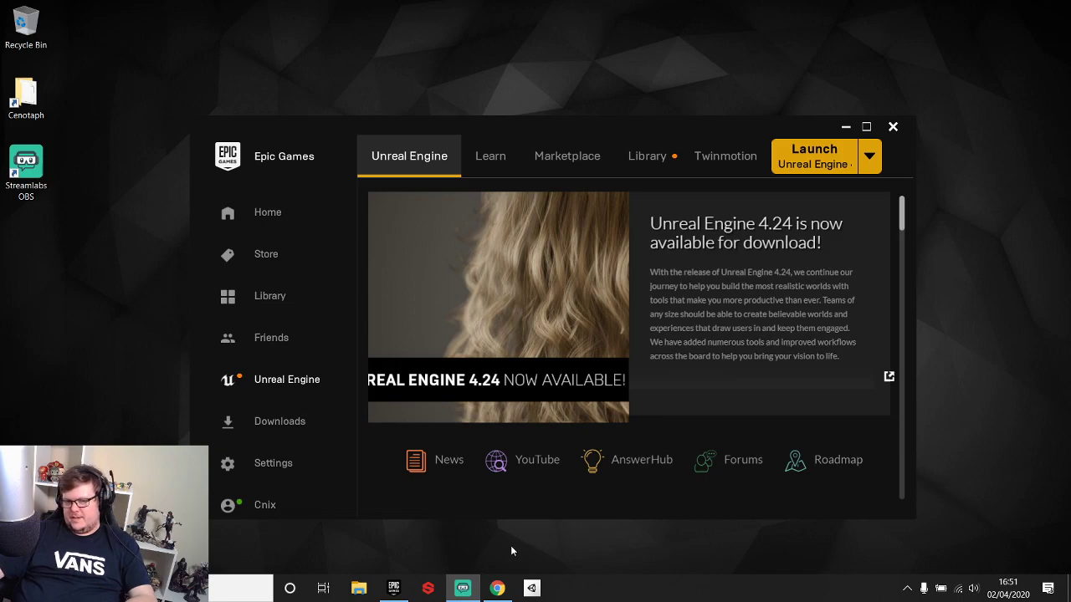
{"action": "left_click", "coordinate": [492, 589]}
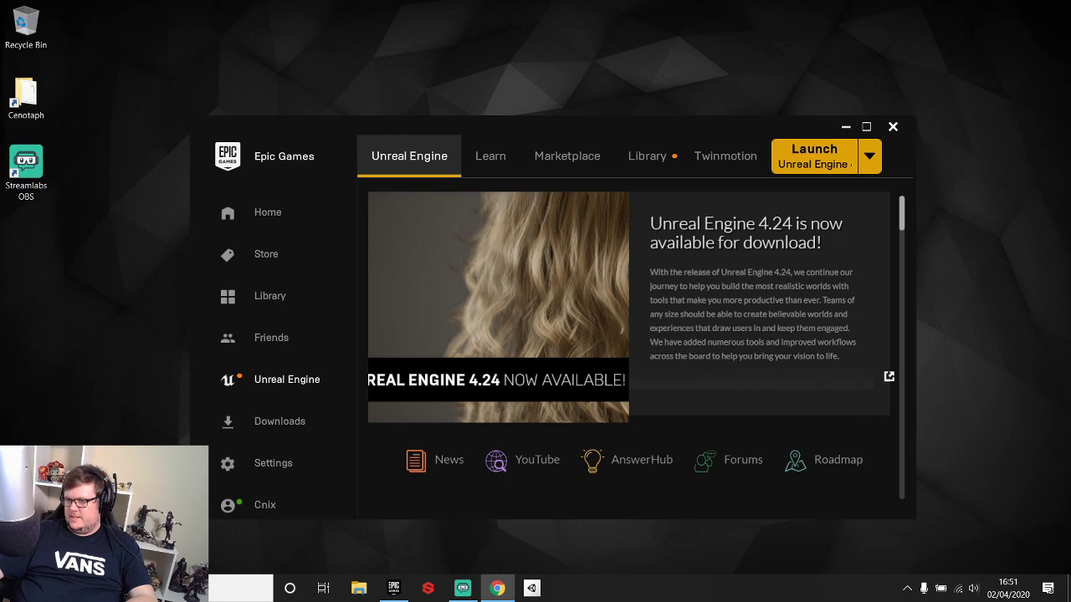
{"action": "key", "text": "alt+Tab"}
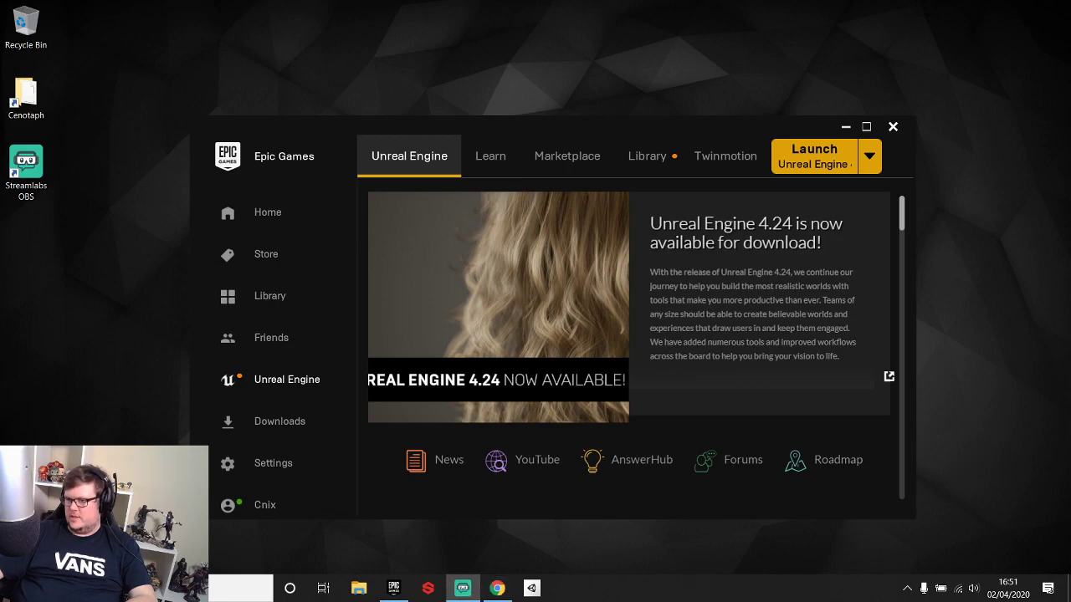
{"action": "key", "text": "alt+Tab"}
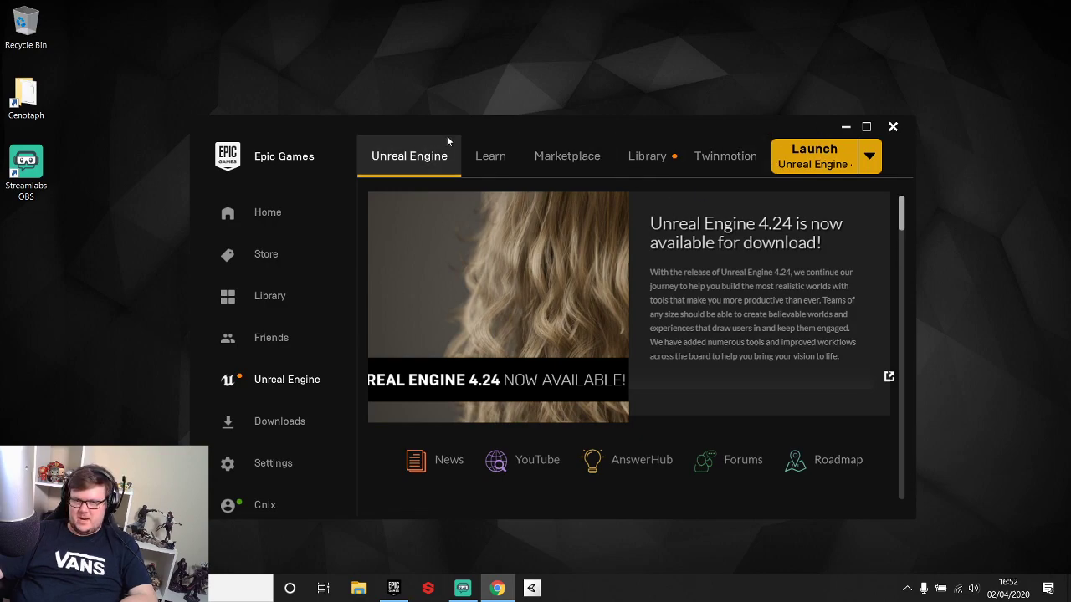
Launch Unreal Engine version 4.23.1 from the installed engine versions in the Epic Games library.
{"action": "left_click", "coordinate": [646, 158]}
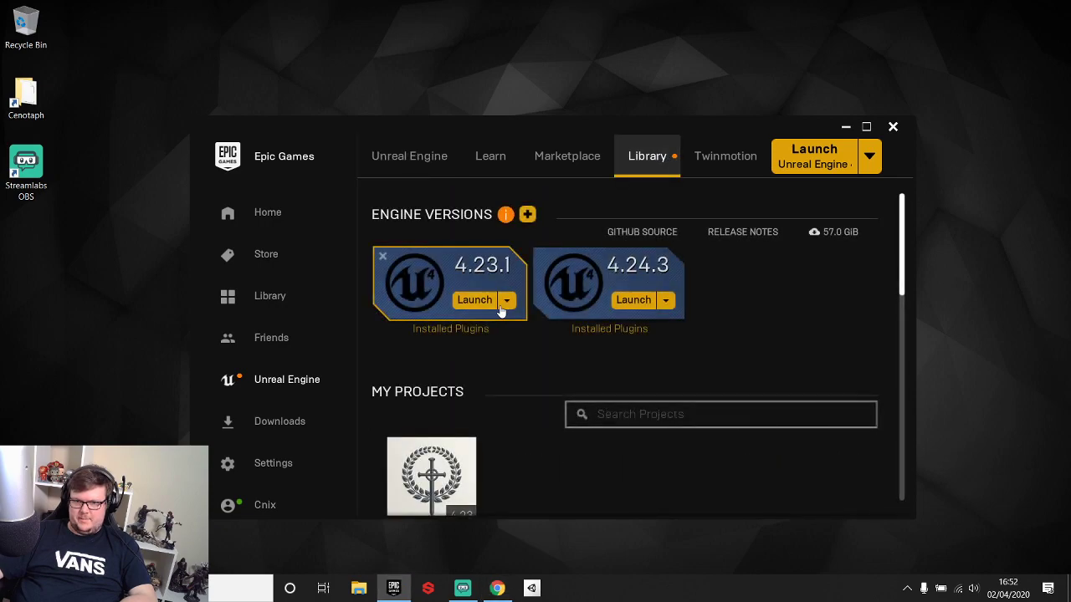
{"action": "left_click", "coordinate": [474, 301]}
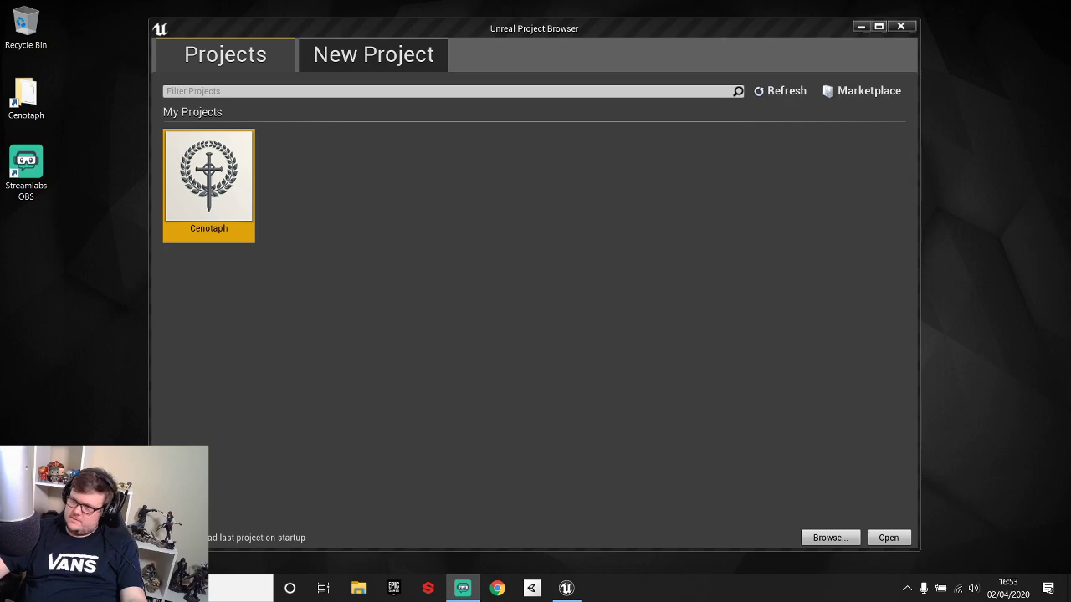
Set up a new Blueprint project from the First Person template and name it Demo.
{"action": "left_click", "coordinate": [381, 55]}
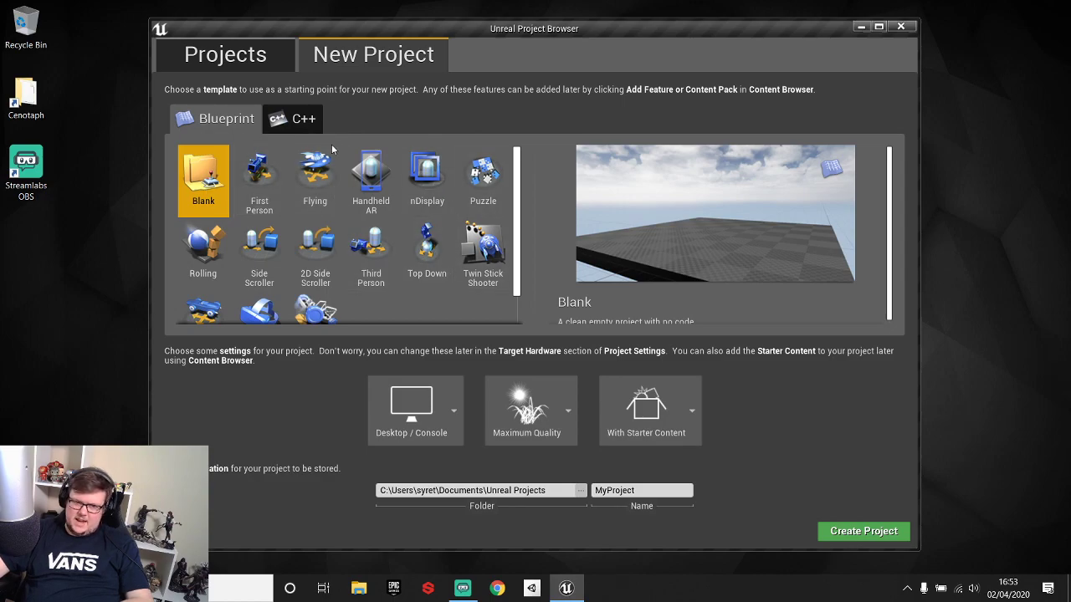
{"action": "scroll", "coordinate": [277, 234], "scroll_direction": "down", "scroll_amount": 2}
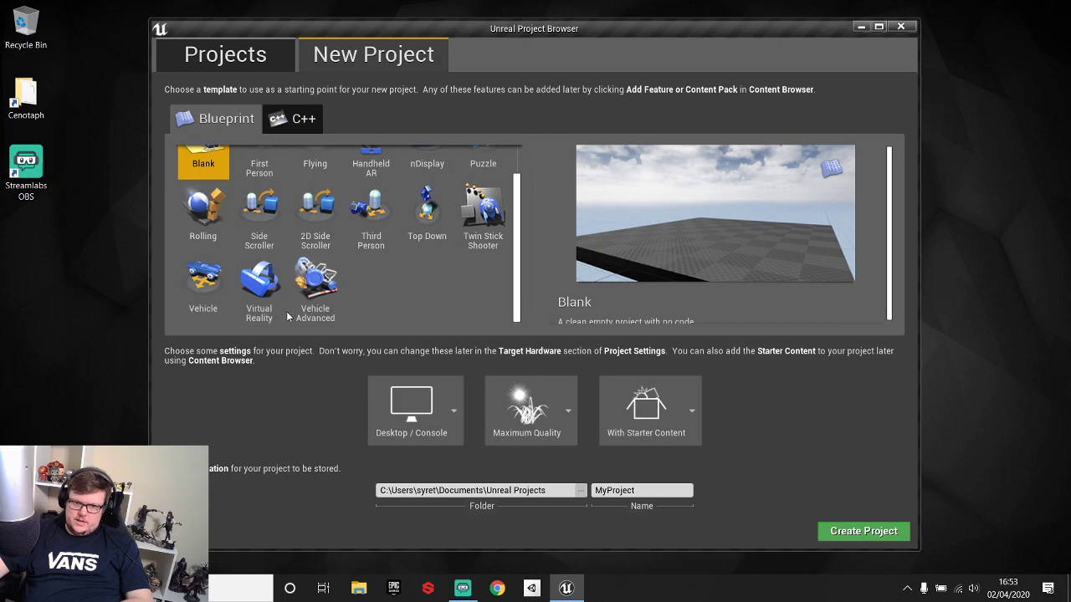
{"action": "scroll", "coordinate": [286, 312], "scroll_direction": "up", "scroll_amount": 3}
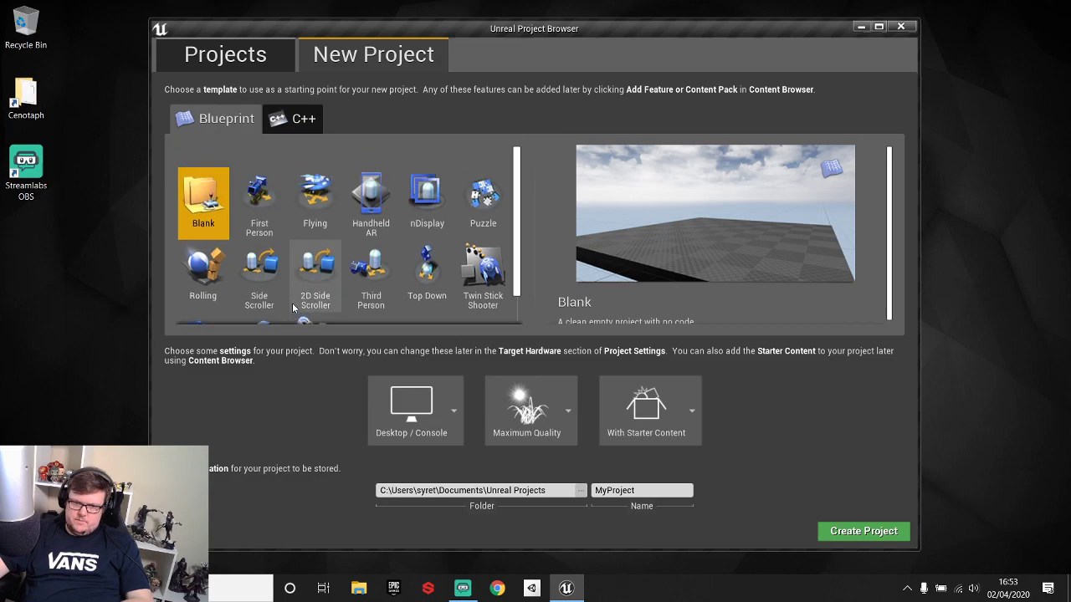
{"action": "left_click", "coordinate": [259, 202]}
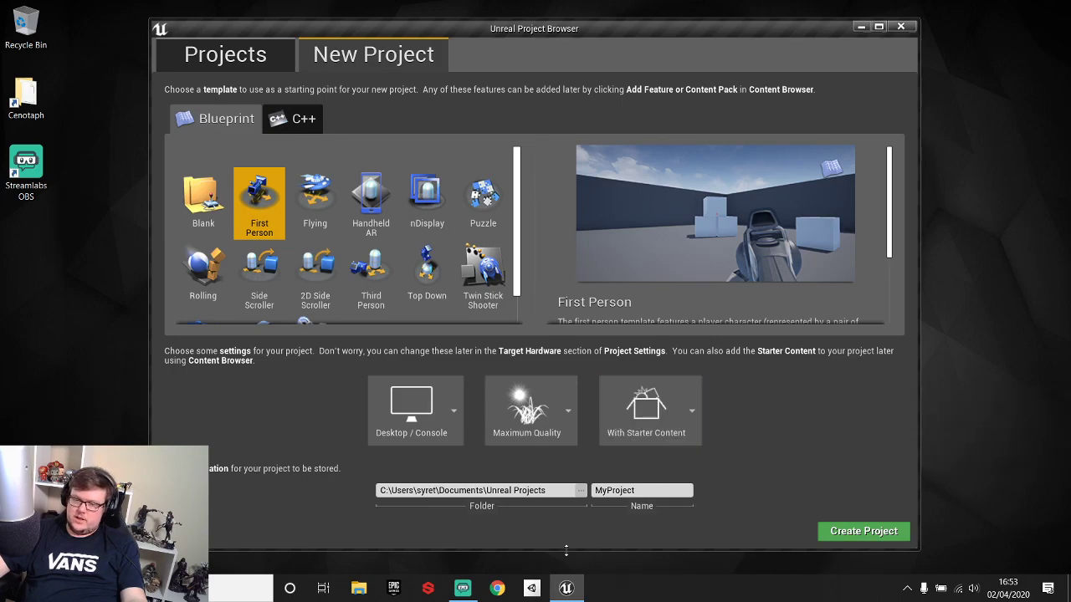
{"action": "left_click", "coordinate": [657, 494]}
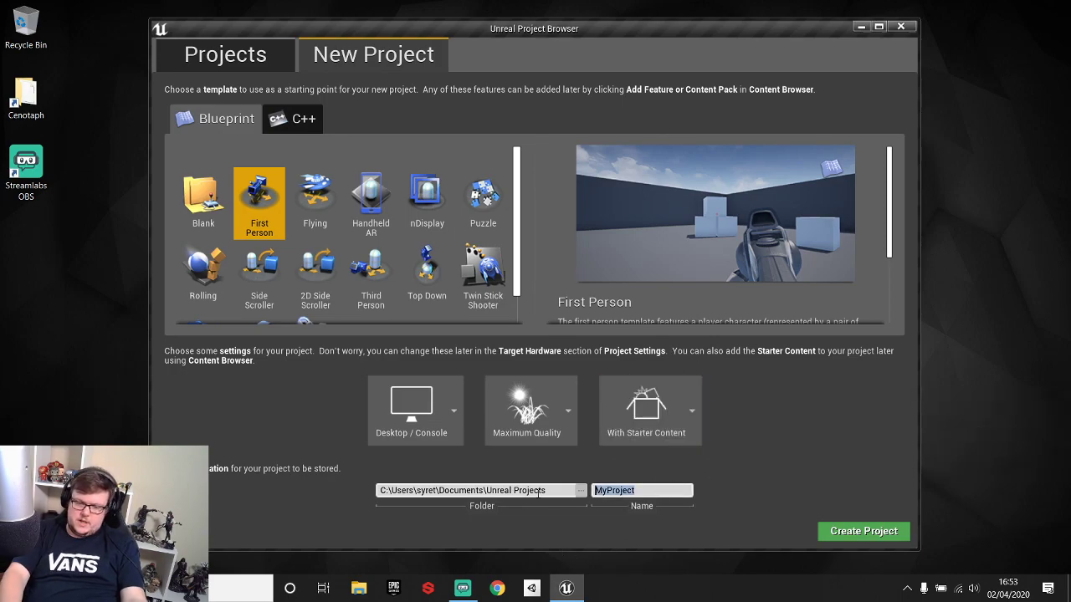
{"action": "type", "text": "Demo"}
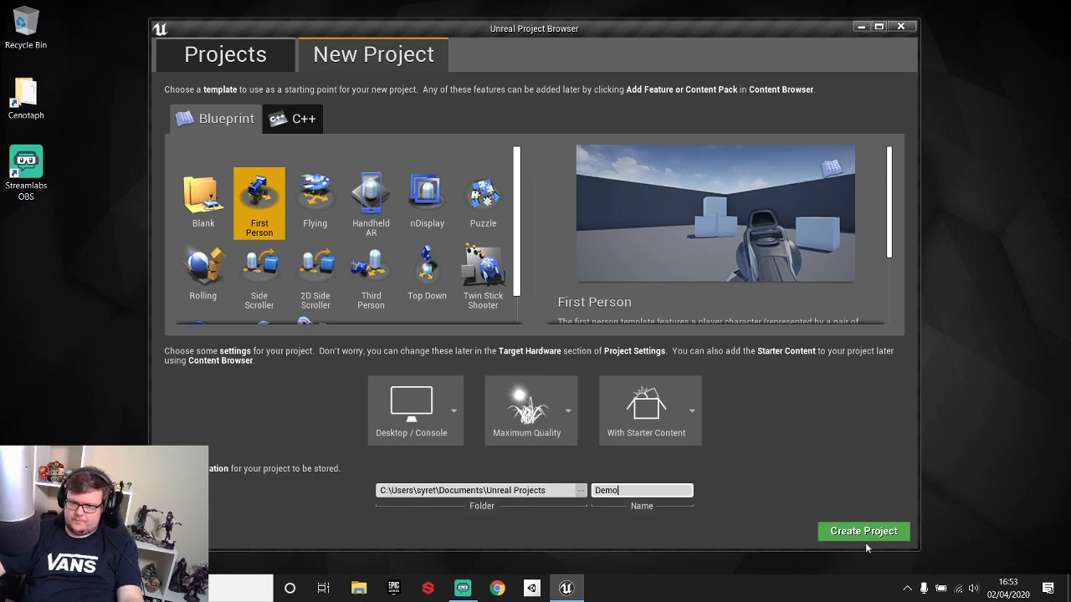
Set the project location to D:\UnrealDemo and create the project.
{"action": "left_click", "coordinate": [582, 491]}
{"action": "left_click", "coordinate": [219, 250]}
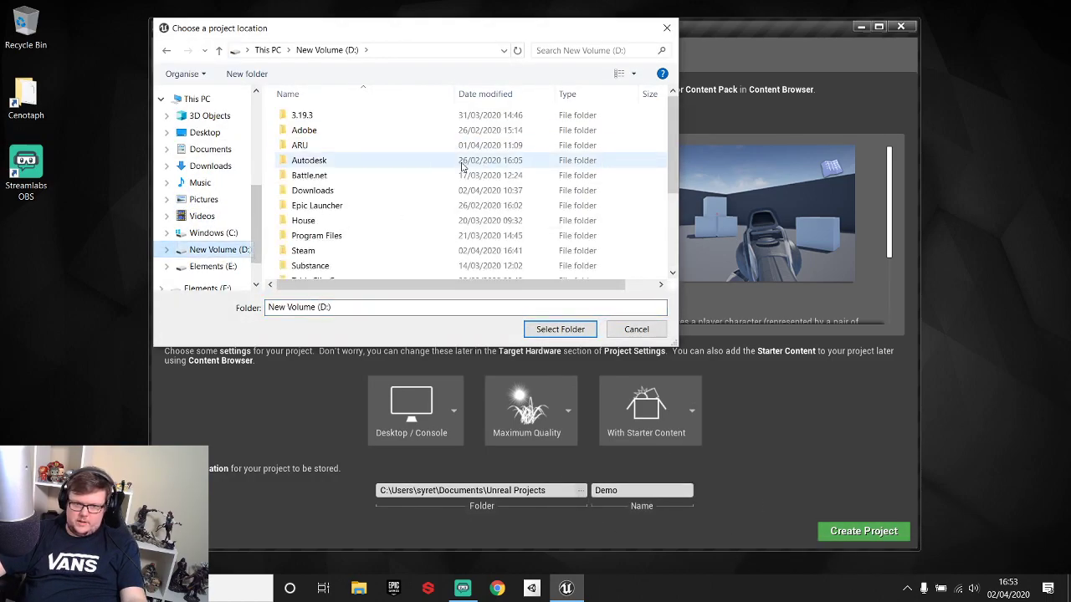
{"action": "scroll", "coordinate": [357, 167], "scroll_direction": "down", "scroll_amount": 2}
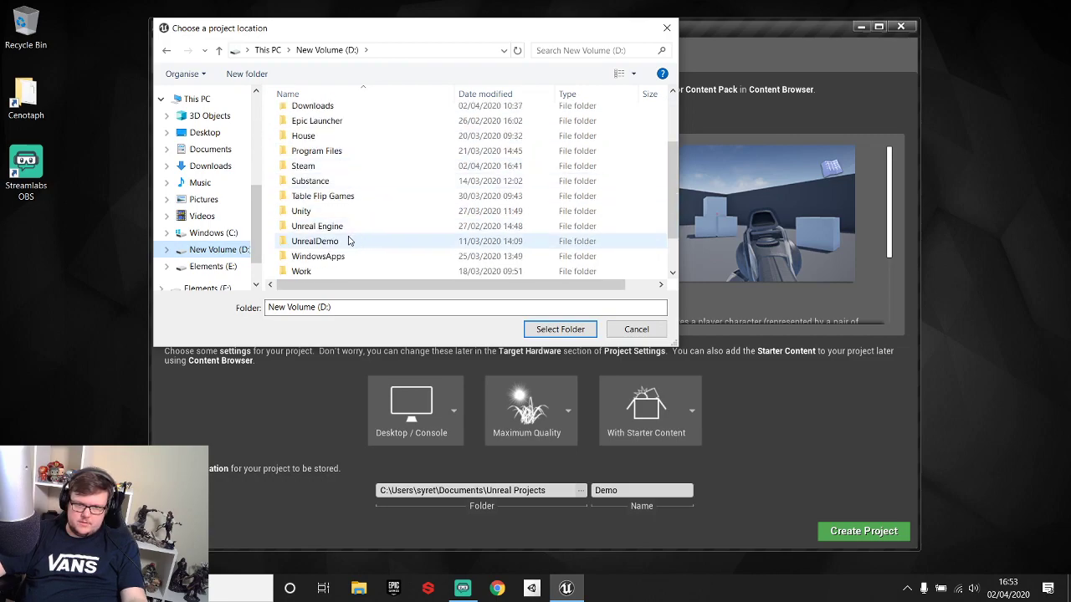
{"action": "double_click", "coordinate": [322, 243]}
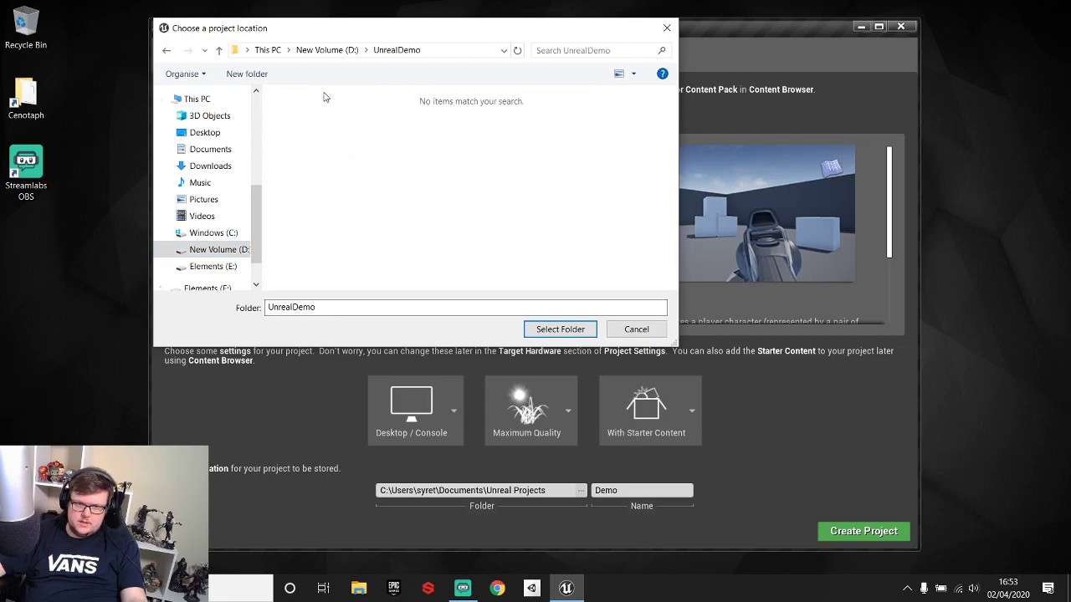
{"action": "left_click", "coordinate": [569, 331]}
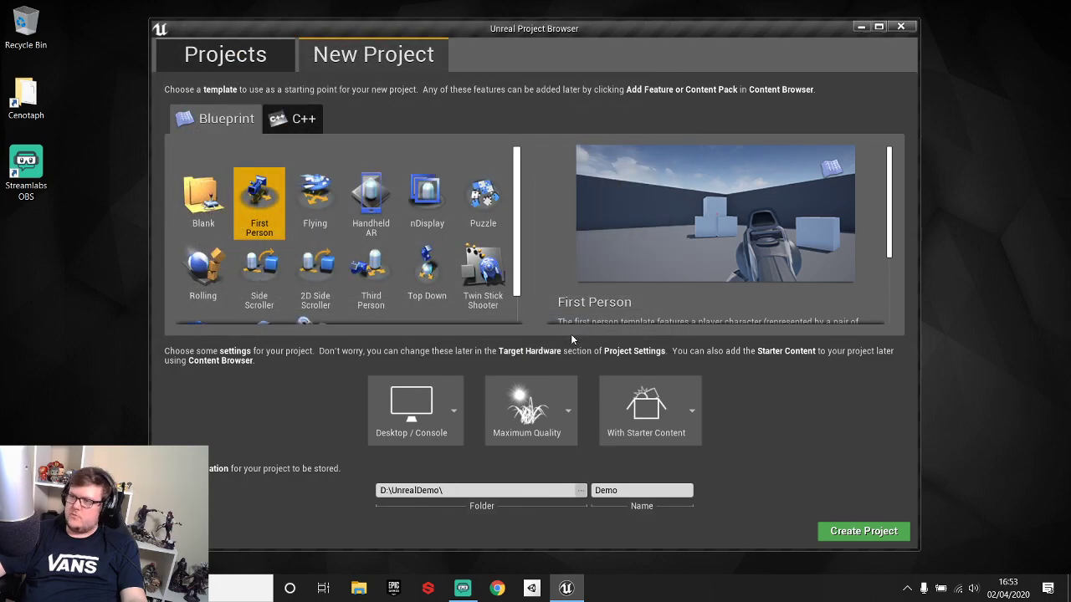
{"action": "left_click", "coordinate": [863, 531]}
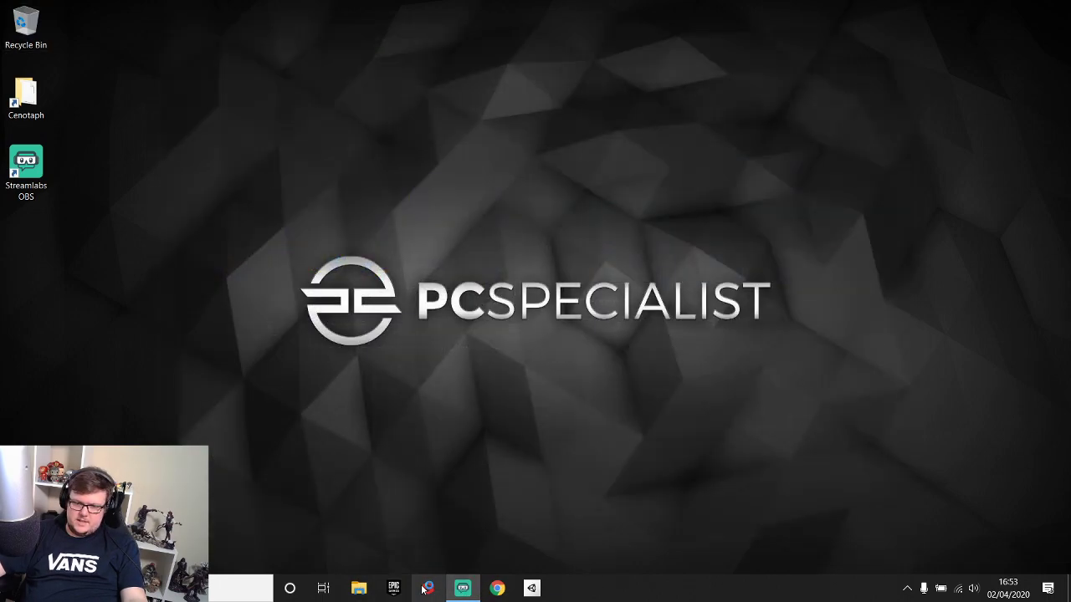
Log in to the Substance launcher with the saved account and launch Substance Painter.
{"action": "left_click", "coordinate": [426, 588]}
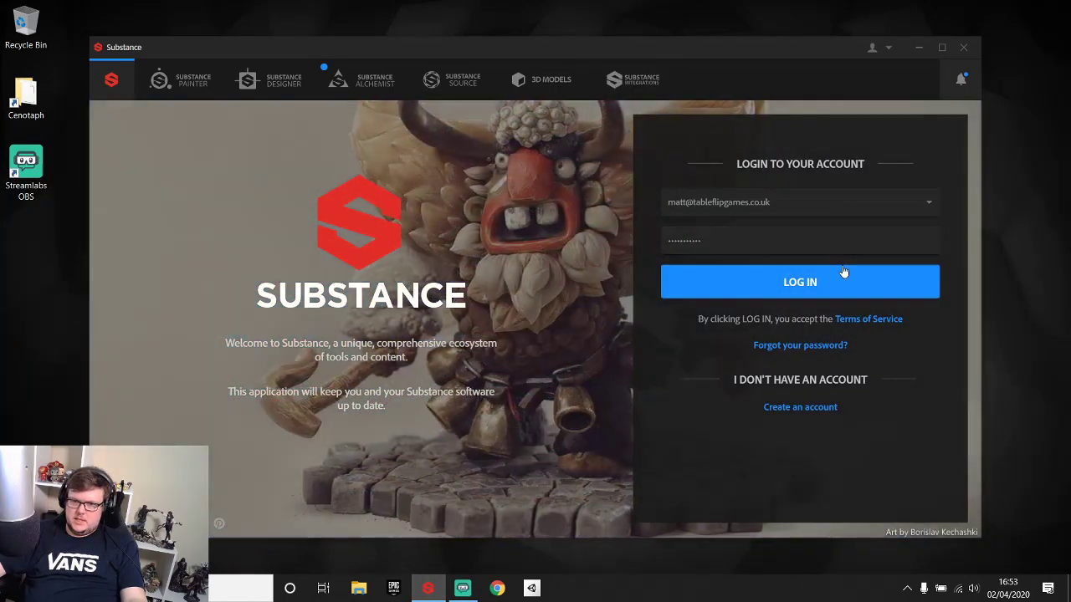
{"action": "left_click", "coordinate": [844, 274]}
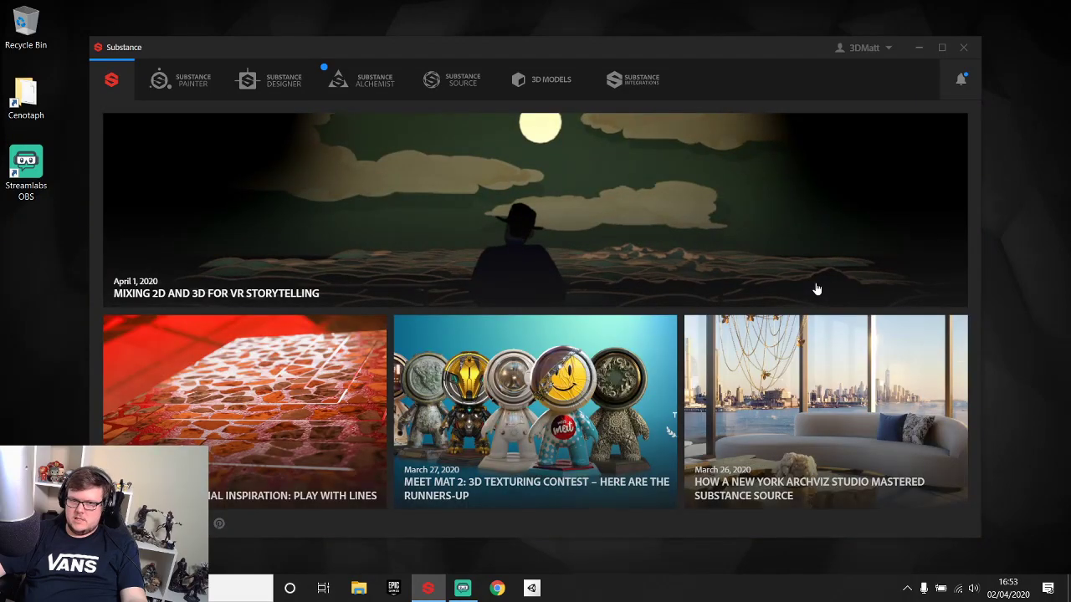
{"action": "left_click", "coordinate": [182, 79]}
{"action": "left_click", "coordinate": [197, 129]}
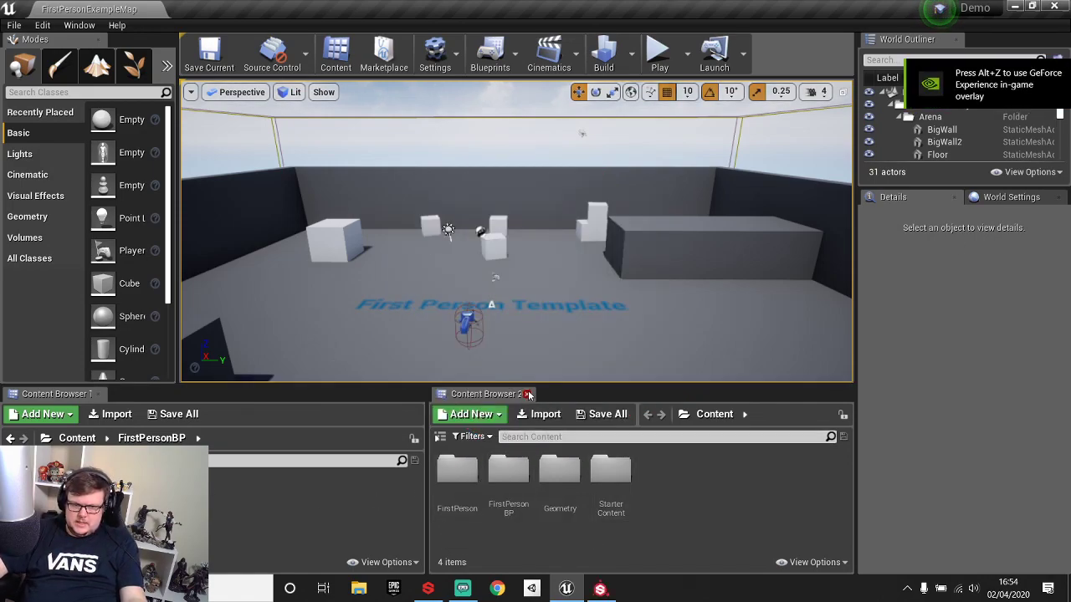
Switch to Substance Painter, dismiss its welcome window and open the recent StyWell project.
{"action": "left_click", "coordinate": [595, 585]}
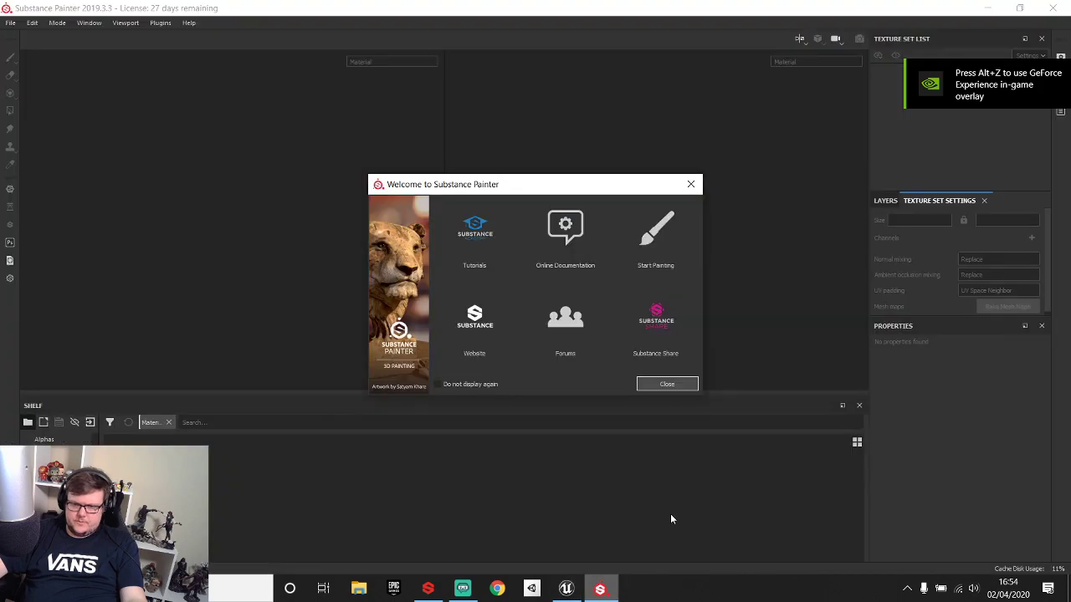
{"action": "left_click", "coordinate": [667, 385]}
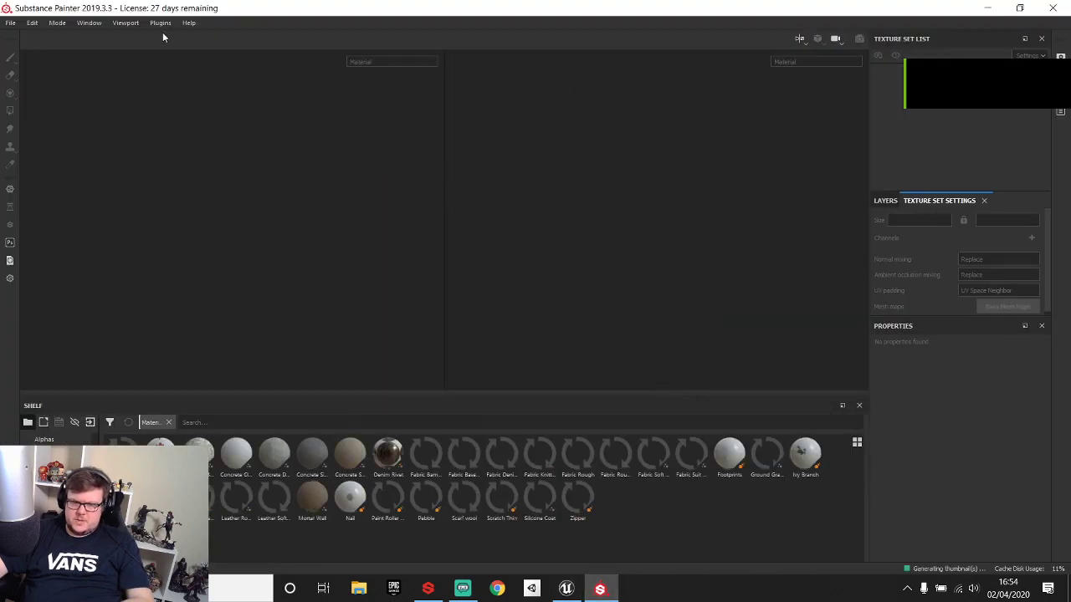
{"action": "left_click", "coordinate": [10, 23]}
{"action": "left_click", "coordinate": [38, 48]}
{"action": "double_click", "coordinate": [154, 130]}
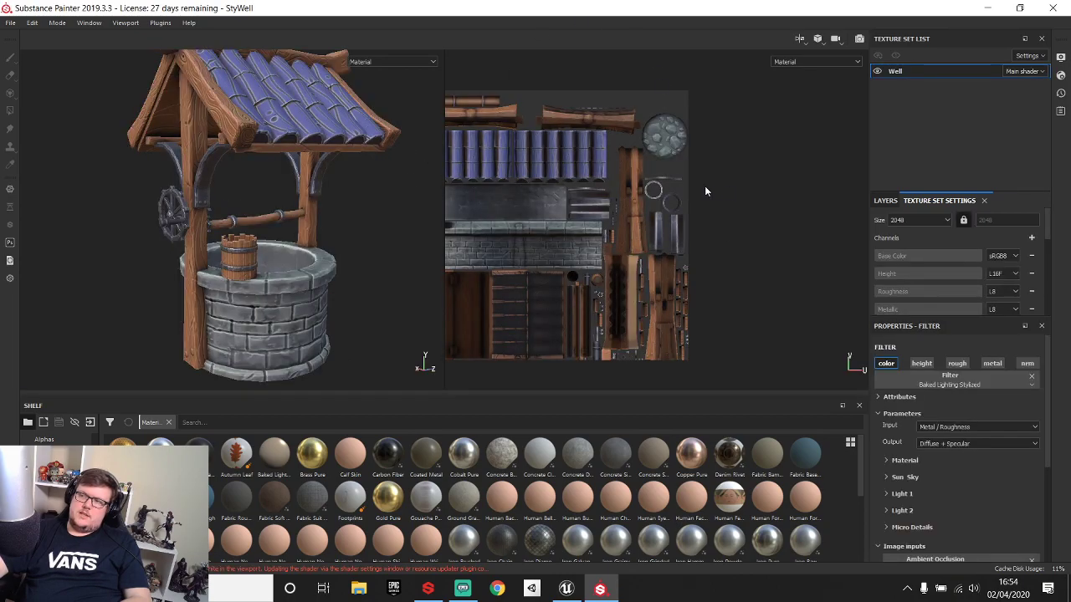
Remove the UE4PSM_1 and UE4PSM presets from the texture export configuration.
{"action": "left_click", "coordinate": [11, 23]}
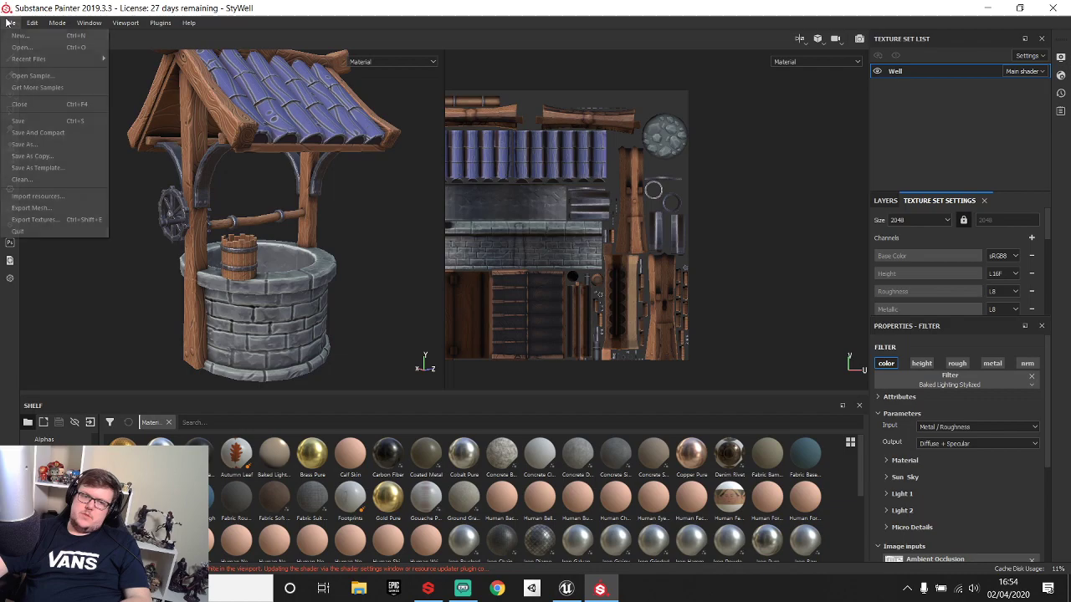
{"action": "left_click", "coordinate": [36, 218]}
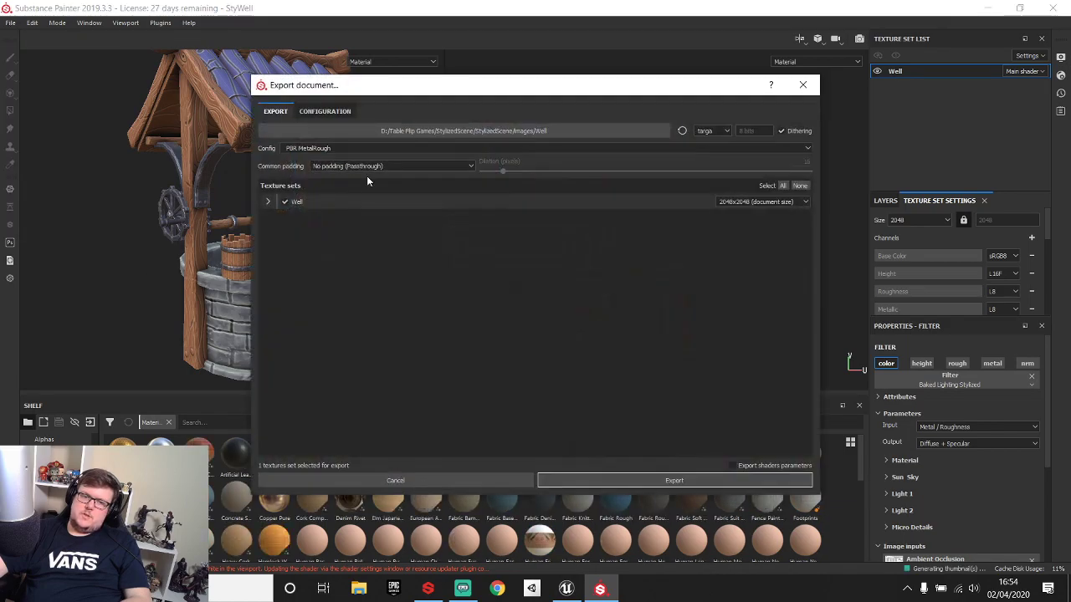
{"action": "left_click", "coordinate": [328, 113]}
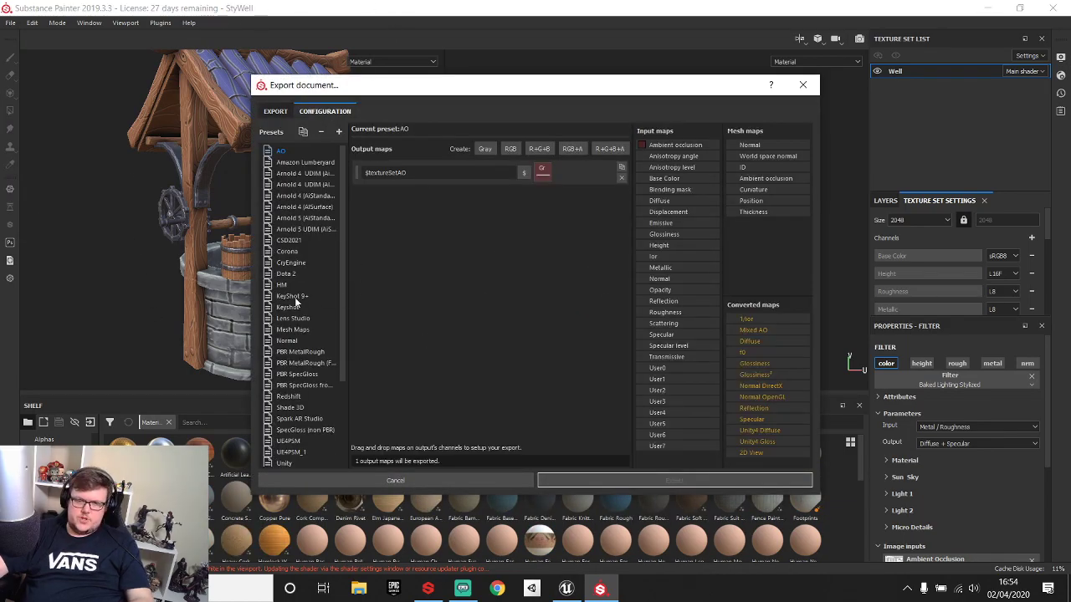
{"action": "right_click", "coordinate": [302, 418]}
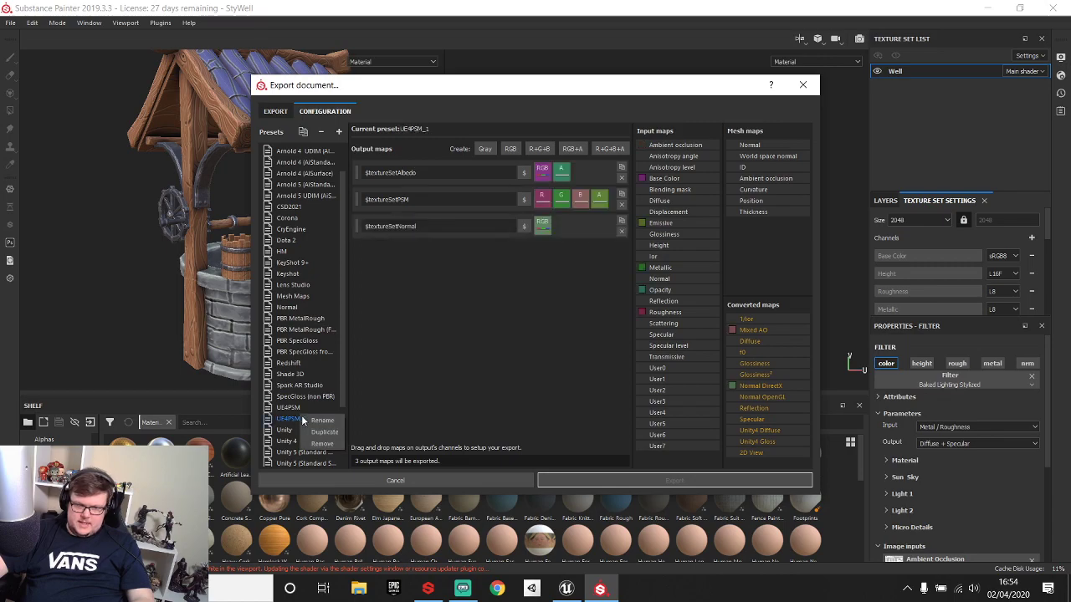
{"action": "left_click", "coordinate": [332, 445]}
{"action": "left_click", "coordinate": [291, 407]}
{"action": "right_click", "coordinate": [291, 408]}
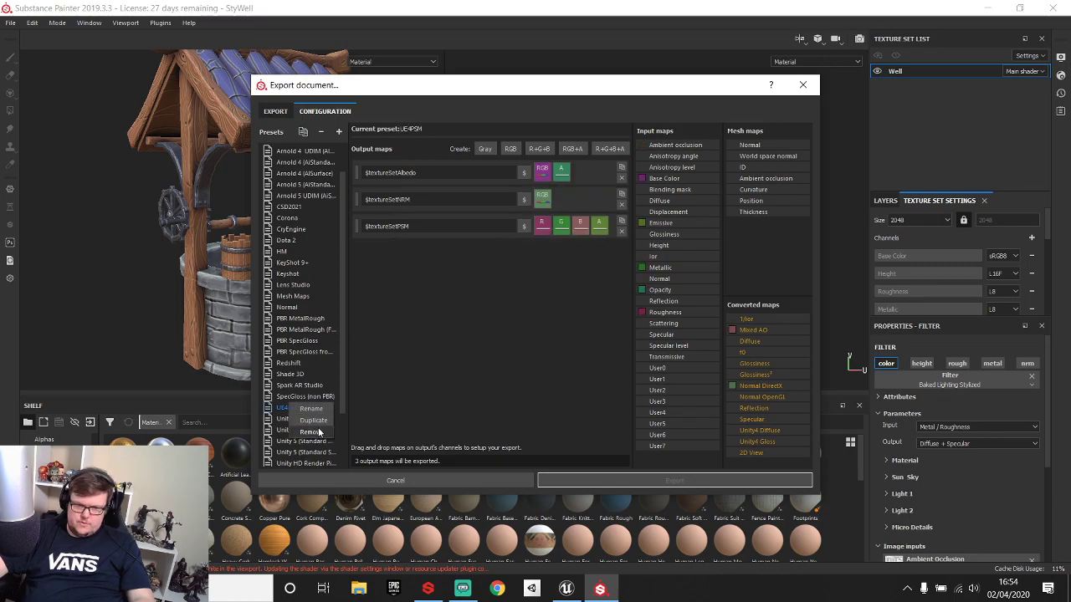
{"action": "left_click", "coordinate": [316, 433]}
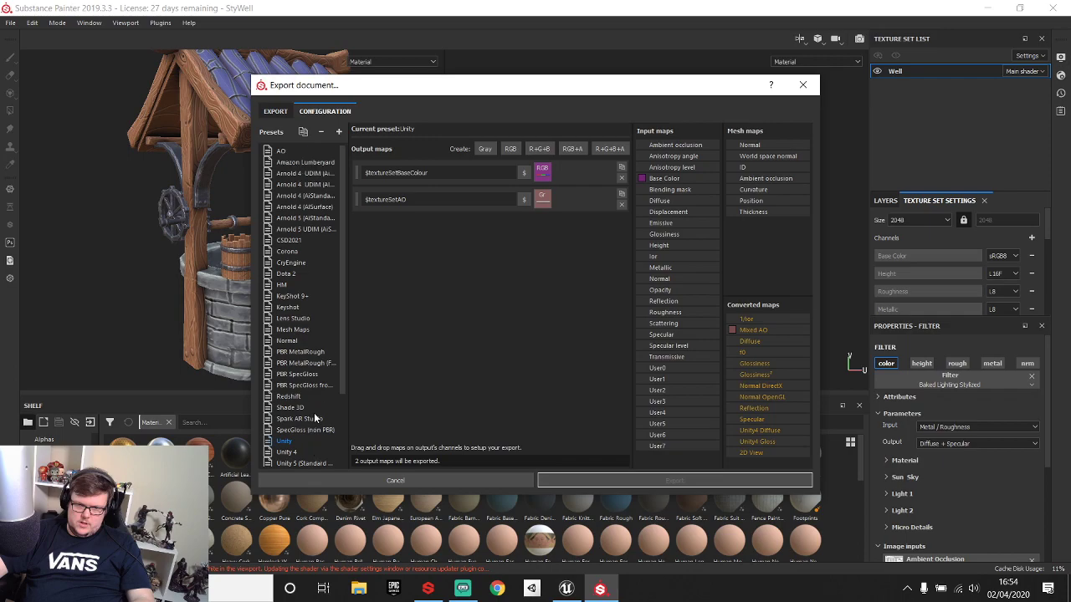
Widen the preset list and inspect the output maps of the Unreal Engine 4 (Packed) and Unreal Engine 4 PSM presets.
{"action": "scroll", "coordinate": [301, 360], "scroll_direction": "down", "scroll_amount": 2}
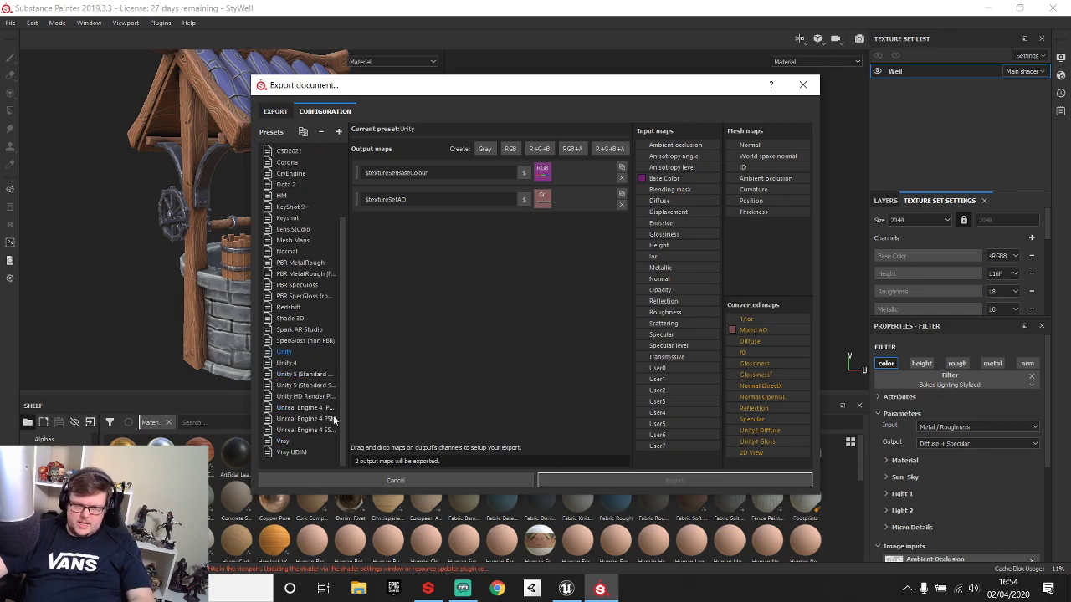
{"action": "left_click_drag", "start_coordinate": [346, 402], "coordinate": [444, 406]}
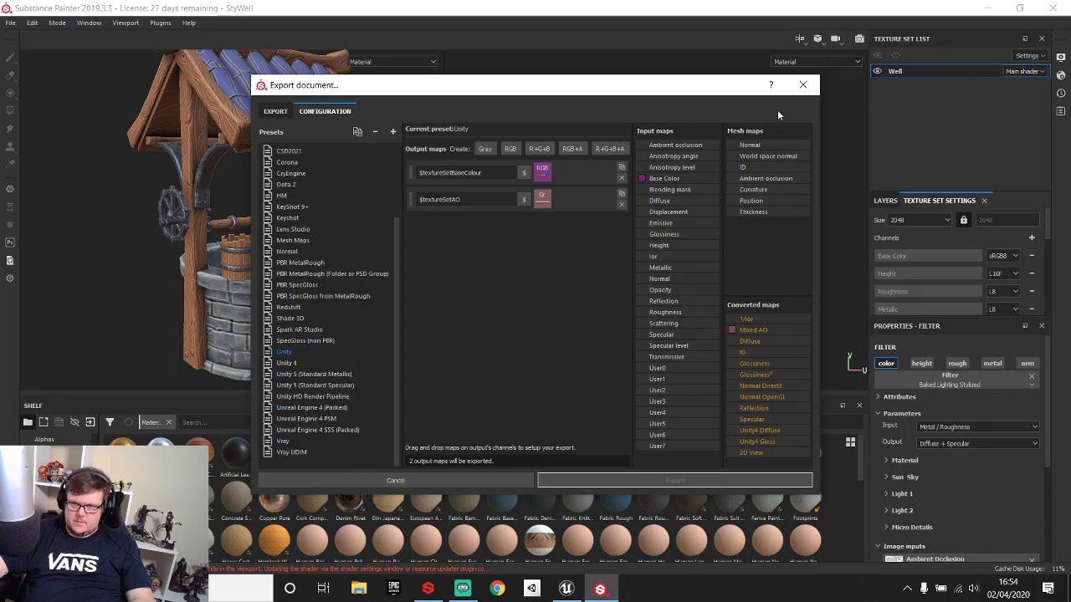
{"action": "left_click_drag", "start_coordinate": [667, 89], "coordinate": [690, 70]}
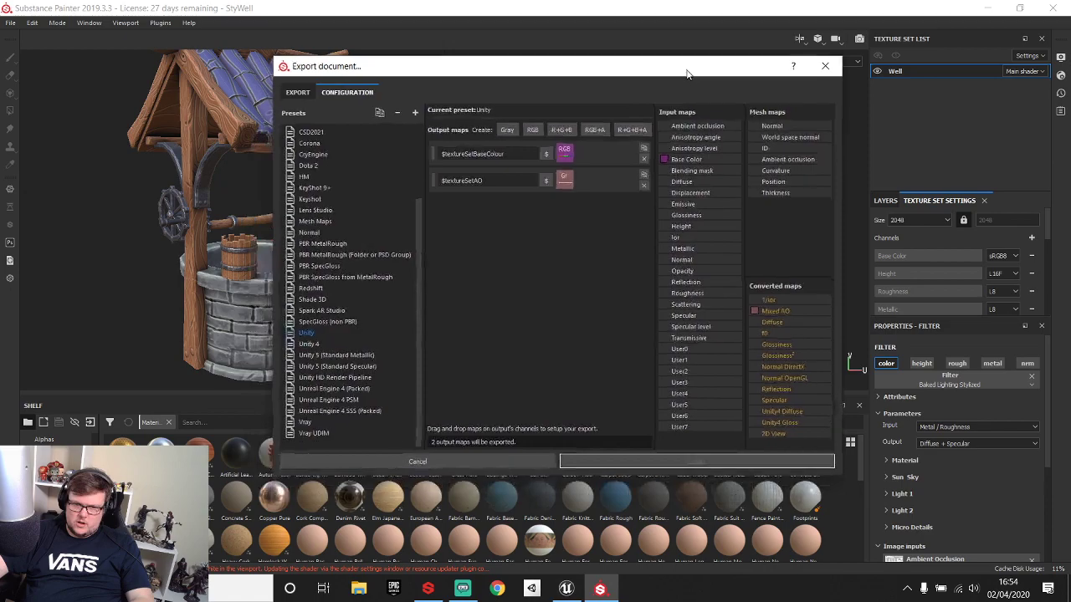
{"action": "left_click", "coordinate": [351, 388]}
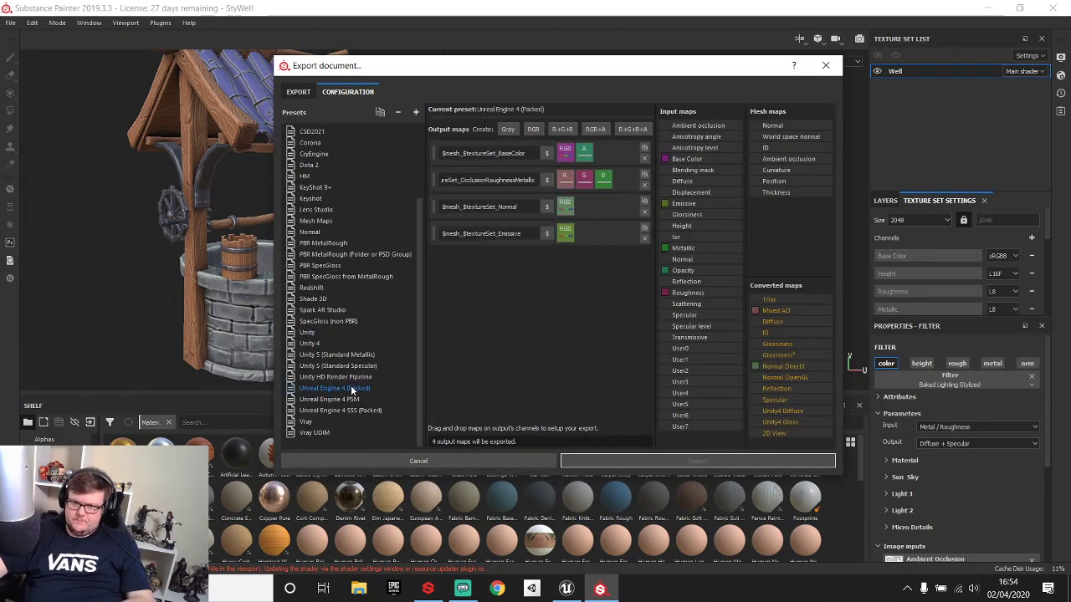
{"action": "left_click", "coordinate": [343, 400]}
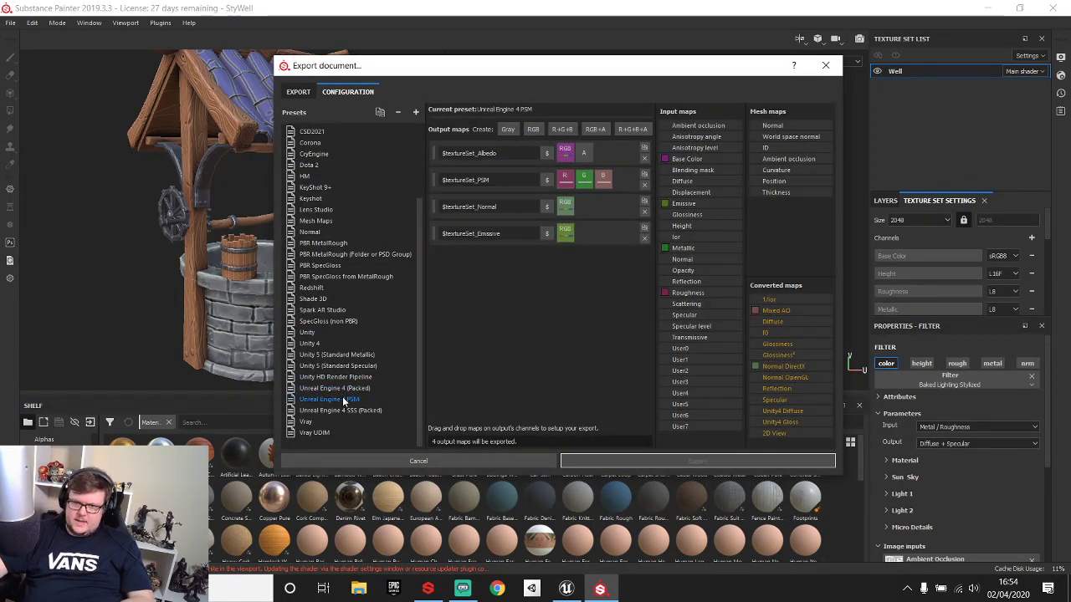
Create a new export preset named UE4PSM after viewing the Unreal Engine 4 SSS (Packed) and Unreal Engine 4 (Packed) presets.
{"action": "left_click", "coordinate": [344, 410]}
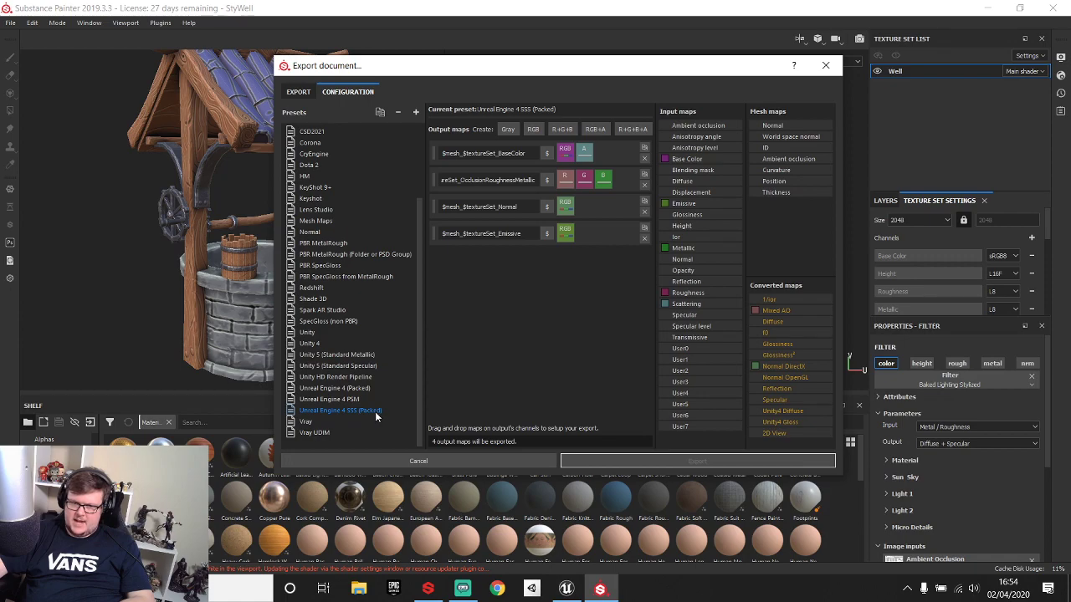
{"action": "left_click", "coordinate": [355, 389]}
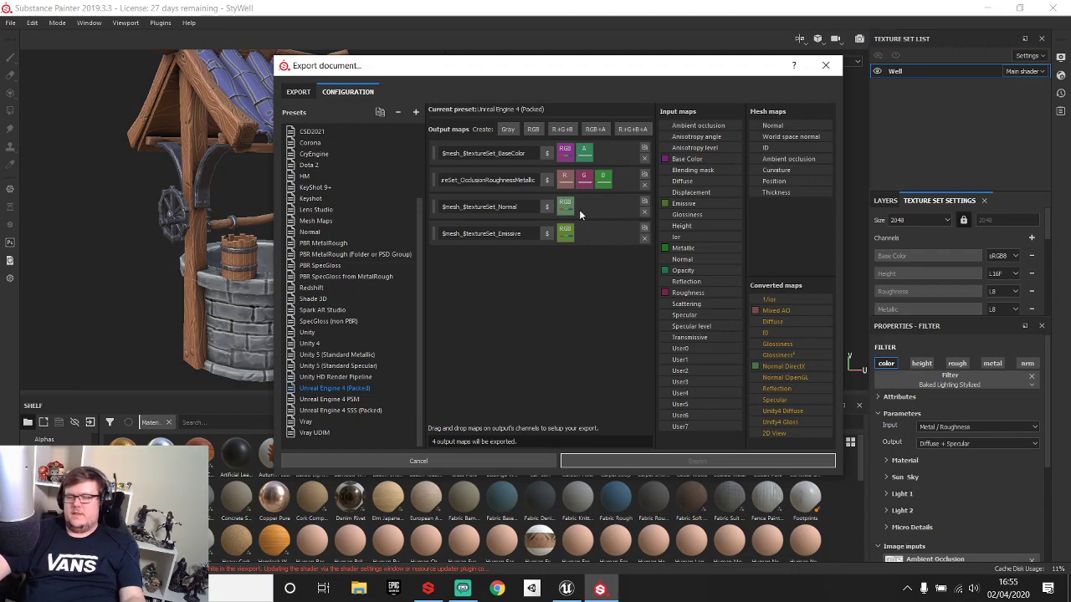
{"action": "left_click", "coordinate": [416, 113]}
{"action": "right_click", "coordinate": [332, 429]}
{"action": "left_click", "coordinate": [354, 438]}
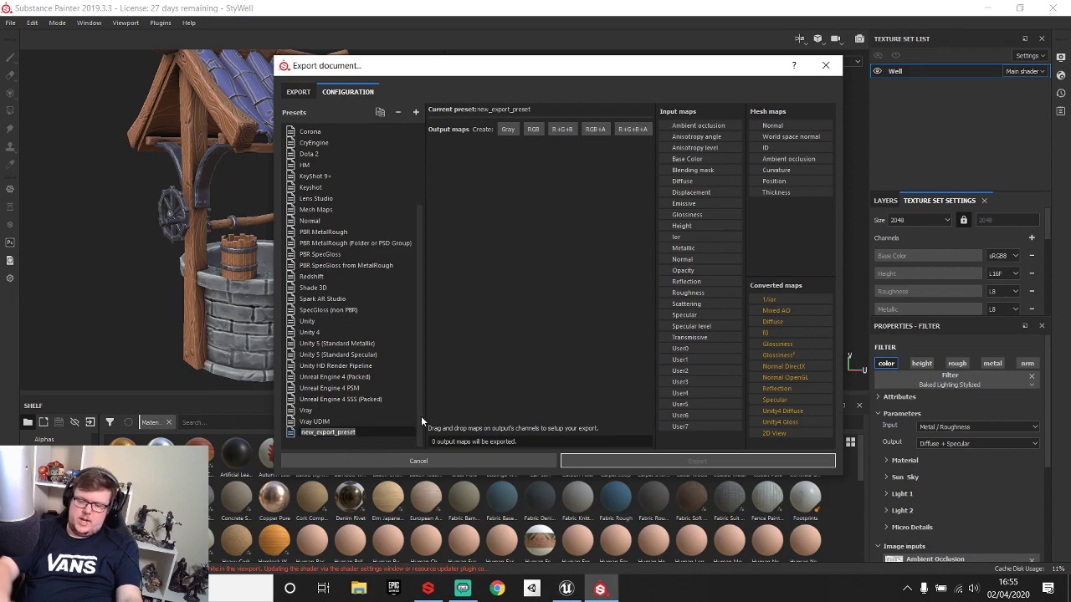
{"action": "type", "text": "UE5"}
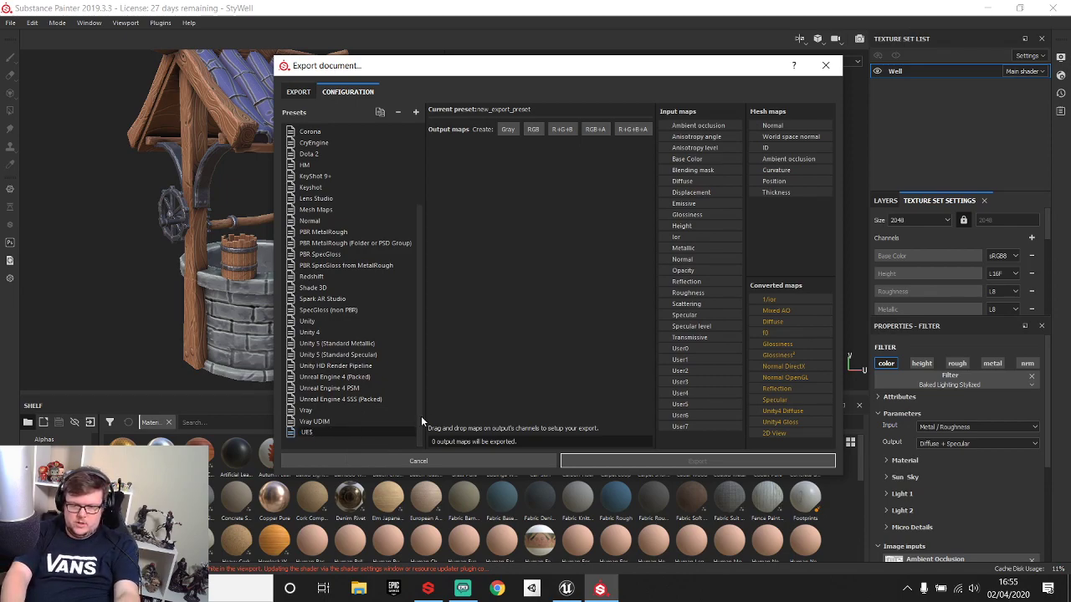
{"action": "key", "text": "BackSpace"}
{"action": "type", "text": "4"}
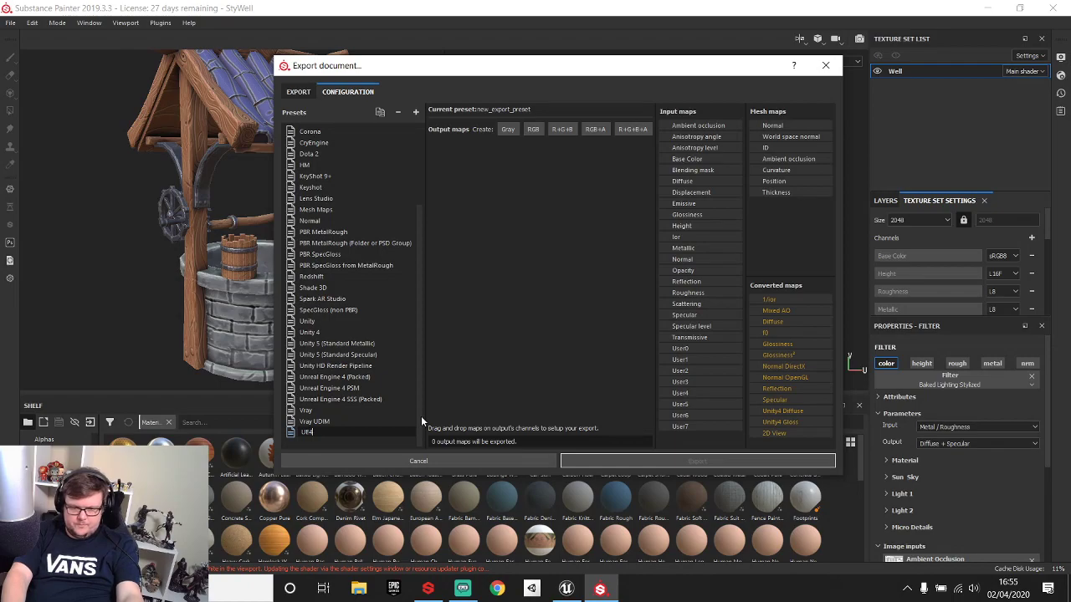
{"action": "type", "text": "f"}
{"action": "type", "text": "SM"}
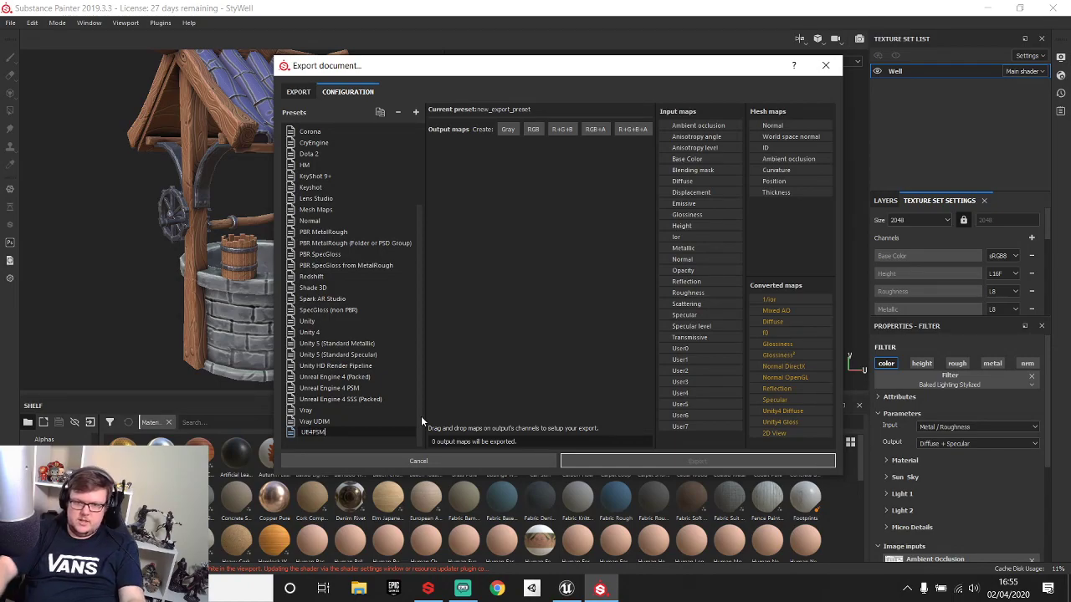
{"action": "left_click", "coordinate": [298, 433]}
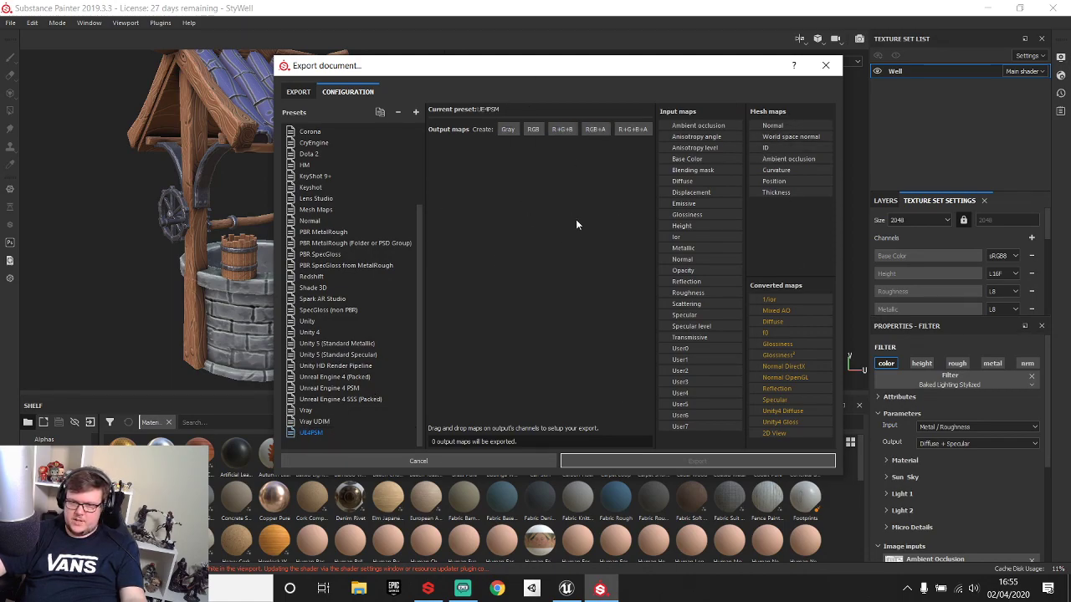
Add an RGB output map named $textureSetAlbedo to the UE4PSM preset and assign Base Color to its RGB channels.
{"action": "left_click", "coordinate": [535, 129]}
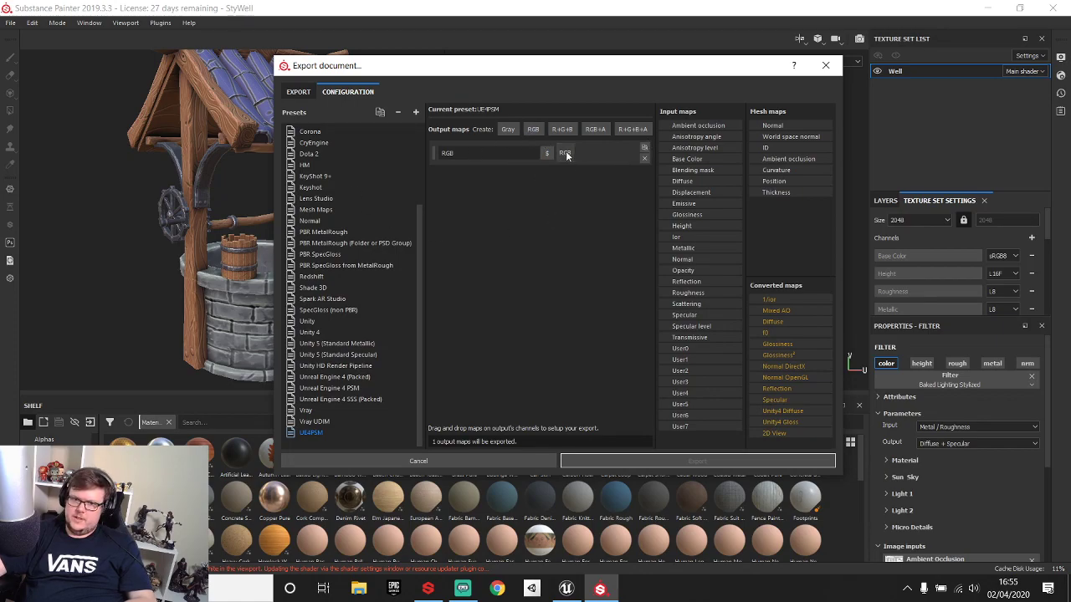
{"action": "left_click_drag", "start_coordinate": [470, 154], "coordinate": [352, 157]}
{"action": "key", "text": "BackSpace"}
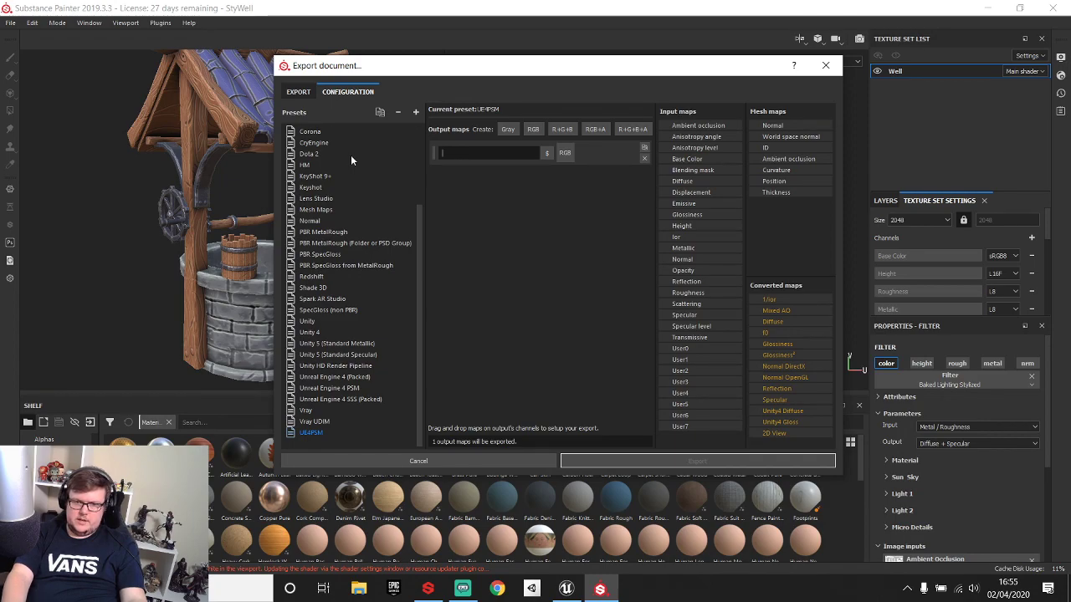
{"action": "type", "text": "A"}
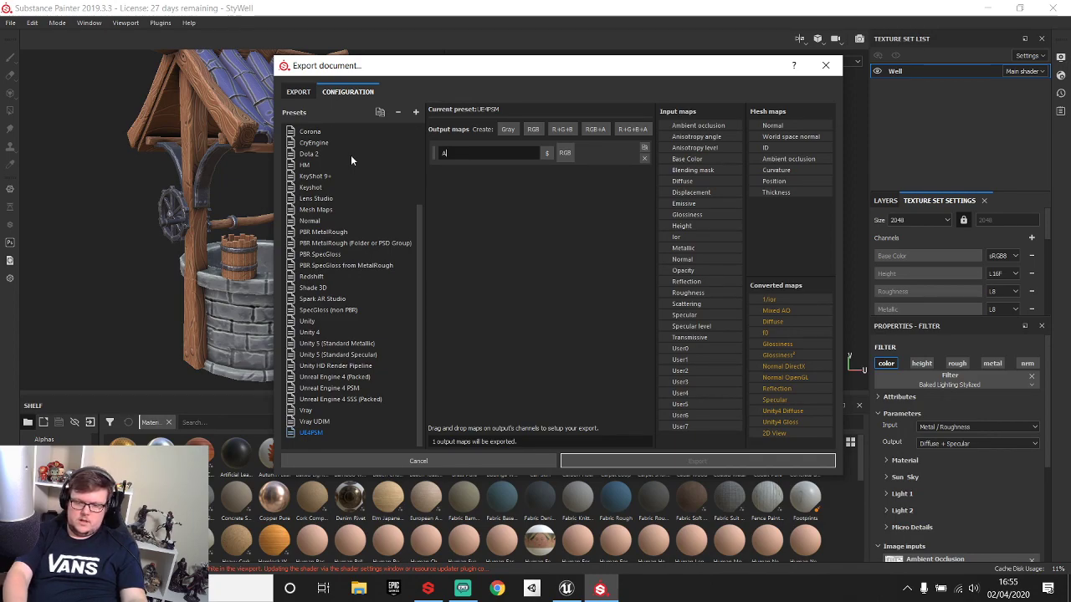
{"action": "key", "text": "BackSpace"}
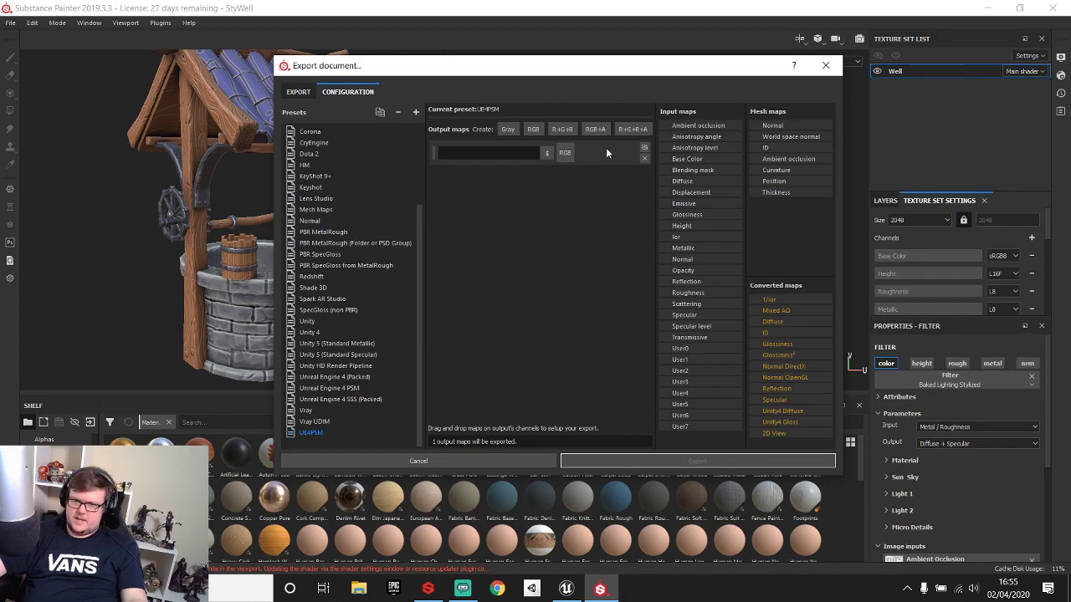
{"action": "left_click", "coordinate": [548, 153]}
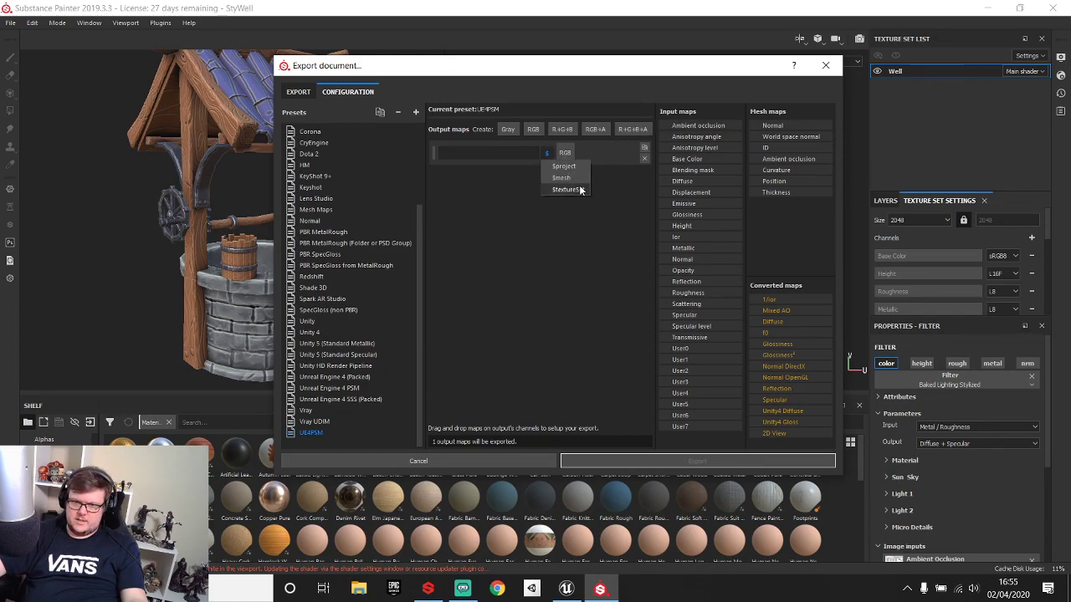
{"action": "left_click", "coordinate": [549, 183]}
{"action": "type", "text": "Albedo"}
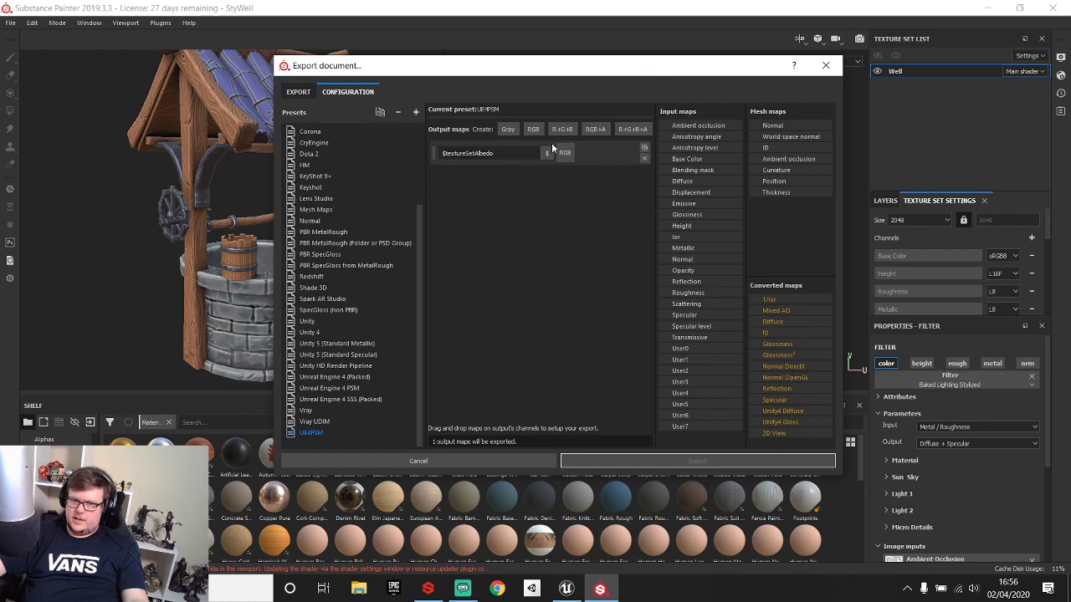
{"action": "left_click_drag", "start_coordinate": [726, 159], "coordinate": [569, 158]}
{"action": "left_click", "coordinate": [601, 167]}
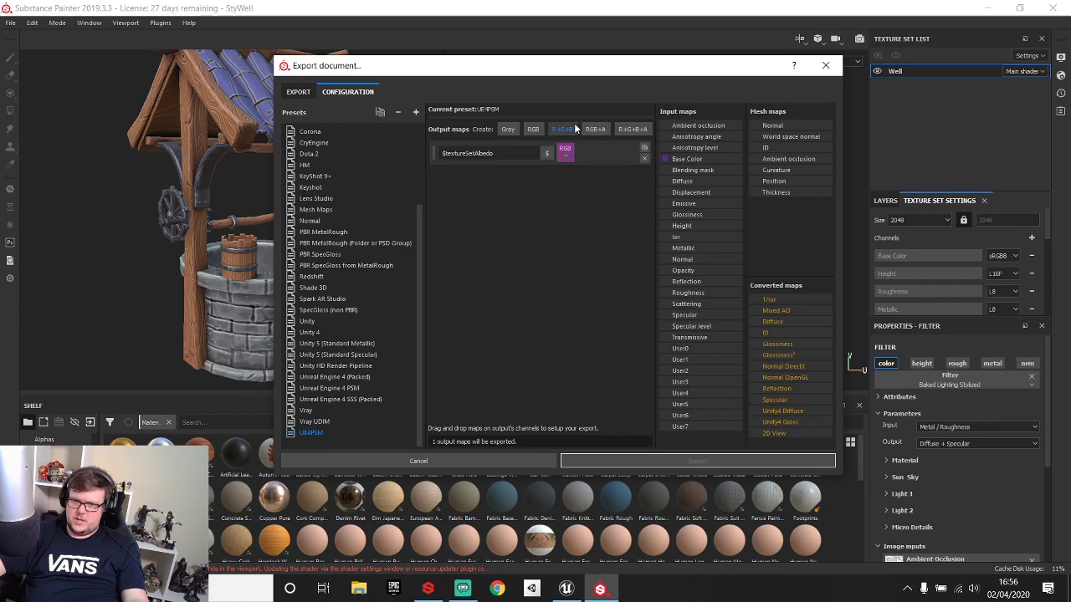
Add an output map with separate R, G, B and A channels and name it $textureSetPSM.
{"action": "left_click", "coordinate": [632, 130]}
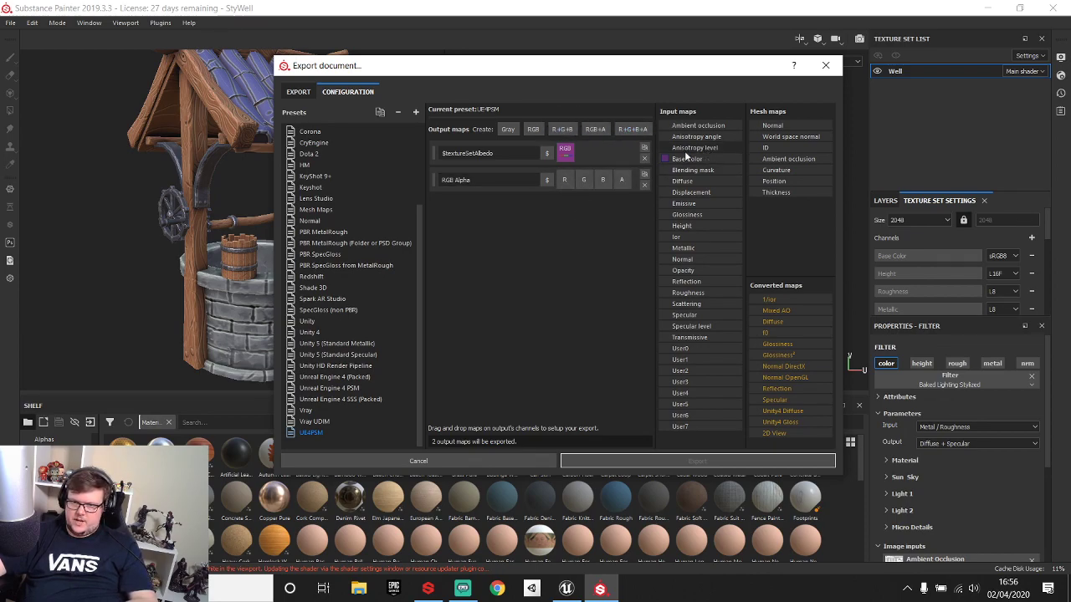
{"action": "left_click_drag", "start_coordinate": [498, 182], "coordinate": [297, 167]}
{"action": "key", "text": "BackSpace"}
{"action": "left_click", "coordinate": [546, 180]}
{"action": "left_click", "coordinate": [565, 216]}
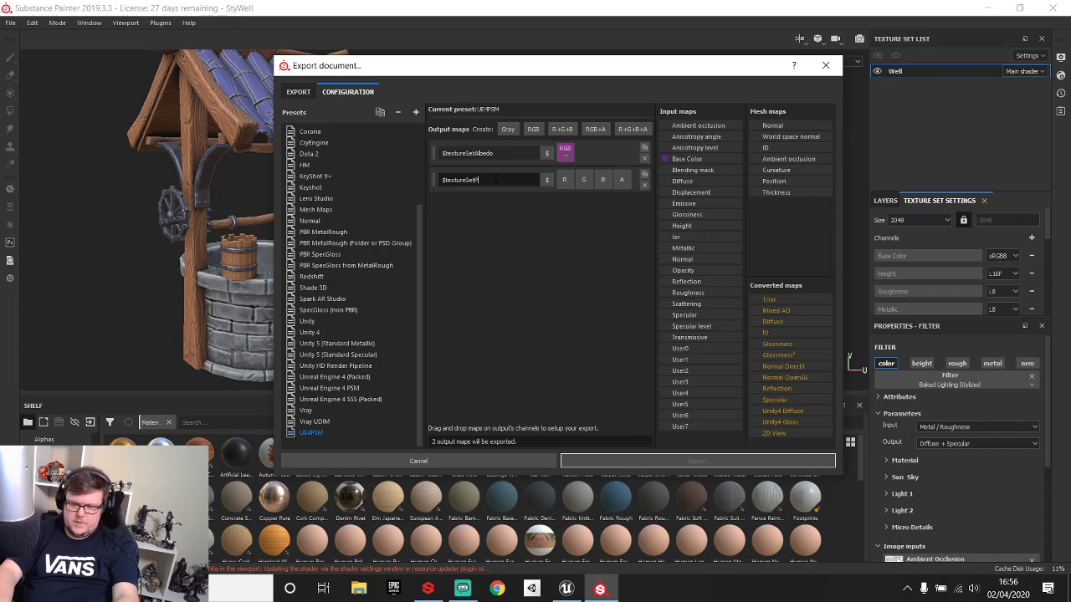
{"action": "type", "text": "PSM"}
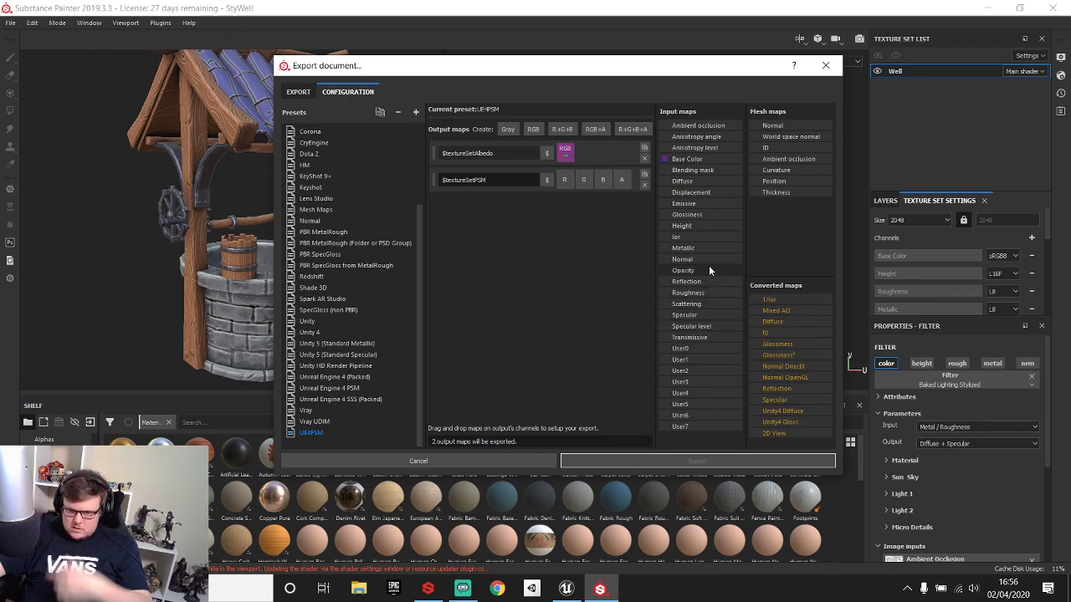
Pack the $textureSetPSM map with Roughness in red, Metallic in green, Mixed AO in blue and Emissive in alpha.
{"action": "left_click", "coordinate": [567, 179]}
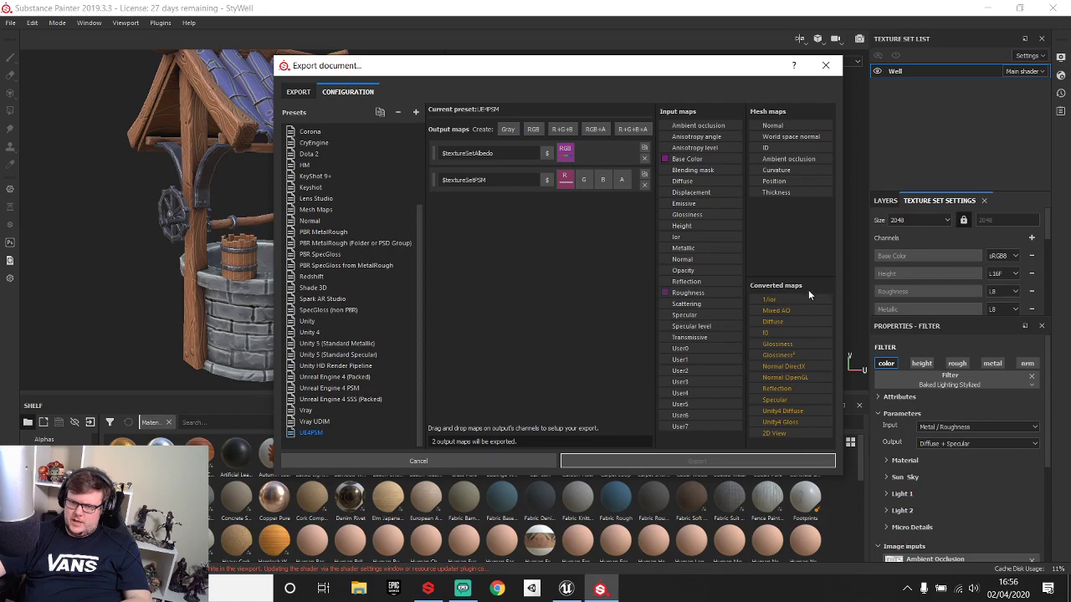
{"action": "left_click_drag", "start_coordinate": [783, 310], "coordinate": [601, 179]}
{"action": "left_click", "coordinate": [624, 198]}
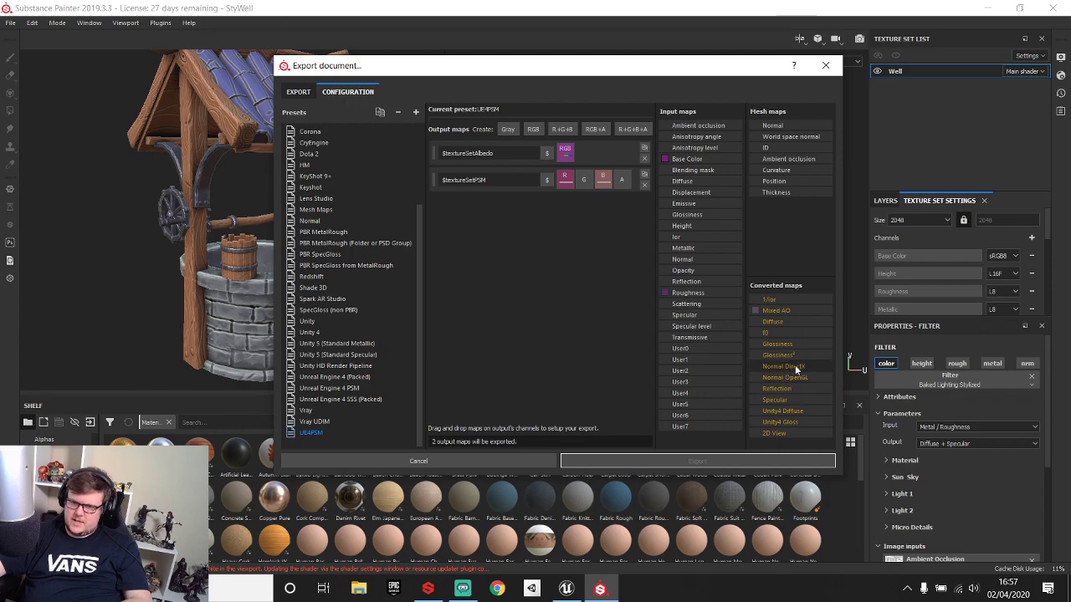
{"action": "left_click_drag", "start_coordinate": [802, 363], "coordinate": [623, 184]}
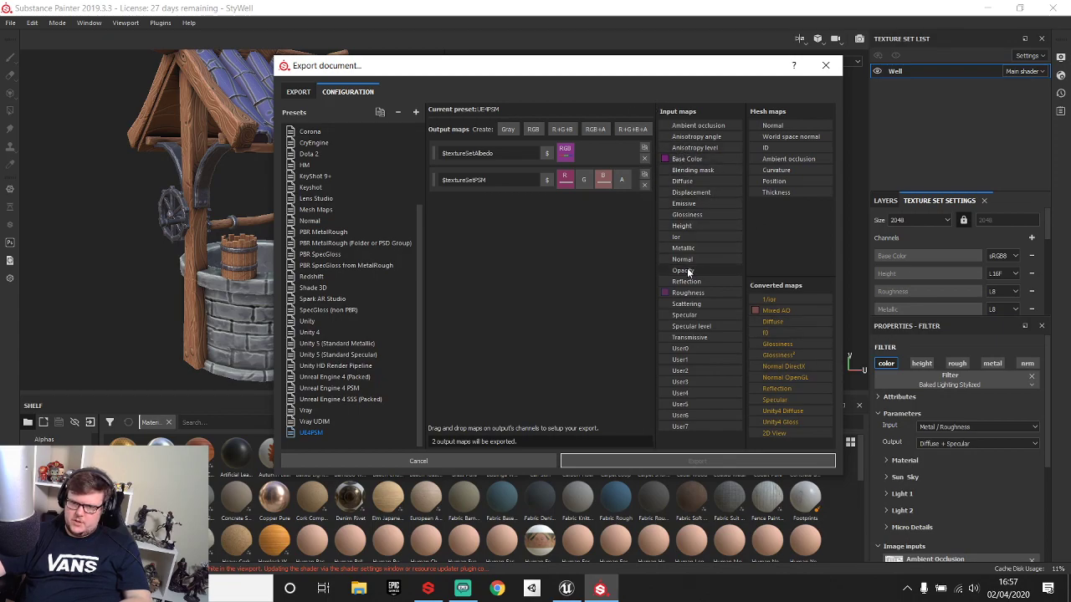
{"action": "left_click_drag", "start_coordinate": [694, 245], "coordinate": [597, 180]}
{"action": "left_click", "coordinate": [604, 195]}
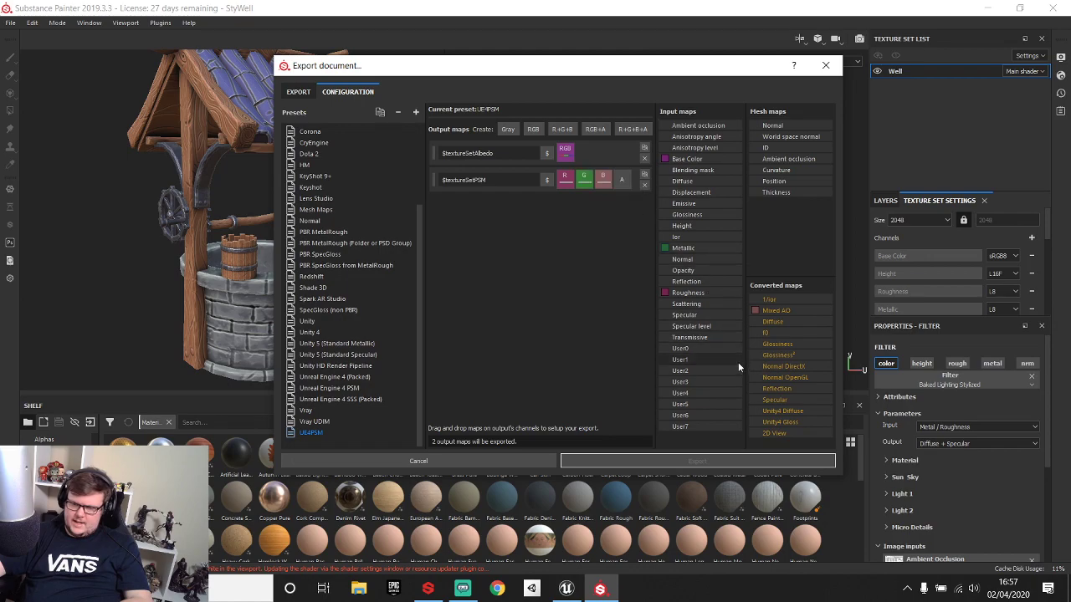
{"action": "left_click_drag", "start_coordinate": [678, 204], "coordinate": [622, 180]}
{"action": "left_click", "coordinate": [672, 201]}
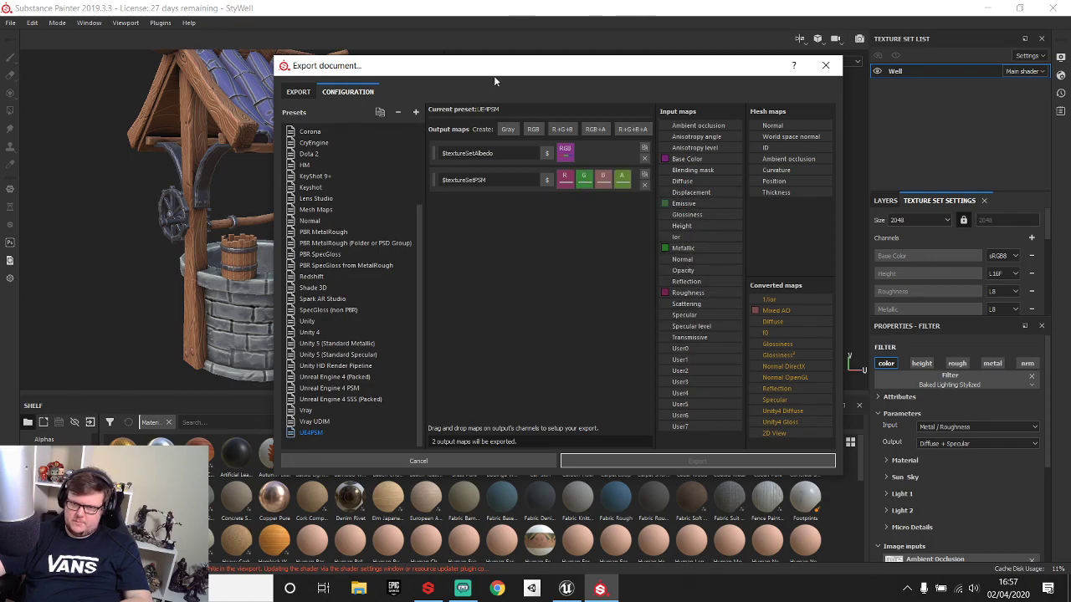
Add an RGB output map named $textureSetNormal and assign the converted Normal DirectX map to it.
{"action": "left_click", "coordinate": [534, 130]}
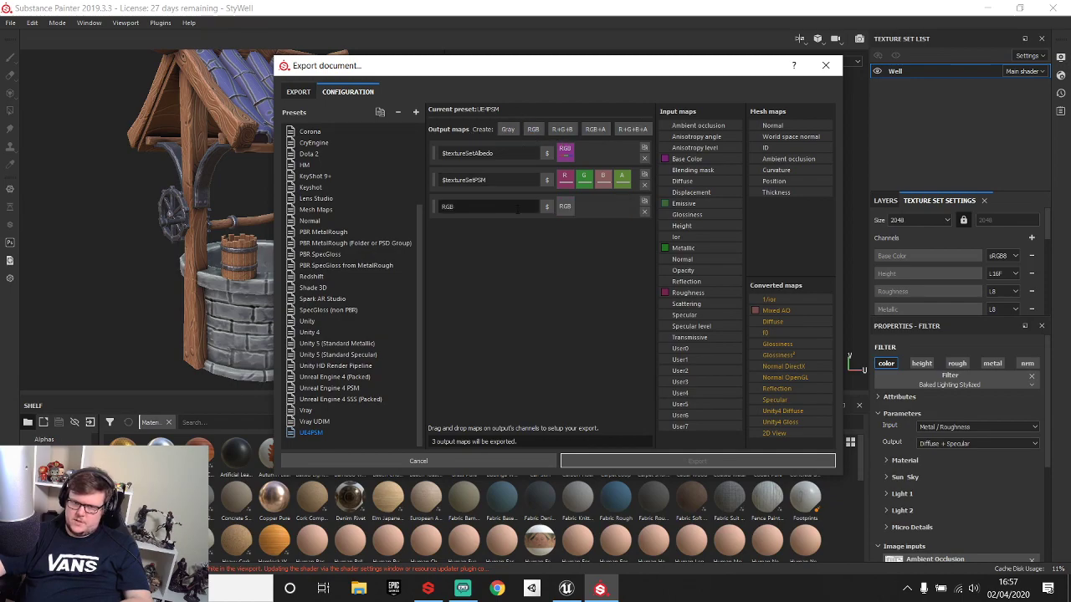
{"action": "left_click", "coordinate": [548, 206]}
{"action": "left_click", "coordinate": [557, 231]}
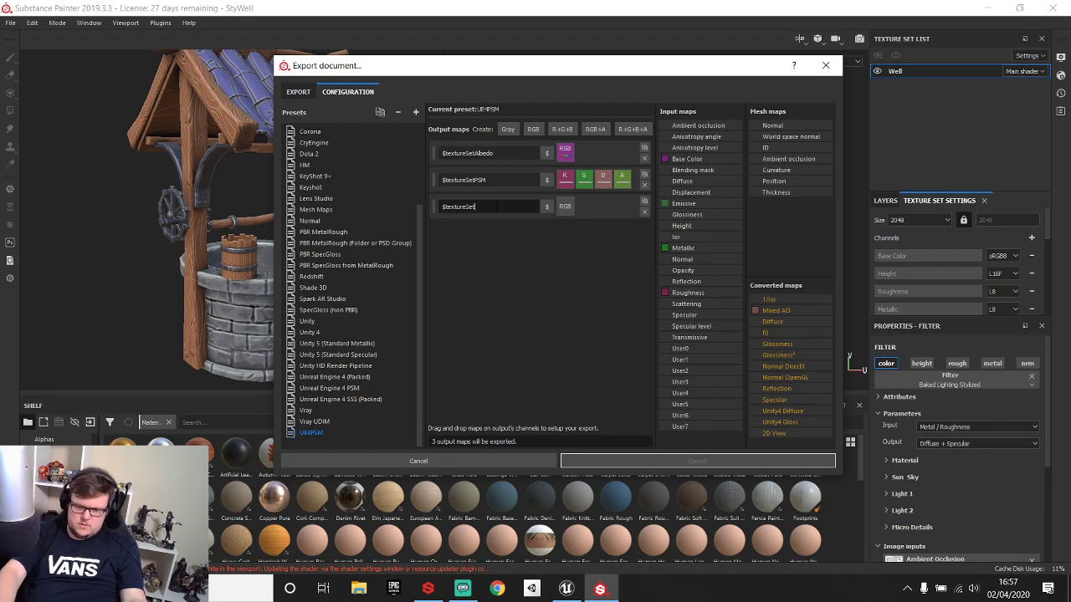
{"action": "type", "text": "Normal"}
{"action": "left_click", "coordinate": [490, 224]}
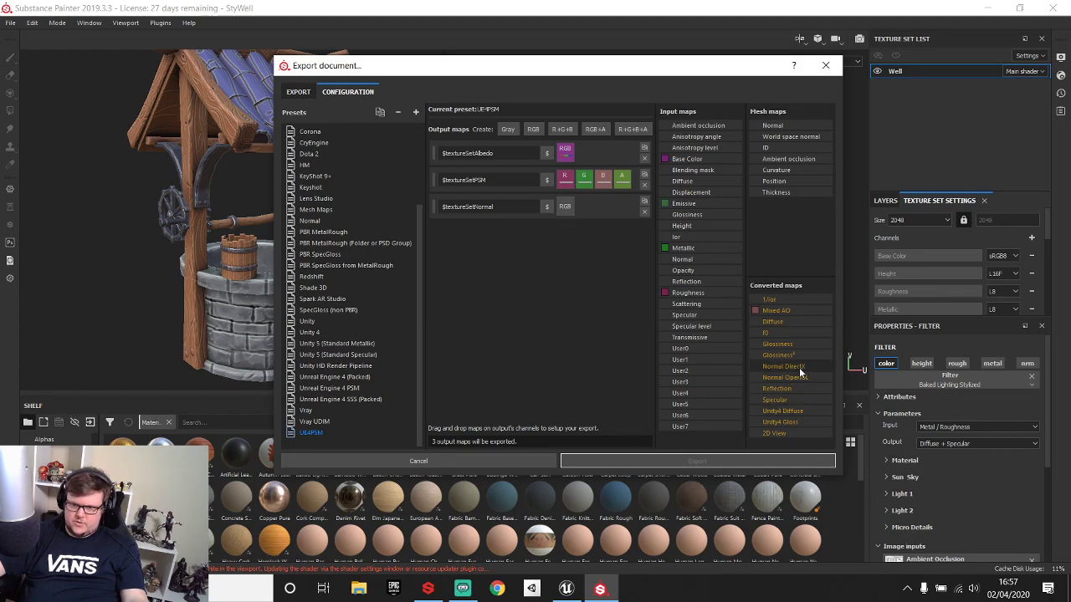
{"action": "left_click", "coordinate": [570, 207]}
{"action": "left_click", "coordinate": [601, 236]}
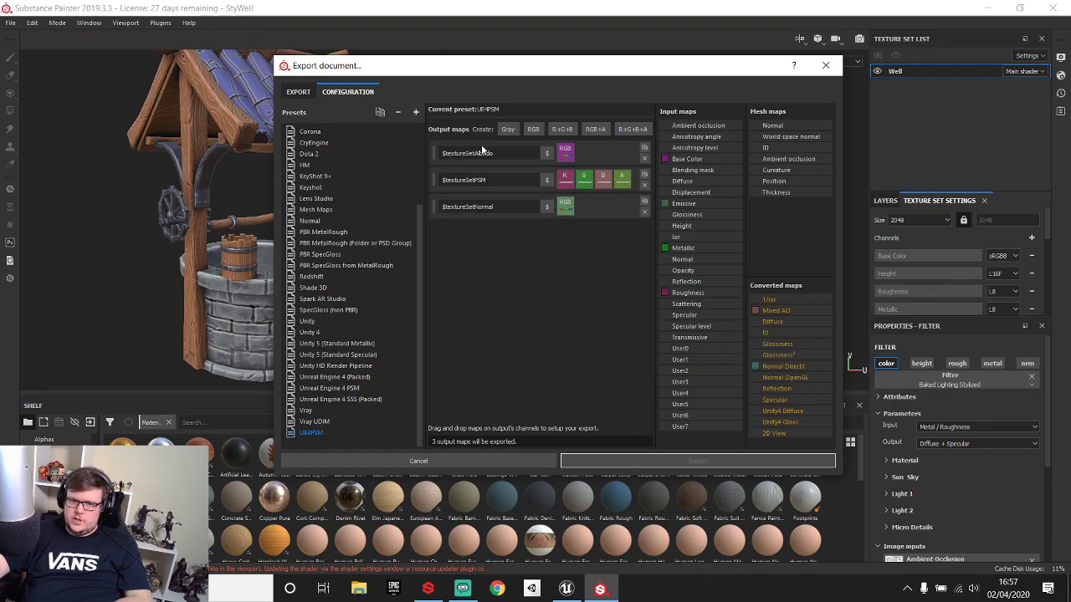
Try an RGB+A output map named $textureSetAlbedo with Base Color in RGB and Opacity in alpha, and remove it.
{"action": "left_click", "coordinate": [595, 130]}
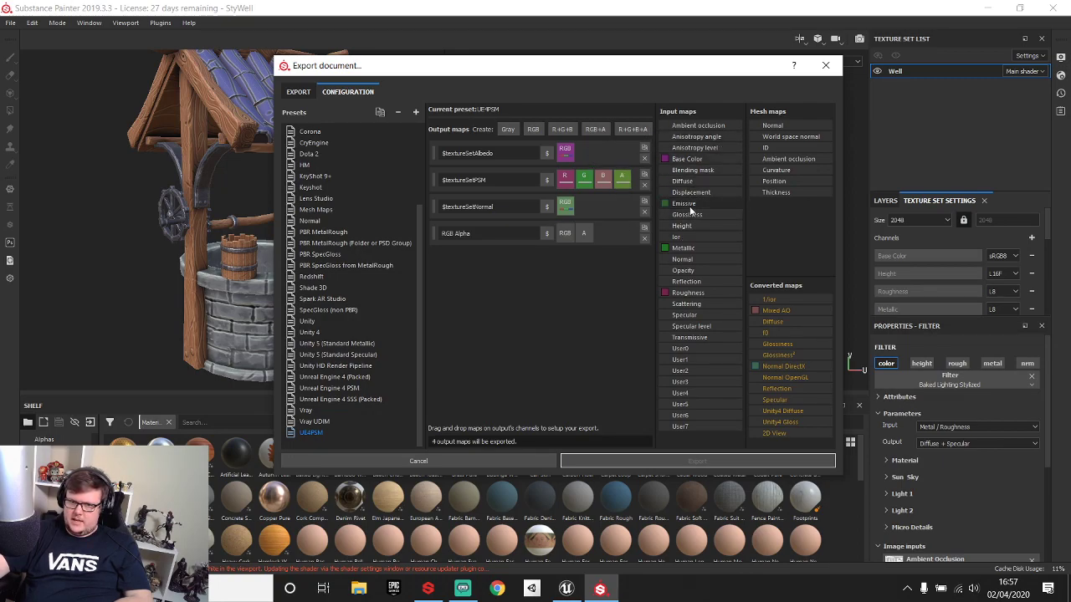
{"action": "left_click_drag", "start_coordinate": [683, 270], "coordinate": [584, 233]}
{"action": "left_click", "coordinate": [616, 253]}
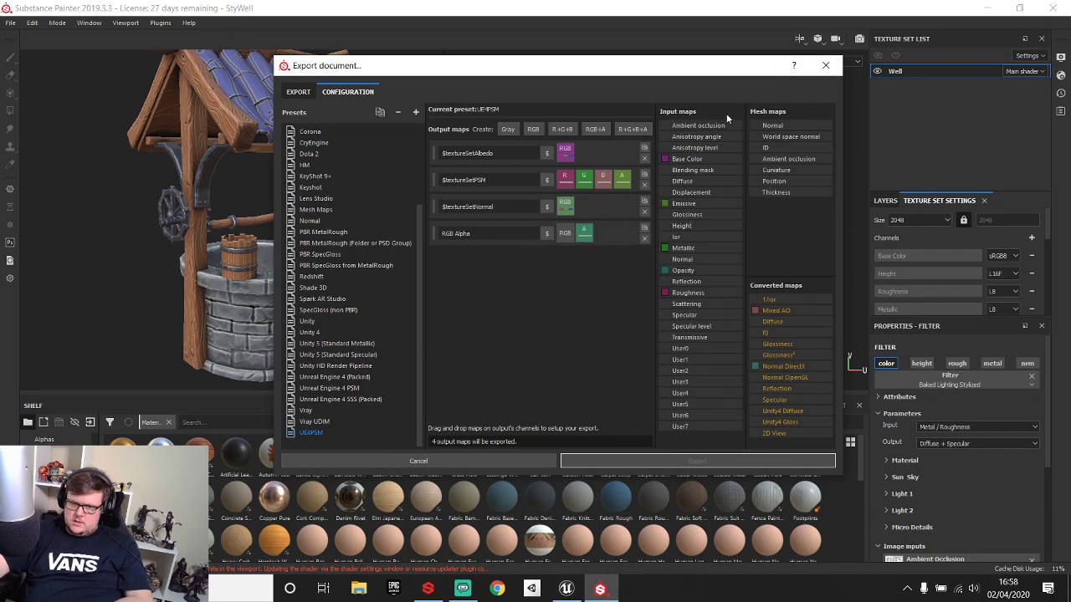
{"action": "left_click_drag", "start_coordinate": [699, 160], "coordinate": [565, 234]}
{"action": "left_click", "coordinate": [603, 253]}
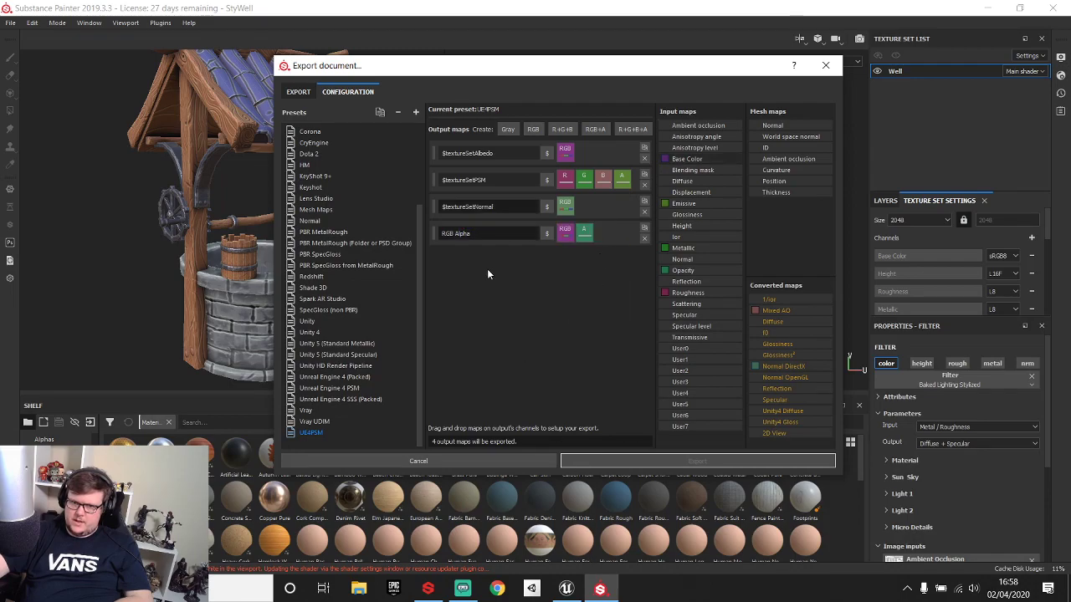
{"action": "key", "text": "BackSpace"}
{"action": "key", "text": "BackSpace"}
{"action": "key", "text": "BackSpace"}
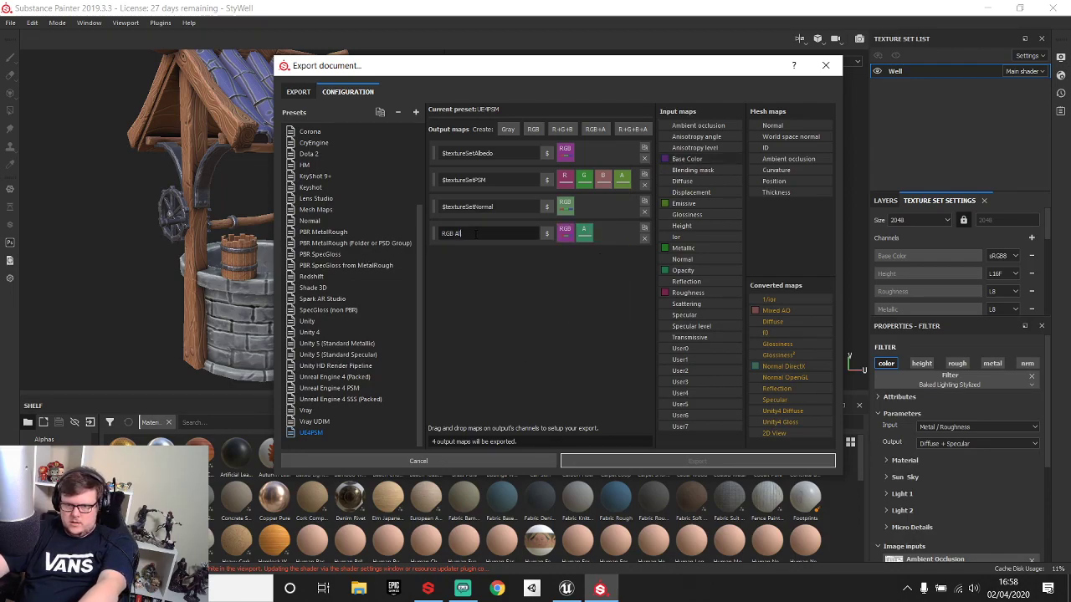
{"action": "left_click", "coordinate": [548, 234]}
{"action": "left_click", "coordinate": [565, 270]}
{"action": "type", "text": "Albedo"}
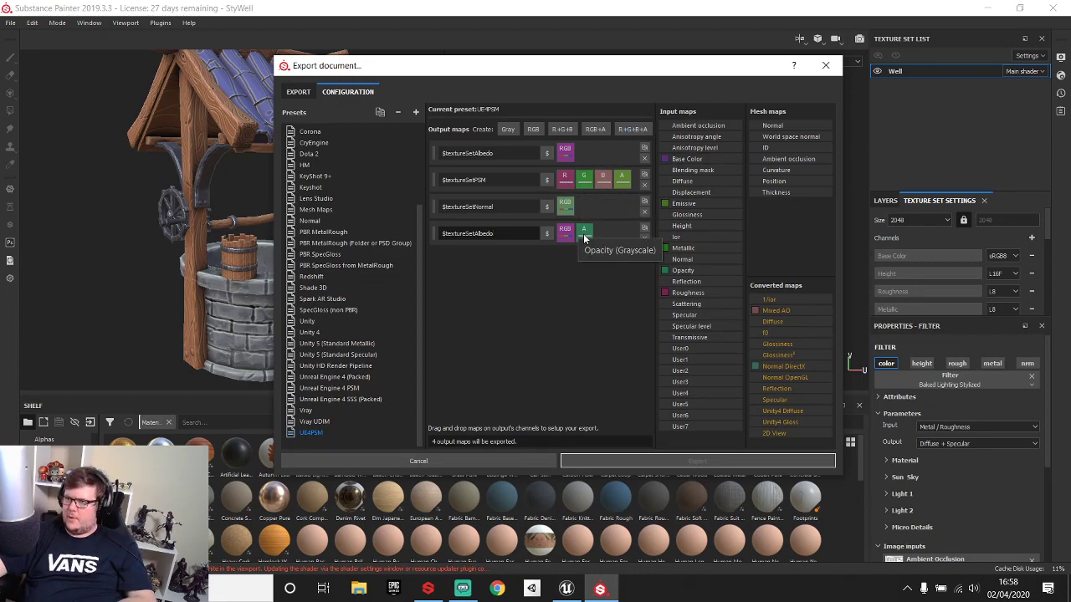
{"action": "left_click", "coordinate": [644, 237]}
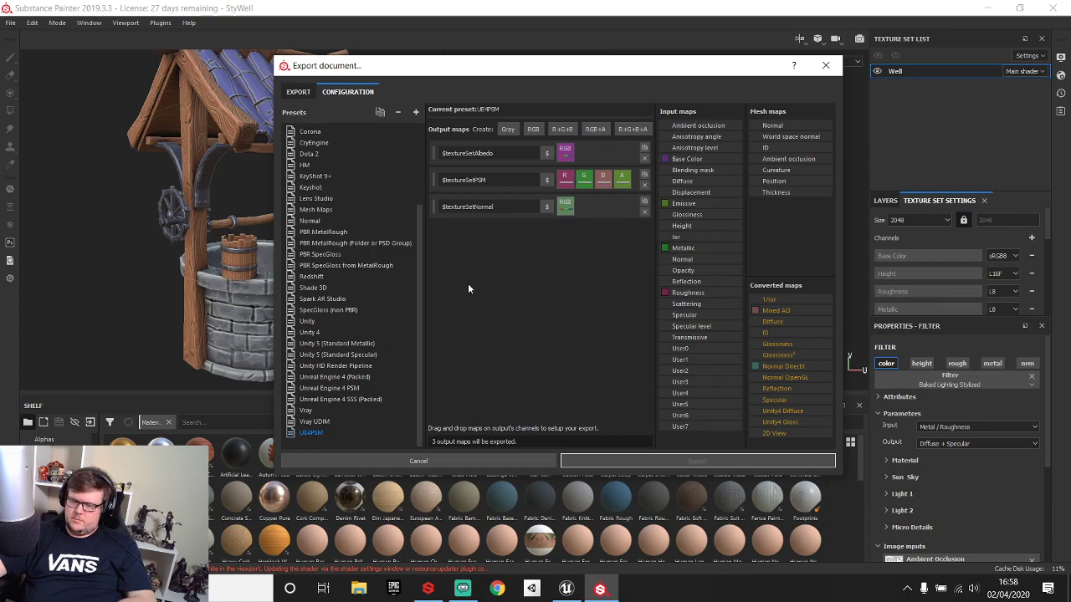
Try a separate RGB output map with Opacity assigned to its RGB channels, and remove it.
{"action": "left_click", "coordinate": [533, 130]}
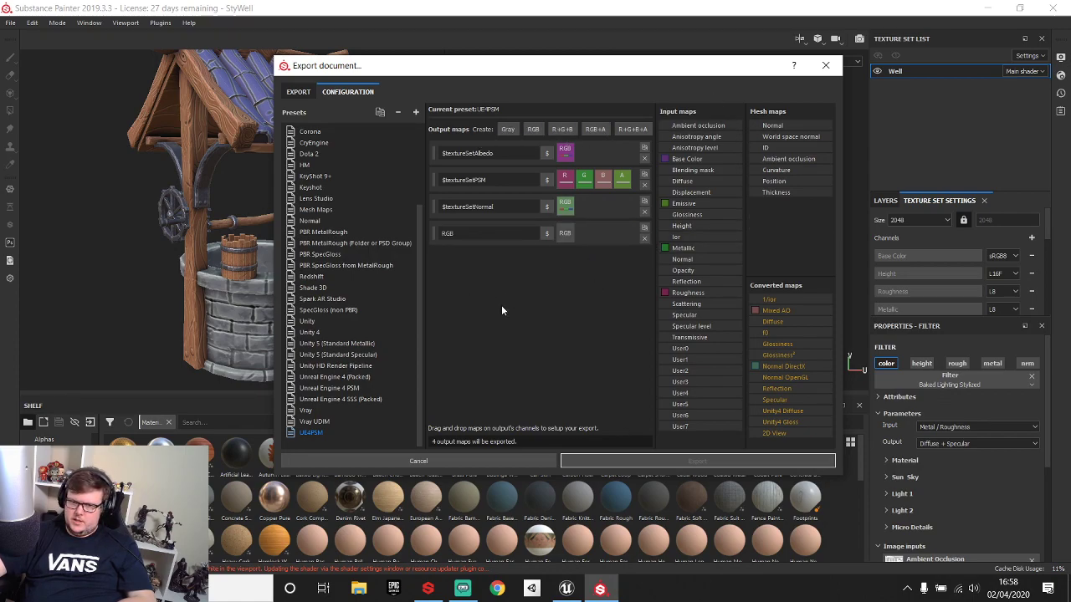
{"action": "left_click_drag", "start_coordinate": [683, 270], "coordinate": [568, 236]}
{"action": "left_click", "coordinate": [602, 245]}
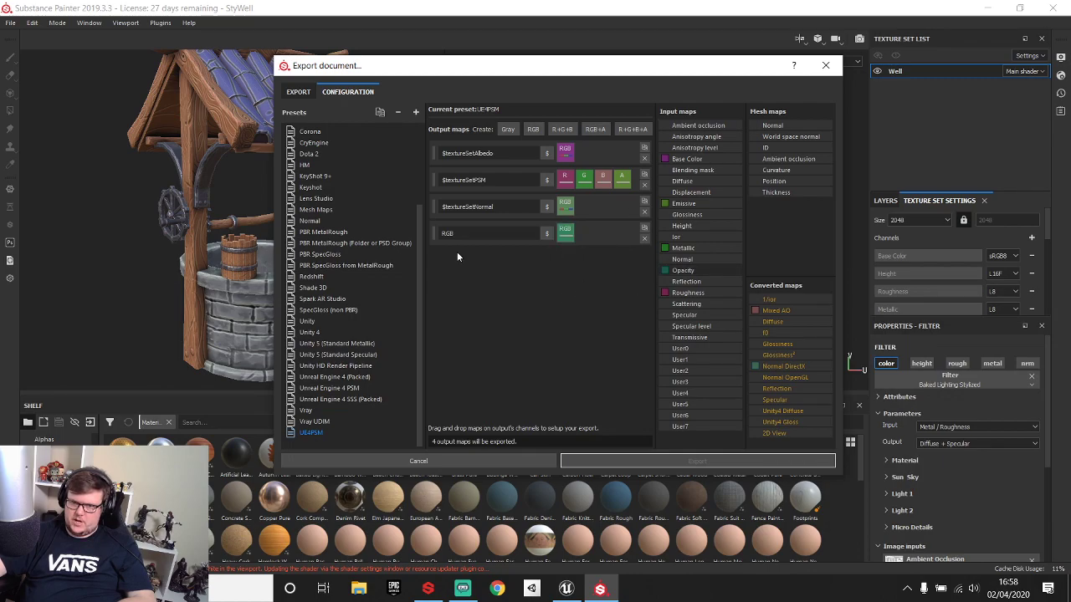
{"action": "left_click", "coordinate": [530, 234]}
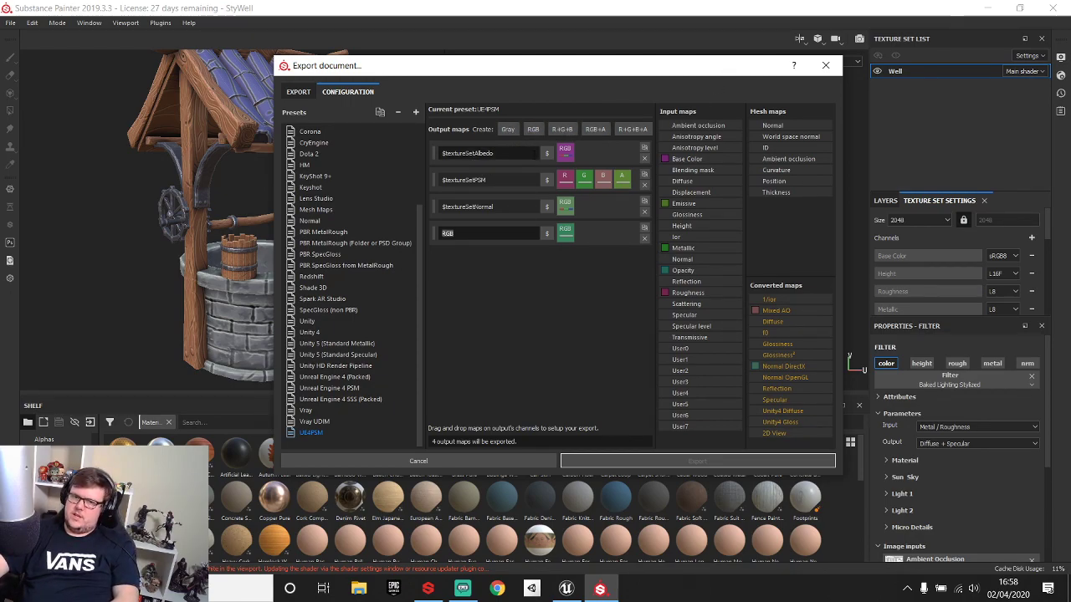
{"action": "left_click", "coordinate": [644, 238]}
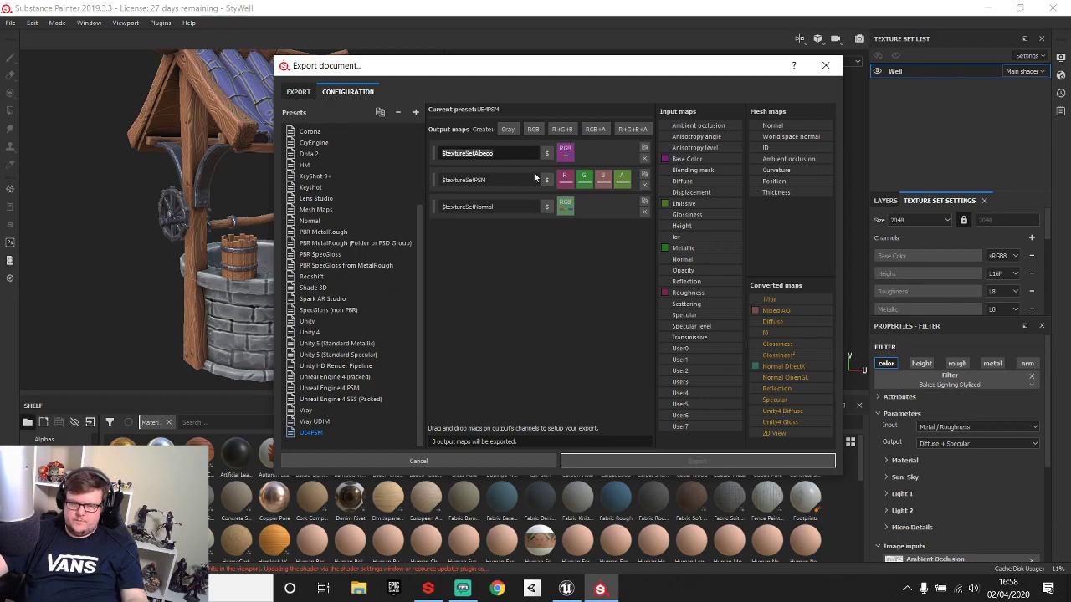
Replace the existing albedo output map with a new RGB+A output map named $textureSetAlbedo.
{"action": "left_click", "coordinate": [644, 159]}
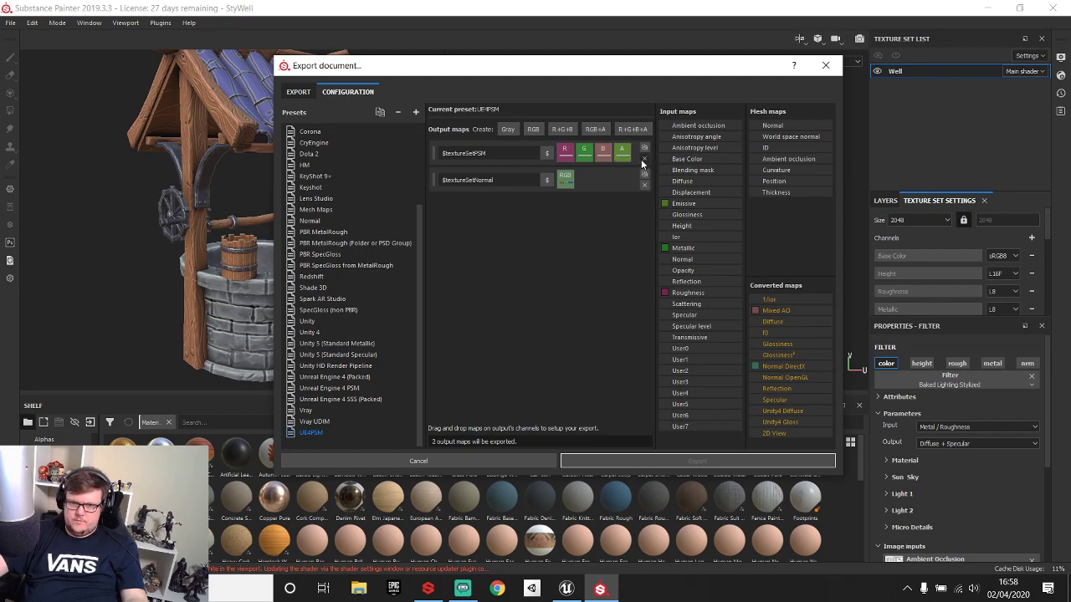
{"action": "left_click", "coordinate": [596, 130]}
{"action": "type", "text": "$textureSetAlbedo"}
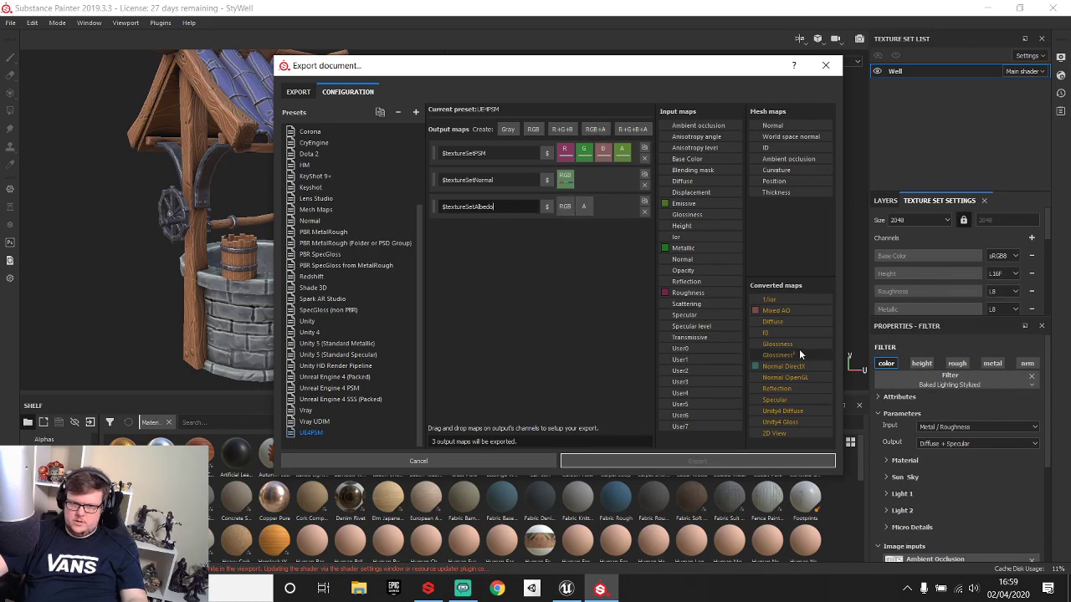
Assign Base Color to the albedo map's RGB and Opacity to its alpha, and place it first among the output maps.
{"action": "left_click_drag", "start_coordinate": [682, 159], "coordinate": [564, 209]}
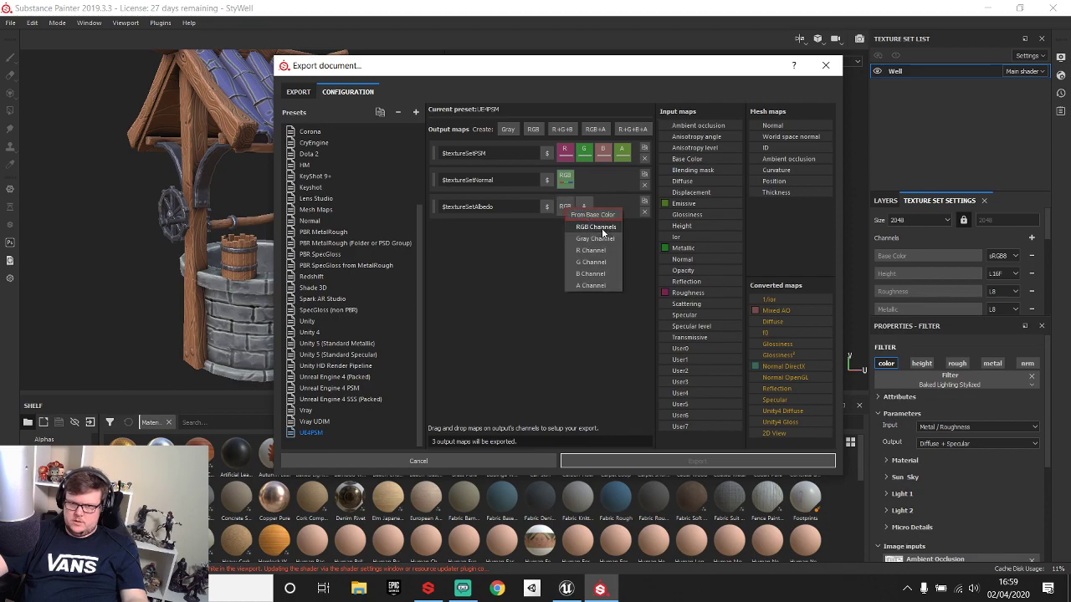
{"action": "left_click", "coordinate": [596, 227]}
{"action": "left_click_drag", "start_coordinate": [686, 270], "coordinate": [586, 208]}
{"action": "left_click", "coordinate": [619, 218]}
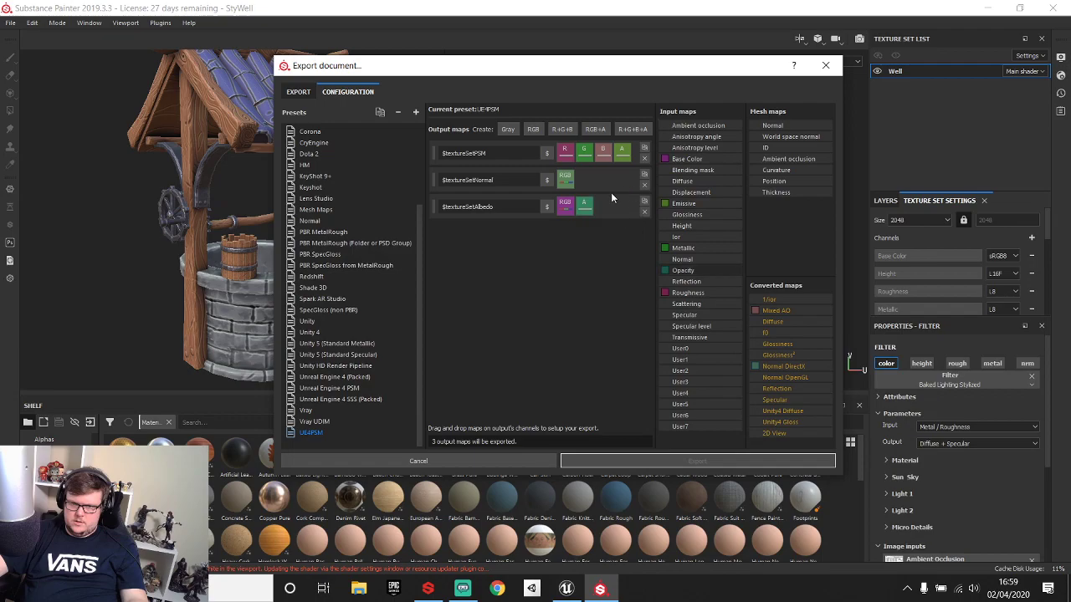
{"action": "left_click_drag", "start_coordinate": [433, 208], "coordinate": [433, 147]}
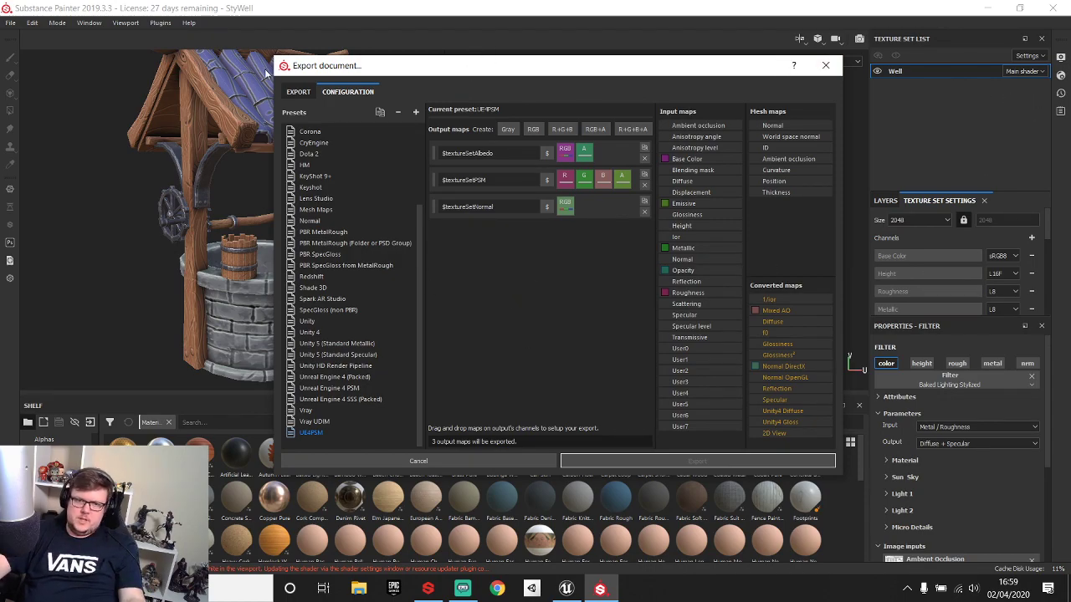
Choose the UE4PSM preset as the export config and close the export window without exporting.
{"action": "left_click", "coordinate": [293, 97]}
{"action": "left_click", "coordinate": [412, 129]}
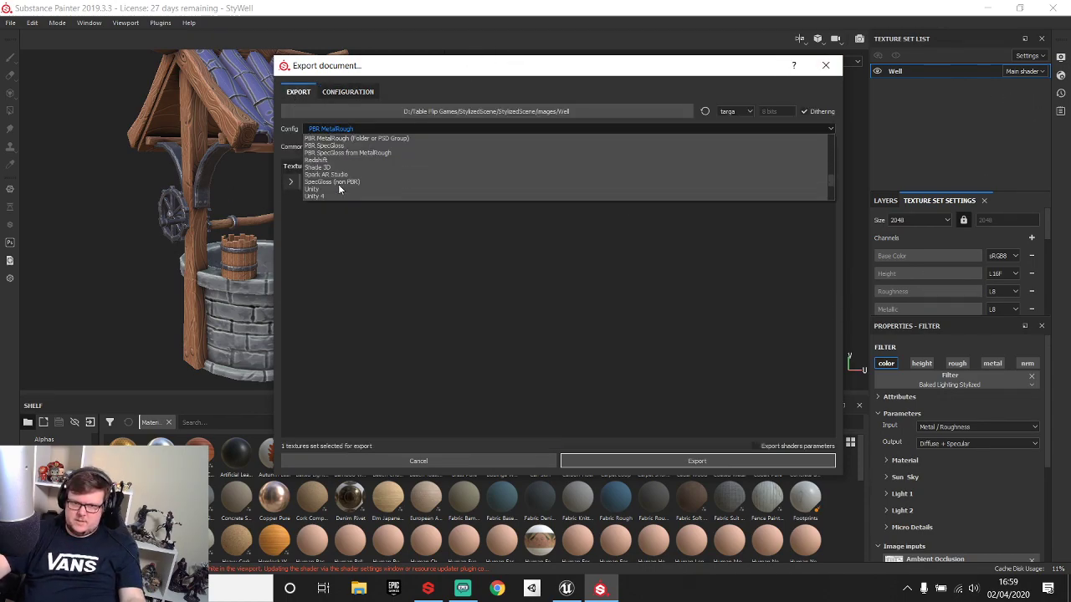
{"action": "left_click", "coordinate": [318, 195]}
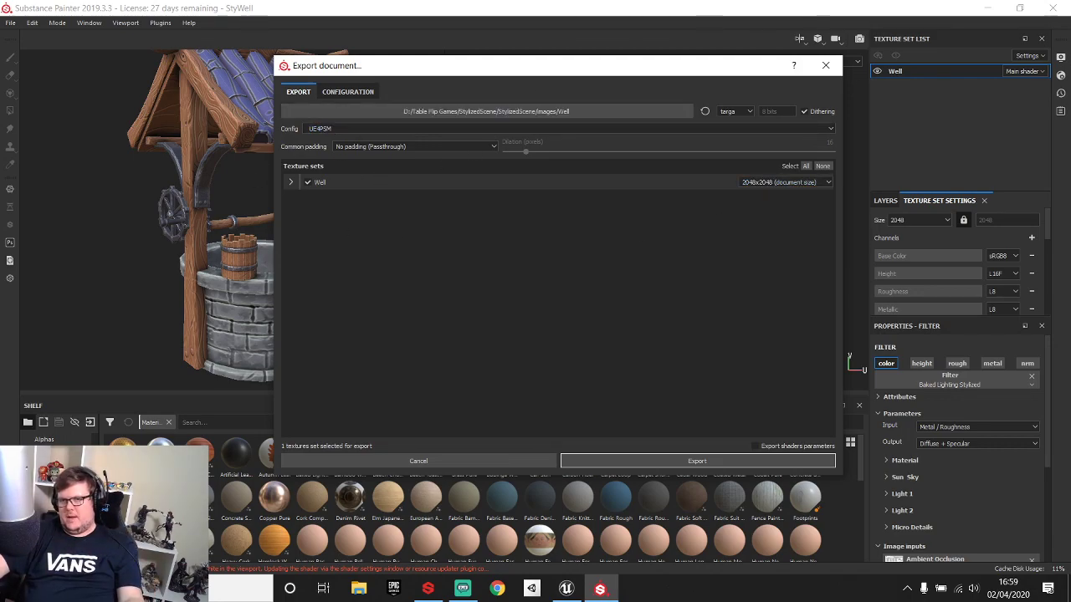
{"action": "left_click", "coordinate": [826, 66]}
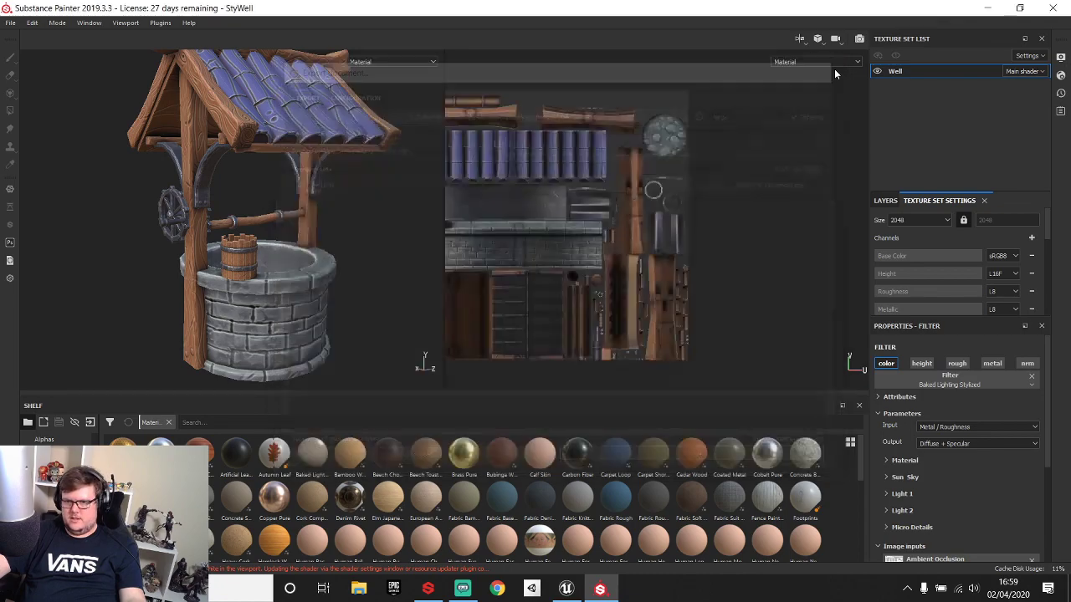
Switch to Unreal Engine and create a folder named StylWell in the project's Content folder.
{"action": "left_click", "coordinate": [989, 9]}
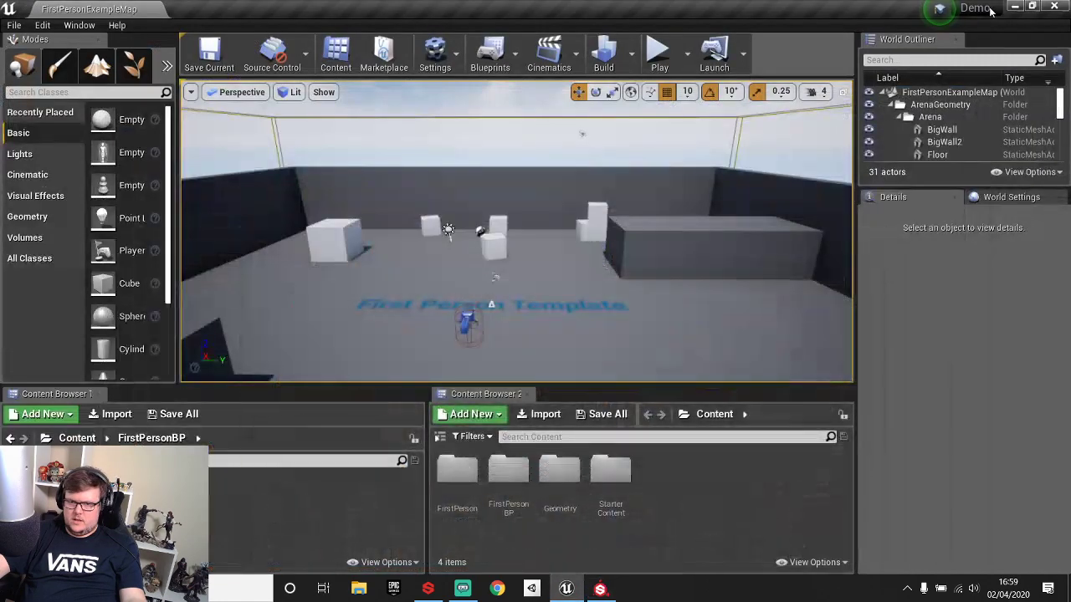
{"action": "right_click", "coordinate": [696, 513]}
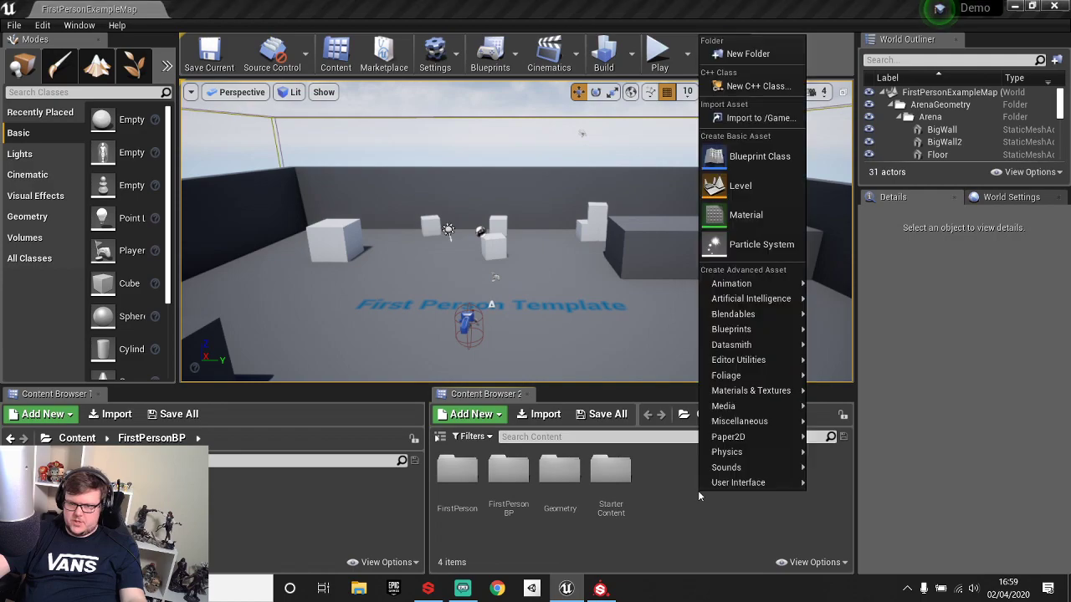
{"action": "left_click", "coordinate": [736, 52]}
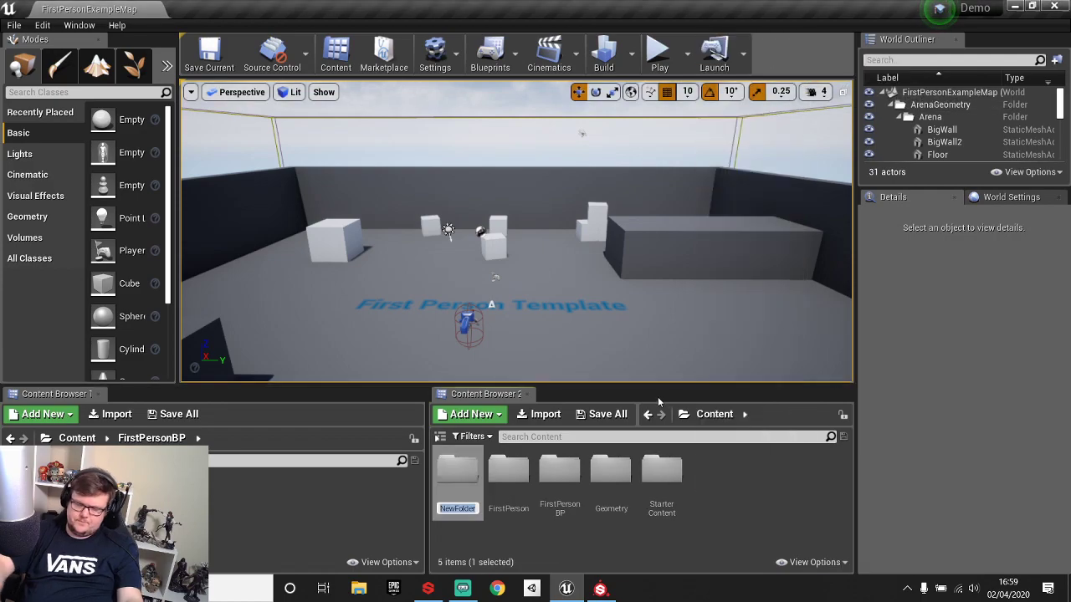
{"action": "type", "text": "Styl"}
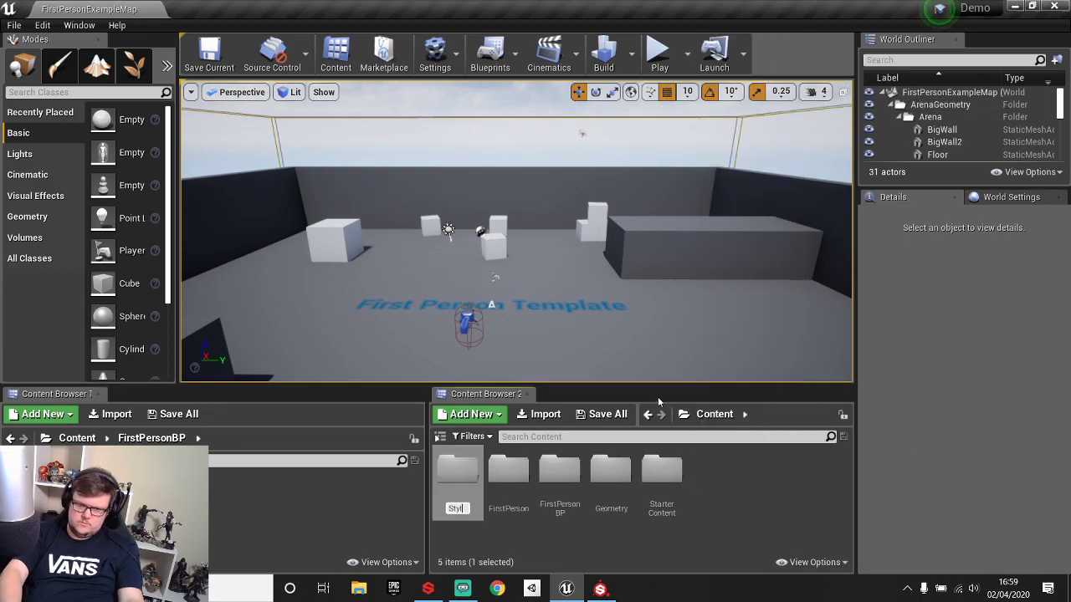
{"action": "type", "text": "Well"}
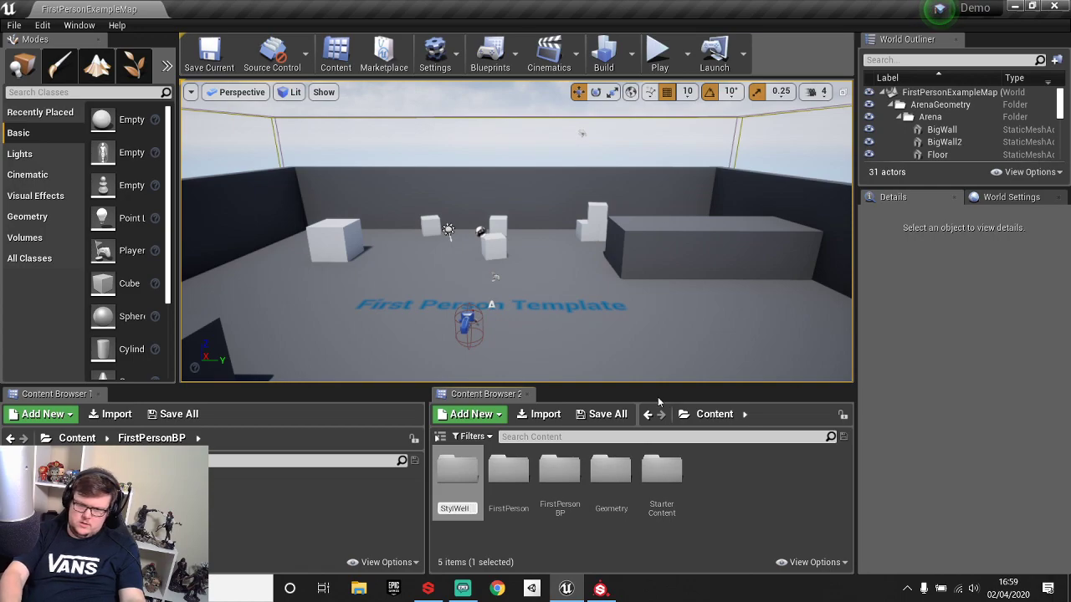
{"action": "key", "text": "Return"}
Close the second content browser and open the StylWell folder in the remaining one.
{"action": "double_click", "coordinate": [647, 466]}
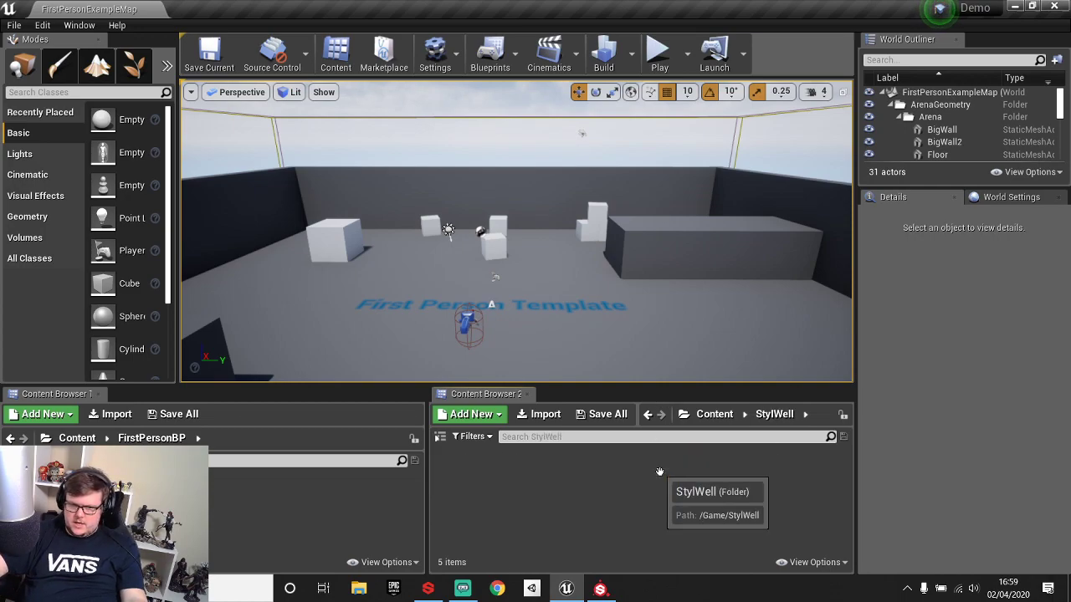
{"action": "left_click", "coordinate": [528, 394]}
{"action": "left_click", "coordinate": [285, 414]}
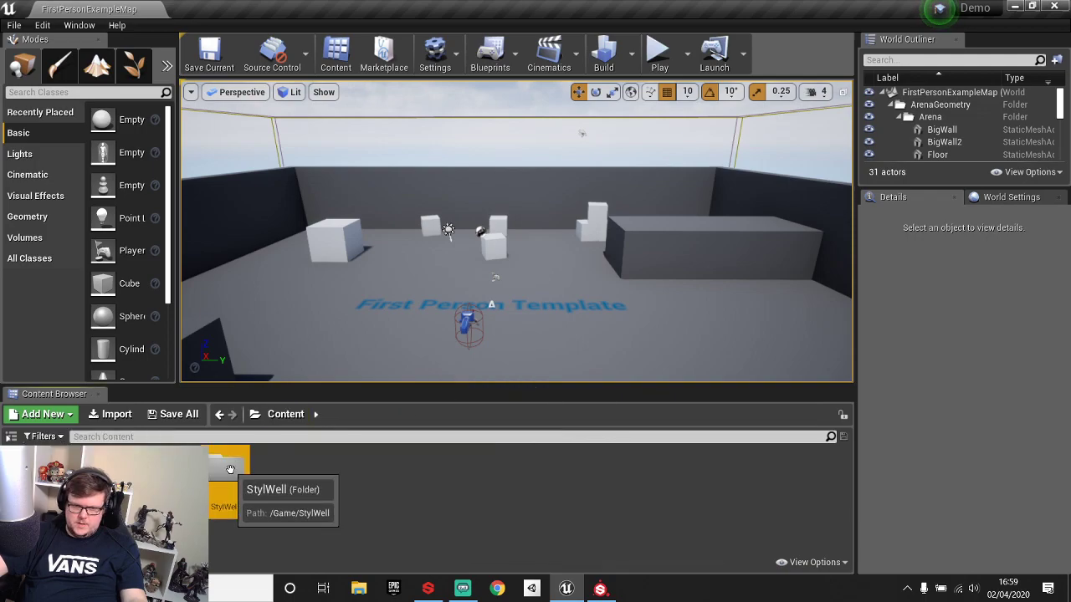
{"action": "double_click", "coordinate": [221, 473]}
In File Explorer, open the Well texture folder at D:\Table Flip Games\StylizedScene\StylizedScene\images\Well.
{"action": "key", "text": "super+e"}
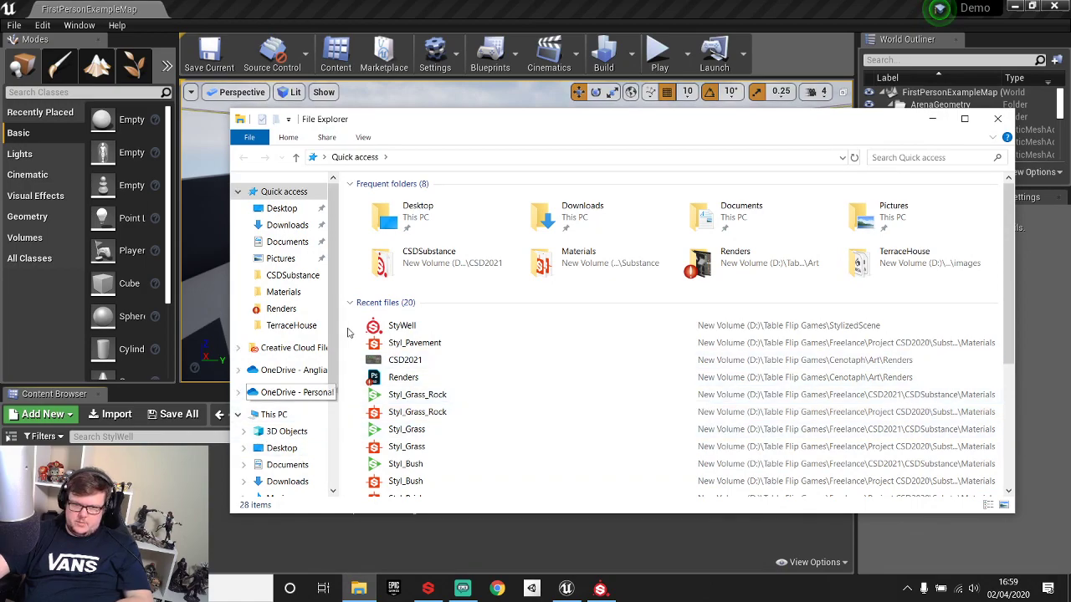
{"action": "scroll", "coordinate": [289, 464], "scroll_direction": "down", "scroll_amount": 2}
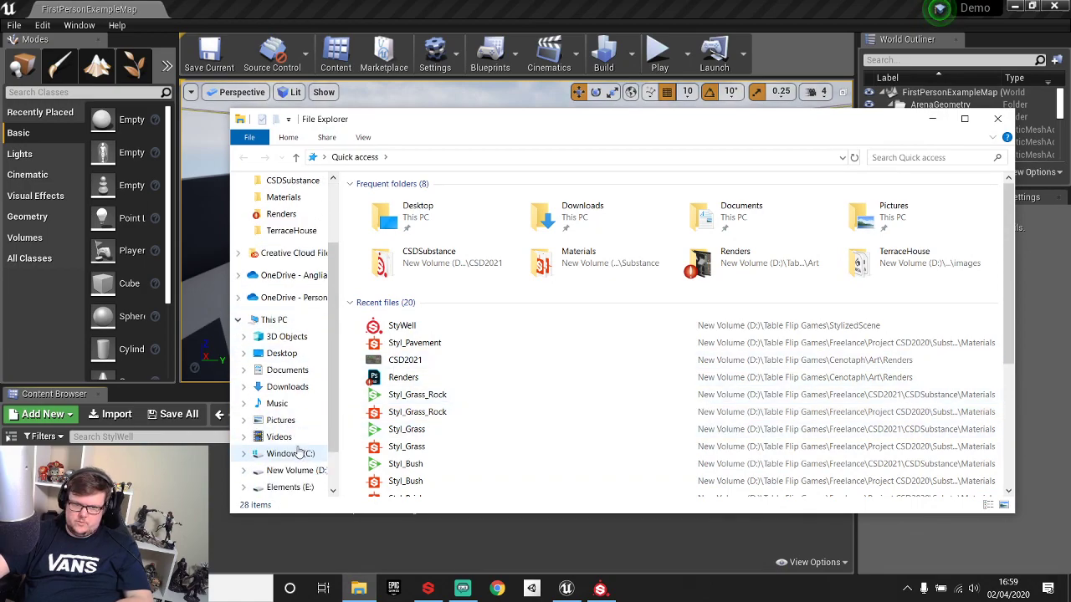
{"action": "left_click", "coordinate": [294, 471]}
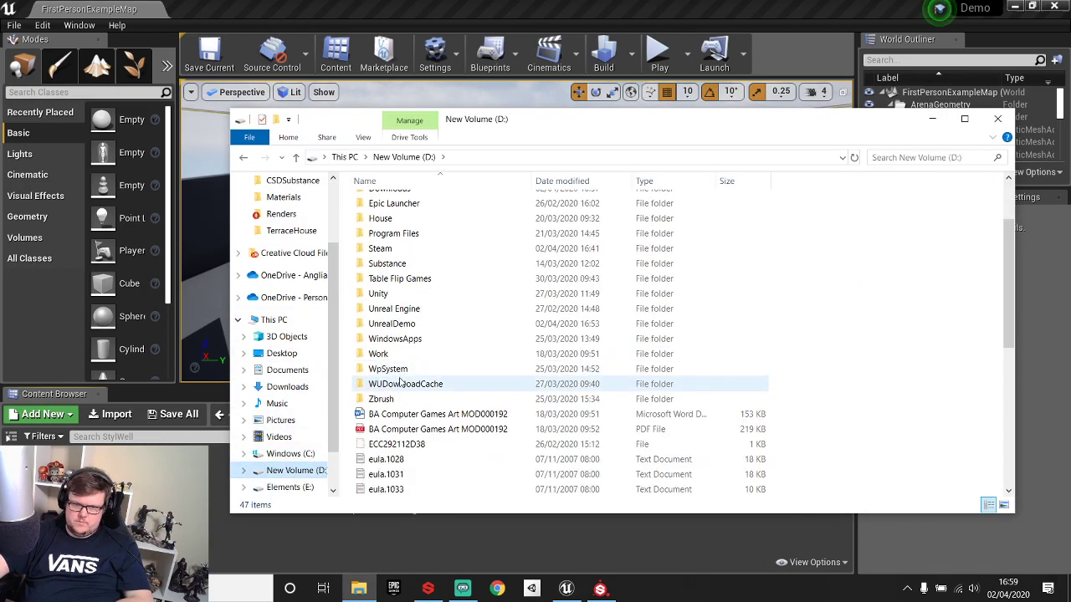
{"action": "double_click", "coordinate": [408, 279]}
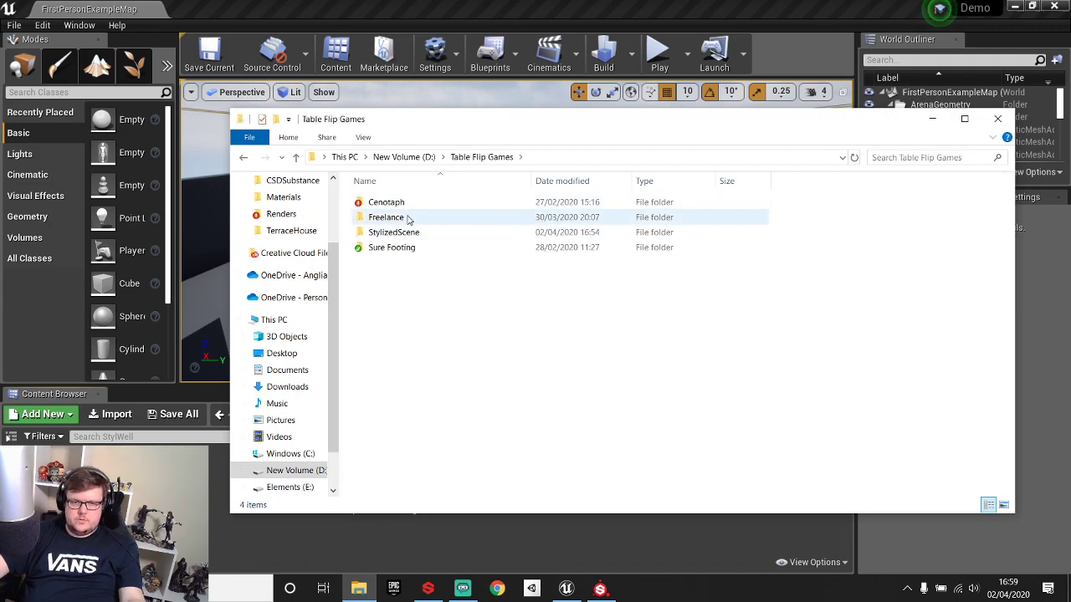
{"action": "double_click", "coordinate": [401, 233]}
{"action": "double_click", "coordinate": [402, 205]}
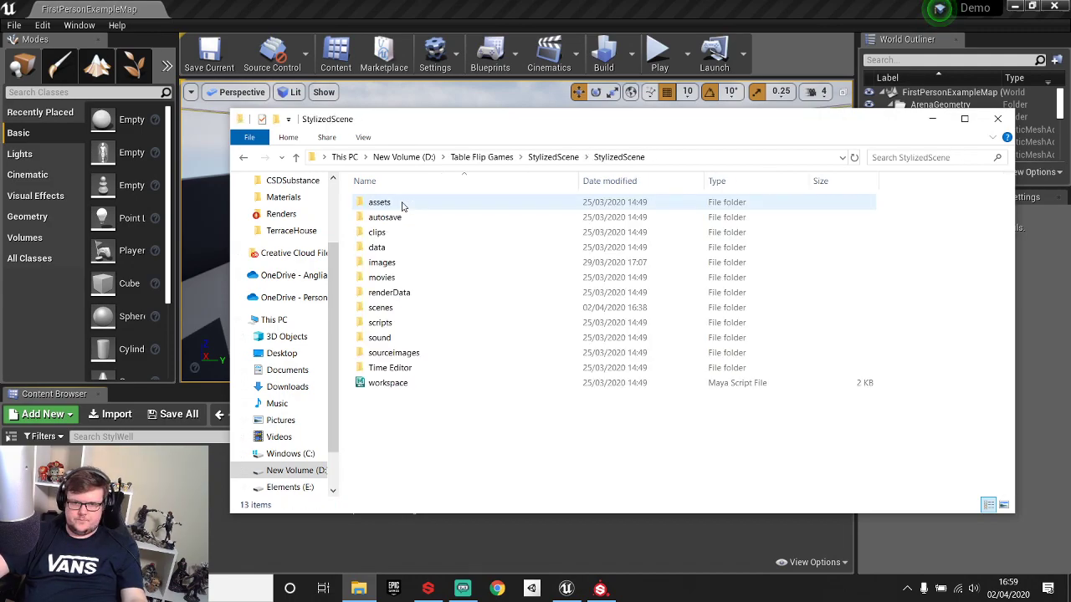
{"action": "double_click", "coordinate": [405, 263]}
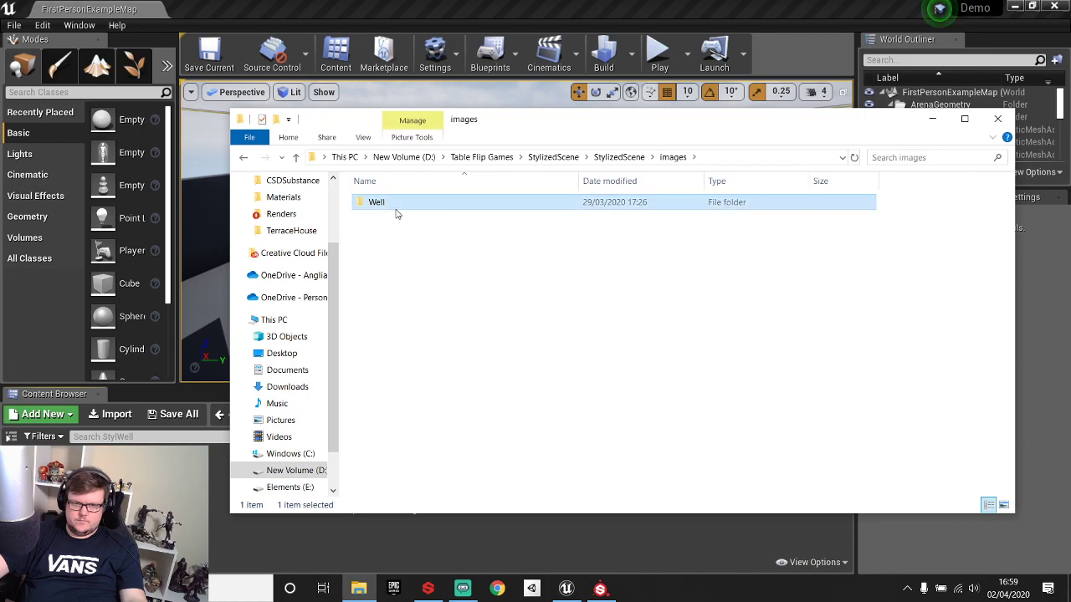
{"action": "double_click", "coordinate": [397, 212]}
Import the Well_Albedo, Well_Normal and Well_PSM textures into the StylWell folder in Unreal Engine.
{"action": "left_click", "coordinate": [389, 228]}
{"action": "left_click", "coordinate": [833, 236], "text": "ctrl"}
{"action": "left_click", "coordinate": [876, 227], "text": "ctrl"}
{"action": "left_click_drag", "start_coordinate": [399, 218], "coordinate": [289, 538]}
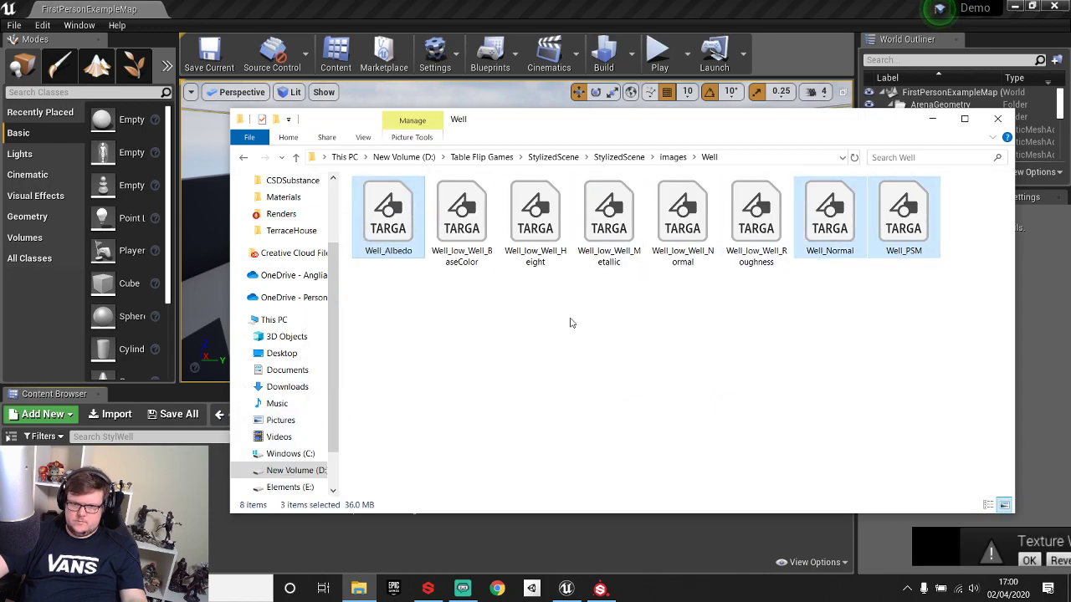
Bring the Well 3D object from the StylizedScene project's scenes folder into the StylWell content folder.
{"action": "key", "text": "alt+Up"}
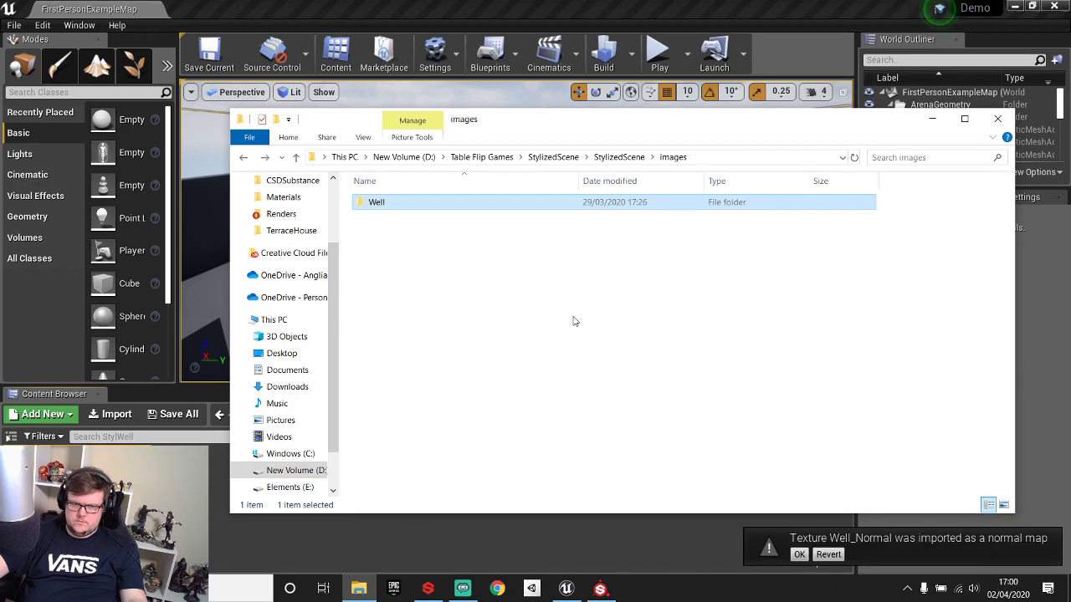
{"action": "key", "text": "alt+Up"}
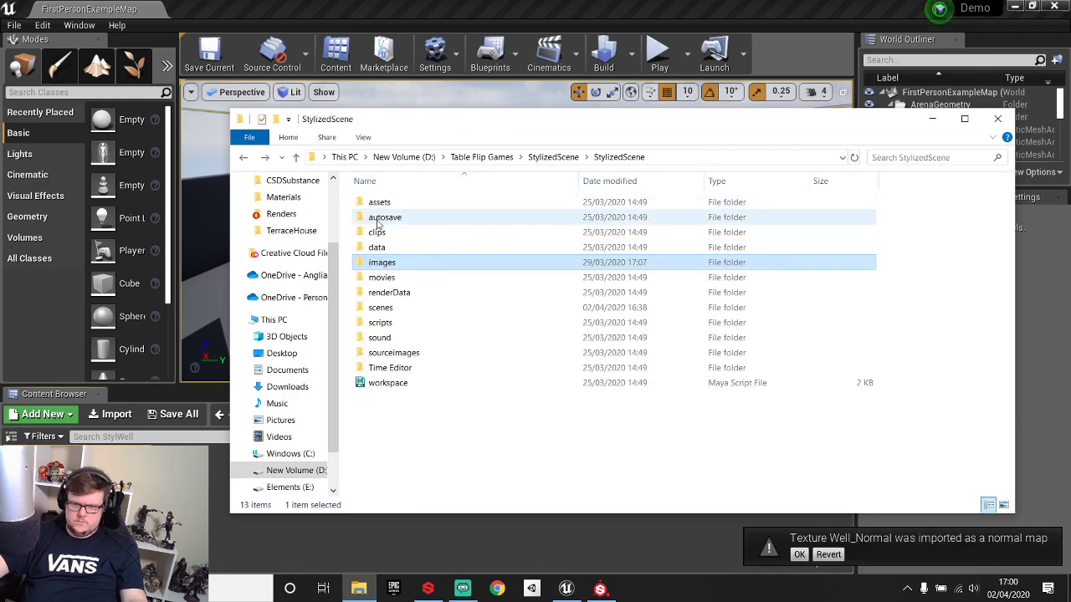
{"action": "double_click", "coordinate": [380, 307]}
{"action": "left_click_drag", "start_coordinate": [416, 235], "coordinate": [469, 543]}
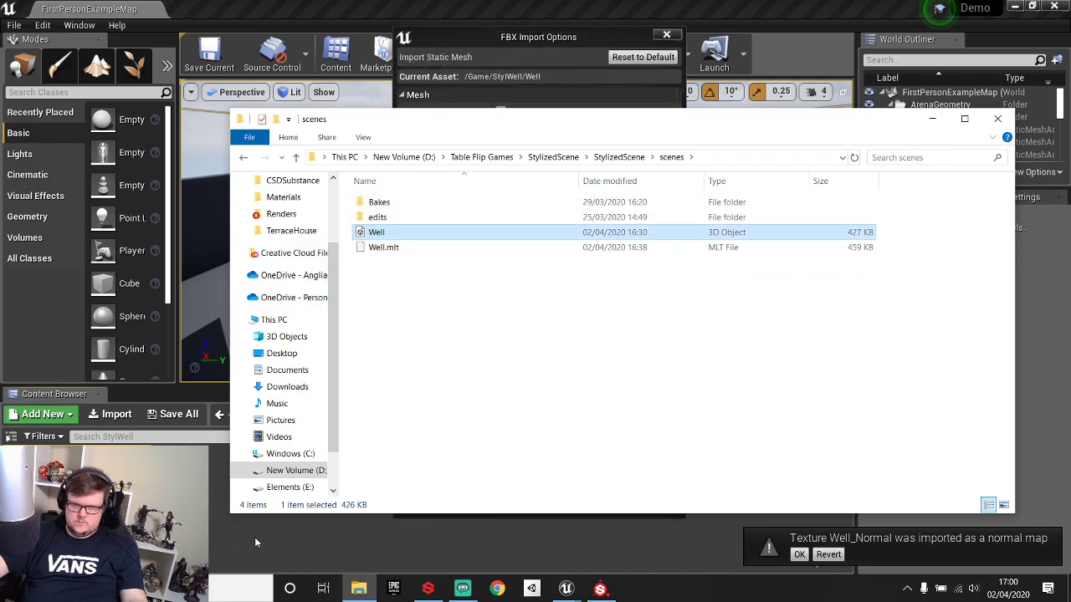
Import the well as a static mesh with Combine Meshes enabled, and delete the material imported with it.
{"action": "left_click", "coordinate": [251, 537]}
{"action": "left_click", "coordinate": [537, 143]}
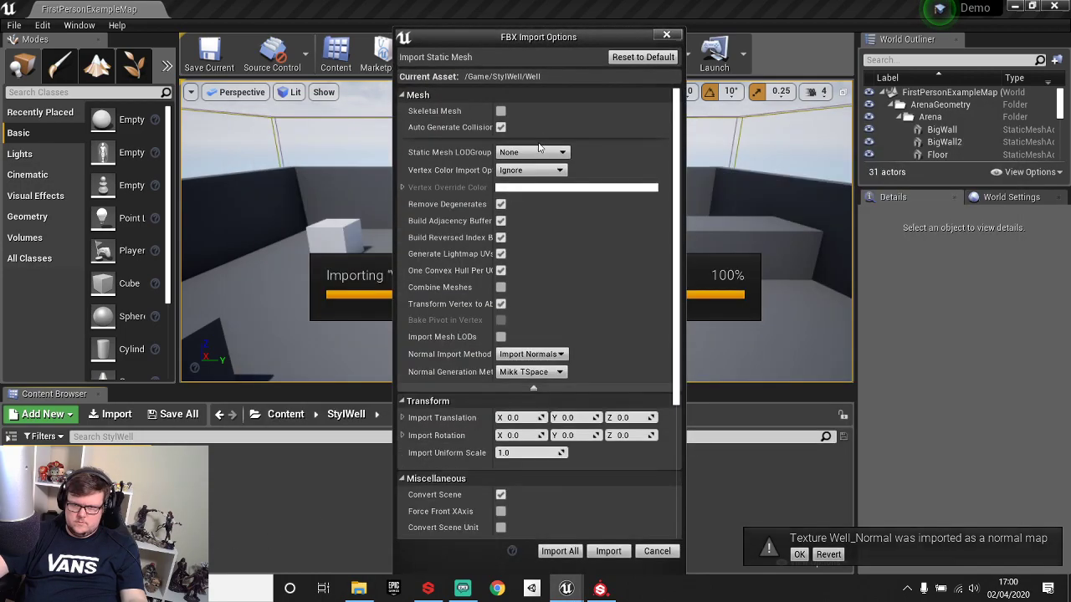
{"action": "left_click", "coordinate": [500, 286]}
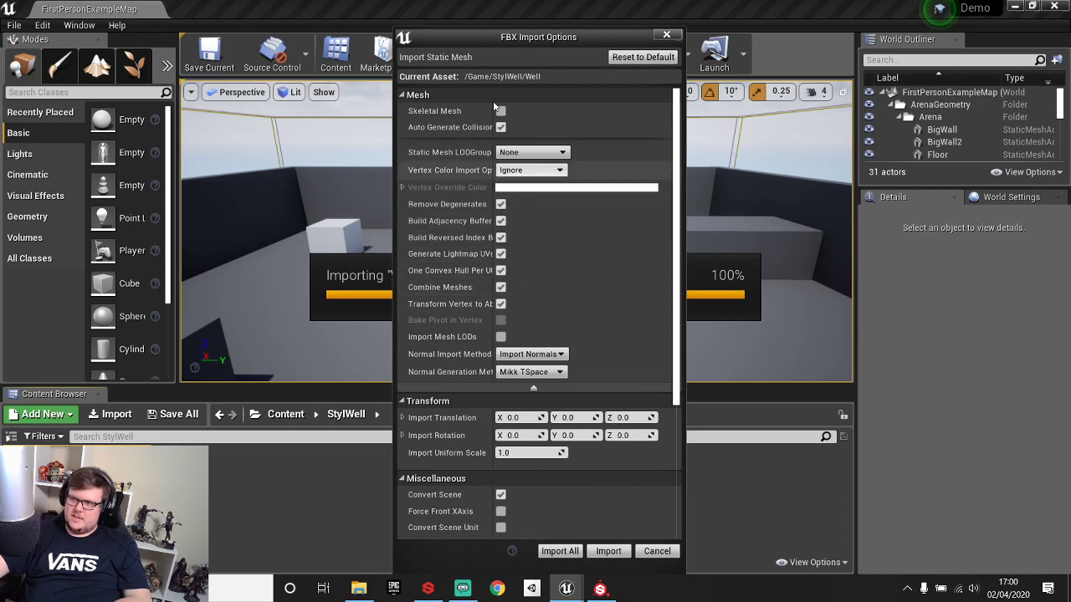
{"action": "left_click", "coordinate": [608, 551]}
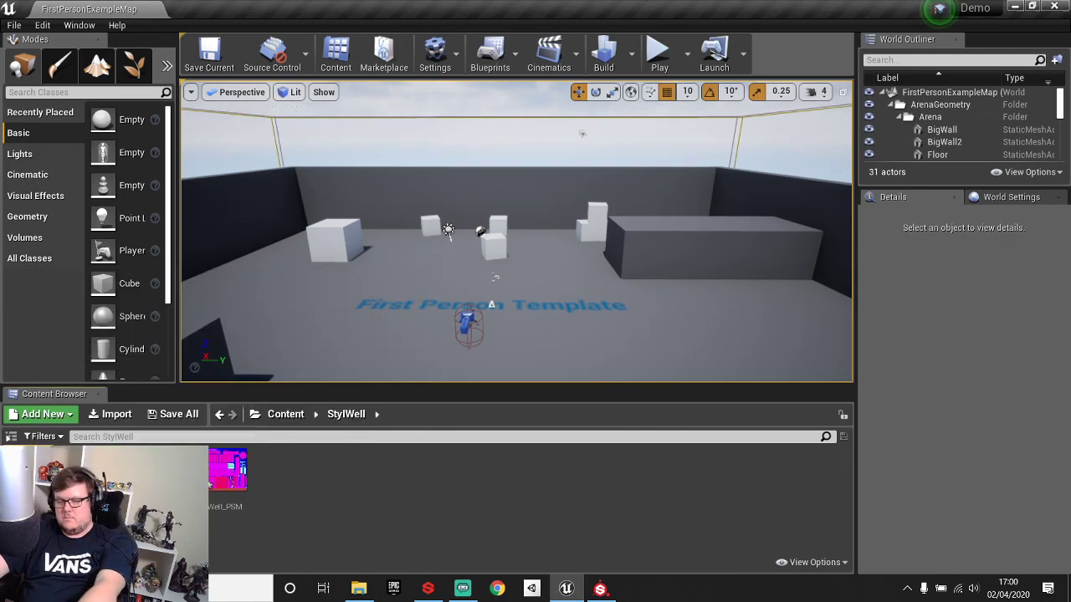
{"action": "key", "text": "Delete"}
{"action": "left_click", "coordinate": [461, 513]}
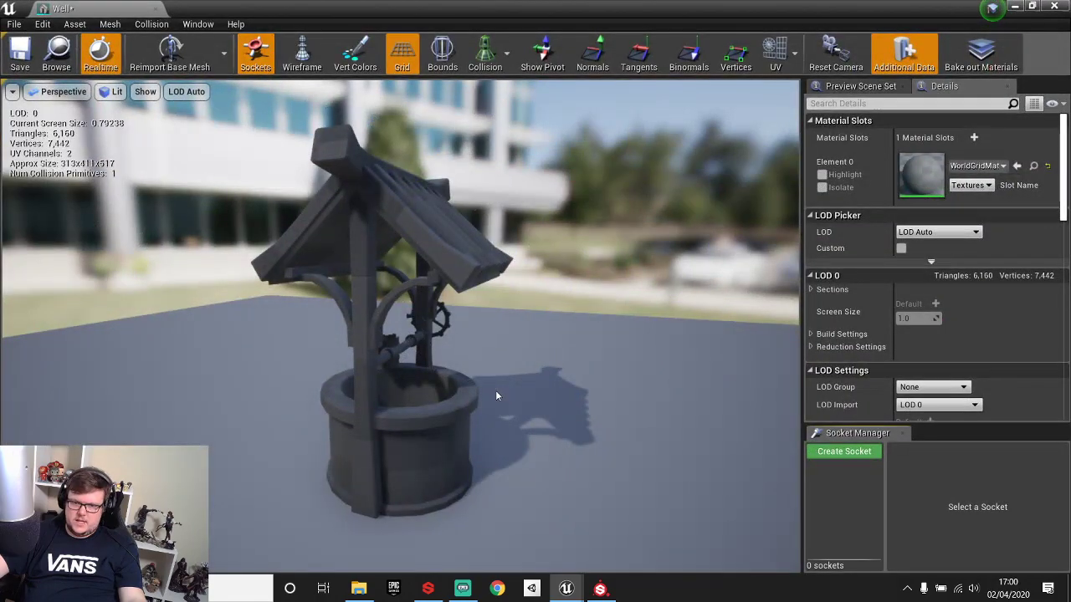
Examine the well's static mesh and its UV channel 1 layout, and close the mesh editor.
{"action": "left_click_drag", "start_coordinate": [496, 390], "coordinate": [456, 394]}
{"action": "left_click", "coordinate": [794, 53]}
{"action": "left_click", "coordinate": [794, 117]}
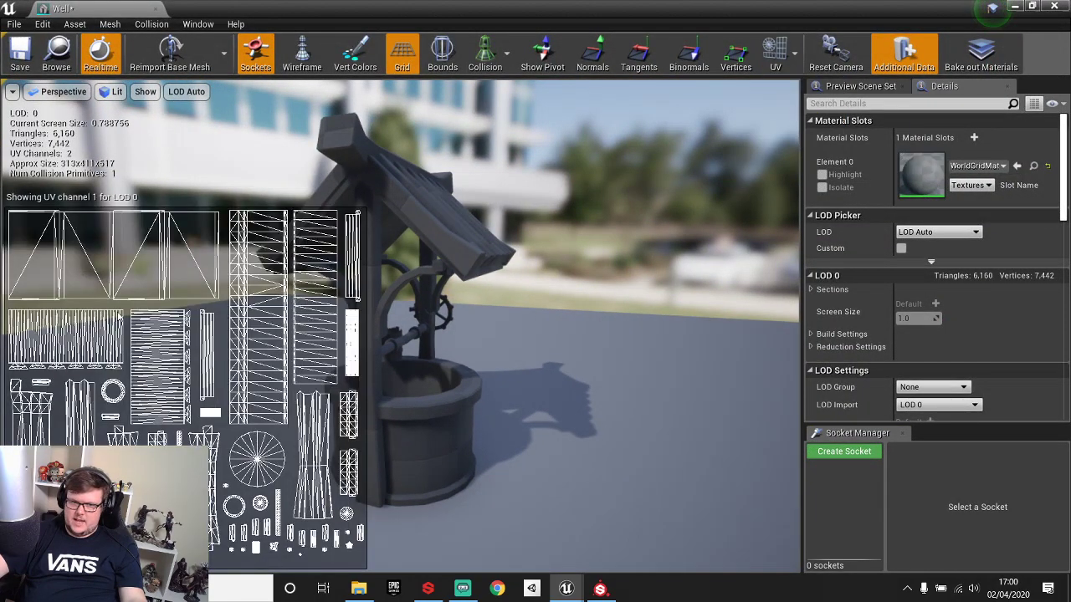
{"action": "left_click", "coordinate": [1056, 7]}
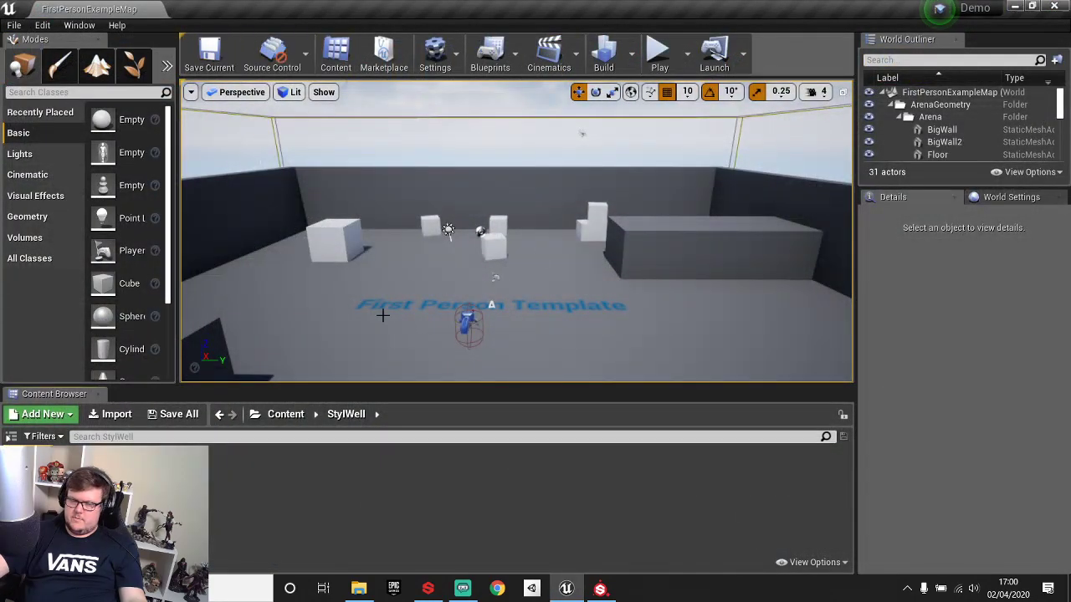
Open the Advanced_Lighting level from the StarterContent Maps folder without saving the pending content.
{"action": "left_click", "coordinate": [12, 25]}
{"action": "left_click", "coordinate": [51, 66]}
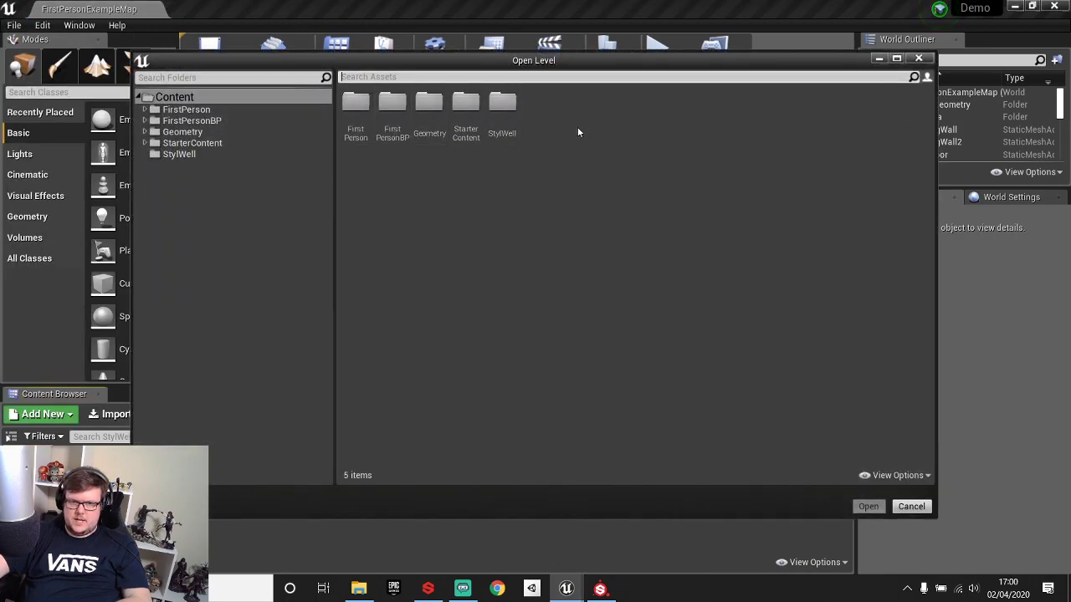
{"action": "double_click", "coordinate": [469, 118]}
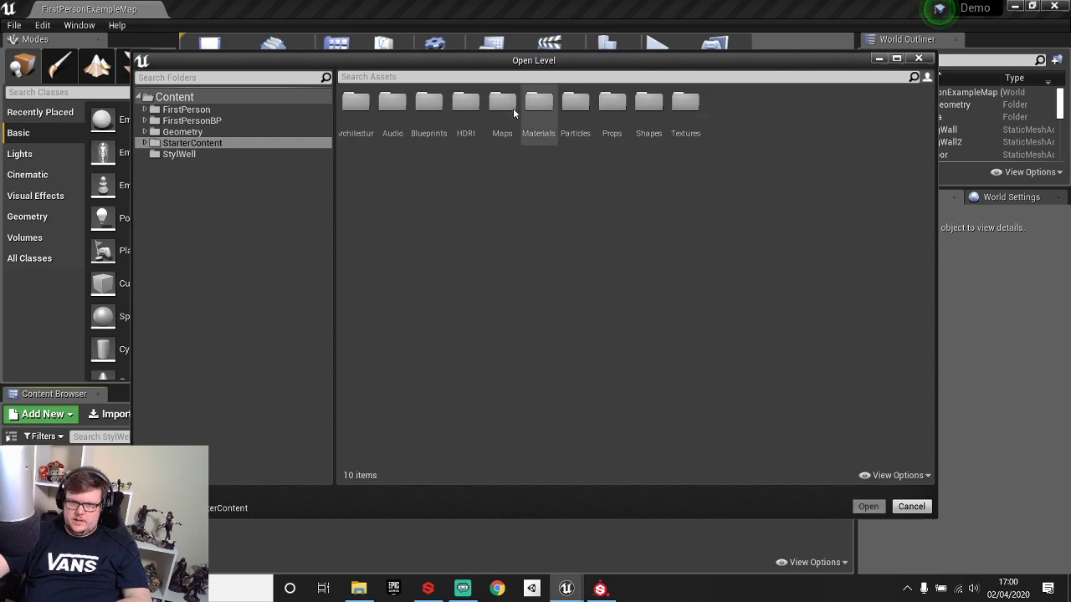
{"action": "double_click", "coordinate": [501, 107]}
{"action": "double_click", "coordinate": [343, 122]}
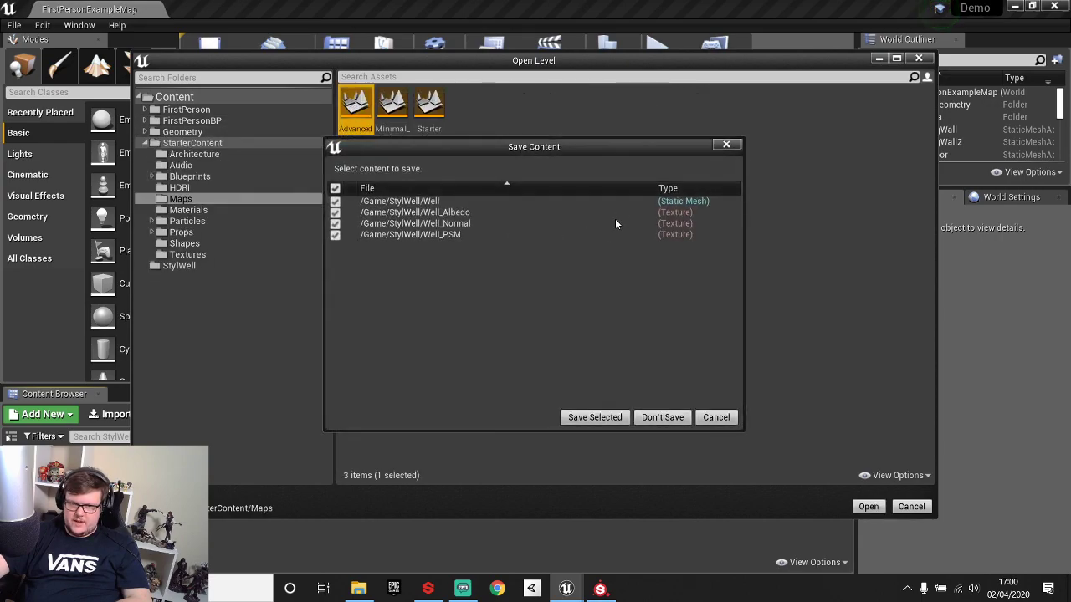
{"action": "left_click", "coordinate": [658, 415]}
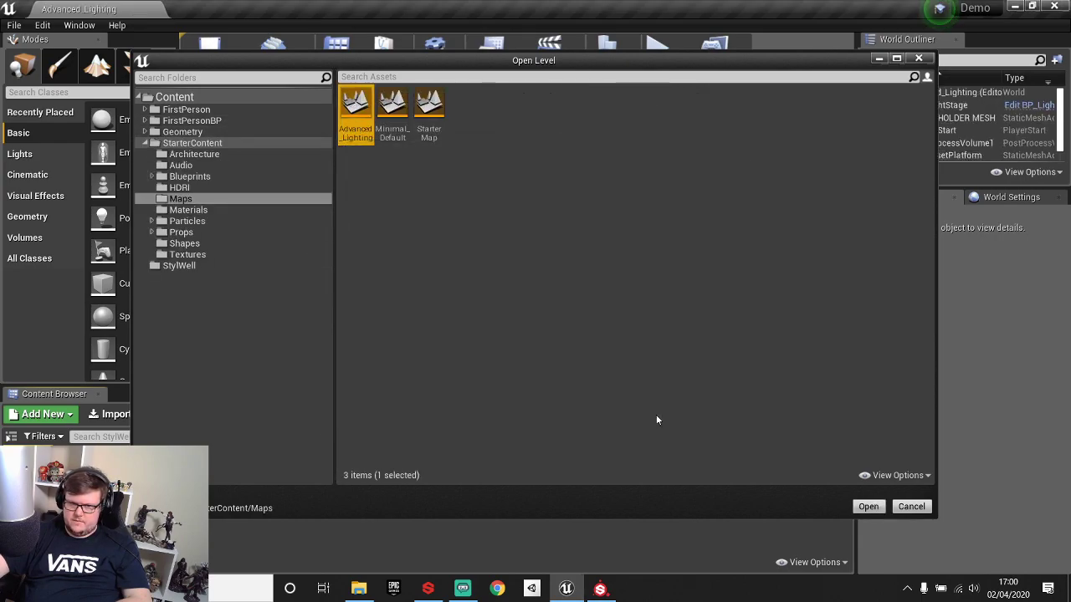
Delete the placeholder colour-calibration mesh from the asset platform and select the BP_LightStage sky.
{"action": "left_click", "coordinate": [586, 306]}
{"action": "right_click_drag", "start_coordinate": [652, 310], "coordinate": [423, 239]}
{"action": "key", "text": "f"}
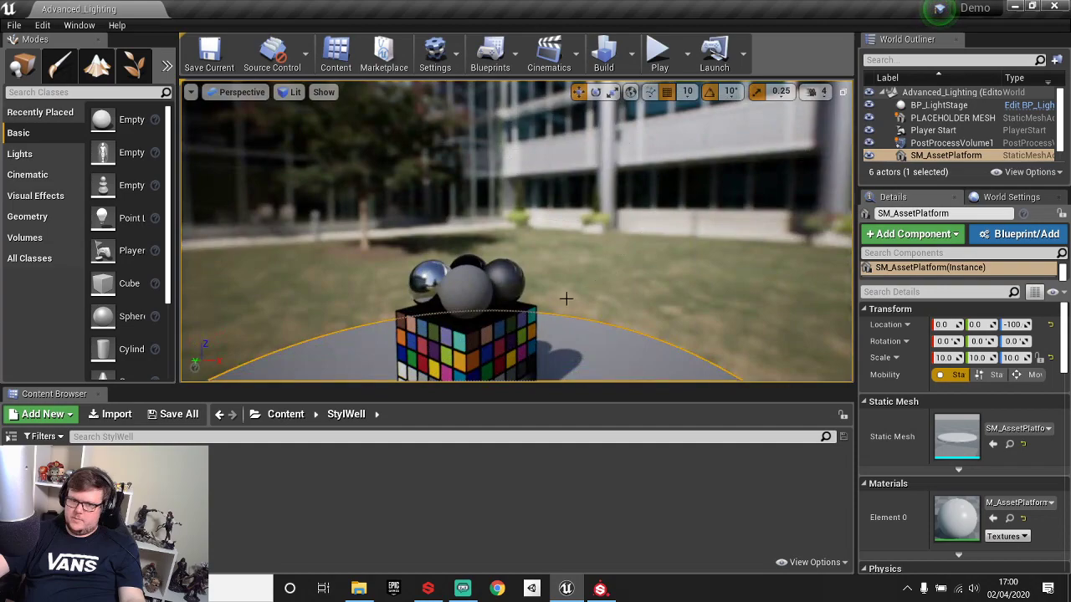
{"action": "left_click", "coordinate": [467, 226]}
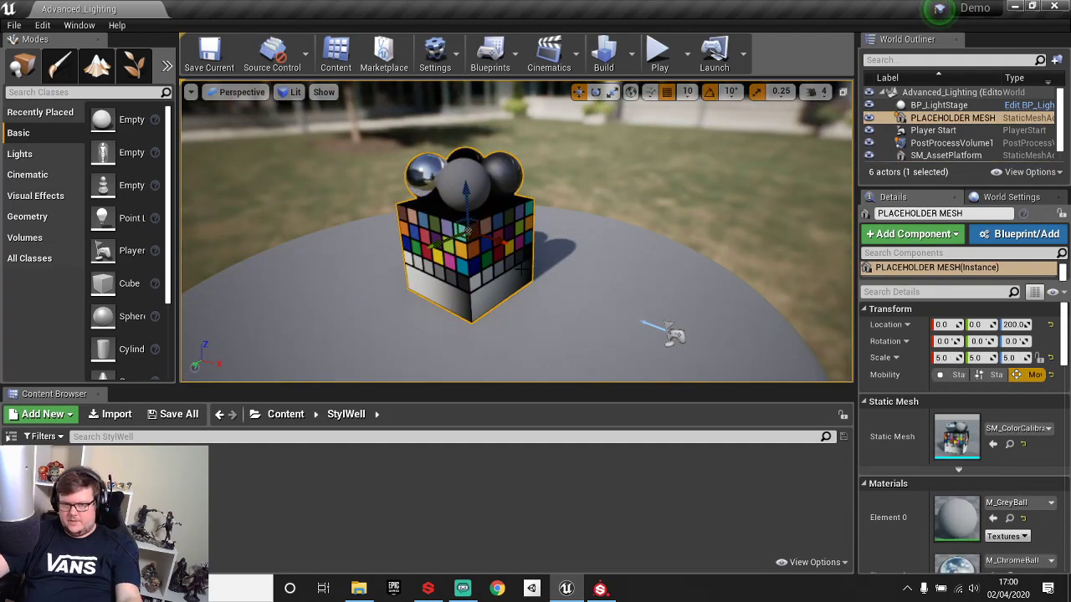
{"action": "key", "text": "Delete"}
{"action": "right_click_drag", "start_coordinate": [580, 204], "coordinate": [557, 134]}
{"action": "left_click", "coordinate": [655, 131]}
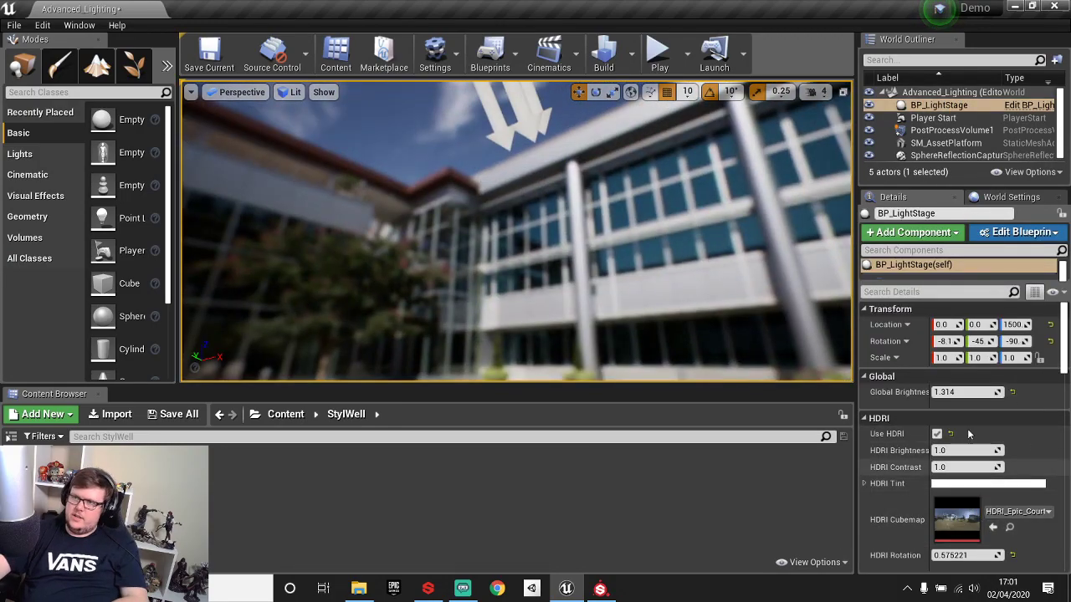
Create a material named MasterMat in the StylWell folder and open it for editing.
{"action": "right_click", "coordinate": [300, 488]}
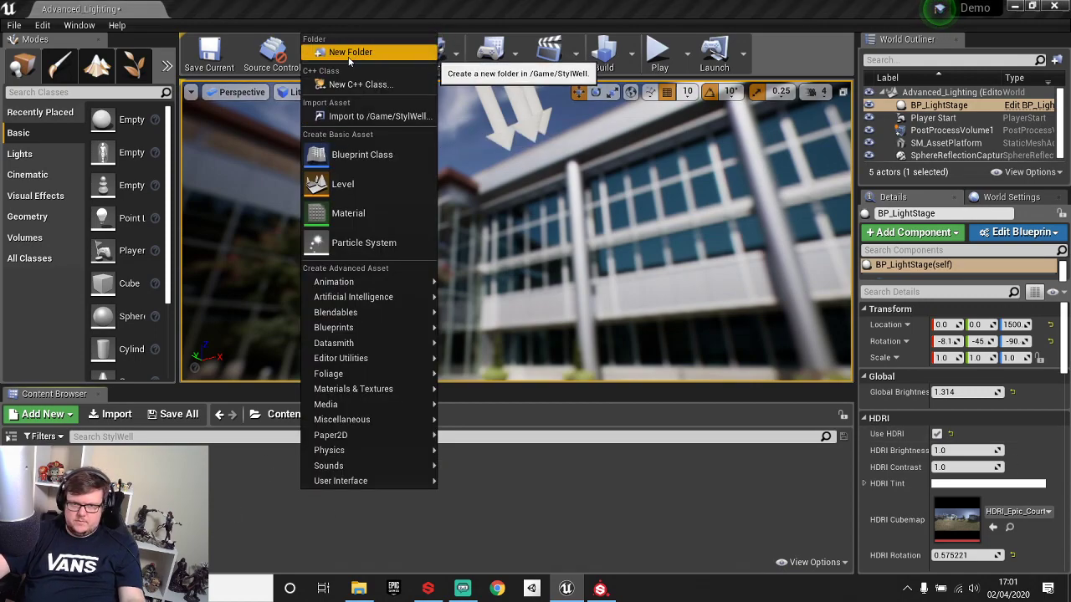
{"action": "left_click", "coordinate": [353, 213]}
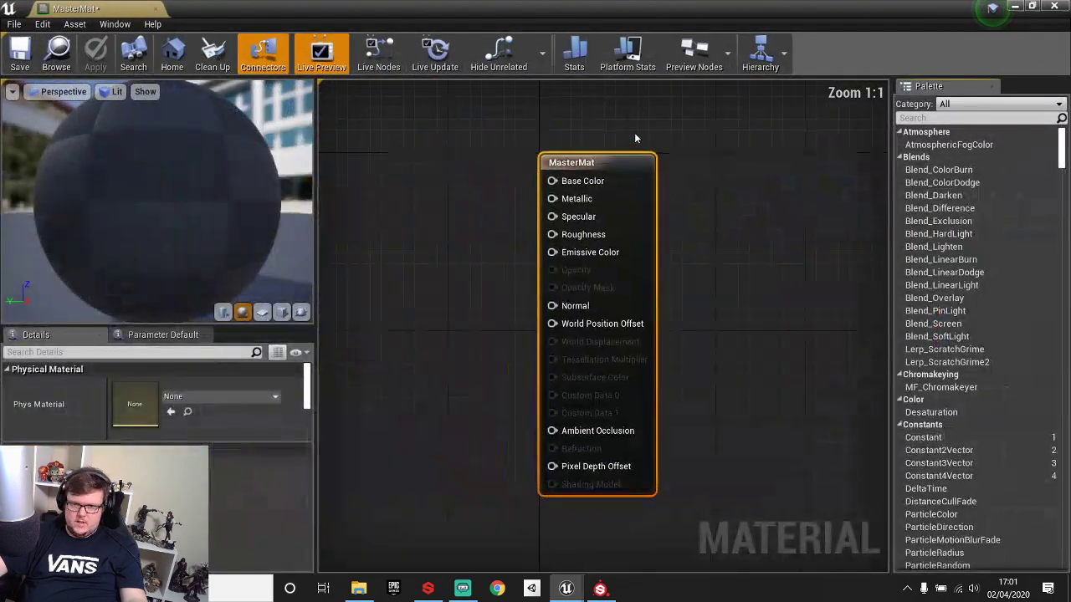
{"action": "right_click_drag", "start_coordinate": [708, 278], "coordinate": [722, 273]}
Add the well's albedo, normal and PSM textures to the MasterMat graph as Texture Samples and spread the nodes apart.
{"action": "left_click_drag", "start_coordinate": [570, 18], "coordinate": [673, 25]}
{"action": "left_click", "coordinate": [282, 490]}
{"action": "key", "text": "ctrl+a"}
{"action": "left_click_drag", "start_coordinate": [230, 475], "coordinate": [671, 172]}
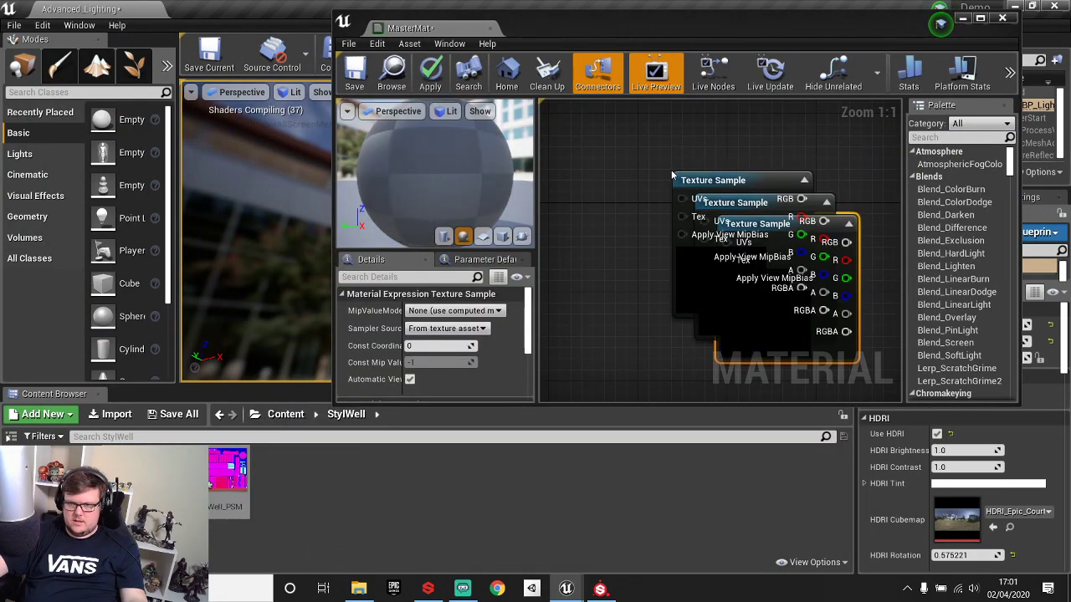
{"action": "left_click", "coordinate": [980, 18]}
{"action": "scroll", "coordinate": [764, 310], "scroll_direction": "down", "scroll_amount": 2}
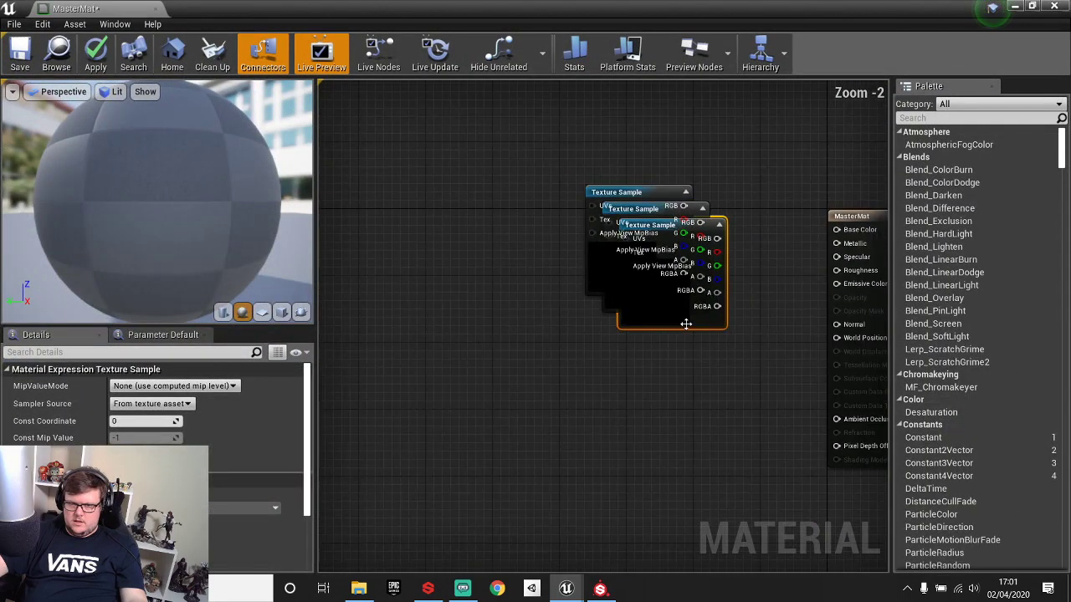
{"action": "left_click_drag", "start_coordinate": [686, 324], "coordinate": [780, 185]}
{"action": "left_click_drag", "start_coordinate": [641, 290], "coordinate": [505, 465]}
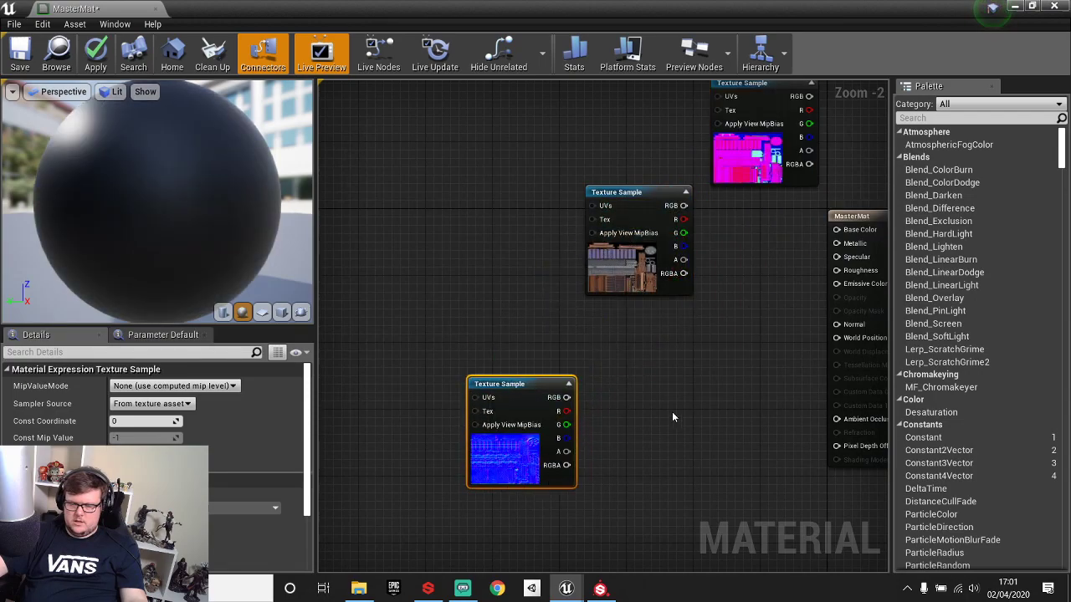
Connect the normal texture's RGB output to Normal and the albedo texture's RGB output to Base Color.
{"action": "scroll", "coordinate": [671, 416], "scroll_direction": "down", "scroll_amount": 2}
{"action": "left_click_drag", "start_coordinate": [475, 393], "coordinate": [670, 287]}
{"action": "right_click_drag", "start_coordinate": [535, 257], "coordinate": [542, 366]}
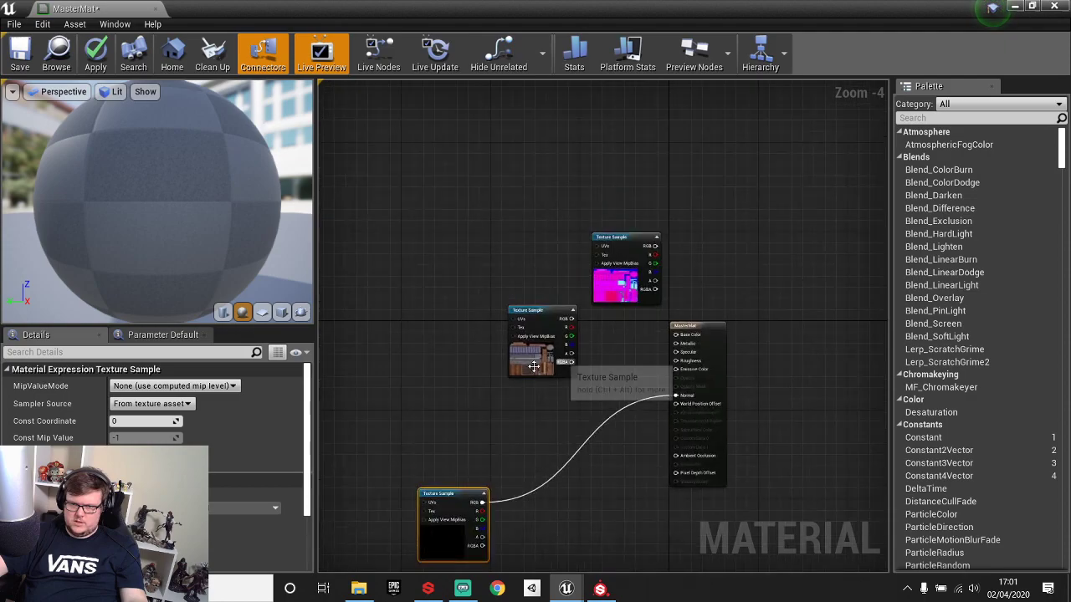
{"action": "left_click_drag", "start_coordinate": [541, 365], "coordinate": [546, 246]}
{"action": "left_click_drag", "start_coordinate": [577, 201], "coordinate": [687, 336]}
Connect the PSM texture's green channel to Metallic, and space out the PSM and albedo samples.
{"action": "left_click_drag", "start_coordinate": [604, 277], "coordinate": [335, 321]}
{"action": "right_click_drag", "start_coordinate": [509, 342], "coordinate": [584, 259]}
{"action": "left_click", "coordinate": [539, 420]}
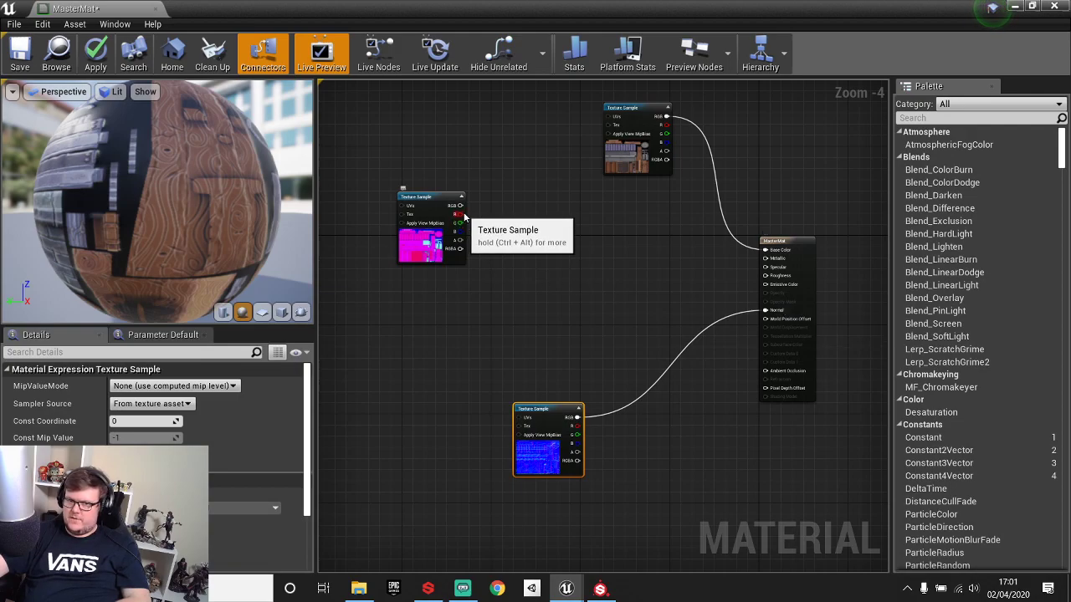
{"action": "left_click_drag", "start_coordinate": [459, 222], "coordinate": [768, 260]}
{"action": "left_click_drag", "start_coordinate": [433, 248], "coordinate": [344, 264]}
{"action": "right_click_drag", "start_coordinate": [499, 255], "coordinate": [677, 279]}
{"action": "right_click_drag", "start_coordinate": [841, 217], "coordinate": [682, 271]}
{"action": "left_click_drag", "start_coordinate": [672, 210], "coordinate": [602, 196]}
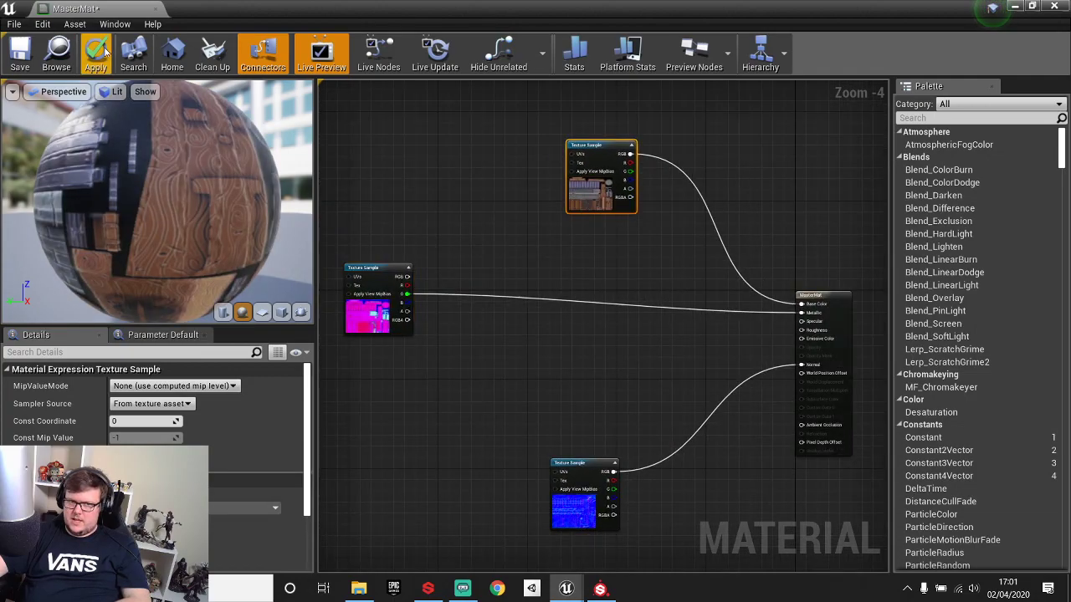
Set the Well static mesh as the material's preview mesh and inspect the textured well from several angles.
{"action": "left_click_drag", "start_coordinate": [287, 11], "coordinate": [598, 47]}
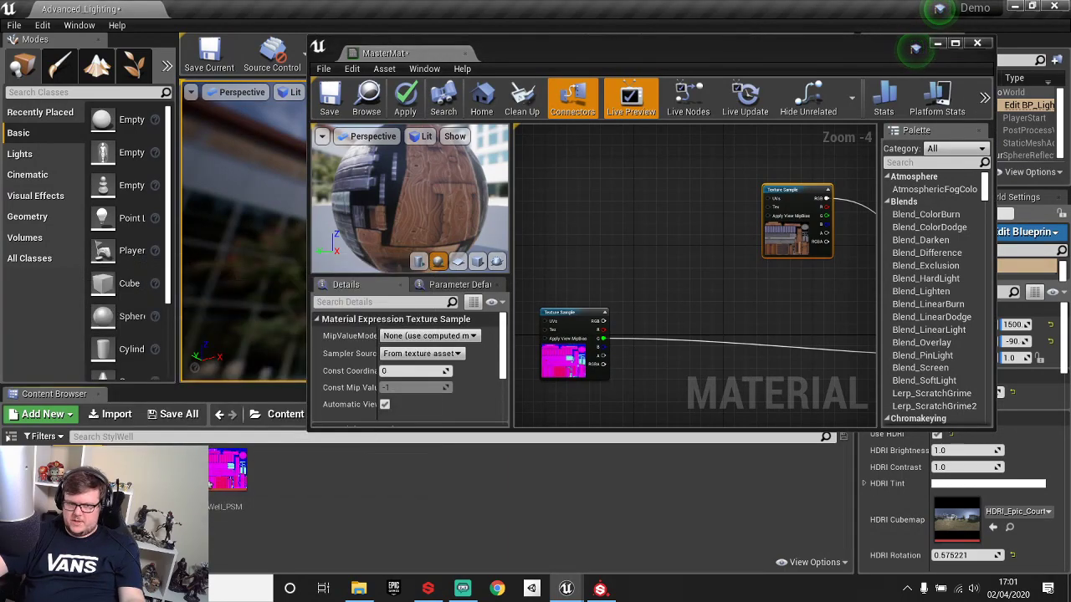
{"action": "left_click", "coordinate": [496, 262]}
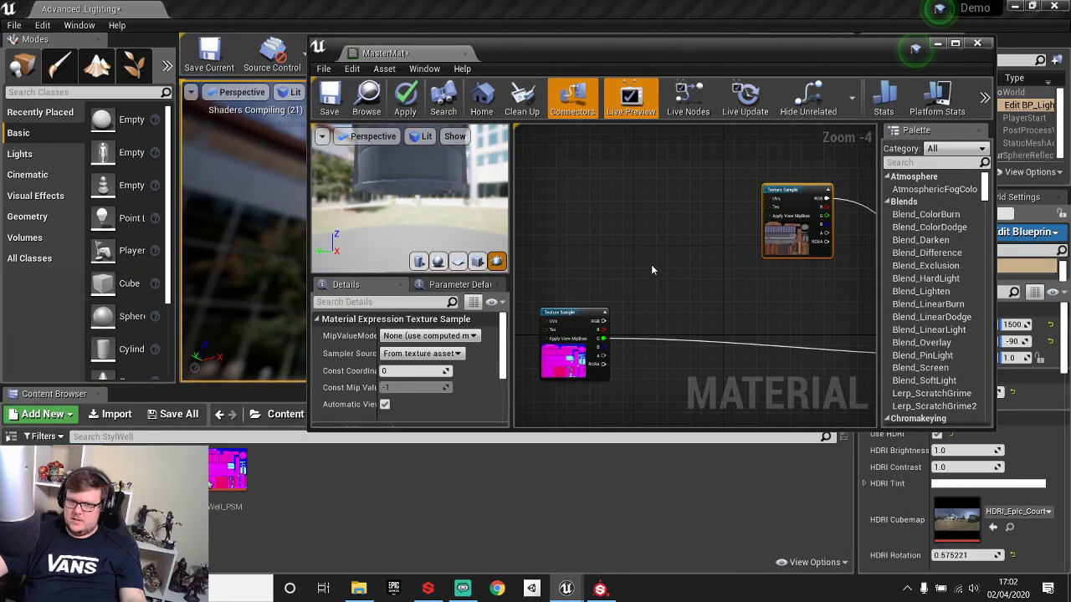
{"action": "left_click", "coordinate": [977, 42]}
{"action": "left_click", "coordinate": [688, 333]}
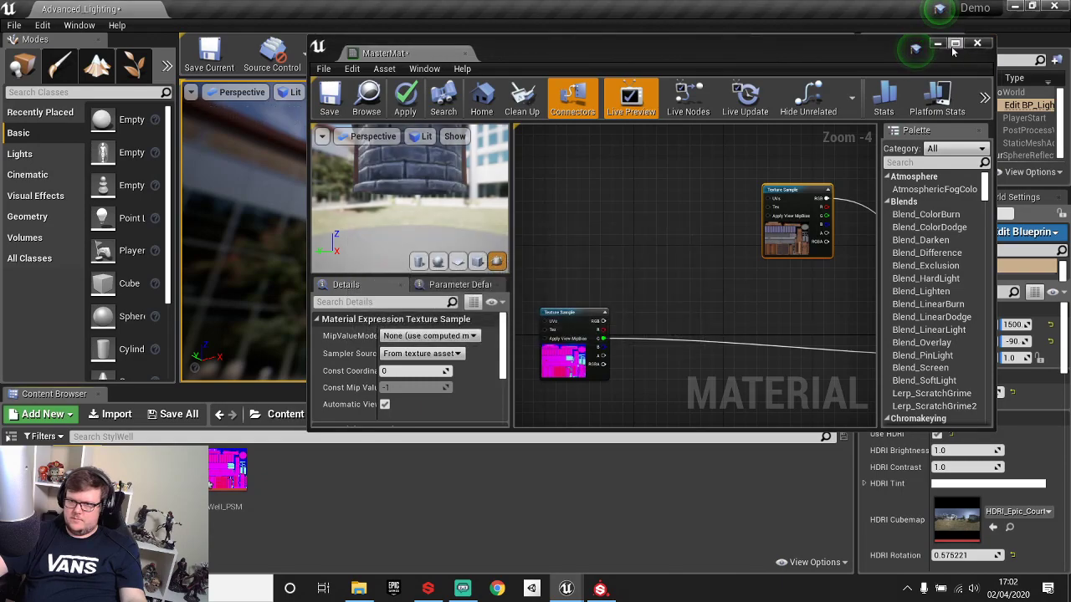
{"action": "double_click", "coordinate": [912, 44]}
{"action": "middle_click_drag", "start_coordinate": [213, 204], "coordinate": [211, 339]}
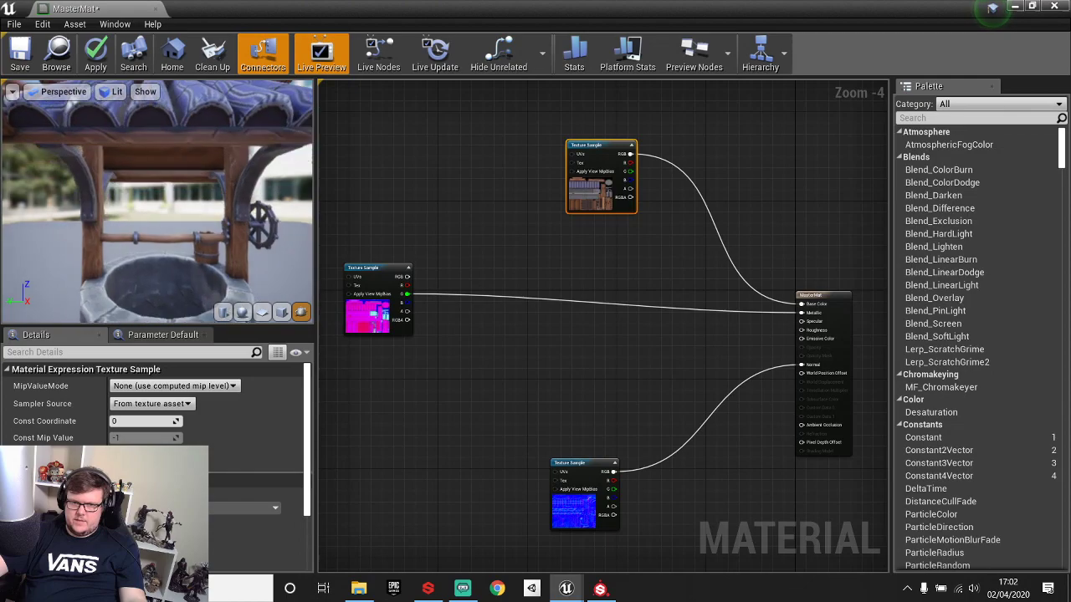
{"action": "left_click_drag", "start_coordinate": [209, 200], "coordinate": [74, 318]}
{"action": "right_click_drag", "start_coordinate": [92, 209], "coordinate": [98, 243]}
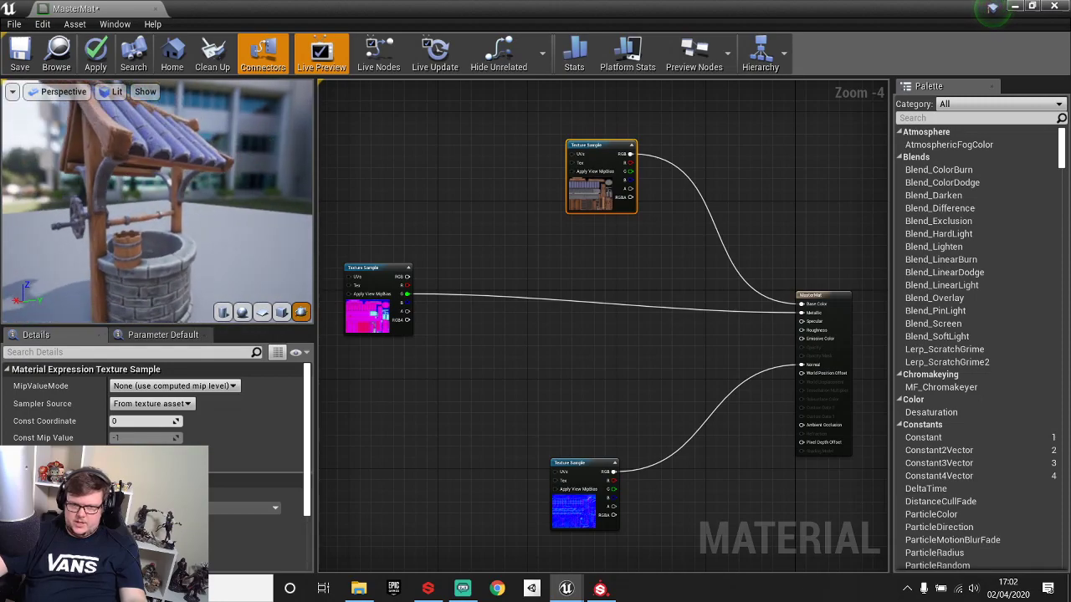
{"action": "left_click_drag", "start_coordinate": [99, 243], "coordinate": [172, 251]}
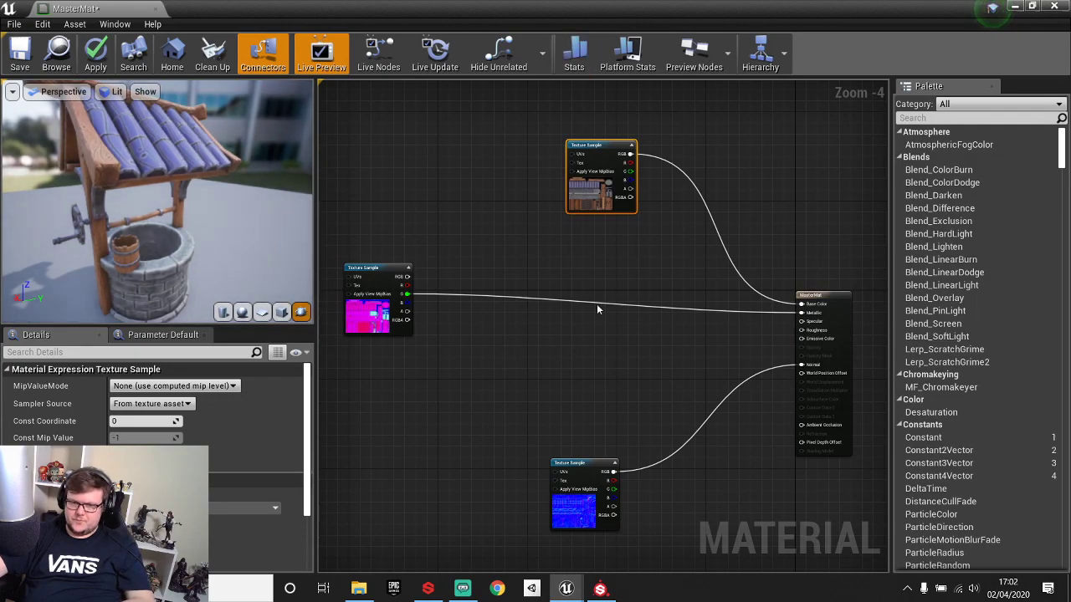
Move the PSM and albedo Texture Samples outward to free space in the graph for more nodes.
{"action": "left_click_drag", "start_coordinate": [381, 309], "coordinate": [362, 293]}
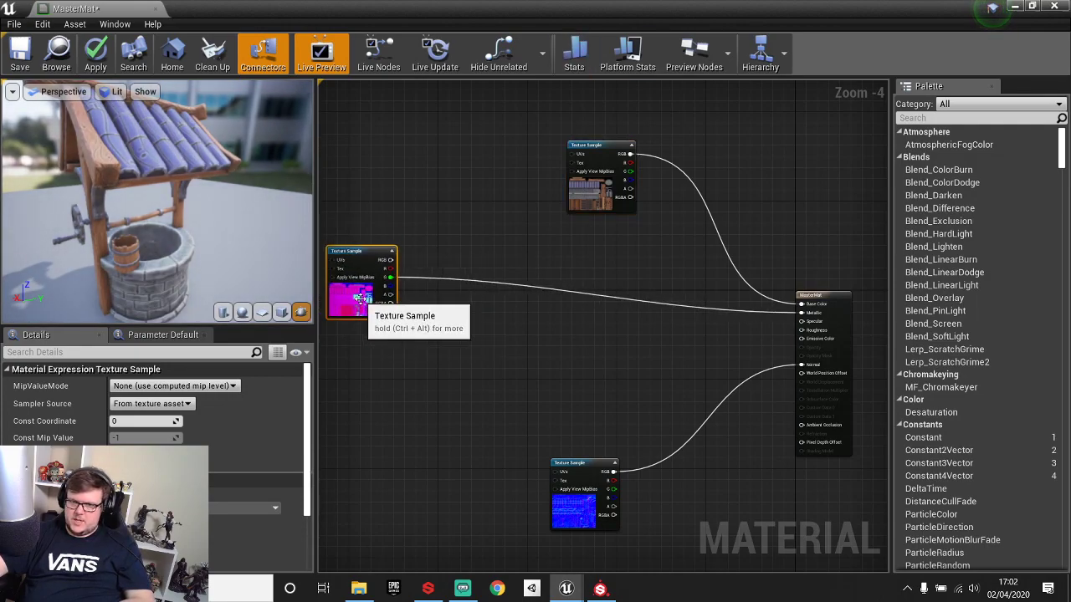
{"action": "left_click_drag", "start_coordinate": [630, 170], "coordinate": [622, 87]}
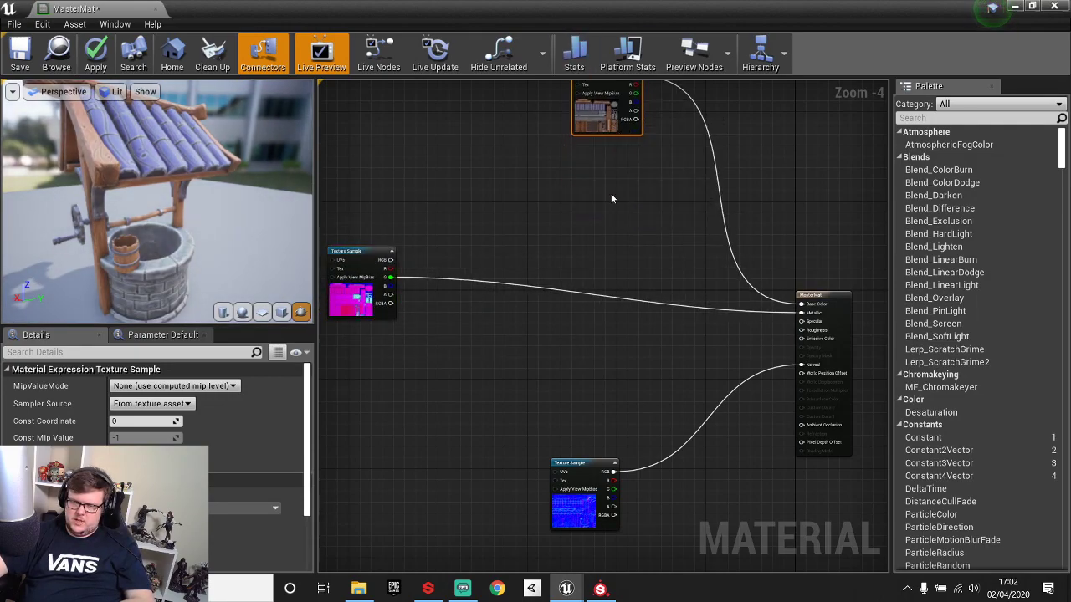
{"action": "right_click_drag", "start_coordinate": [610, 192], "coordinate": [620, 305]}
{"action": "left_click_drag", "start_coordinate": [604, 217], "coordinate": [592, 206]}
{"action": "right_click_drag", "start_coordinate": [604, 307], "coordinate": [715, 166]}
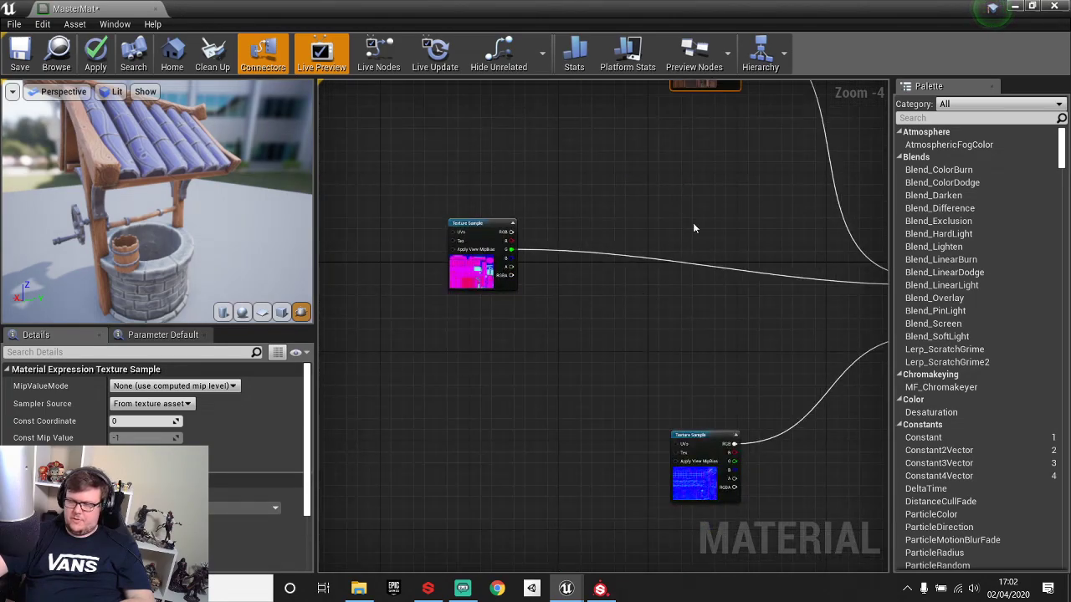
{"action": "right_click_drag", "start_coordinate": [535, 231], "coordinate": [676, 194]}
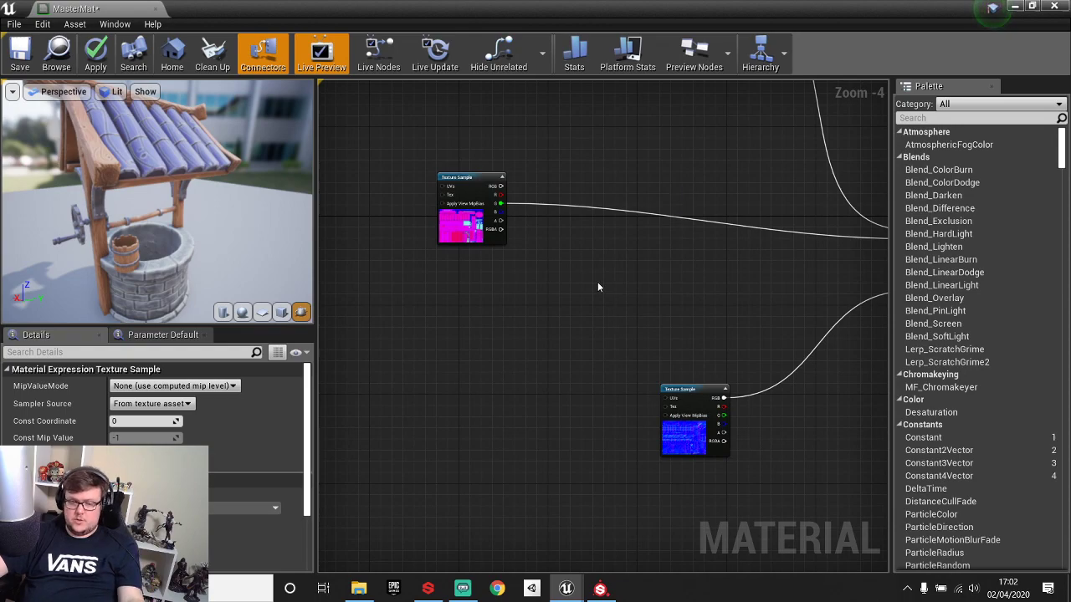
Add three Constant nodes and stack them vertically beside and below the PSM Texture Sample.
{"action": "left_click", "coordinate": [544, 249]}
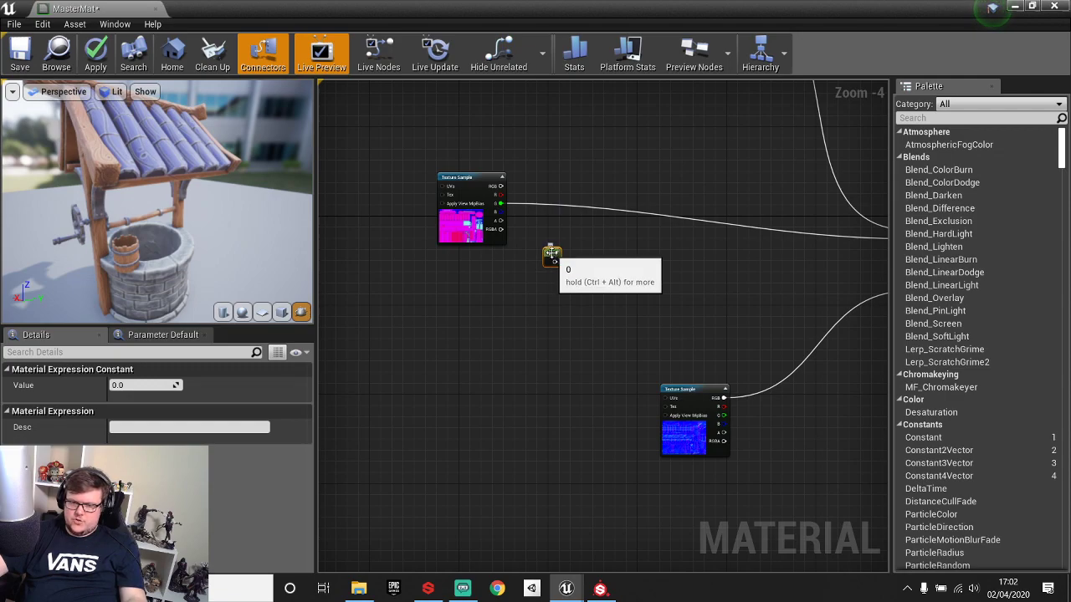
{"action": "key", "text": "1"}
{"action": "left_click", "coordinate": [623, 320]}
{"action": "left_click", "coordinate": [595, 308]}
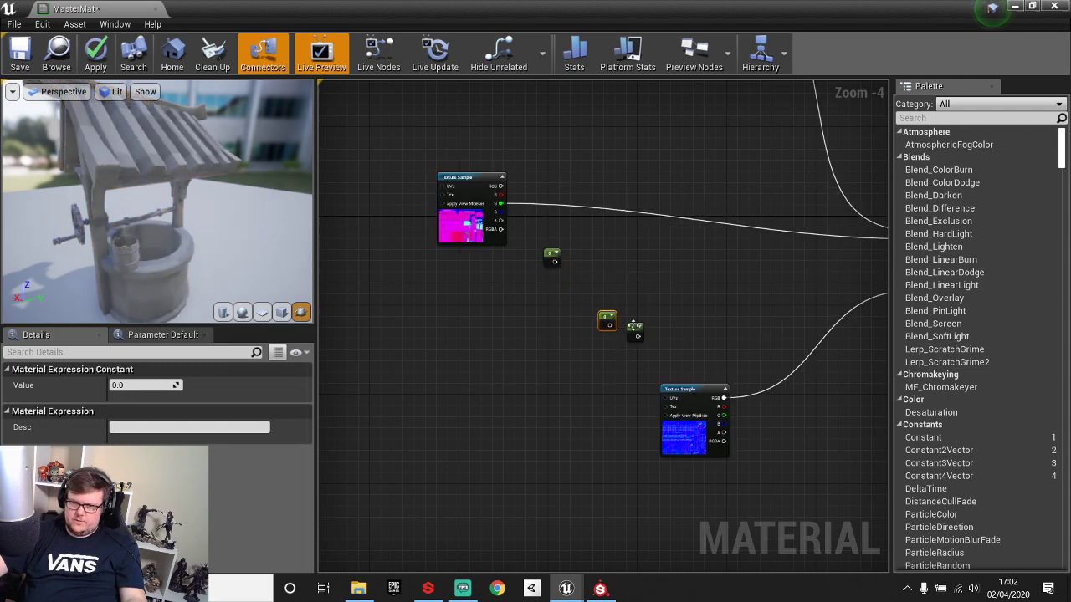
{"action": "left_click_drag", "start_coordinate": [607, 320], "coordinate": [552, 282]}
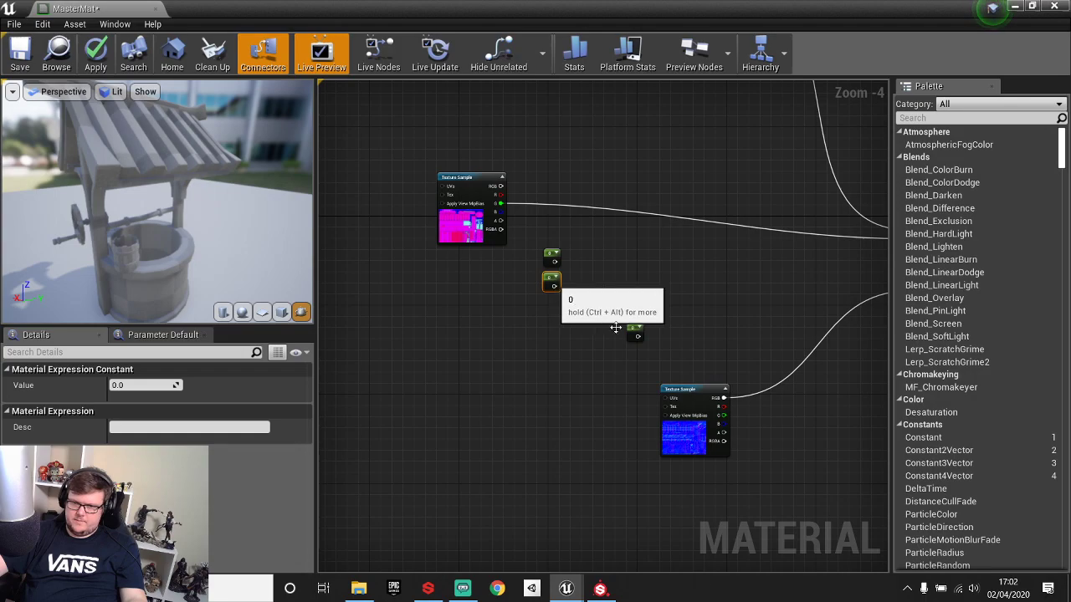
{"action": "left_click_drag", "start_coordinate": [634, 330], "coordinate": [550, 311]}
Set the top constant's value to -1 and the middle constant's value to 1.
{"action": "left_click", "coordinate": [551, 264]}
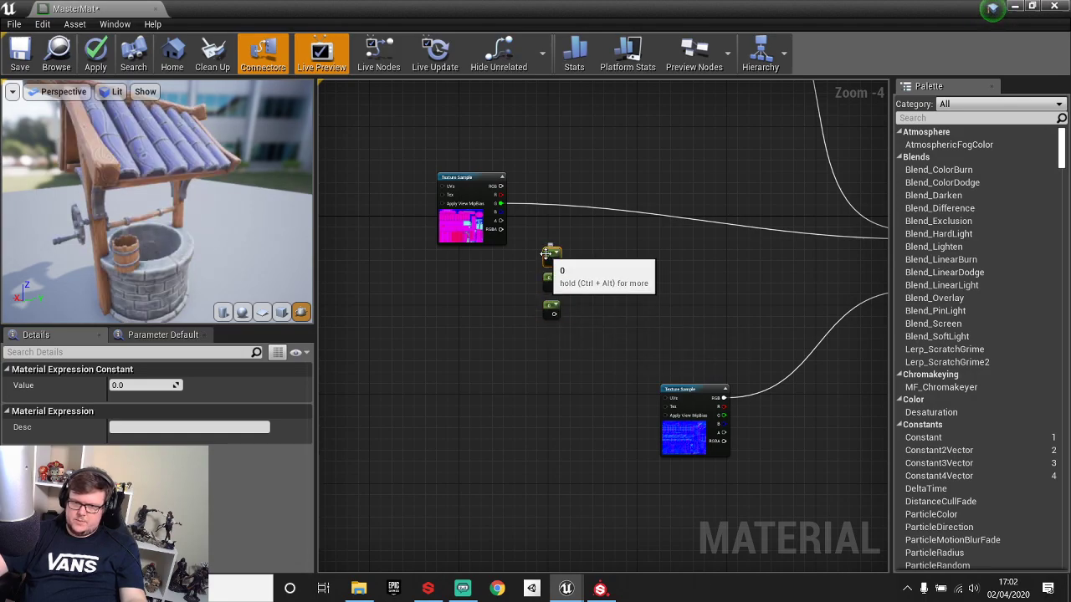
{"action": "left_click", "coordinate": [148, 386]}
{"action": "type", "text": "1"}
{"action": "key", "text": "Return"}
{"action": "left_click", "coordinate": [552, 281]}
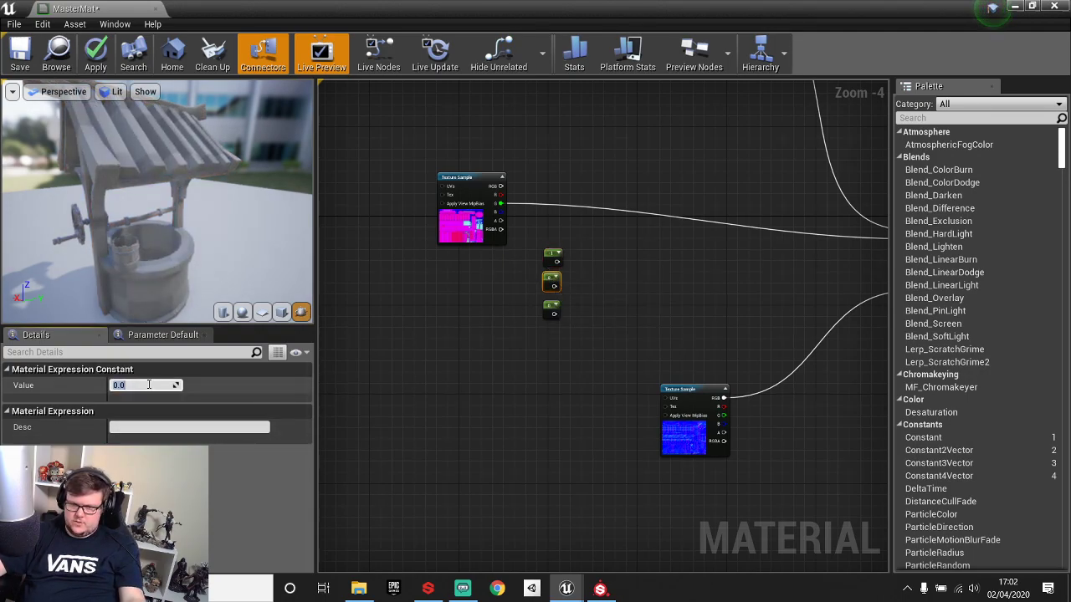
{"action": "left_click", "coordinate": [153, 393]}
{"action": "type", "text": "1"}
{"action": "key", "text": "Return"}
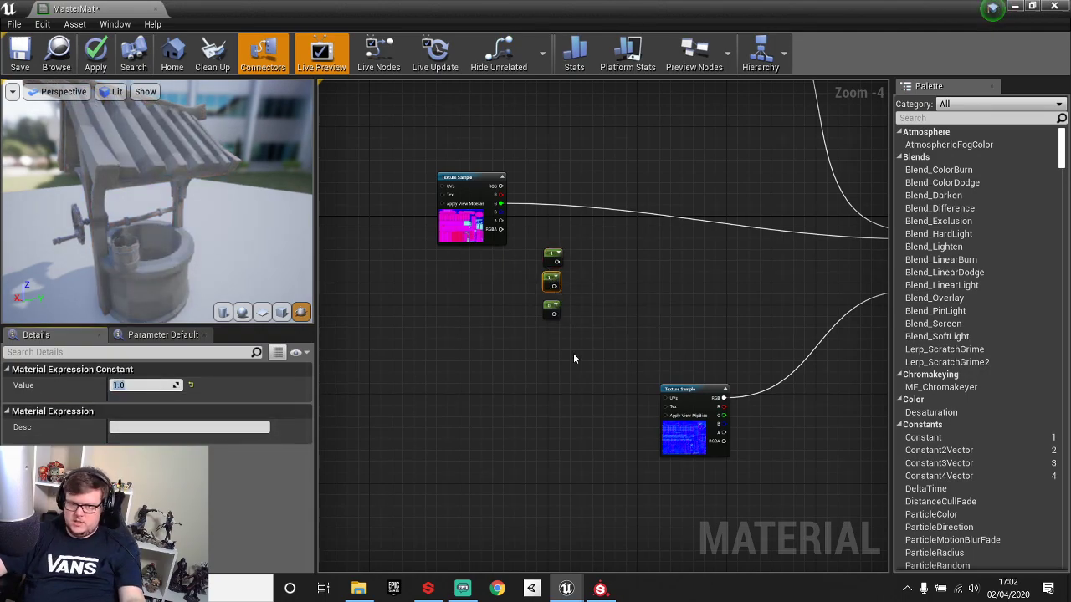
Set the bottom constant's value to 0.65.
{"action": "left_click", "coordinate": [551, 309]}
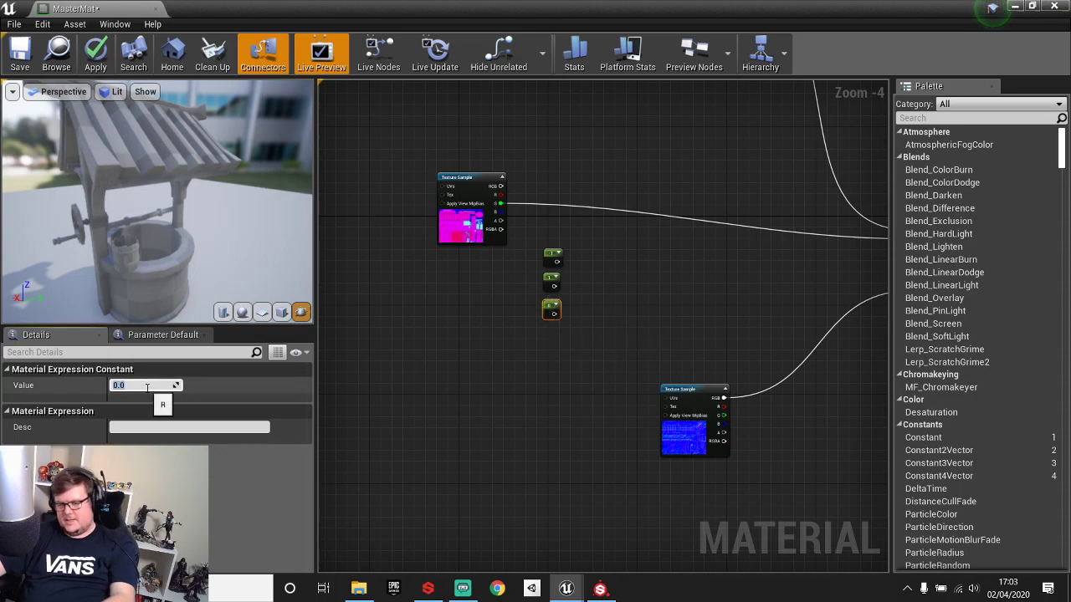
{"action": "left_click", "coordinate": [146, 387]}
{"action": "type", "text": ".65"}
{"action": "key", "text": "Return"}
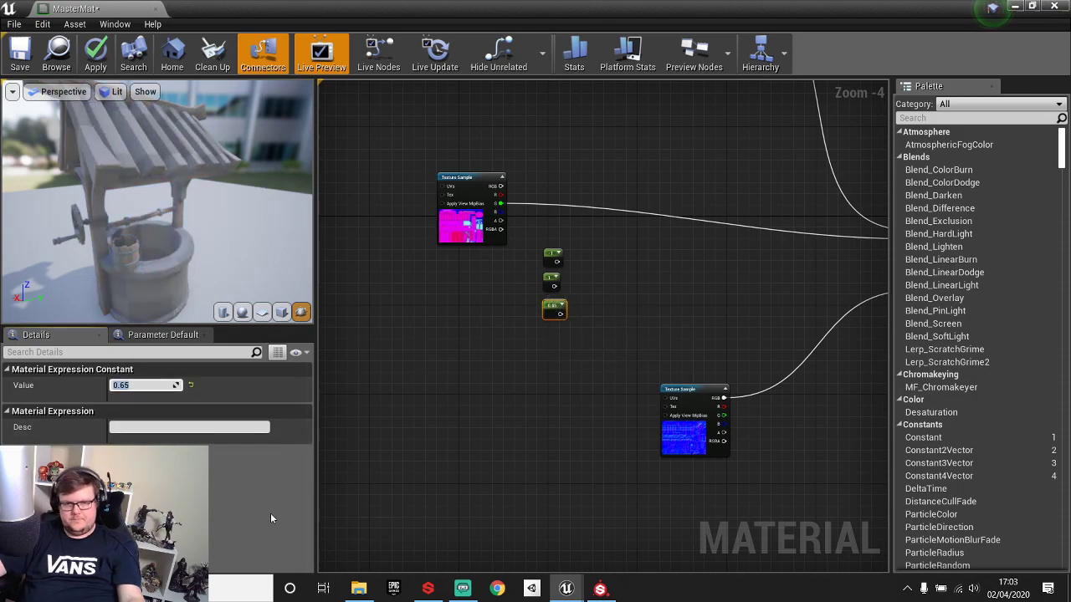
{"action": "scroll", "coordinate": [585, 251], "scroll_direction": "up", "scroll_amount": 5}
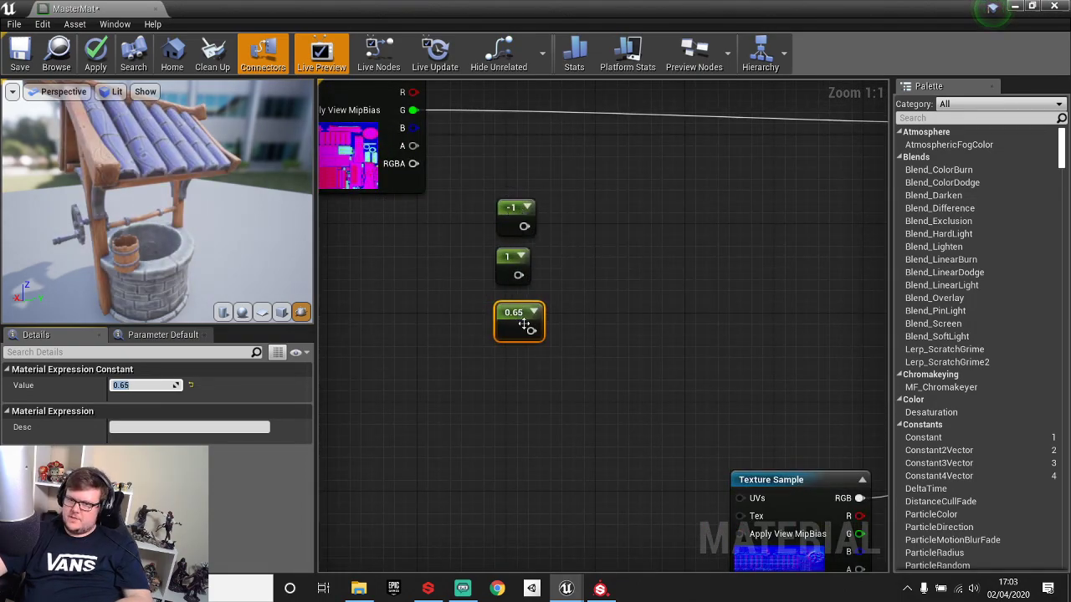
{"action": "left_click_drag", "start_coordinate": [524, 226], "coordinate": [668, 221]}
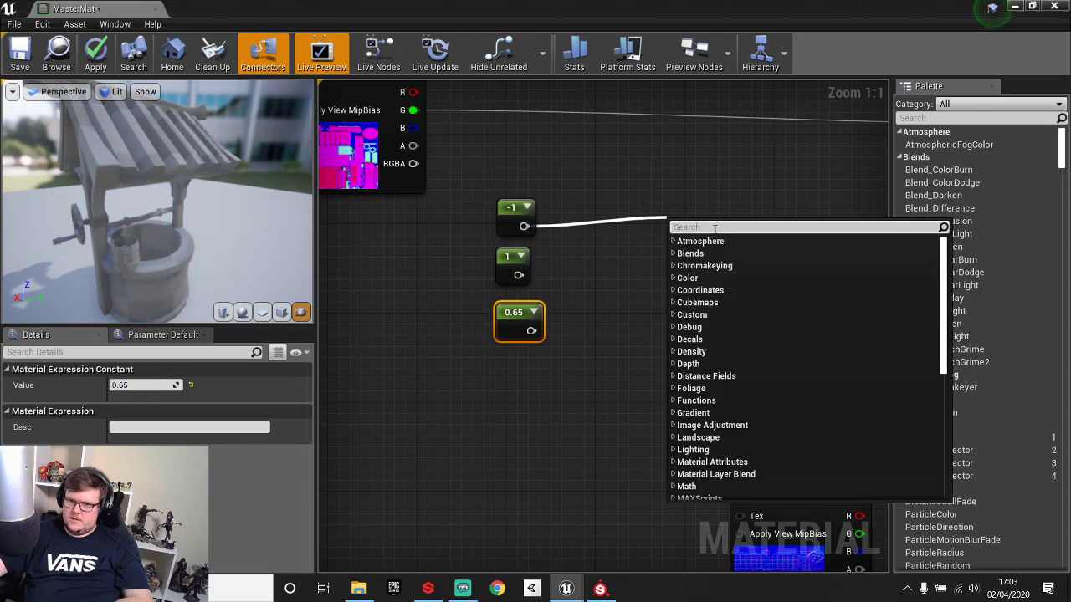
{"action": "left_click", "coordinate": [588, 181]}
{"action": "left_click_drag", "start_coordinate": [524, 226], "coordinate": [678, 202]}
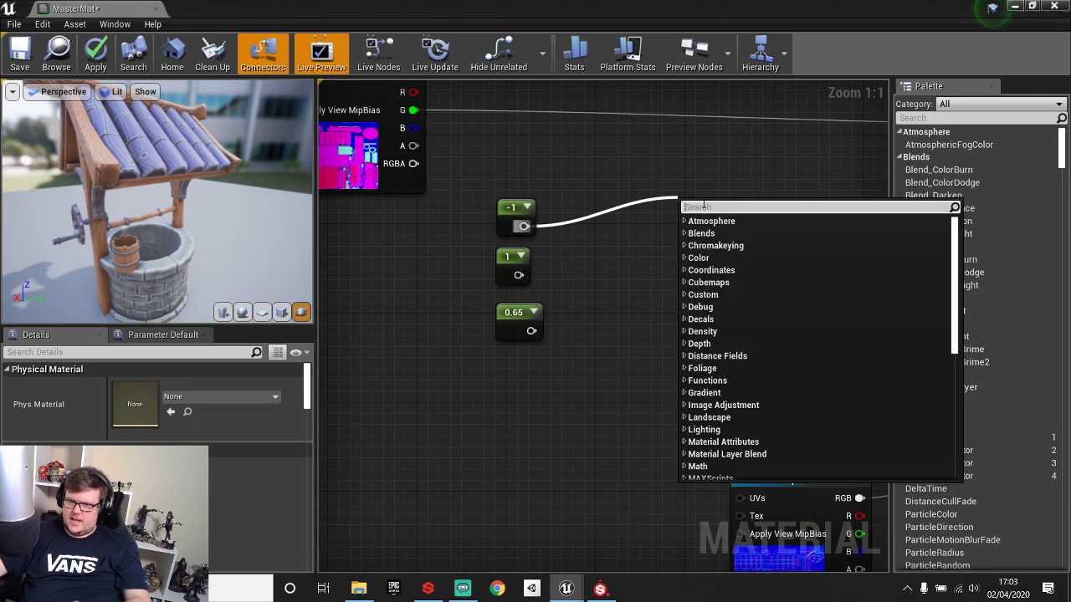
{"action": "type", "text": "lerp"}
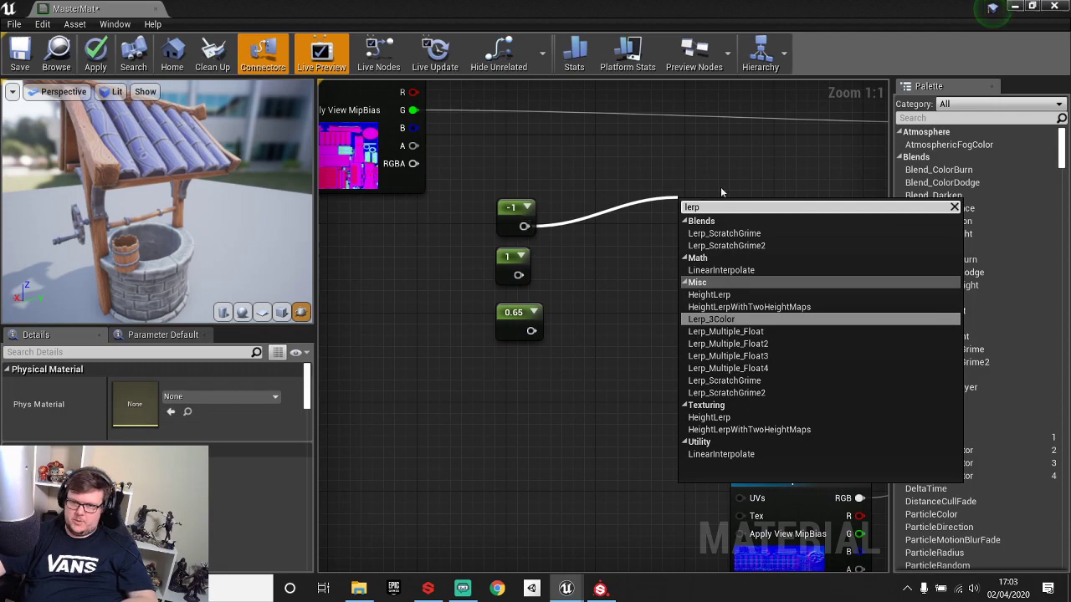
{"action": "left_click", "coordinate": [713, 271]}
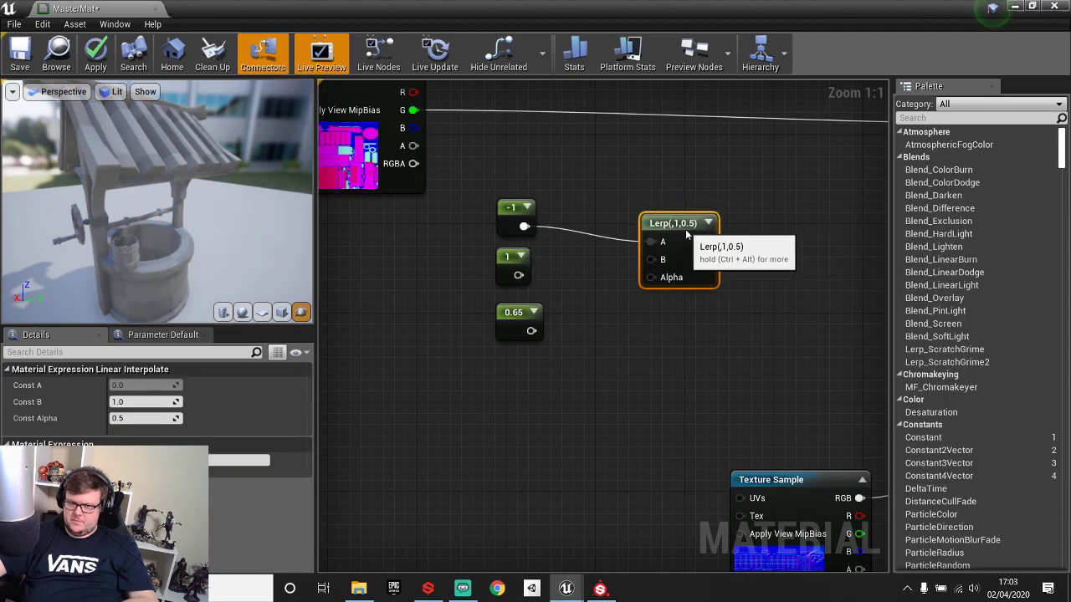
{"action": "key", "text": "Delete"}
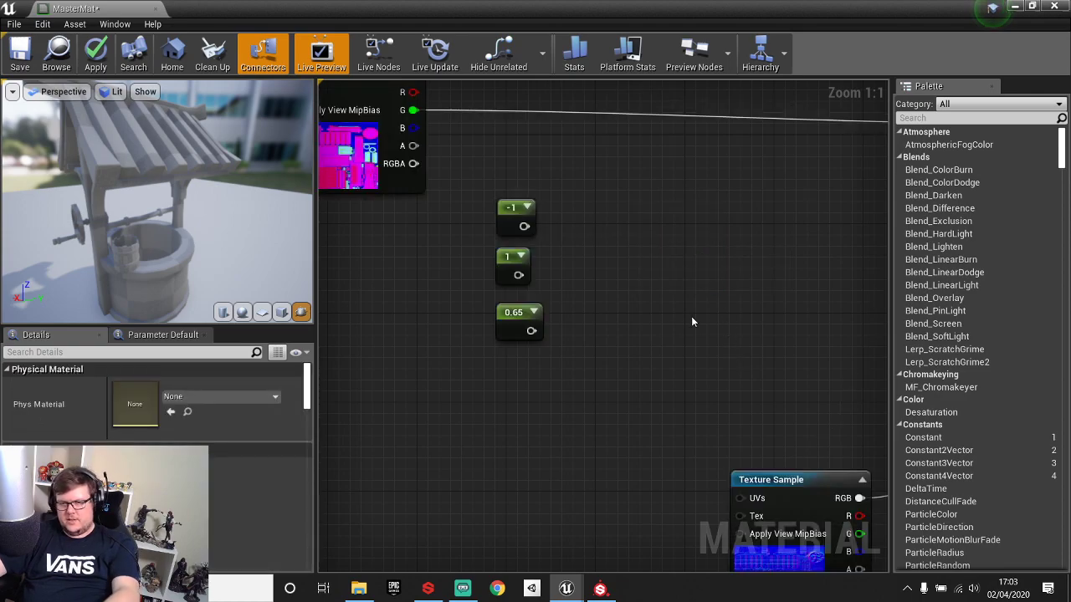
{"action": "left_click", "coordinate": [650, 278]}
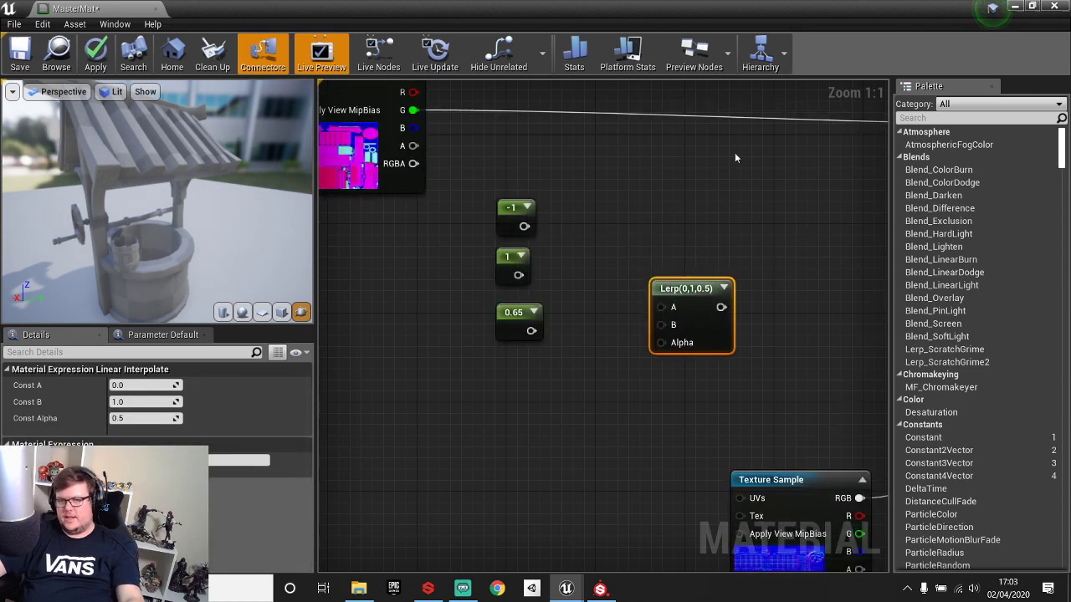
{"action": "left_click_drag", "start_coordinate": [695, 309], "coordinate": [707, 268]}
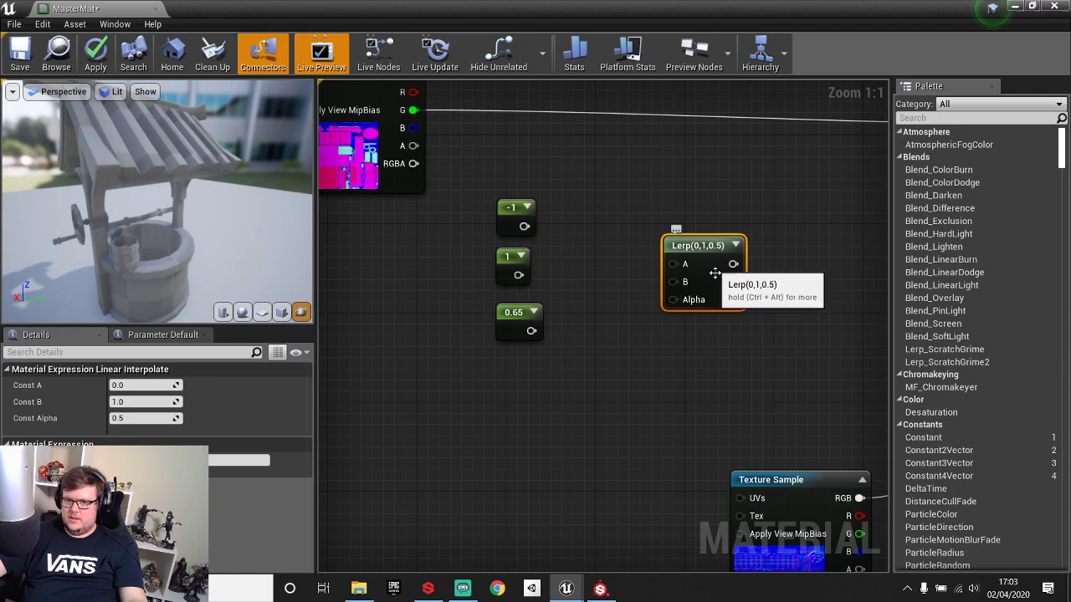
{"action": "key", "text": "Delete"}
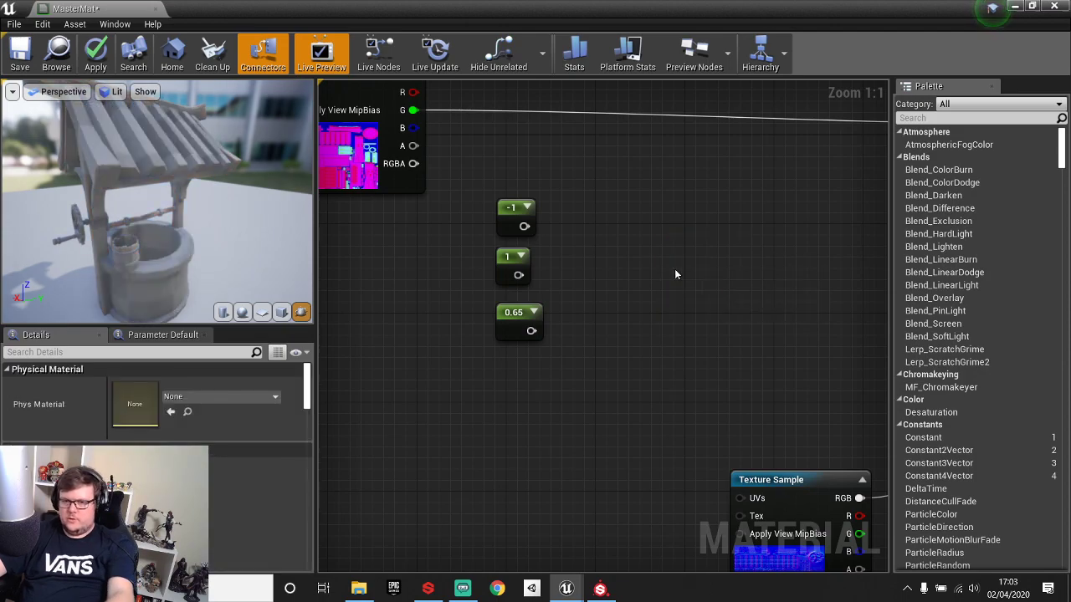
Add a Lerp node beside the constants and connect -1 to A, 1 to B and 0.65 to Alpha.
{"action": "right_click", "coordinate": [650, 260]}
{"action": "type", "text": "lerp"}
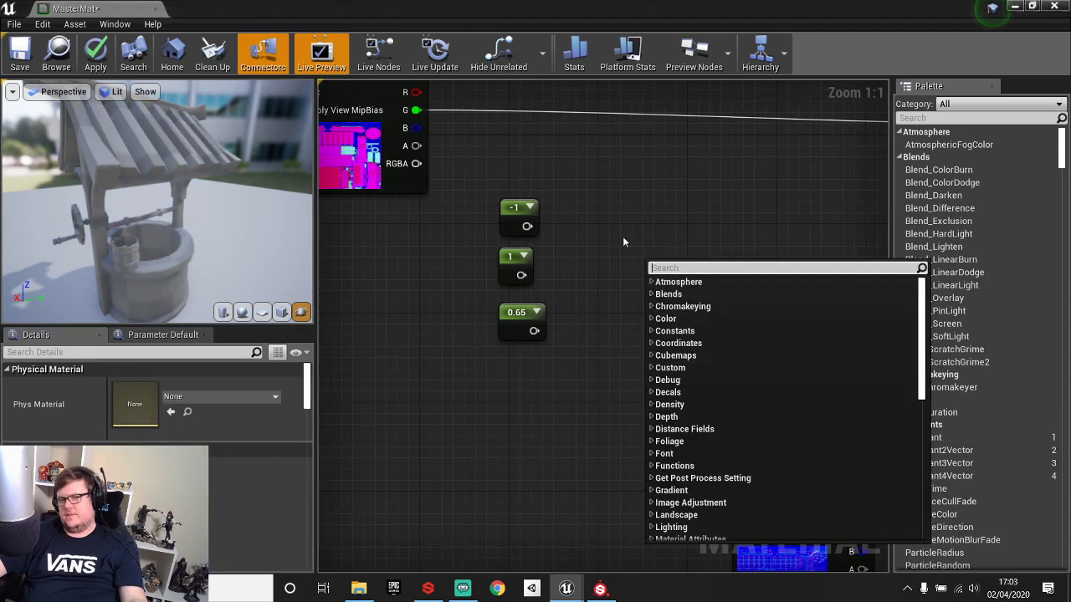
{"action": "key", "text": "Return"}
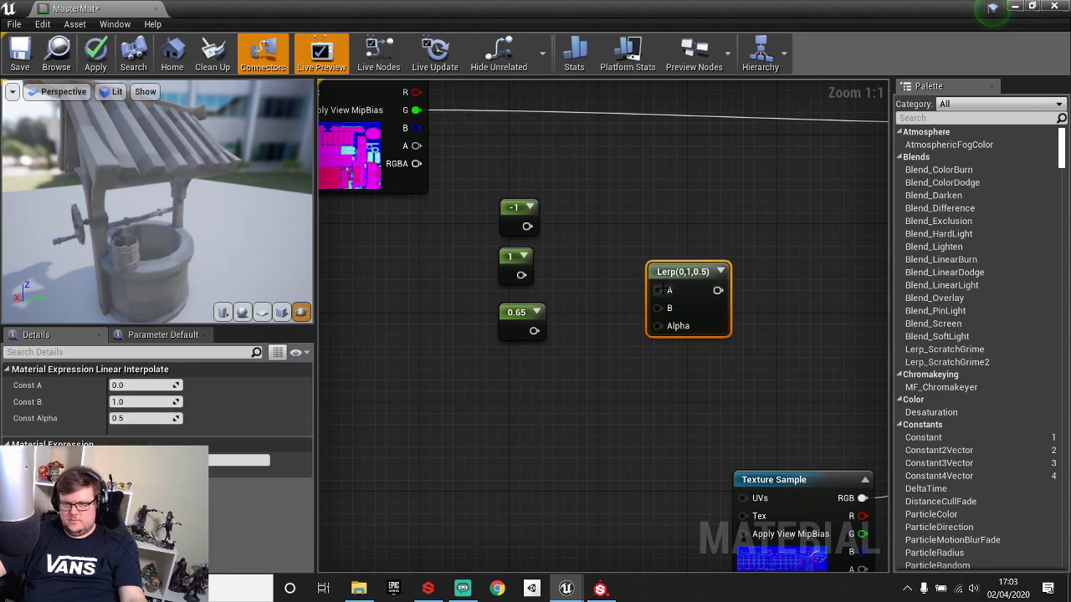
{"action": "left_click_drag", "start_coordinate": [658, 290], "coordinate": [527, 226]}
{"action": "left_click_drag", "start_coordinate": [664, 309], "coordinate": [520, 274]}
{"action": "left_click_drag", "start_coordinate": [666, 332], "coordinate": [534, 330]}
{"action": "left_click_drag", "start_coordinate": [680, 322], "coordinate": [632, 284]}
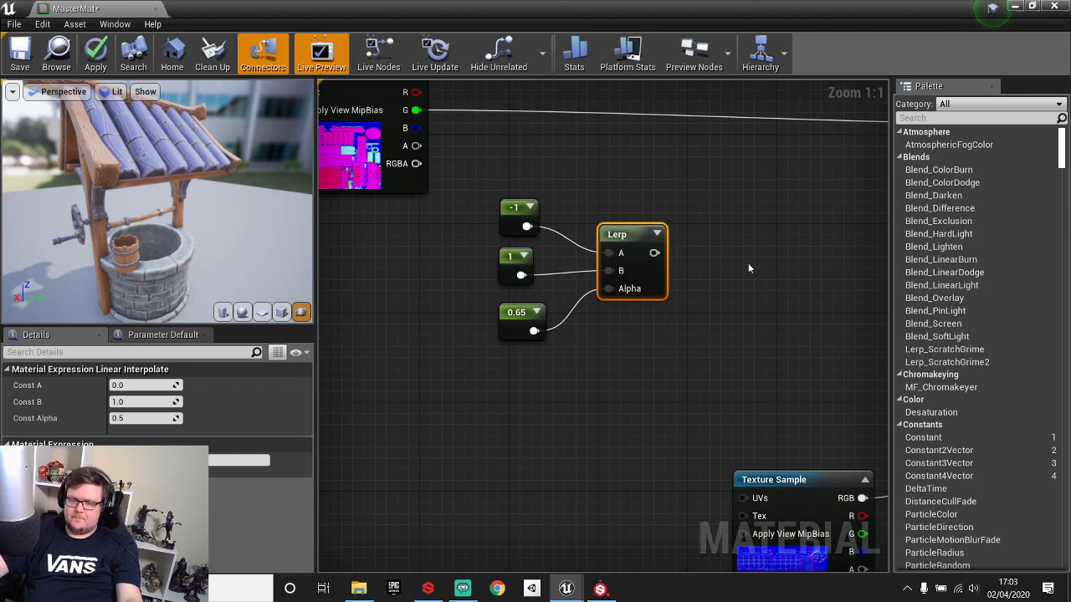
Create an Add node after the Lerp and feed the Lerp output into its B input.
{"action": "left_click_drag", "start_coordinate": [655, 253], "coordinate": [810, 220]}
{"action": "type", "text": "add"}
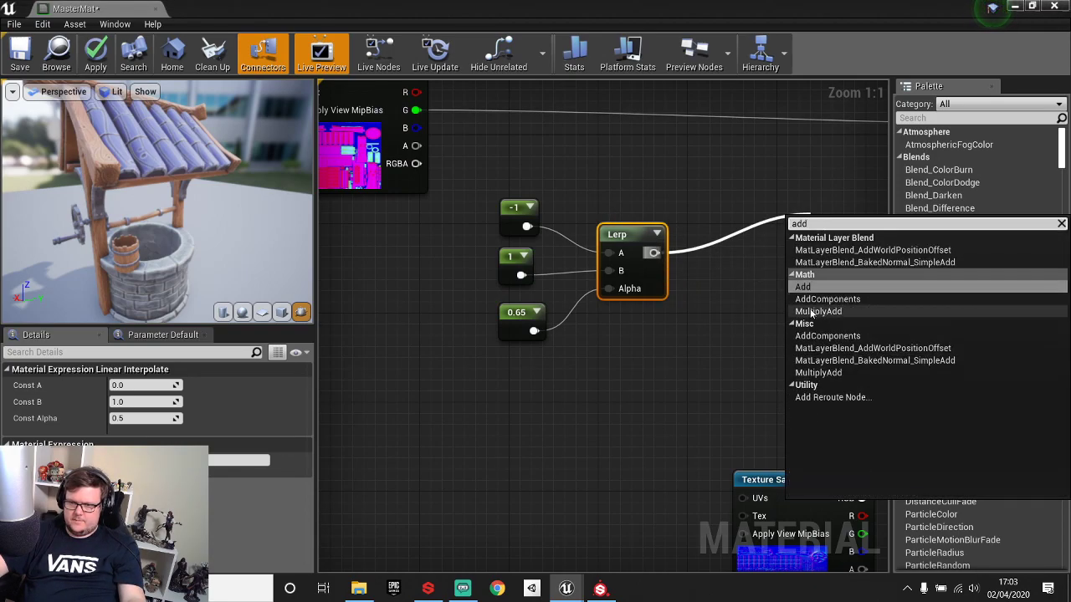
{"action": "left_click", "coordinate": [811, 292]}
{"action": "left_click", "coordinate": [821, 243], "text": "alt"}
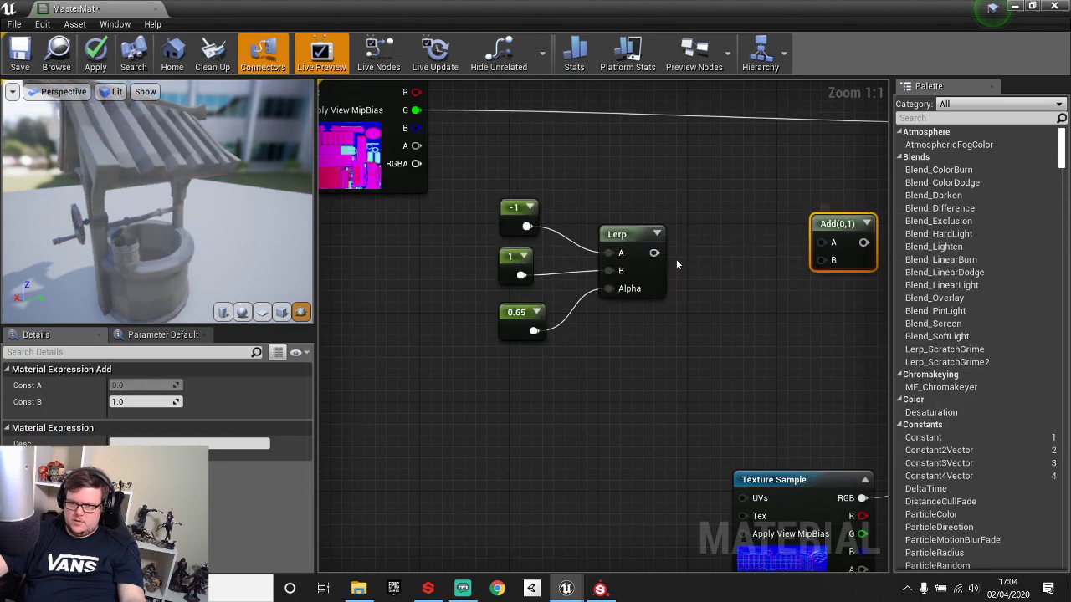
{"action": "left_click_drag", "start_coordinate": [655, 253], "coordinate": [821, 243]}
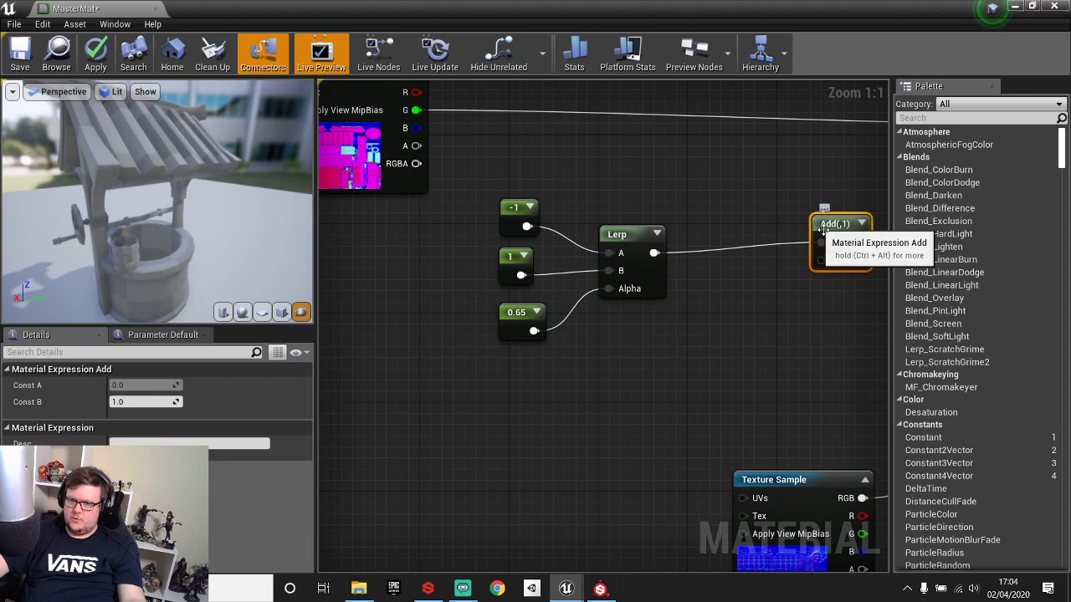
{"action": "left_click", "coordinate": [821, 243], "text": "alt"}
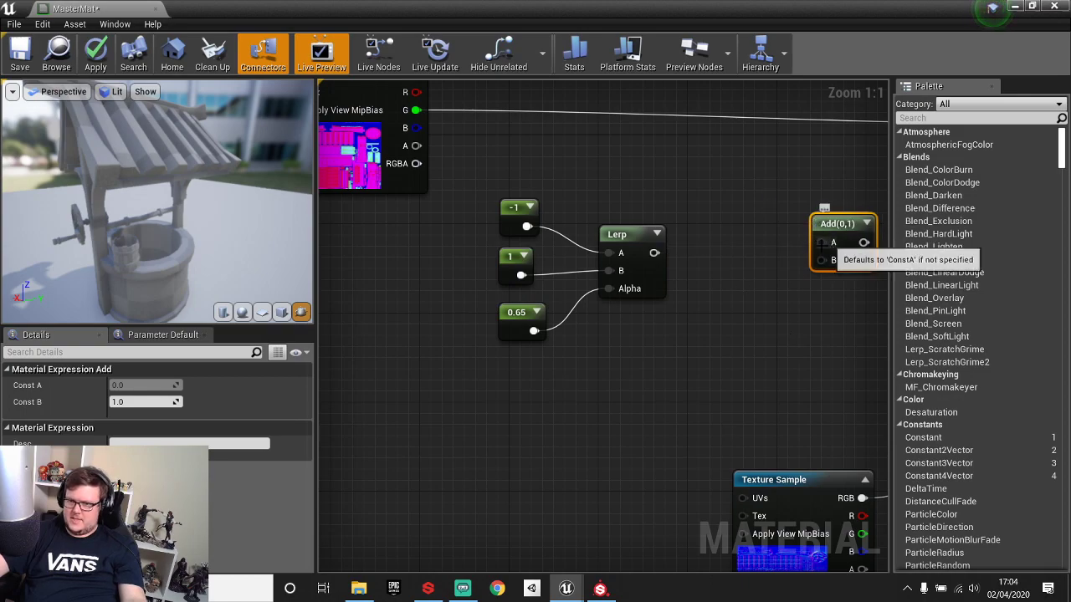
{"action": "left_click_drag", "start_coordinate": [654, 253], "coordinate": [822, 260]}
{"action": "right_click_drag", "start_coordinate": [821, 261], "coordinate": [764, 306]}
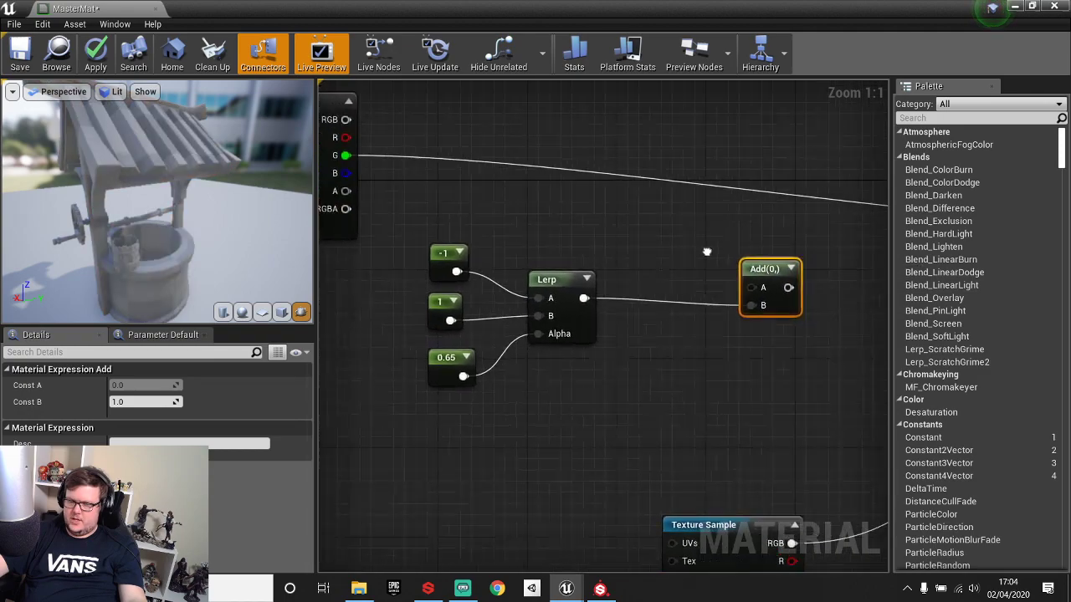
Connect the PSM sample's R output to the Add node's A input, and route the Add result through a new Clamp node into Roughness.
{"action": "left_click_drag", "start_coordinate": [358, 137], "coordinate": [843, 279]}
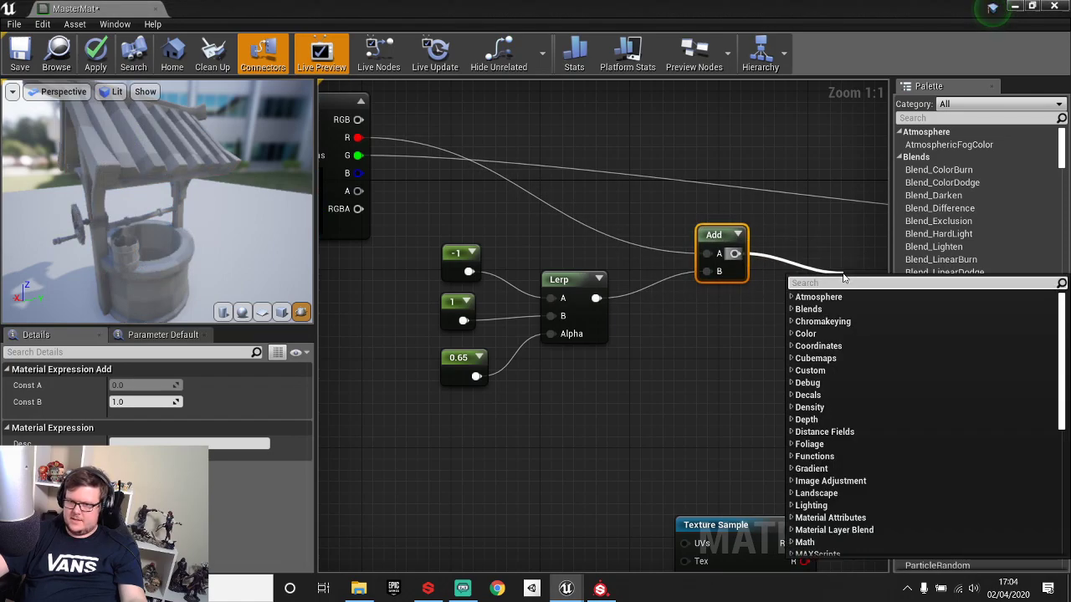
{"action": "type", "text": "clamp"}
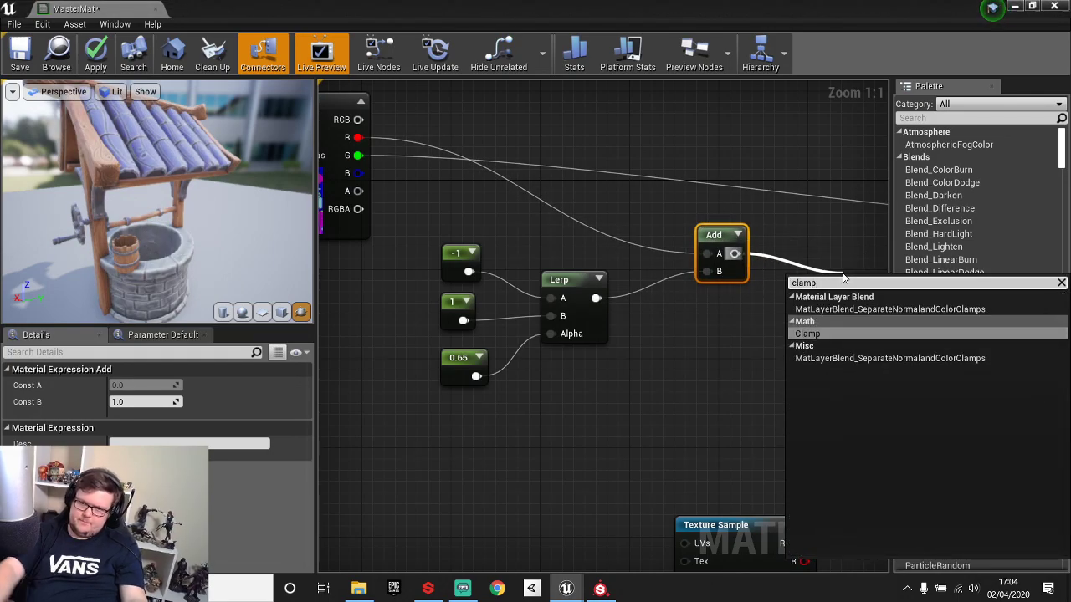
{"action": "left_click", "coordinate": [891, 334]}
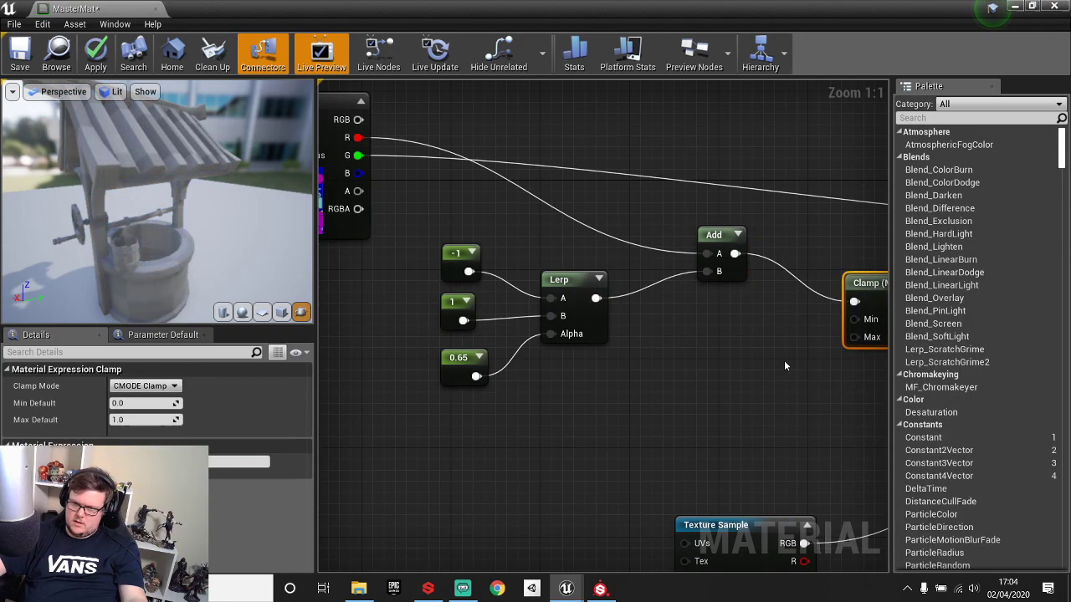
{"action": "right_click_drag", "start_coordinate": [795, 361], "coordinate": [436, 372]}
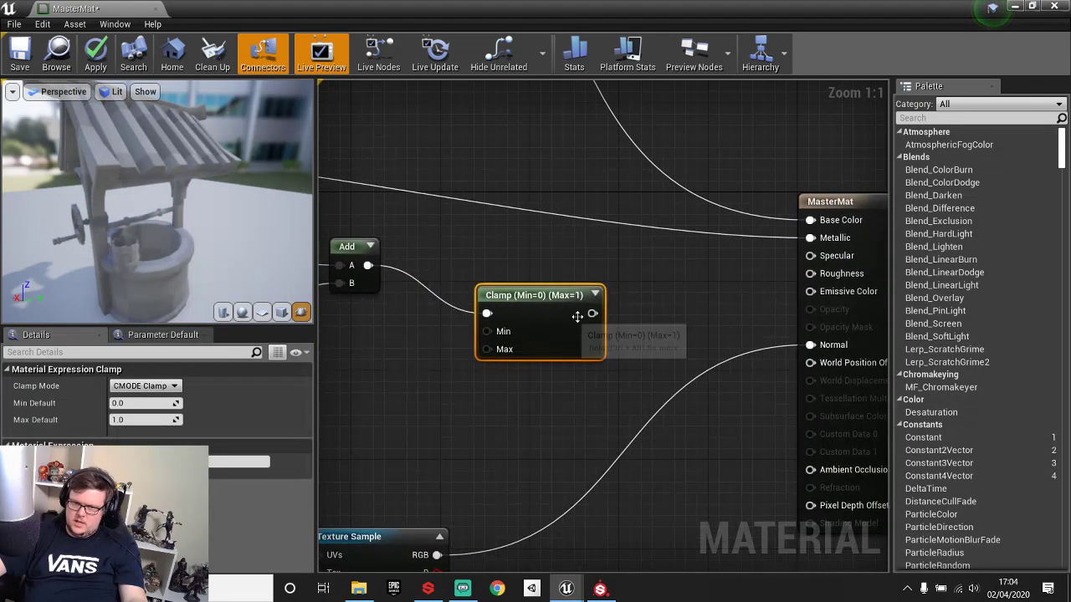
{"action": "left_click_drag", "start_coordinate": [591, 314], "coordinate": [810, 273]}
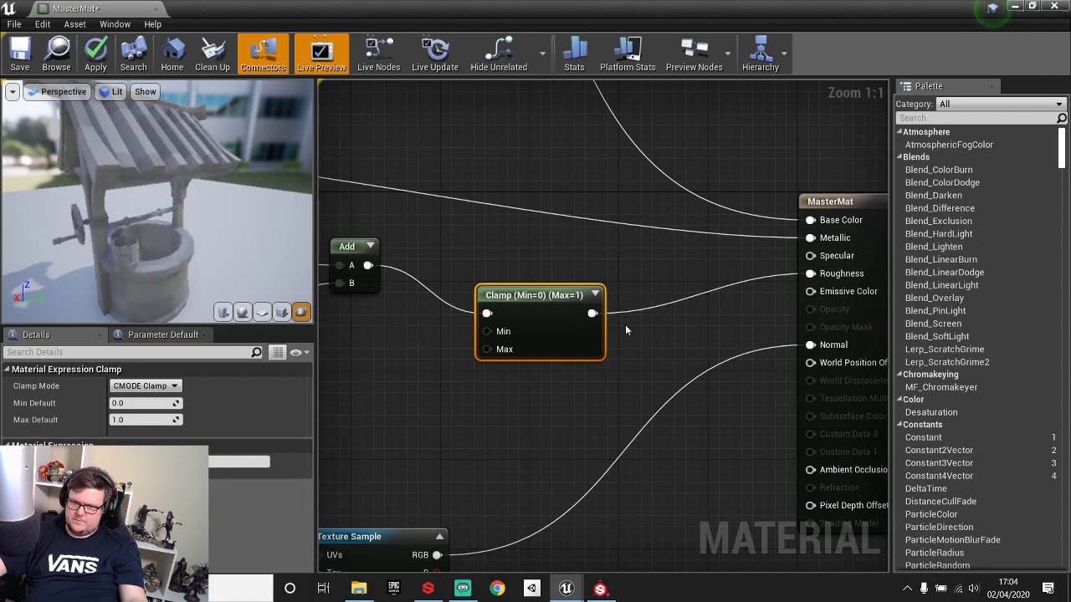
{"action": "right_click_drag", "start_coordinate": [629, 332], "coordinate": [853, 334]}
{"action": "left_click_drag", "start_coordinate": [822, 335], "coordinate": [797, 299]}
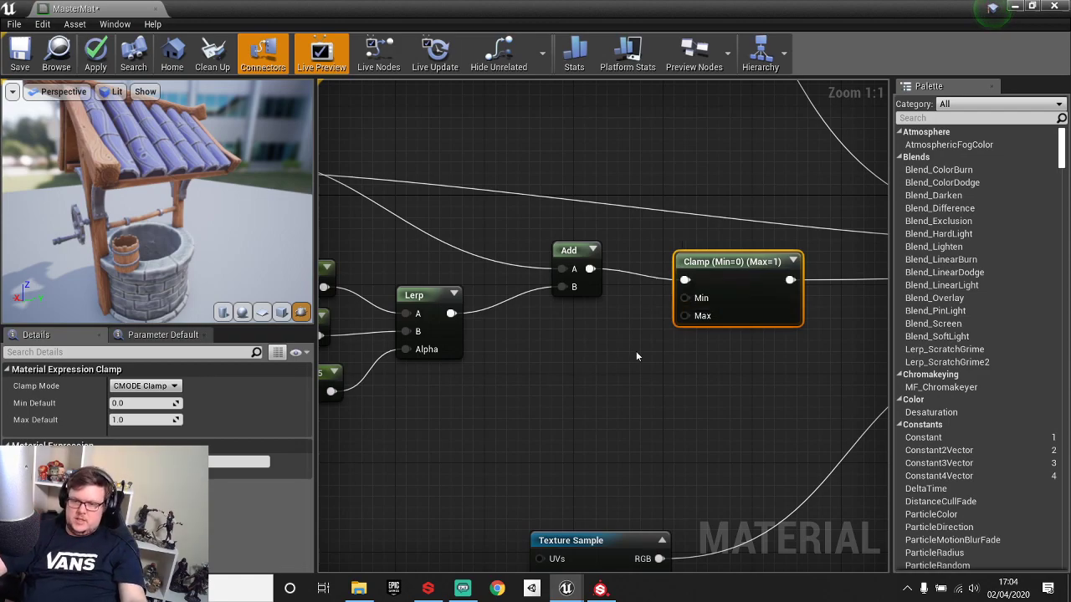
Connect the PSM sample's B output to Ambient Occlusion and move the sample farther away from the constants.
{"action": "scroll", "coordinate": [631, 352], "scroll_direction": "down", "scroll_amount": 3}
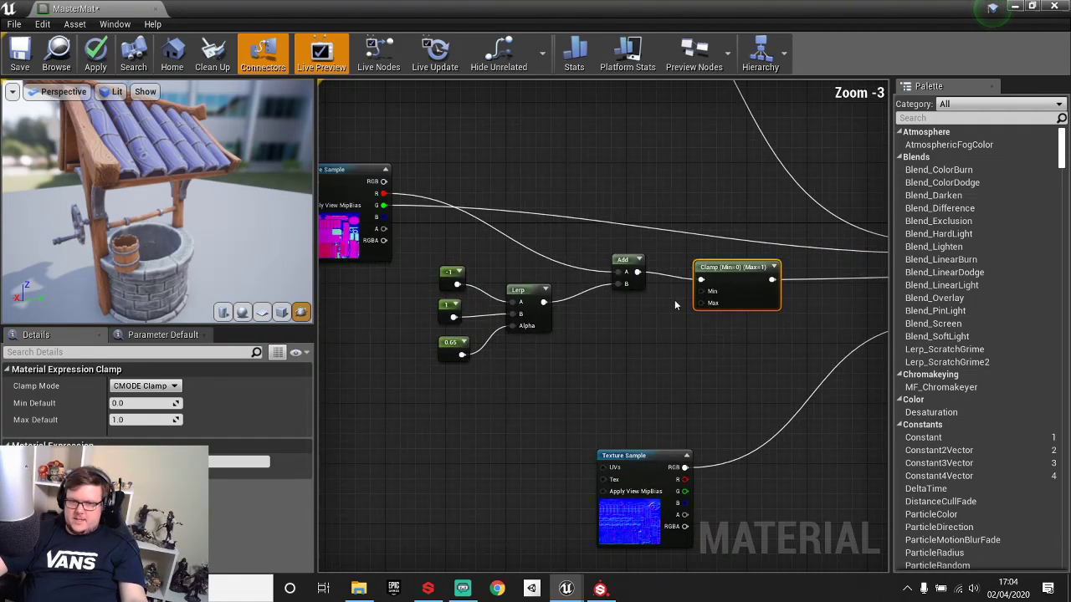
{"action": "scroll", "coordinate": [400, 222], "scroll_direction": "down", "scroll_amount": 2}
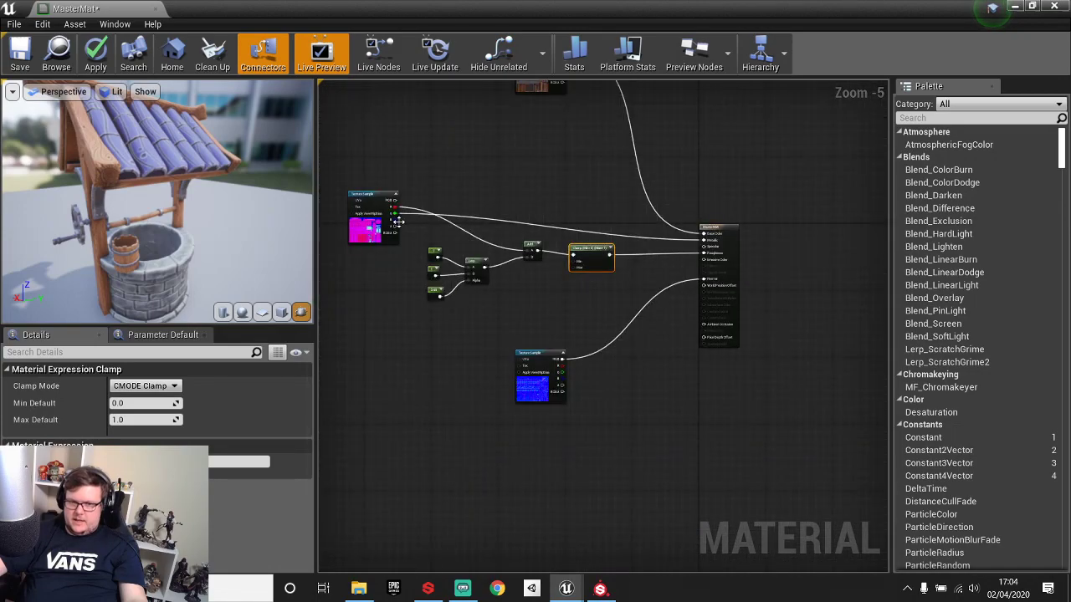
{"action": "left_click_drag", "start_coordinate": [399, 220], "coordinate": [708, 326]}
{"action": "right_click_drag", "start_coordinate": [539, 311], "coordinate": [610, 311]}
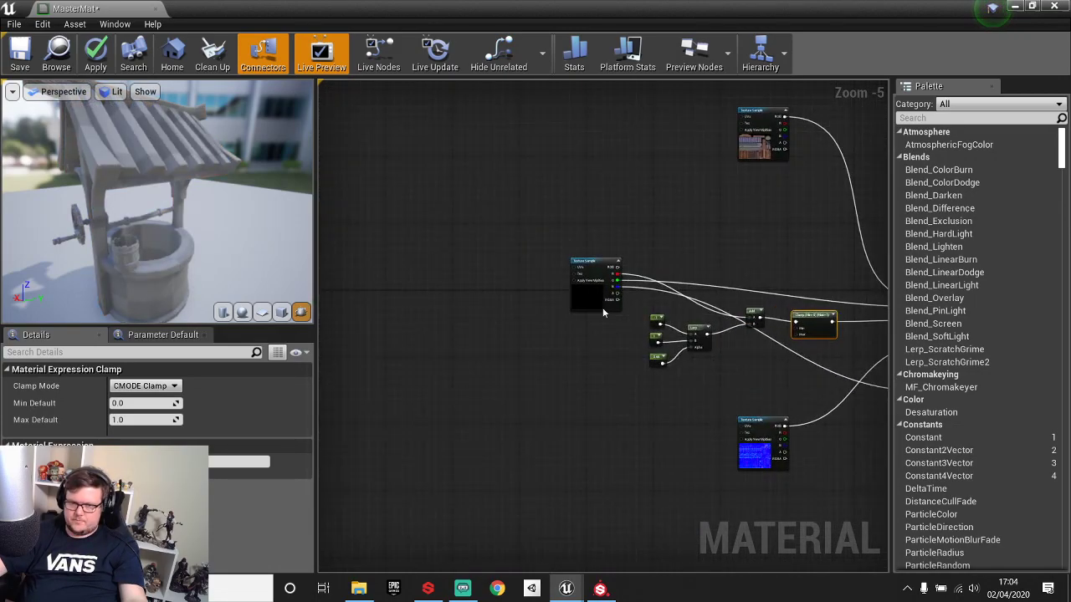
{"action": "left_click_drag", "start_coordinate": [595, 289], "coordinate": [456, 308]}
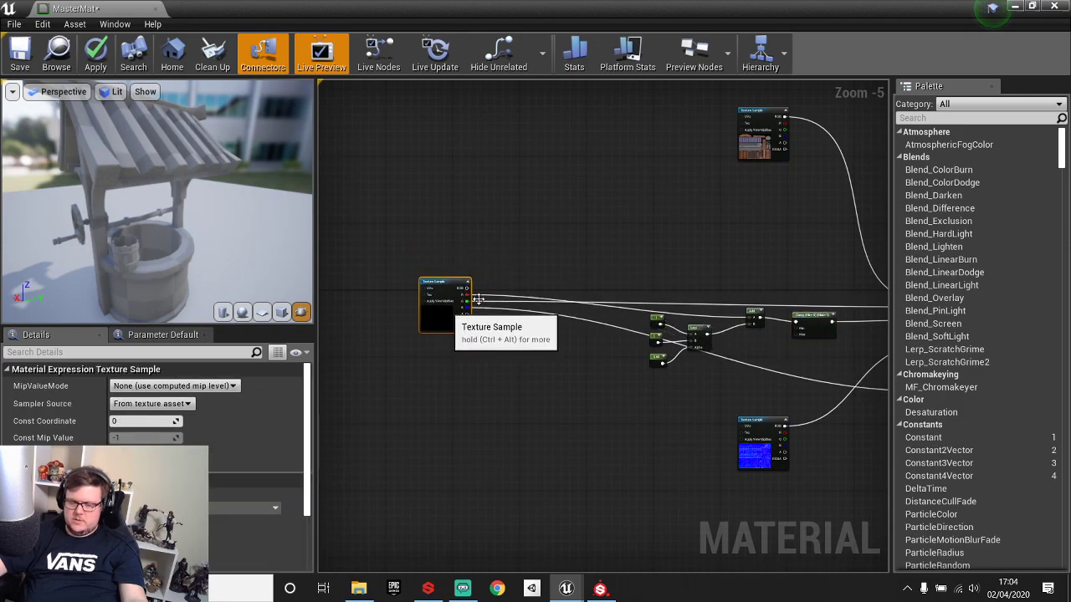
{"action": "right_click_drag", "start_coordinate": [563, 293], "coordinate": [600, 232]}
{"action": "scroll", "coordinate": [552, 253], "scroll_direction": "up", "scroll_amount": 3}
{"action": "scroll", "coordinate": [567, 198], "scroll_direction": "up", "scroll_amount": 1}
{"action": "right_click_drag", "start_coordinate": [566, 197], "coordinate": [503, 338]}
{"action": "scroll", "coordinate": [503, 339], "scroll_direction": "down", "scroll_amount": 2}
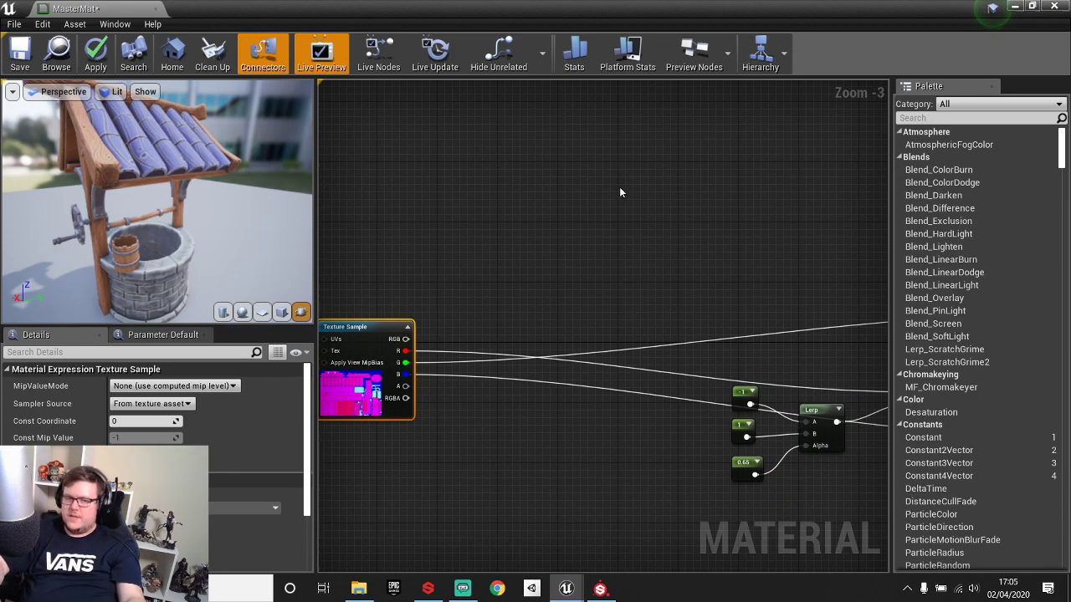
Set the constant feeding the Lerp's Alpha to 0.5 and inspect the well's metal and wood in the preview.
{"action": "left_click_drag", "start_coordinate": [209, 194], "coordinate": [259, 143]}
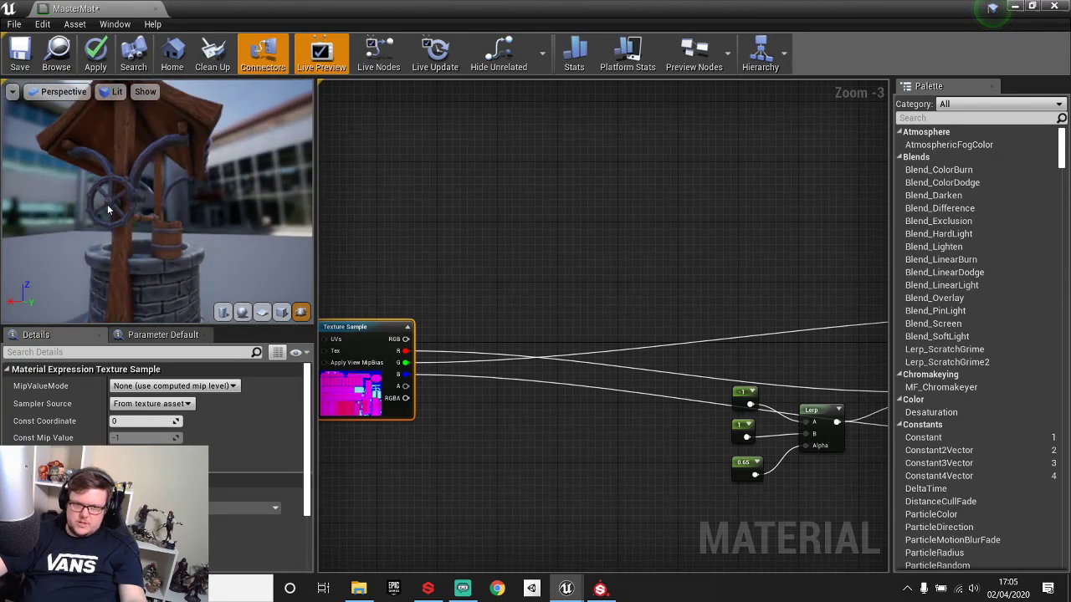
{"action": "scroll", "coordinate": [205, 192], "scroll_direction": "up", "scroll_amount": 3}
{"action": "left_click_drag", "start_coordinate": [205, 193], "coordinate": [215, 186]}
{"action": "right_click_drag", "start_coordinate": [789, 373], "coordinate": [656, 232]}
{"action": "left_click", "coordinate": [618, 333]}
{"action": "left_click", "coordinate": [141, 385]}
{"action": "type", "text": "0.5"}
{"action": "key", "text": "Return"}
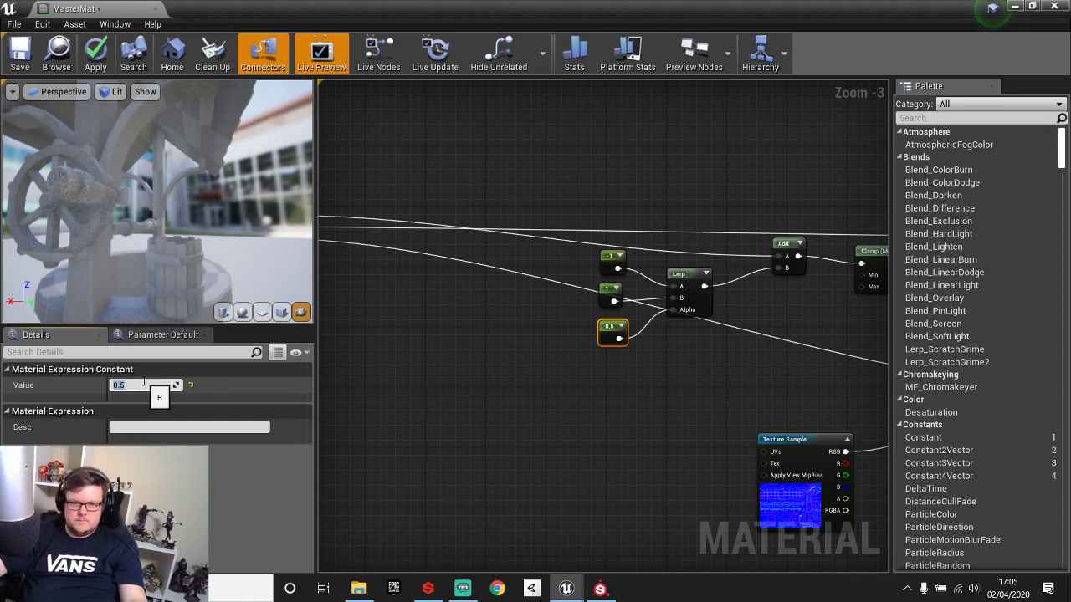
{"action": "right_click_drag", "start_coordinate": [526, 186], "coordinate": [551, 191]}
{"action": "mouse_move", "coordinate": [144, 230]}
{"action": "left_mouse_down"}
{"action": "mouse_move", "coordinate": [87, 234]}
{"action": "mouse_move", "coordinate": [46, 263]}
{"action": "mouse_move", "coordinate": [67, 288]}
{"action": "mouse_move", "coordinate": [109, 239]}
{"action": "mouse_move", "coordinate": [151, 226]}
{"action": "left_mouse_up"}
Add a Constant and a Multiply node above the PSM sample, connecting the sample's A output to A and the Constant to B.
{"action": "right_click_drag", "start_coordinate": [759, 237], "coordinate": [795, 328]}
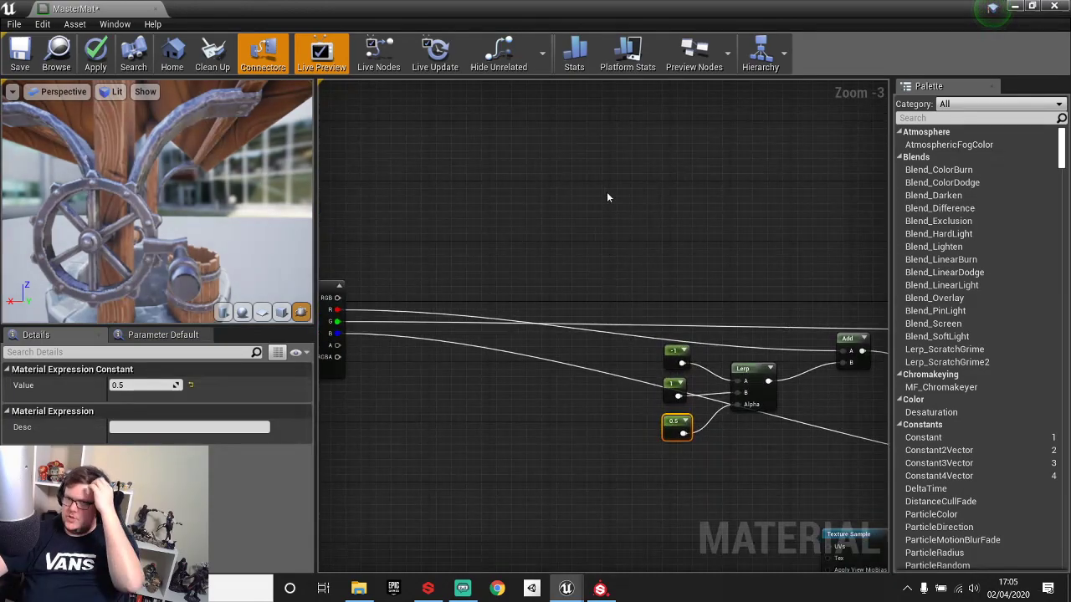
{"action": "right_click_drag", "start_coordinate": [743, 266], "coordinate": [722, 257]}
{"action": "left_click", "coordinate": [558, 233]}
{"action": "right_click_drag", "start_coordinate": [558, 233], "coordinate": [673, 268]}
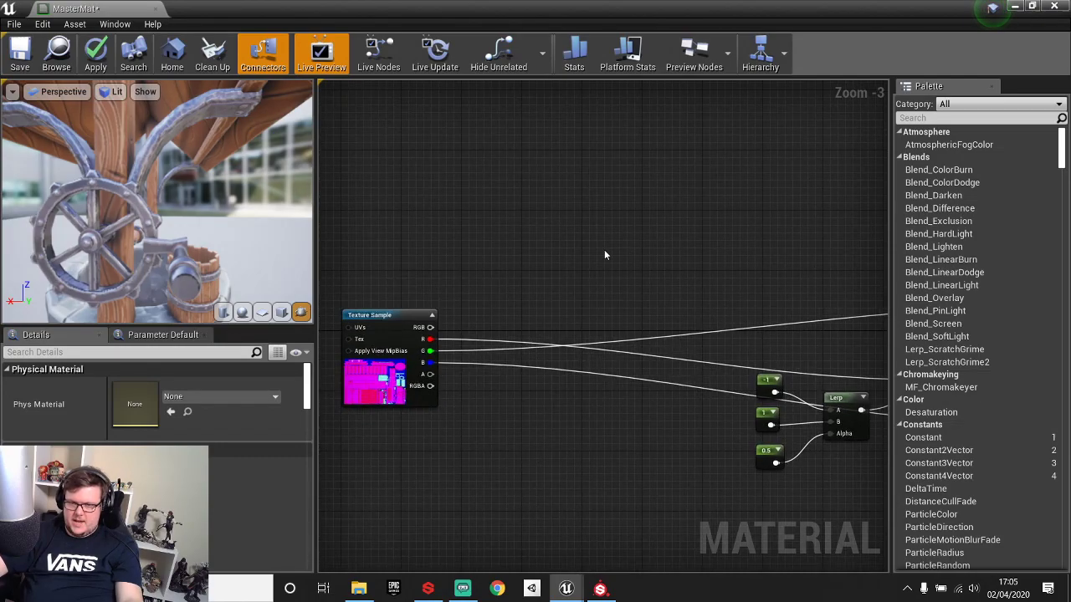
{"action": "left_click", "coordinate": [577, 247]}
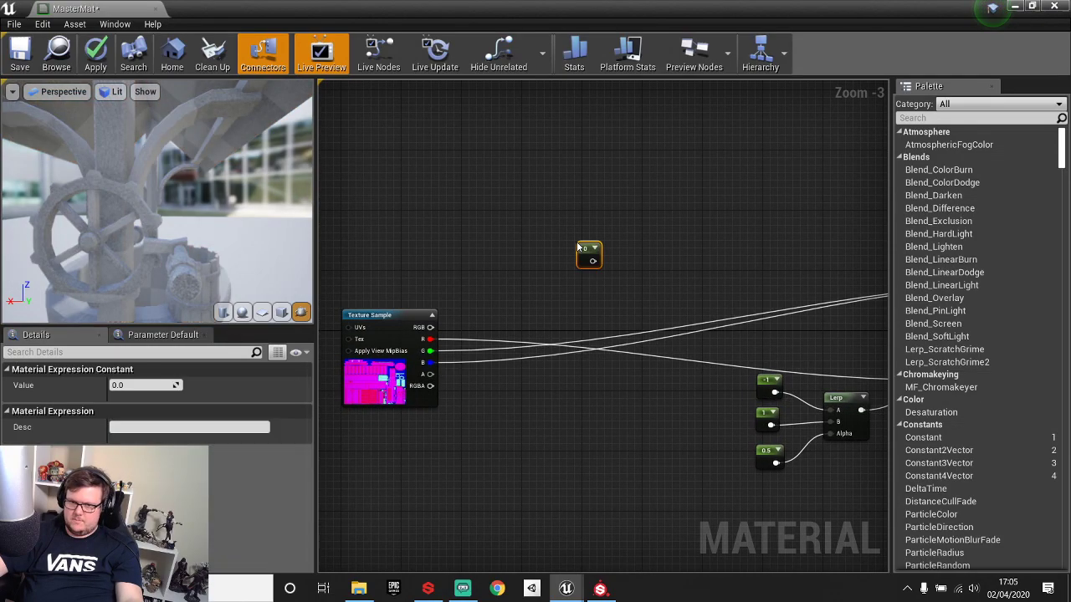
{"action": "left_click", "coordinate": [625, 201]}
{"action": "left_click_drag", "start_coordinate": [633, 230], "coordinate": [591, 262]}
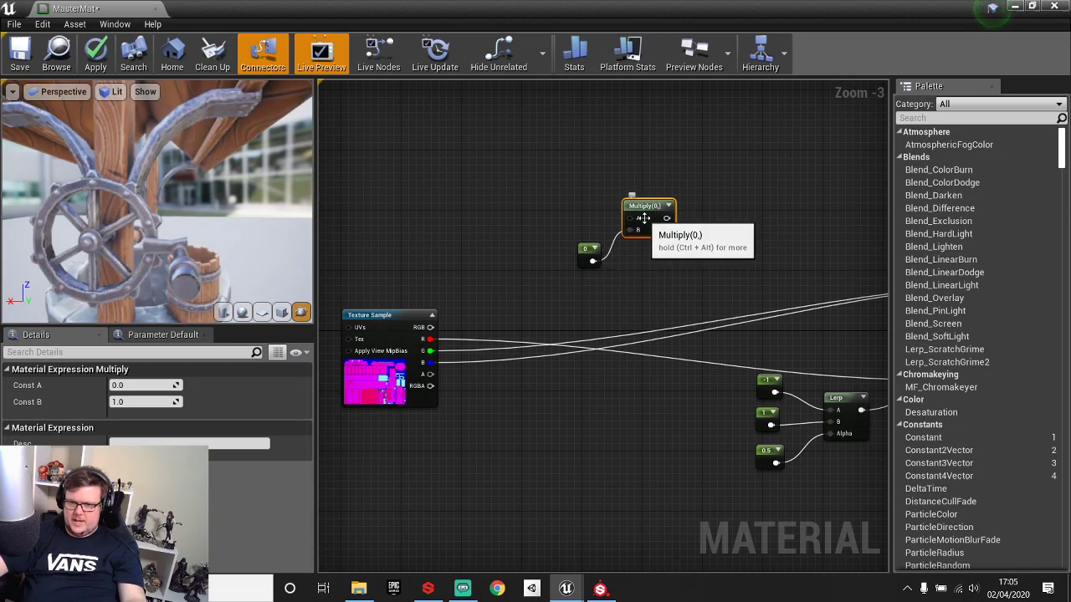
{"action": "left_click_drag", "start_coordinate": [430, 374], "coordinate": [629, 221]}
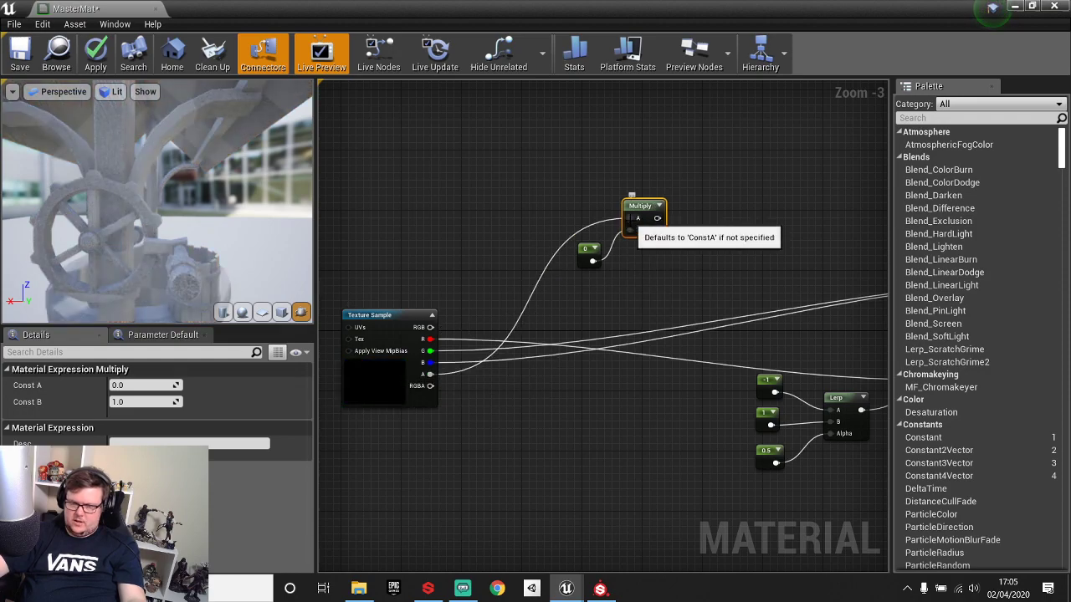
{"action": "right_click_drag", "start_coordinate": [704, 269], "coordinate": [549, 314]}
{"action": "left_click_drag", "start_coordinate": [489, 285], "coordinate": [596, 242]}
{"action": "type", "text": "bl"}
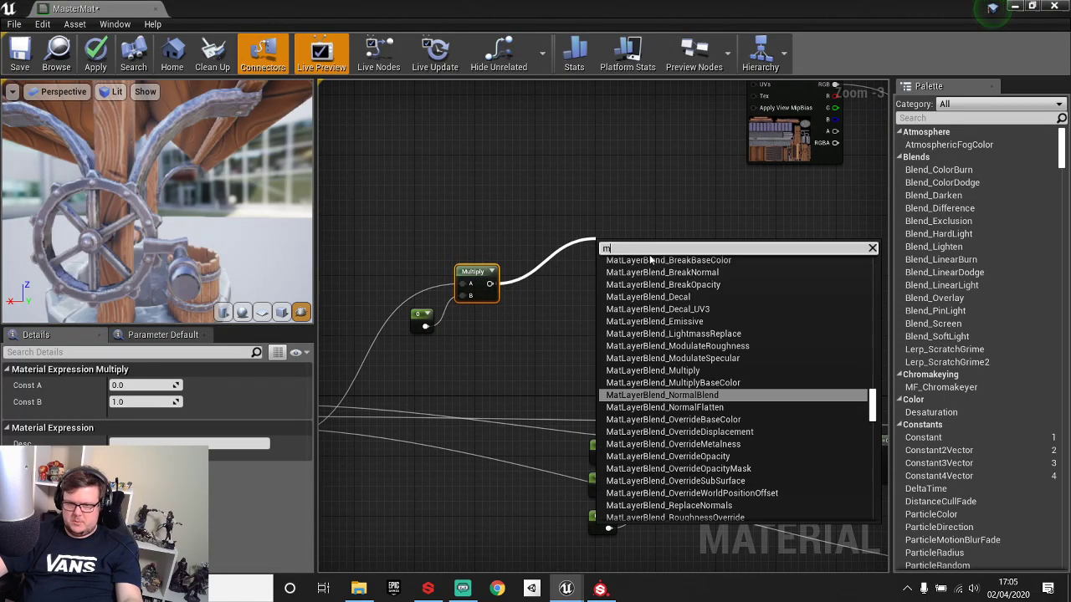
{"action": "left_click", "coordinate": [625, 213]}
{"action": "left_click", "coordinate": [625, 209]}
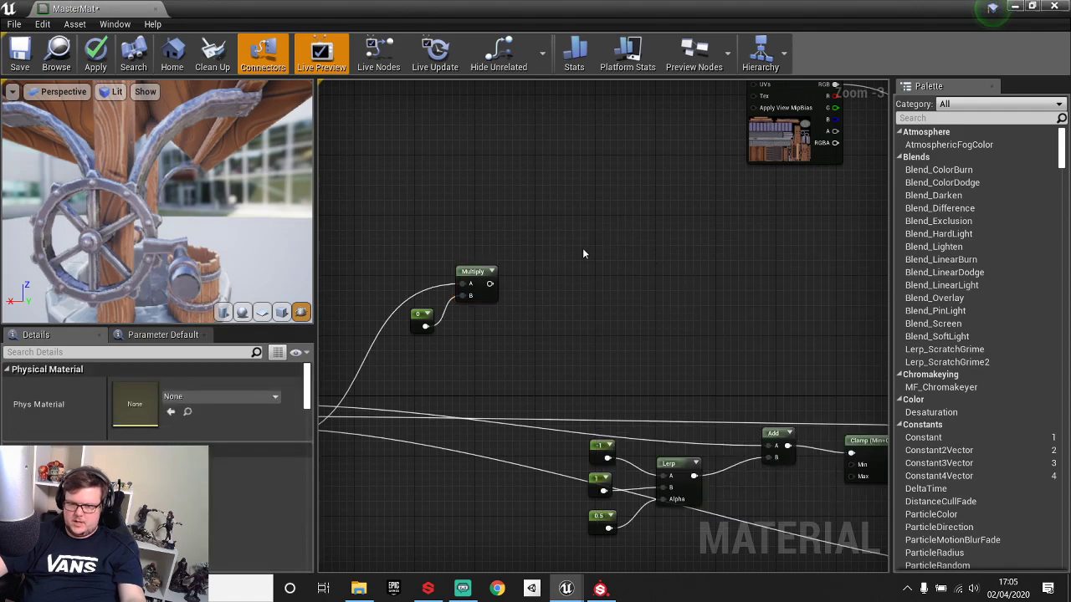
Add a second Multiply node beyond the first one and connect the first Multiply's output to its A input.
{"action": "key", "text": "m"}
{"action": "left_click", "coordinate": [575, 247]}
{"action": "left_click_drag", "start_coordinate": [583, 266], "coordinate": [490, 283]}
{"action": "left_click_drag", "start_coordinate": [599, 281], "coordinate": [538, 359]}
{"action": "left_click", "coordinate": [491, 346]}
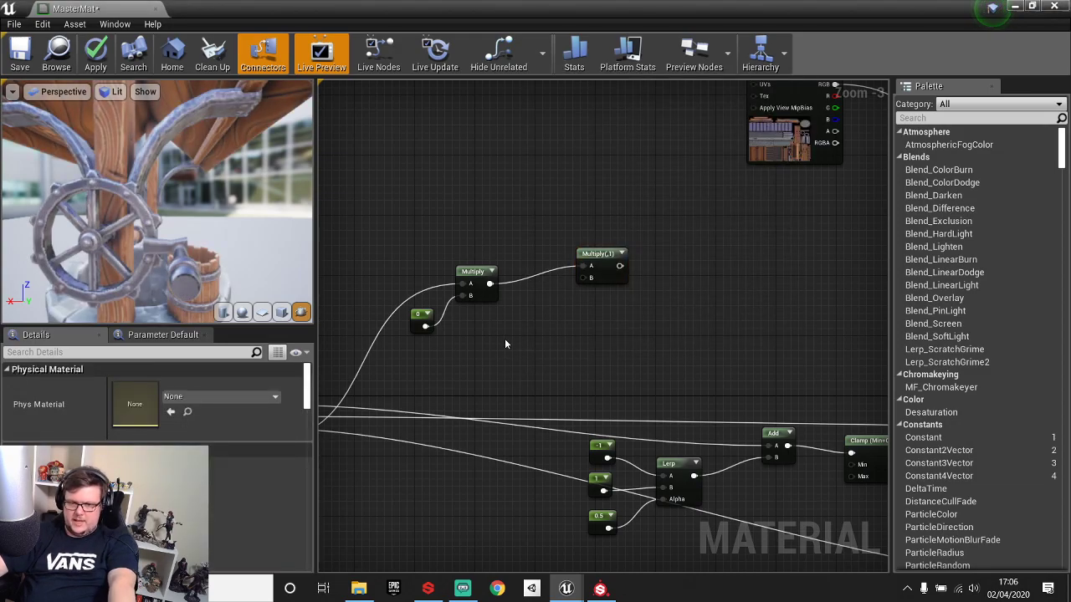
Add a Constant3Vector below the first Multiply and connect it to the second Multiply's B input, keeping its colour black.
{"action": "key", "text": "3"}
{"action": "left_click", "coordinate": [505, 338]}
{"action": "left_click_drag", "start_coordinate": [536, 349], "coordinate": [591, 278]}
{"action": "left_click", "coordinate": [184, 384]}
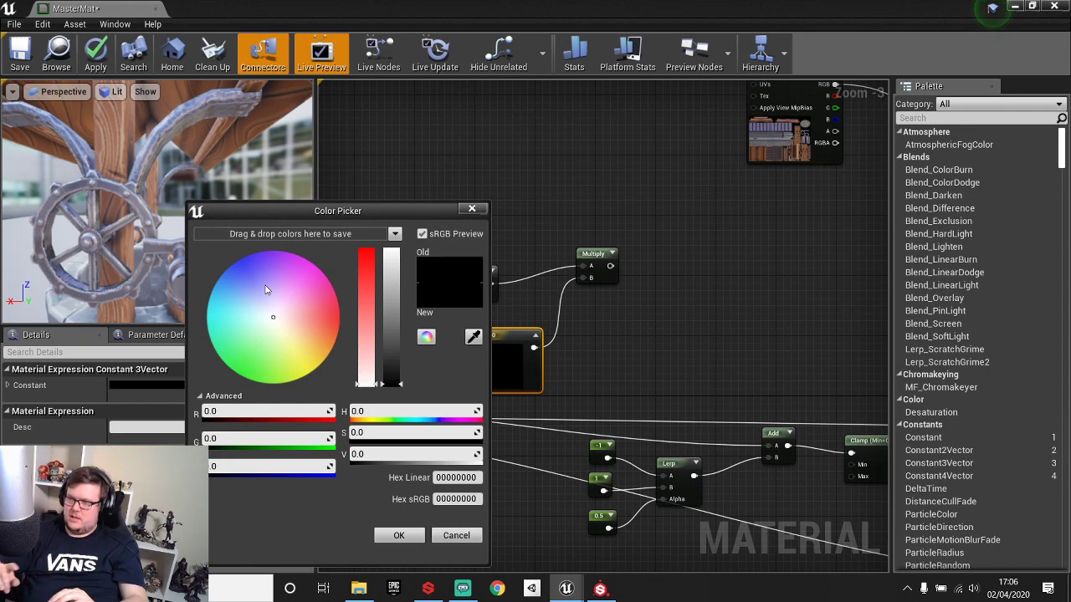
{"action": "left_click", "coordinate": [472, 211]}
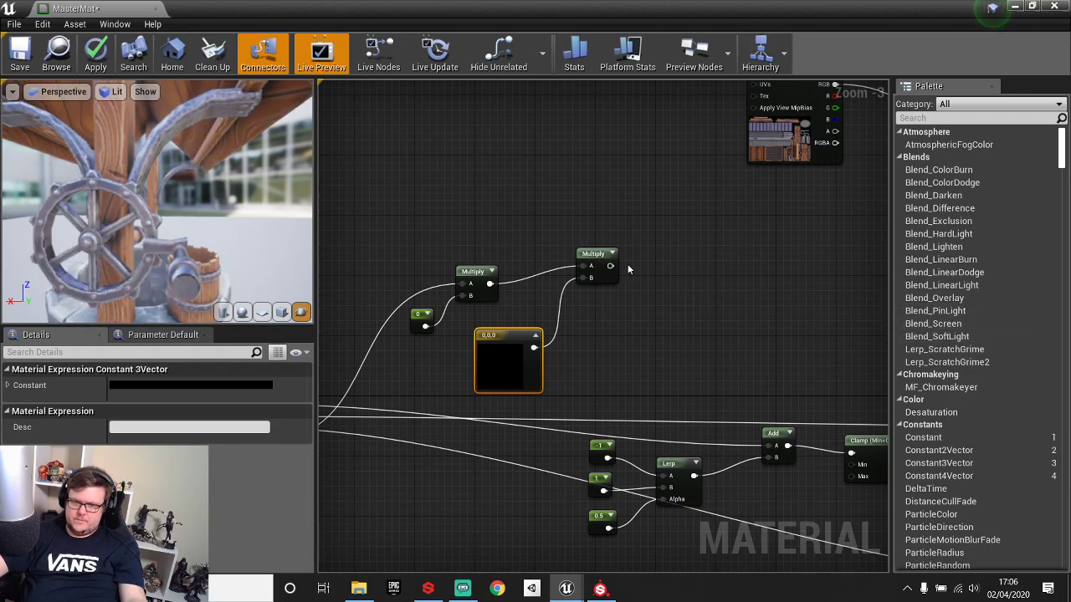
Connect the second Multiply's output to the material's Emissive Color.
{"action": "right_click_drag", "start_coordinate": [730, 282], "coordinate": [510, 193]}
{"action": "left_click_drag", "start_coordinate": [392, 174], "coordinate": [872, 370]}
{"action": "right_click_drag", "start_coordinate": [872, 371], "coordinate": [778, 369]}
{"action": "right_click_drag", "start_coordinate": [529, 252], "coordinate": [897, 252]}
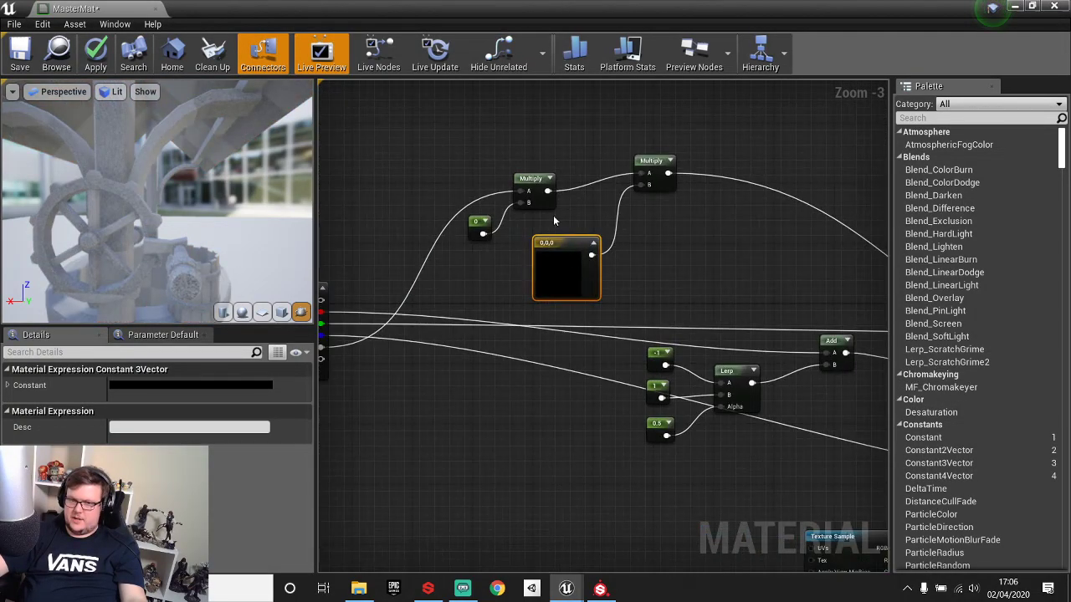
Set the constant feeding the first Multiply's B input to 5.
{"action": "left_click", "coordinate": [478, 223]}
{"action": "left_click", "coordinate": [142, 385]}
{"action": "type", "text": "5"}
{"action": "key", "text": "Return"}
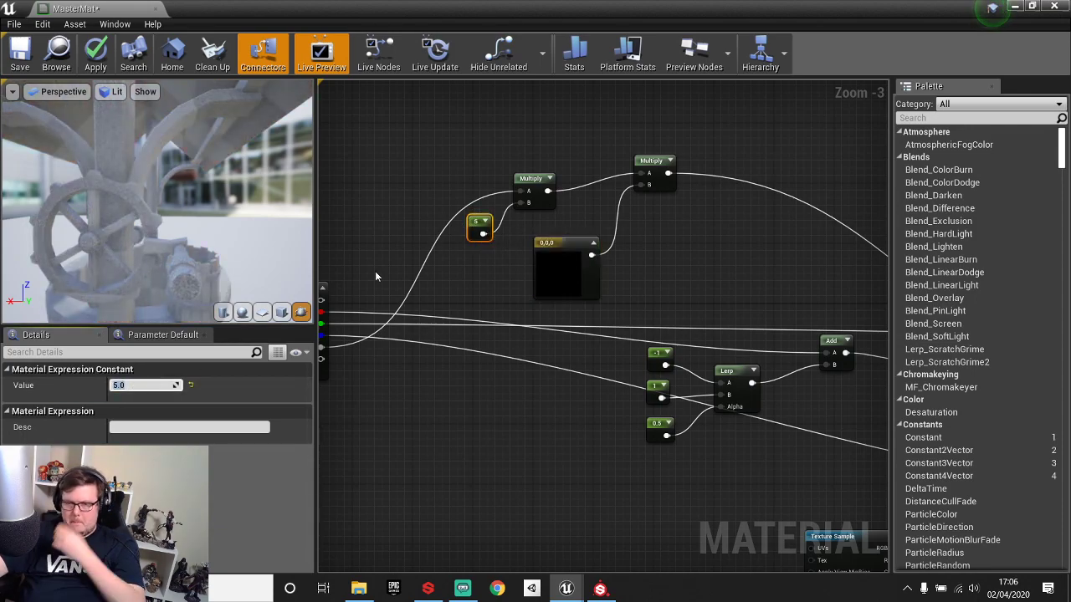
Set the Constant3Vector to pure red (1, 0, 0) and inspect the whole well's glow in the preview.
{"action": "left_click", "coordinate": [553, 273]}
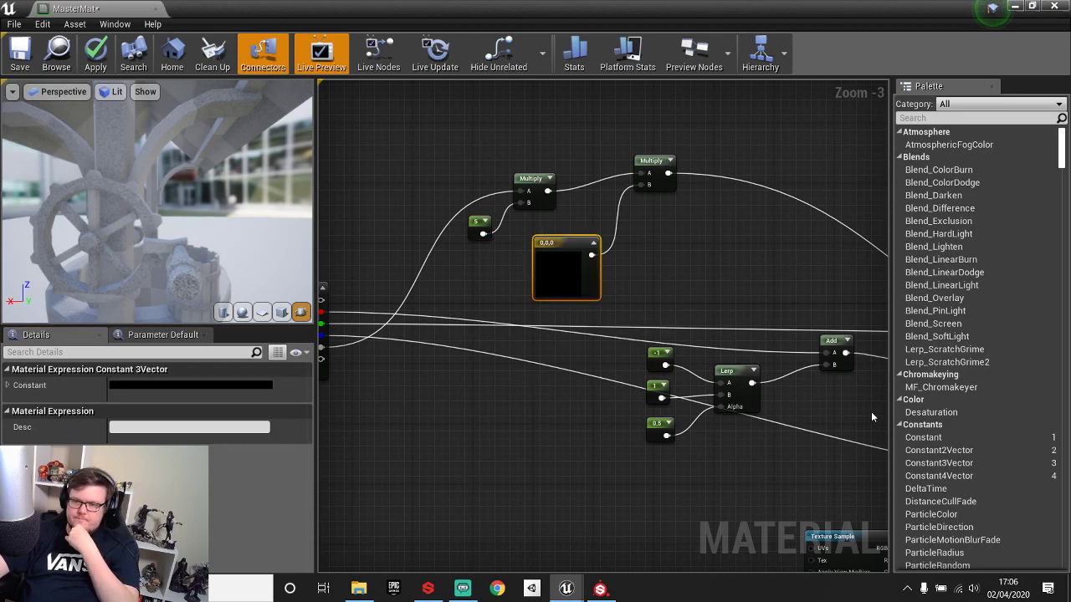
{"action": "left_click", "coordinate": [175, 387]}
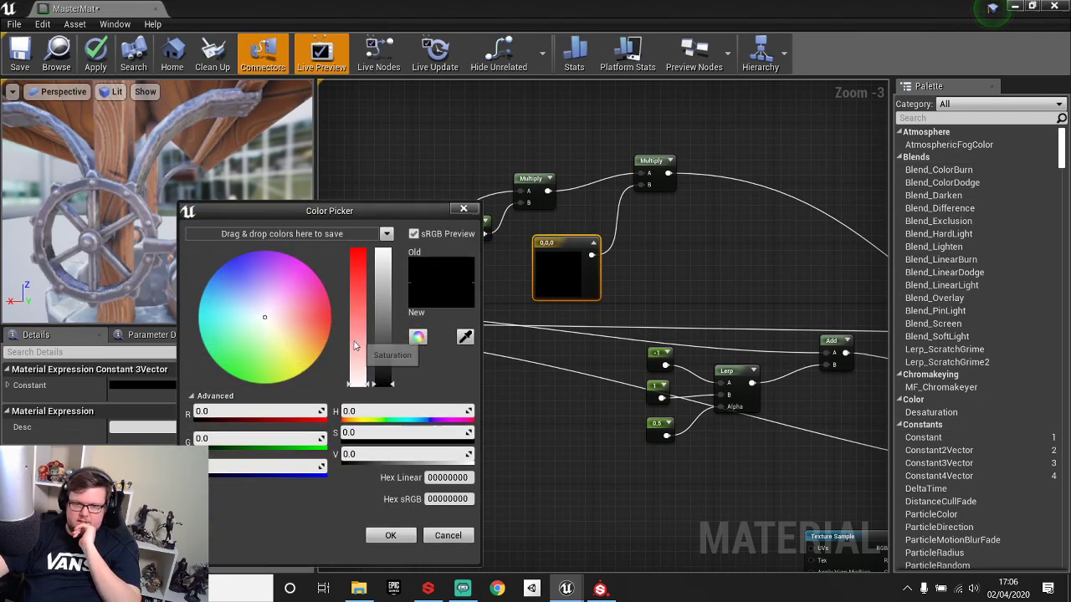
{"action": "left_click_drag", "start_coordinate": [355, 344], "coordinate": [374, 209]}
{"action": "left_click_drag", "start_coordinate": [385, 321], "coordinate": [396, 187]}
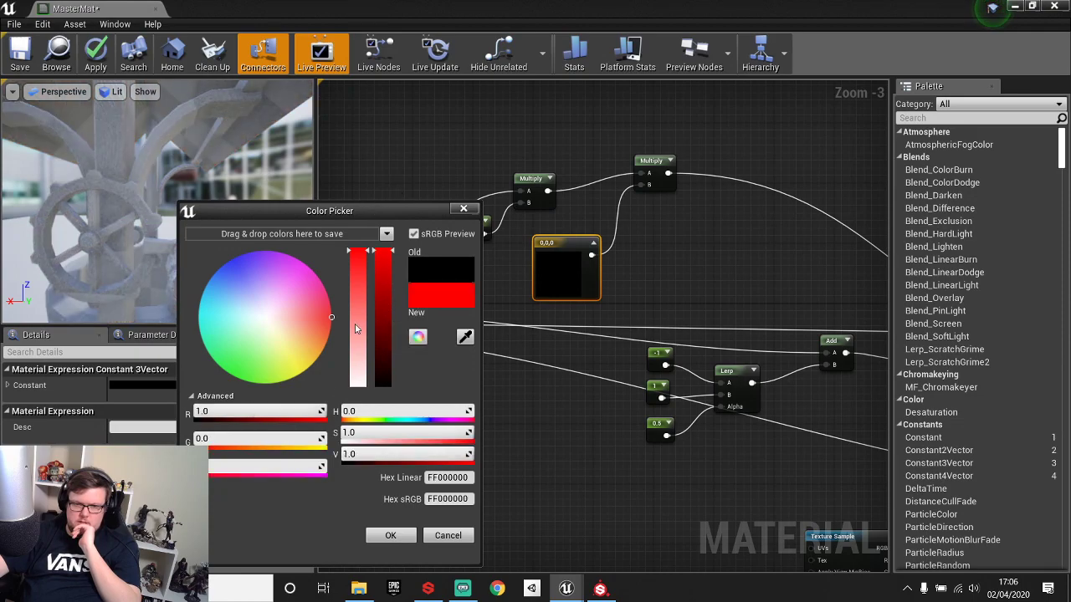
{"action": "left_click", "coordinate": [391, 536]}
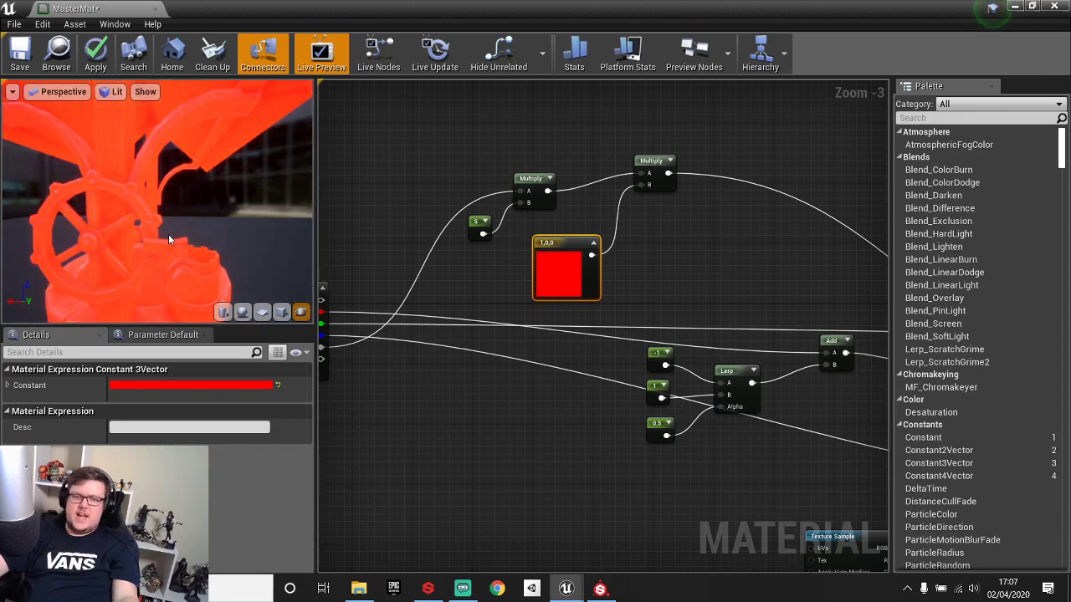
{"action": "left_click_drag", "start_coordinate": [223, 271], "coordinate": [171, 255]}
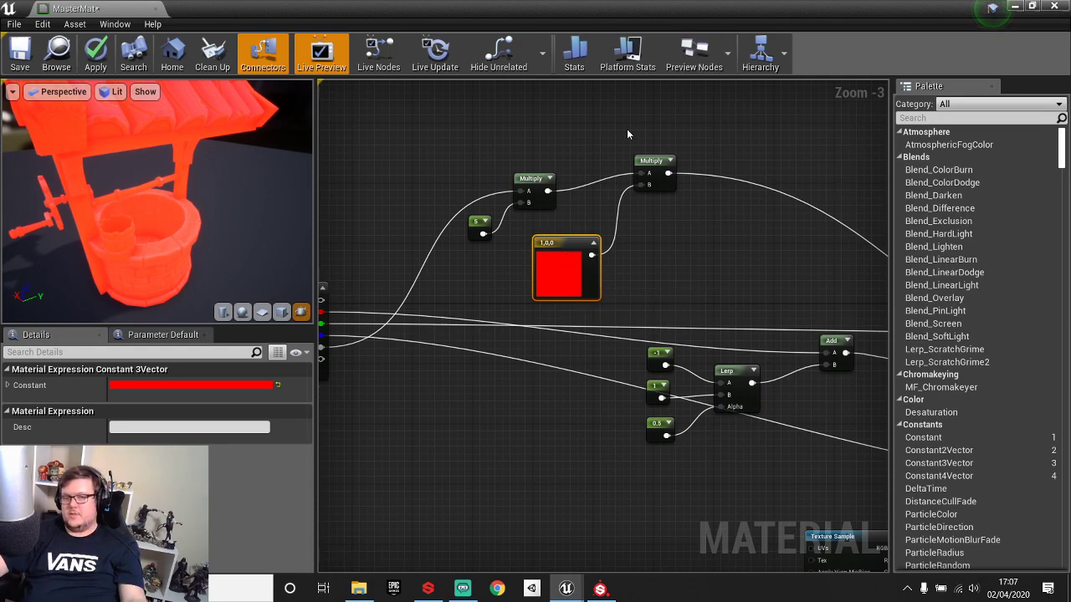
Change the Constant3Vector to magenta (1, 0, 0.826) and set the constant feeding the first Multiply to 10.
{"action": "left_click", "coordinate": [191, 385]}
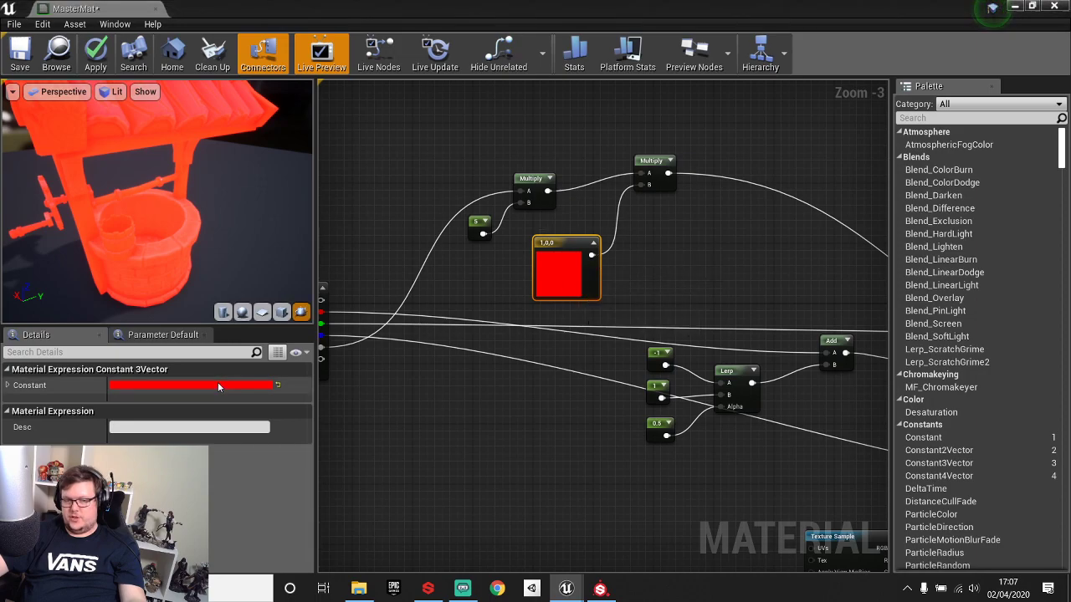
{"action": "mouse_move", "coordinate": [352, 326]}
{"action": "left_mouse_down"}
{"action": "mouse_move", "coordinate": [441, 226]}
{"action": "mouse_move", "coordinate": [389, 220]}
{"action": "left_mouse_up"}
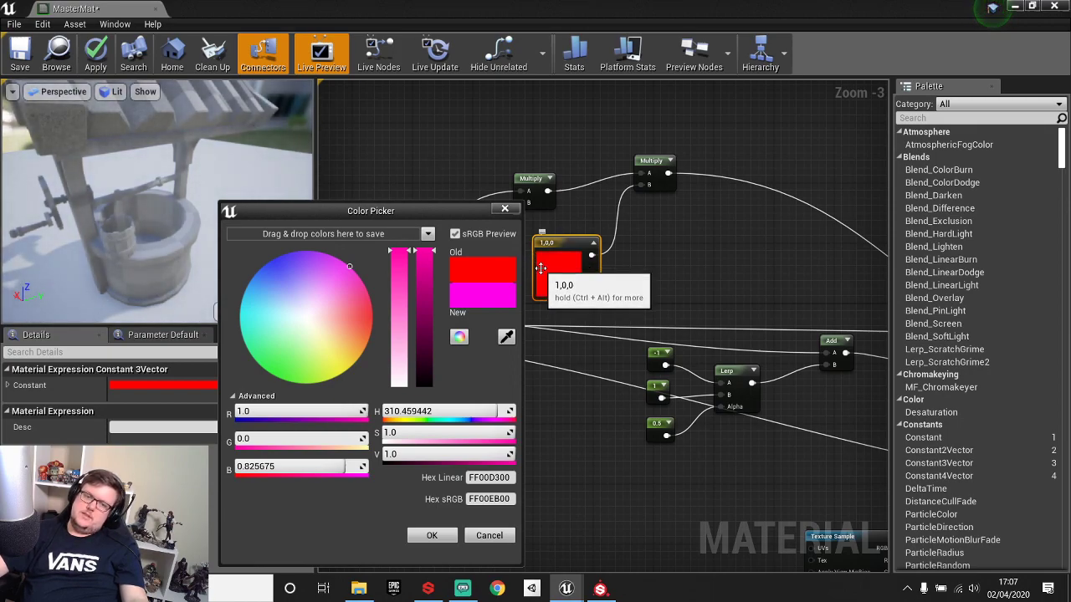
{"action": "left_click", "coordinate": [433, 535]}
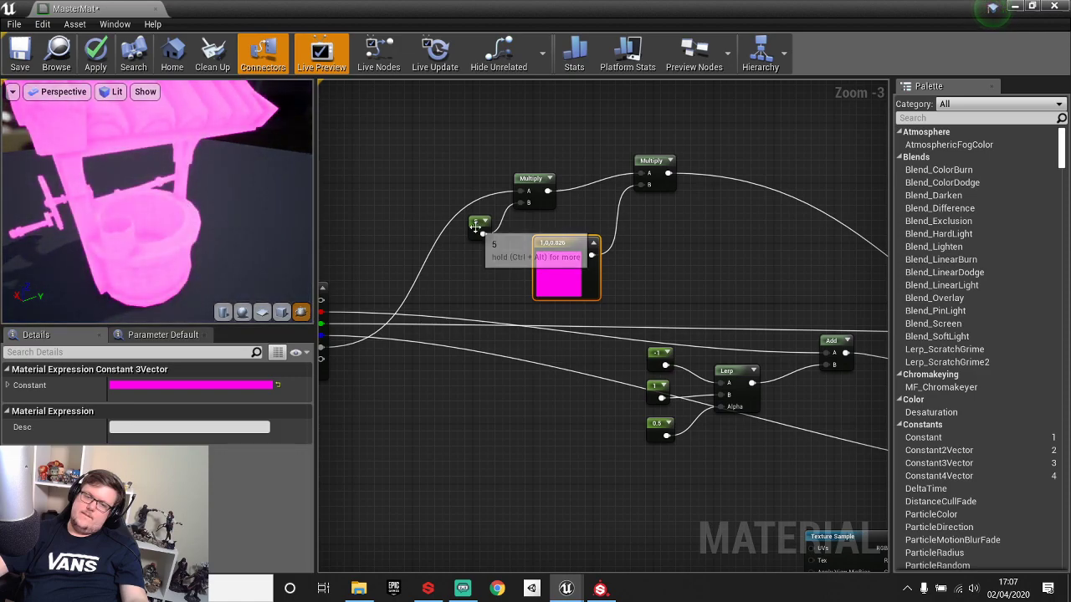
{"action": "left_click", "coordinate": [479, 226]}
{"action": "left_click", "coordinate": [137, 387]}
{"action": "type", "text": "10"}
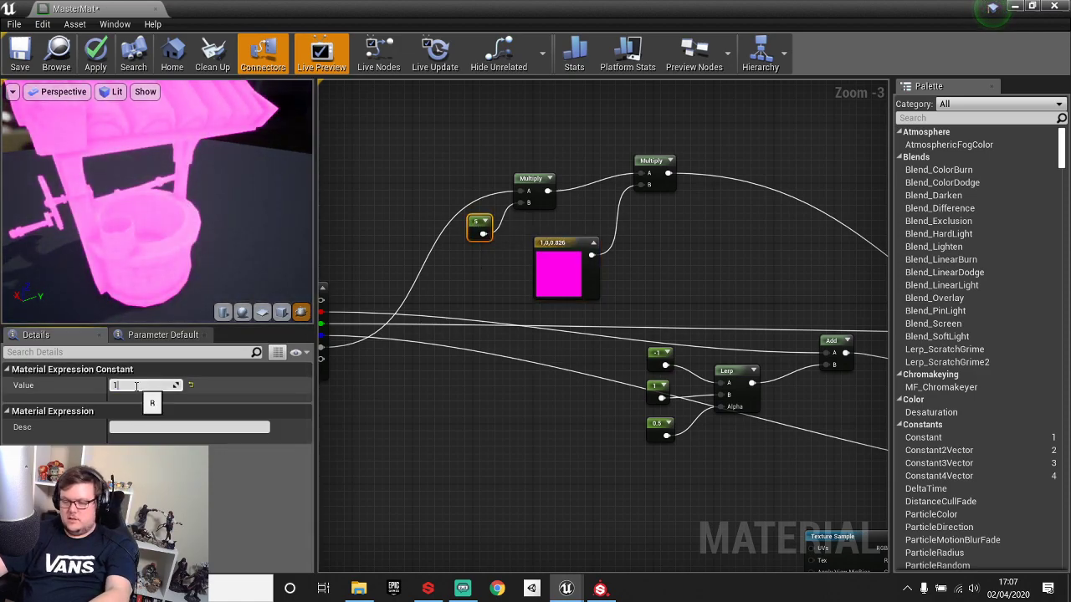
{"action": "key", "text": "Return"}
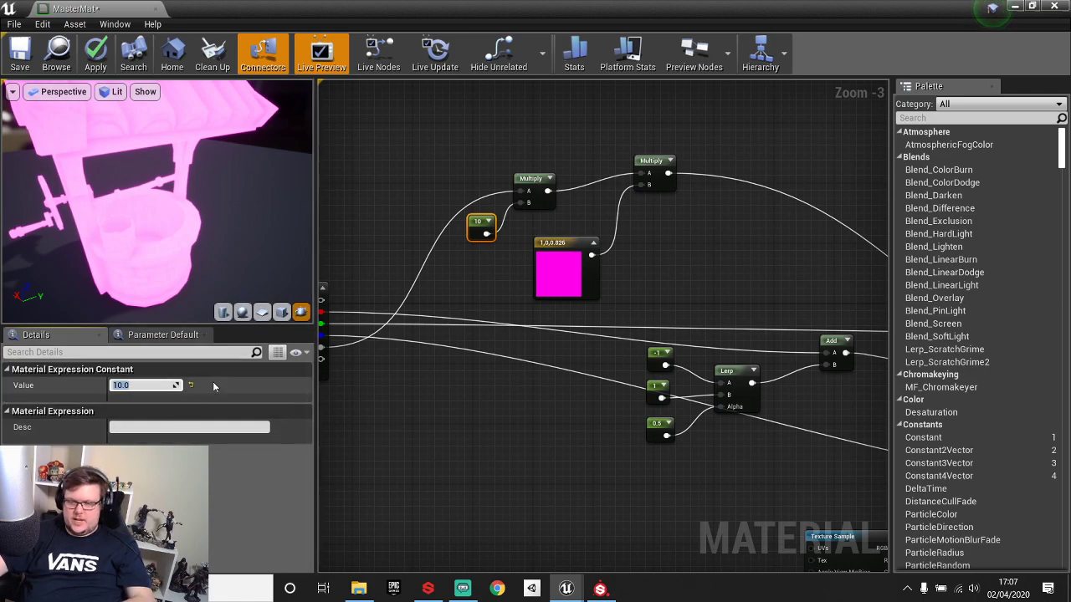
Set the constant feeding the first Multiply to 0 and the Constant3Vector's colour to black.
{"action": "type", "text": "0"}
{"action": "key", "text": "Return"}
{"action": "left_click", "coordinate": [566, 276]}
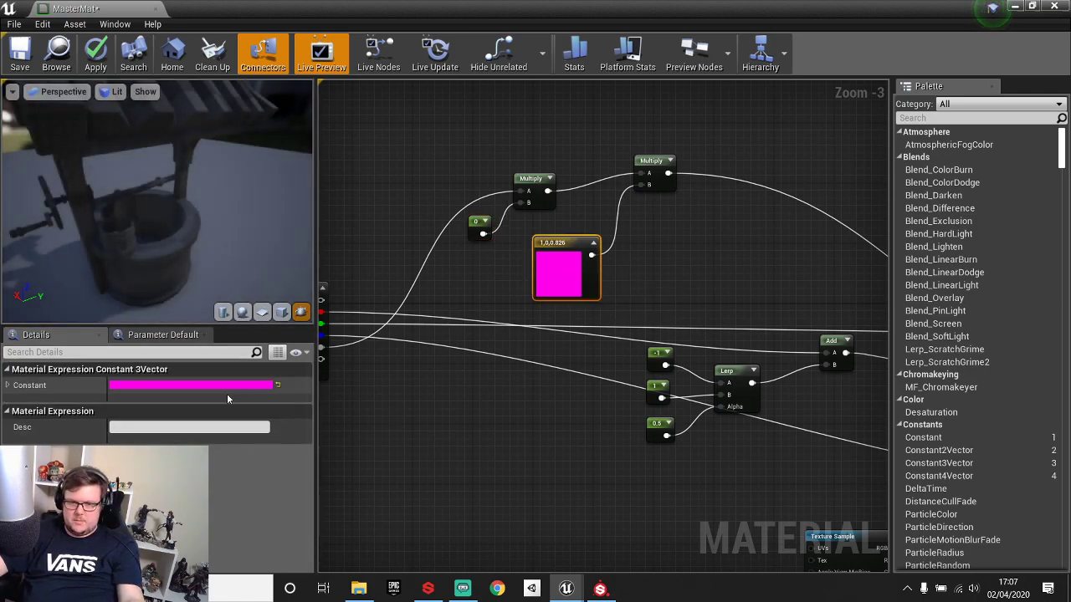
{"action": "left_click", "coordinate": [191, 385]}
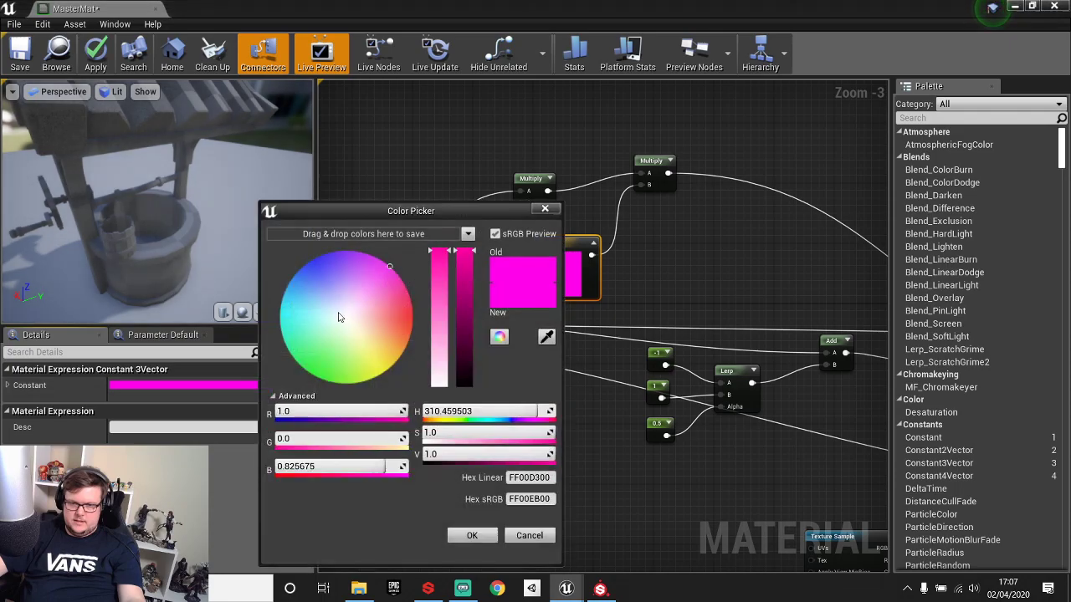
{"action": "left_click_drag", "start_coordinate": [461, 345], "coordinate": [465, 404]}
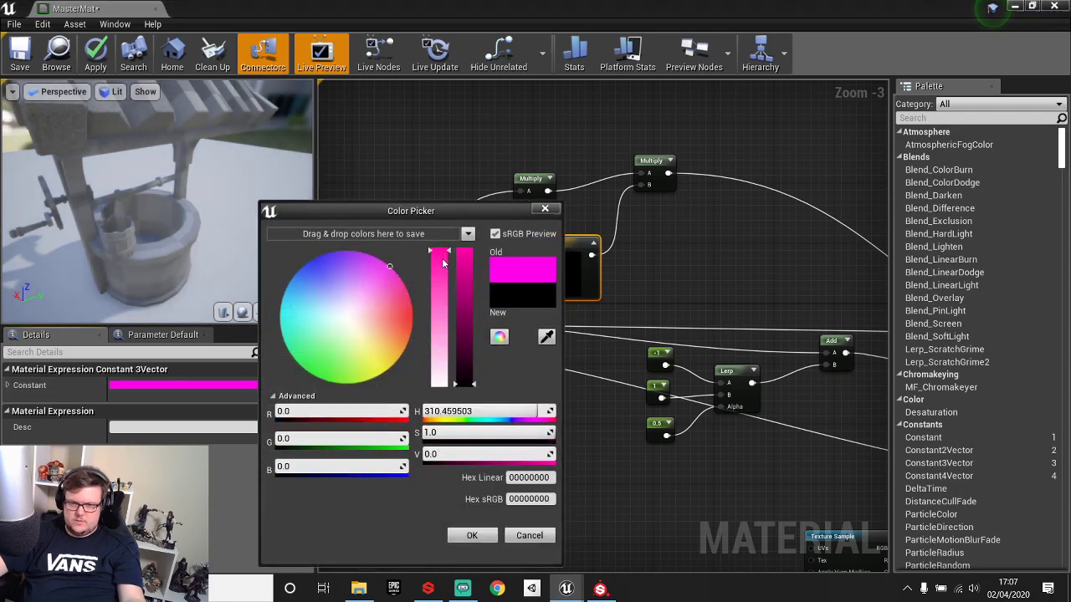
{"action": "left_click_drag", "start_coordinate": [443, 264], "coordinate": [444, 452]}
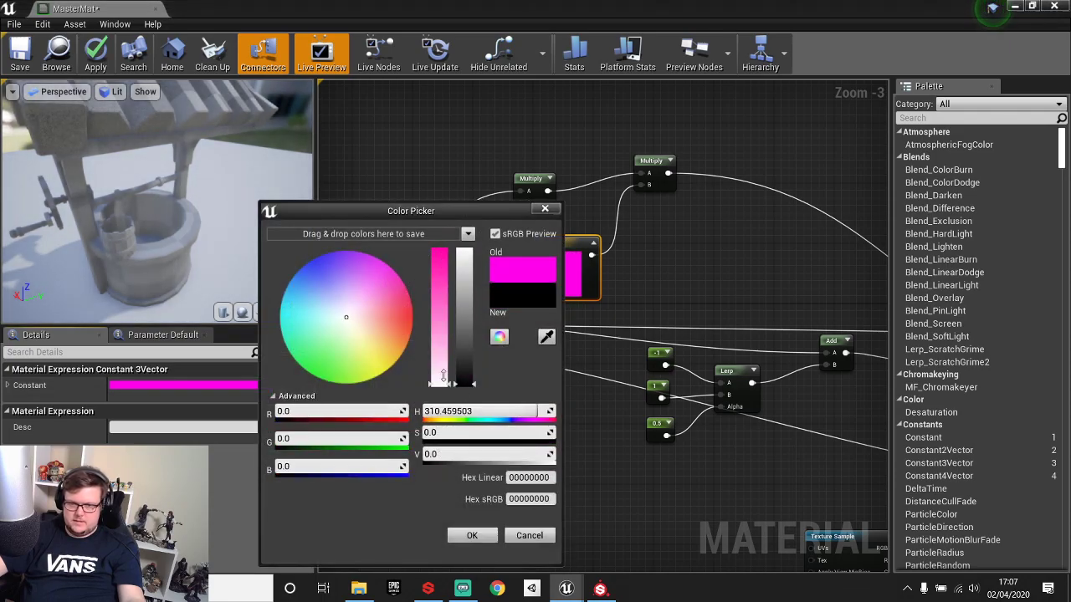
{"action": "left_click_drag", "start_coordinate": [444, 378], "coordinate": [450, 185]}
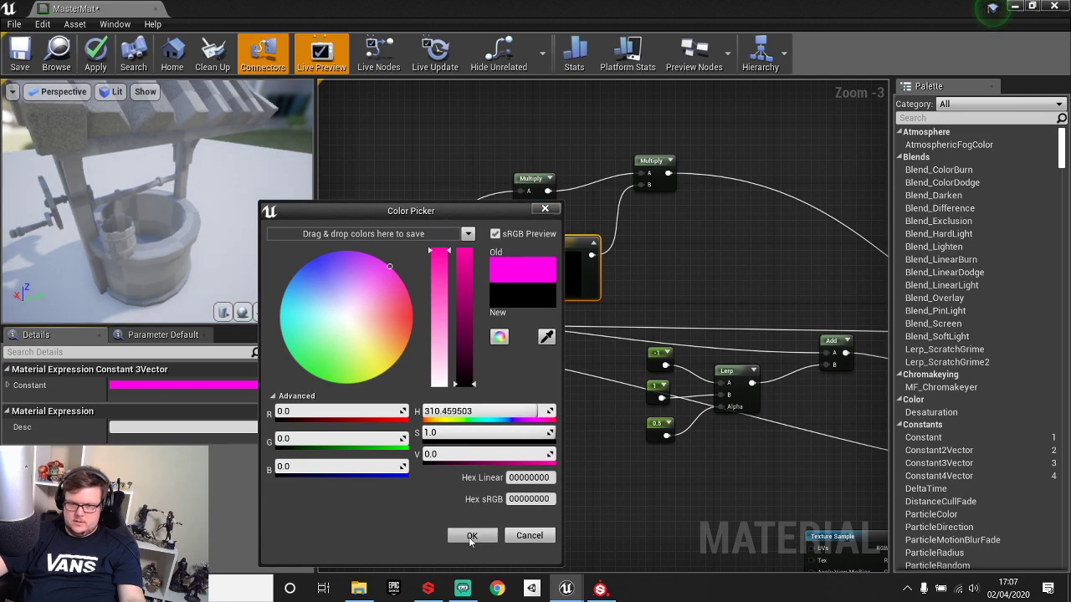
{"action": "left_click", "coordinate": [471, 536]}
Group both Multiply nodes and their two constants in a comment box titled "Glow" and move it higher in the graph.
{"action": "right_click_drag", "start_coordinate": [693, 280], "coordinate": [490, 370]}
{"action": "scroll", "coordinate": [565, 324], "scroll_direction": "down", "scroll_amount": 1}
{"action": "scroll", "coordinate": [566, 324], "scroll_direction": "down", "scroll_amount": 1}
{"action": "right_click_drag", "start_coordinate": [562, 327], "coordinate": [663, 297]}
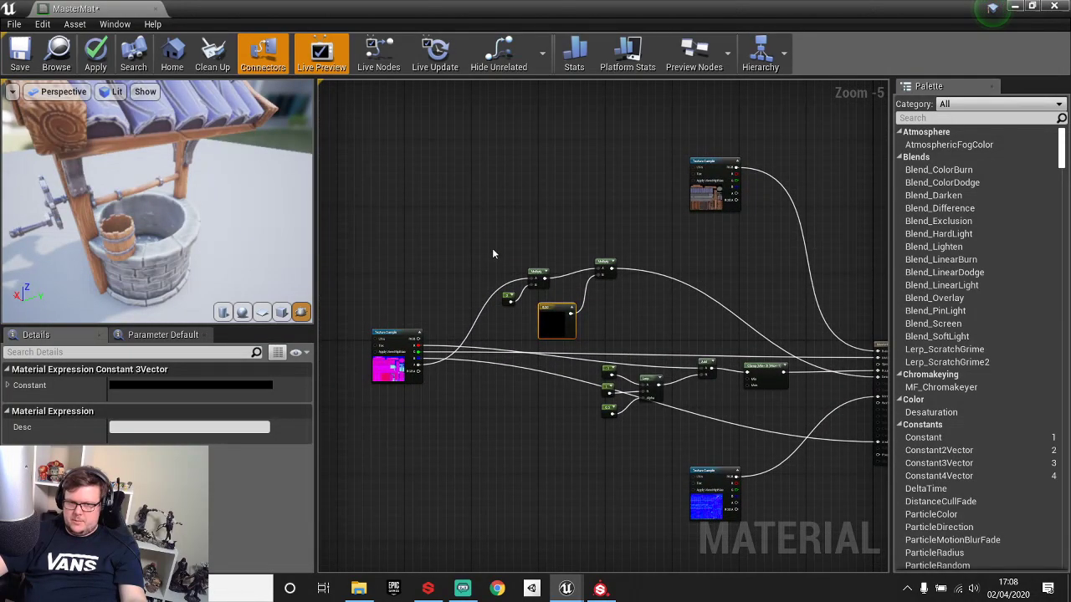
{"action": "left_click_drag", "start_coordinate": [492, 243], "coordinate": [655, 354]}
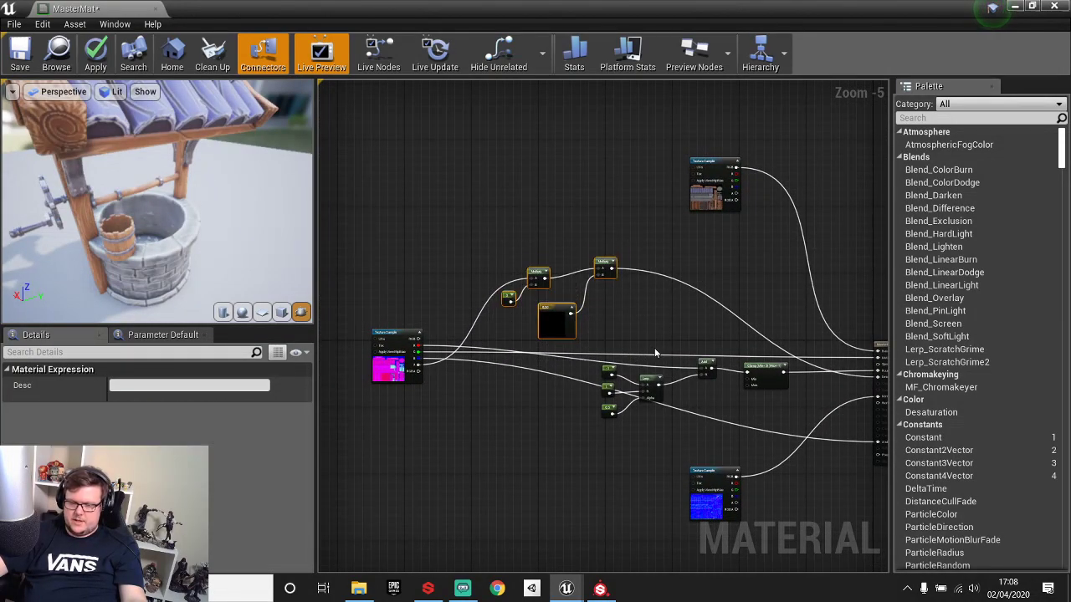
{"action": "key", "text": "c"}
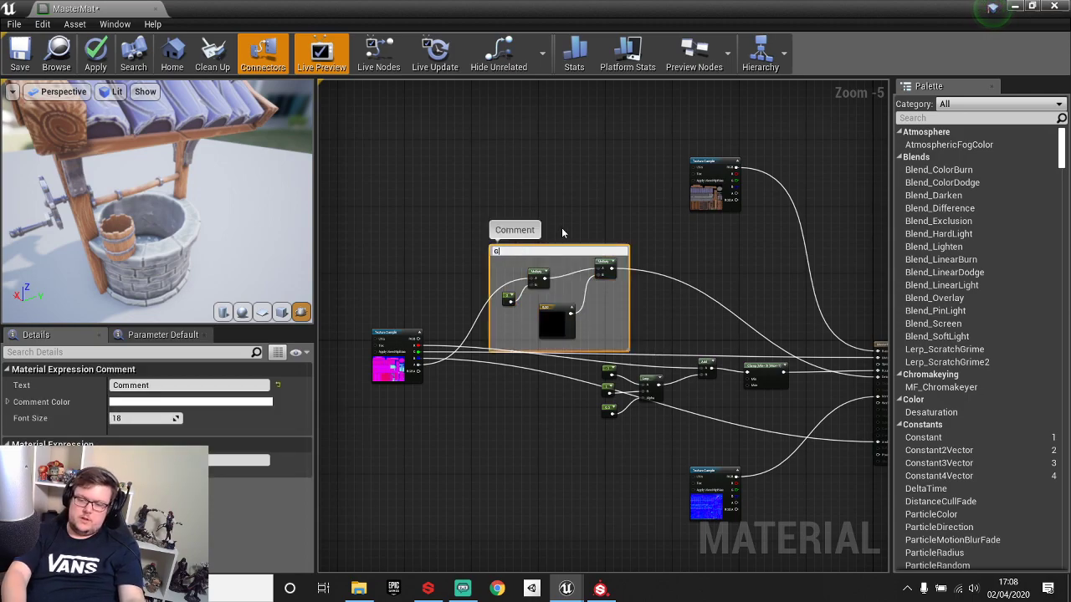
{"action": "type", "text": "Glow"}
{"action": "key", "text": "Return"}
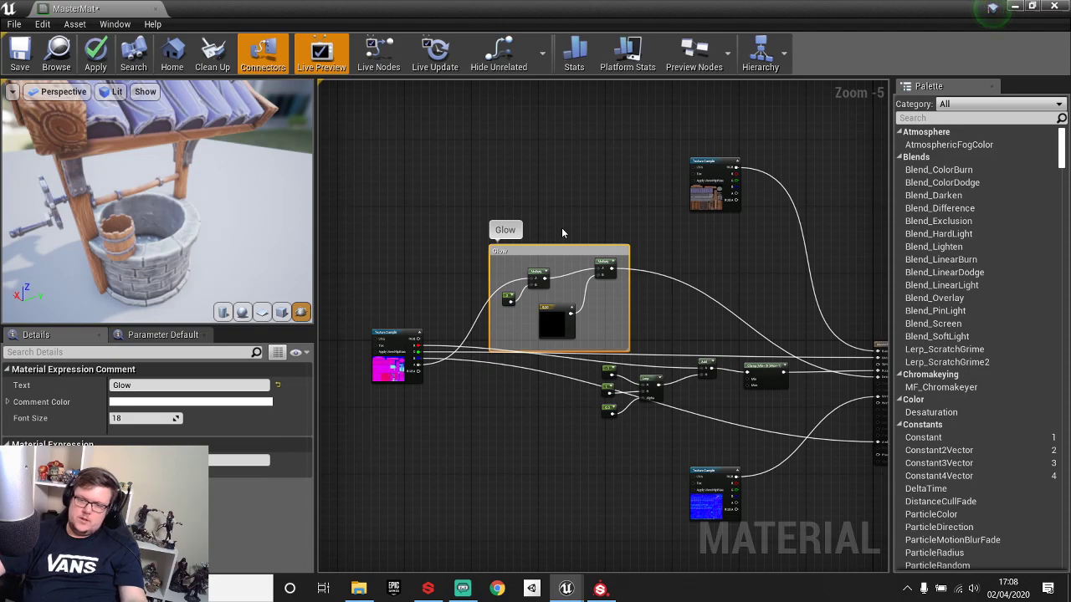
{"action": "left_click_drag", "start_coordinate": [580, 262], "coordinate": [562, 187]}
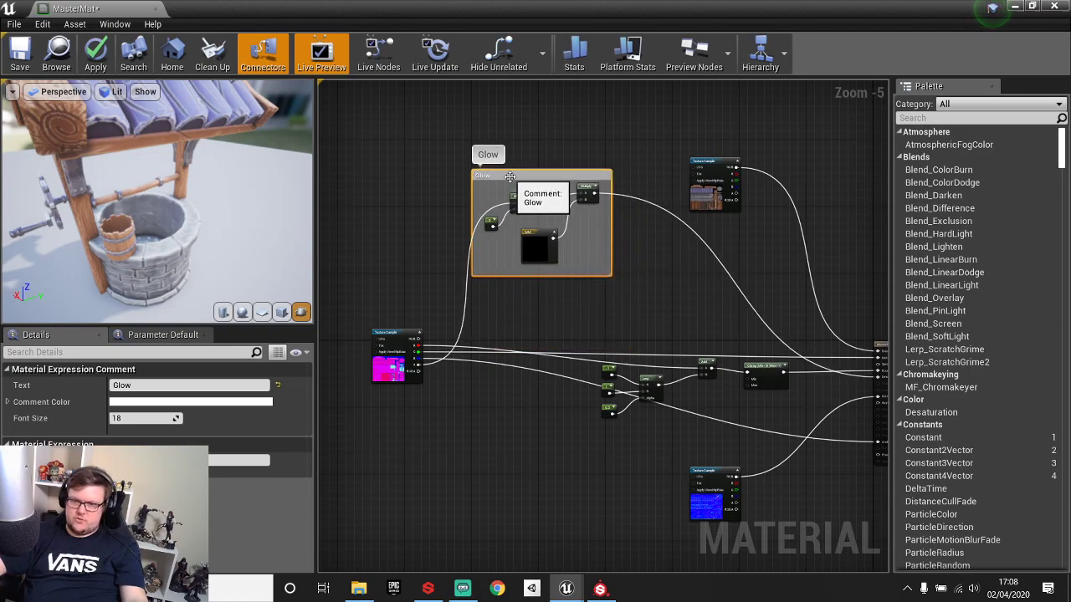
Enclose the base colour Texture Sample in a comment box titled "Albedo".
{"action": "left_click_drag", "start_coordinate": [679, 165], "coordinate": [752, 218]}
{"action": "key", "text": "c"}
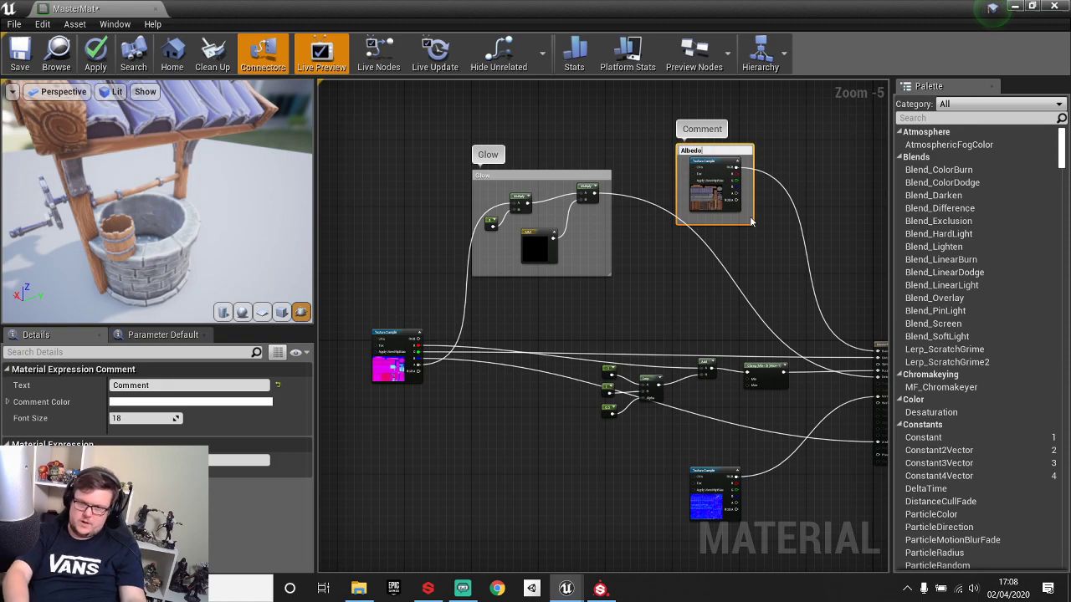
{"action": "type", "text": "Albedo"}
{"action": "key", "text": "Return"}
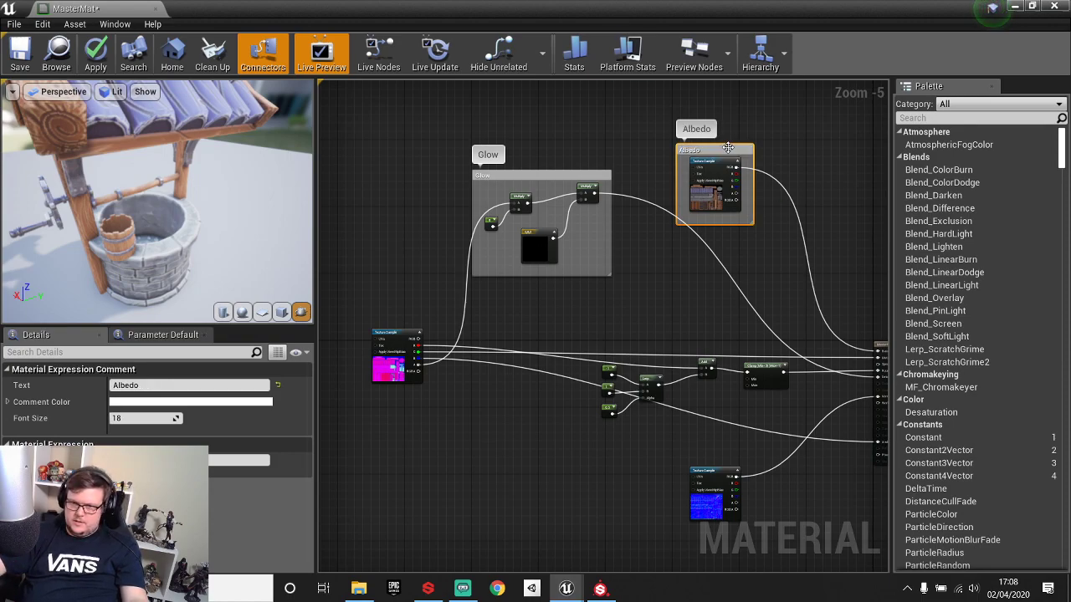
Group the three constants, Lerp, Add and Clamp in a comment box titled "Roughness" and move it up, away from the normal map.
{"action": "right_click_drag", "start_coordinate": [566, 327], "coordinate": [498, 147]}
{"action": "left_click_drag", "start_coordinate": [500, 150], "coordinate": [692, 251]}
{"action": "type", "text": "c"}
{"action": "type", "text": "Roughness"}
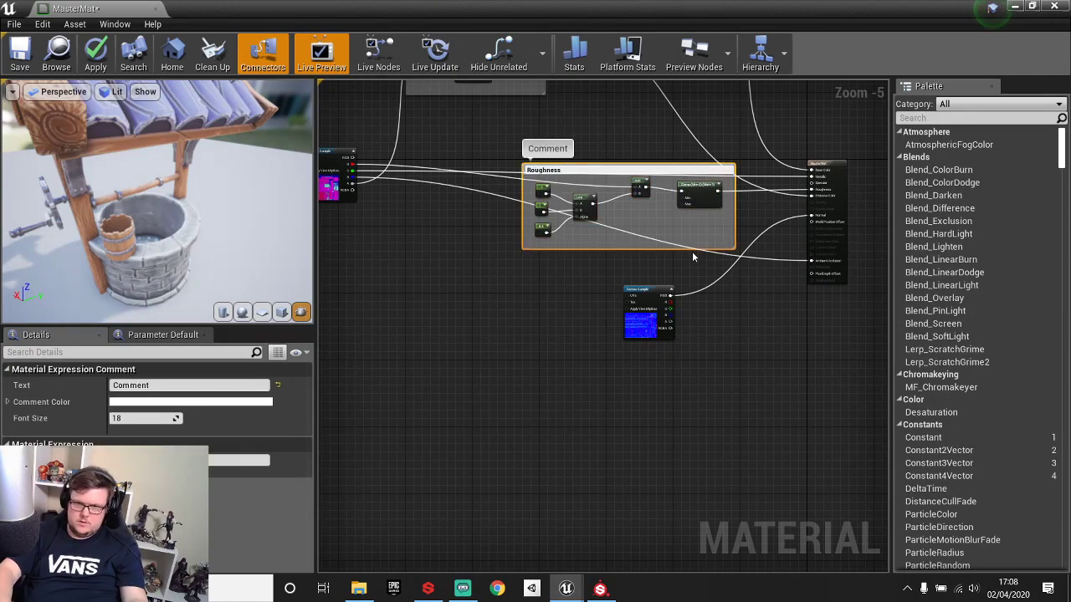
{"action": "key", "text": "Return"}
{"action": "left_click_drag", "start_coordinate": [558, 170], "coordinate": [518, 132]}
Enclose the normal map Texture Sample in a comment box titled "Normal".
{"action": "left_click_drag", "start_coordinate": [606, 275], "coordinate": [694, 365]}
{"action": "key", "text": "c"}
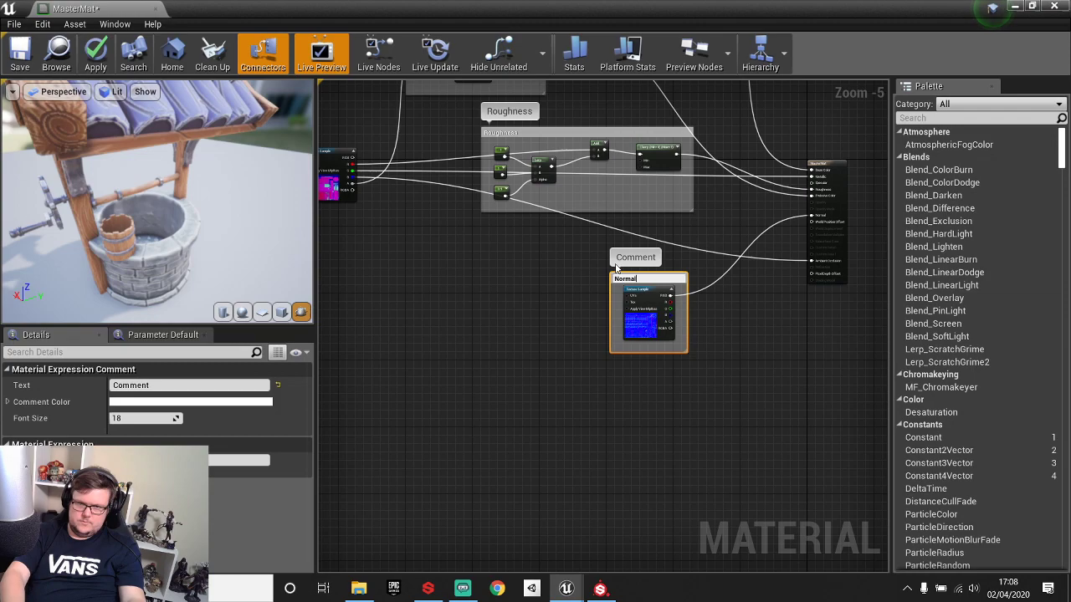
{"action": "key", "text": "Return"}
Enclose the packed-channel Texture Sample in a comment box and title it "PSM" in capitals.
{"action": "right_click_drag", "start_coordinate": [513, 248], "coordinate": [700, 344]}
{"action": "left_click_drag", "start_coordinate": [489, 219], "coordinate": [550, 325]}
{"action": "type", "text": "c"}
{"action": "type", "text": "Psm"}
{"action": "key", "text": "Return"}
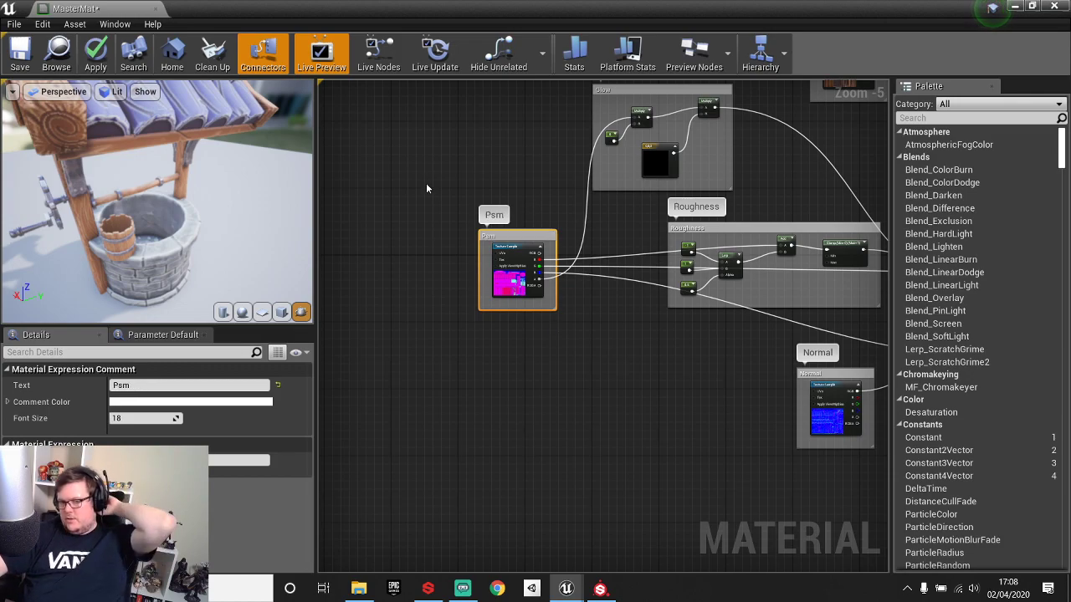
{"action": "left_click", "coordinate": [156, 387]}
{"action": "type", "text": "PSM"}
{"action": "key", "text": "Return"}
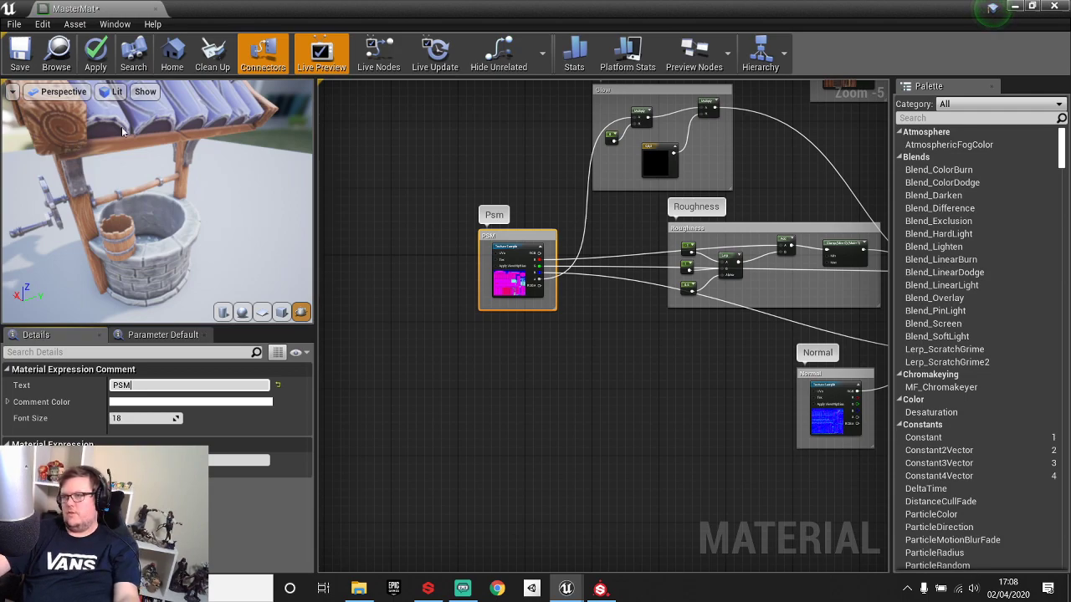
{"action": "key", "text": "Return"}
{"action": "right_click_drag", "start_coordinate": [707, 345], "coordinate": [569, 433]}
{"action": "scroll", "coordinate": [626, 318], "scroll_direction": "up", "scroll_amount": 4}
{"action": "scroll", "coordinate": [625, 314], "scroll_direction": "down", "scroll_amount": 7}
{"action": "scroll", "coordinate": [624, 313], "scroll_direction": "up", "scroll_amount": 5}
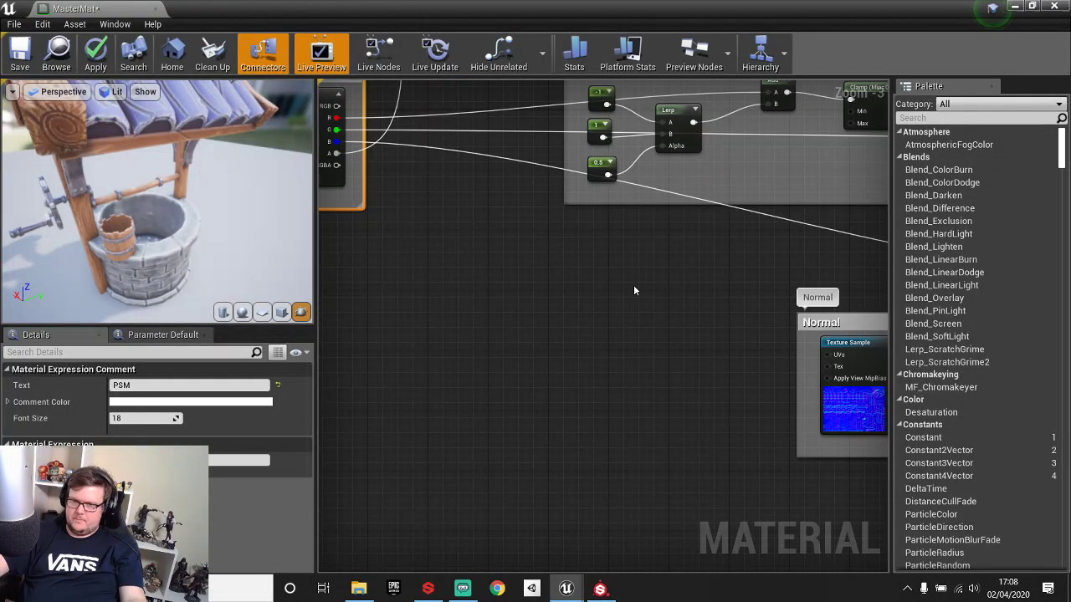
{"action": "scroll", "coordinate": [633, 290], "scroll_direction": "down", "scroll_amount": 3}
{"action": "right_click_drag", "start_coordinate": [624, 307], "coordinate": [610, 337]}
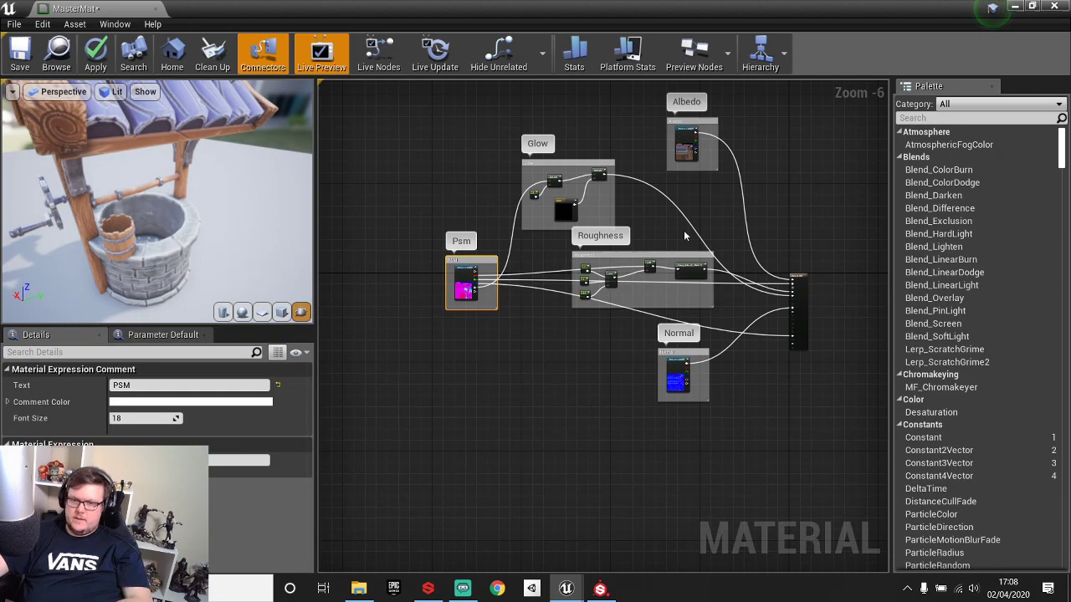
Convert the base colour Texture Sample in the Albedo comment box to a parameter named "Albedo".
{"action": "right_click_drag", "start_coordinate": [701, 209], "coordinate": [696, 237]}
{"action": "scroll", "coordinate": [696, 238], "scroll_direction": "up", "scroll_amount": 2}
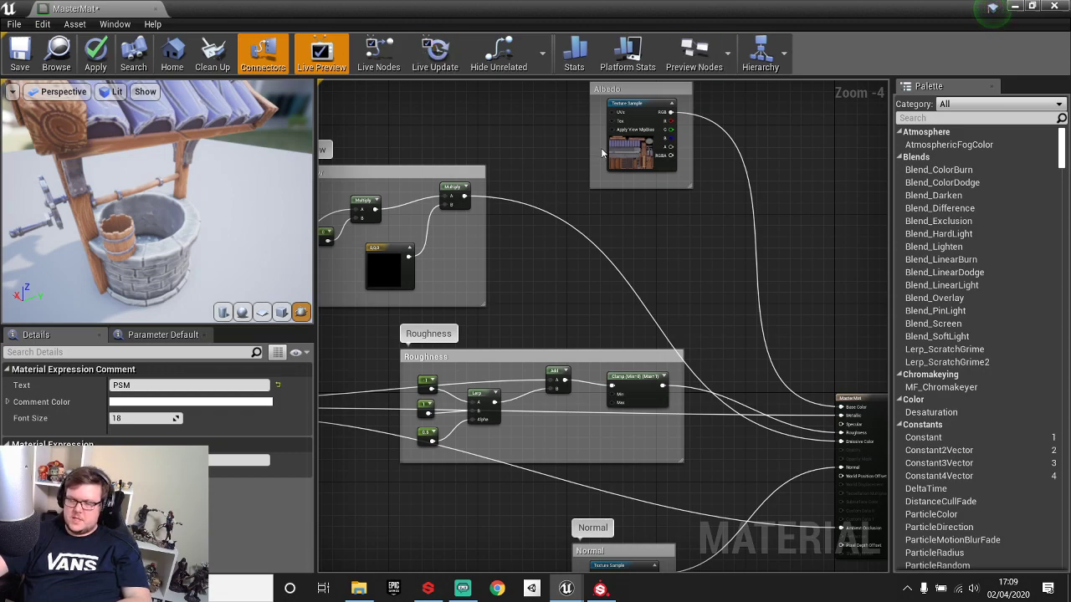
{"action": "left_click", "coordinate": [643, 136]}
{"action": "right_click", "coordinate": [630, 130]}
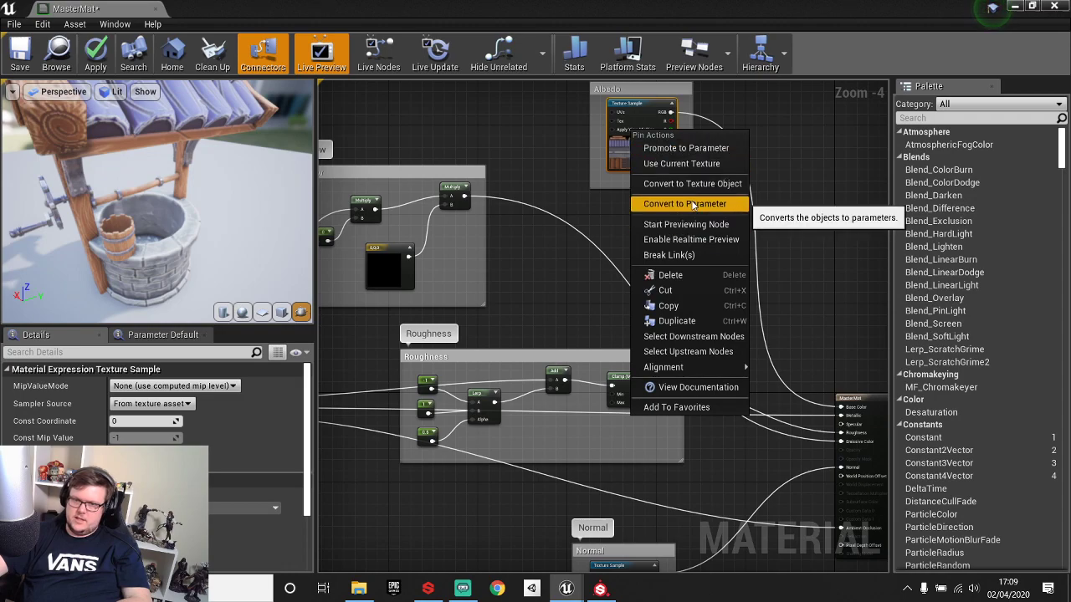
{"action": "left_click", "coordinate": [698, 205]}
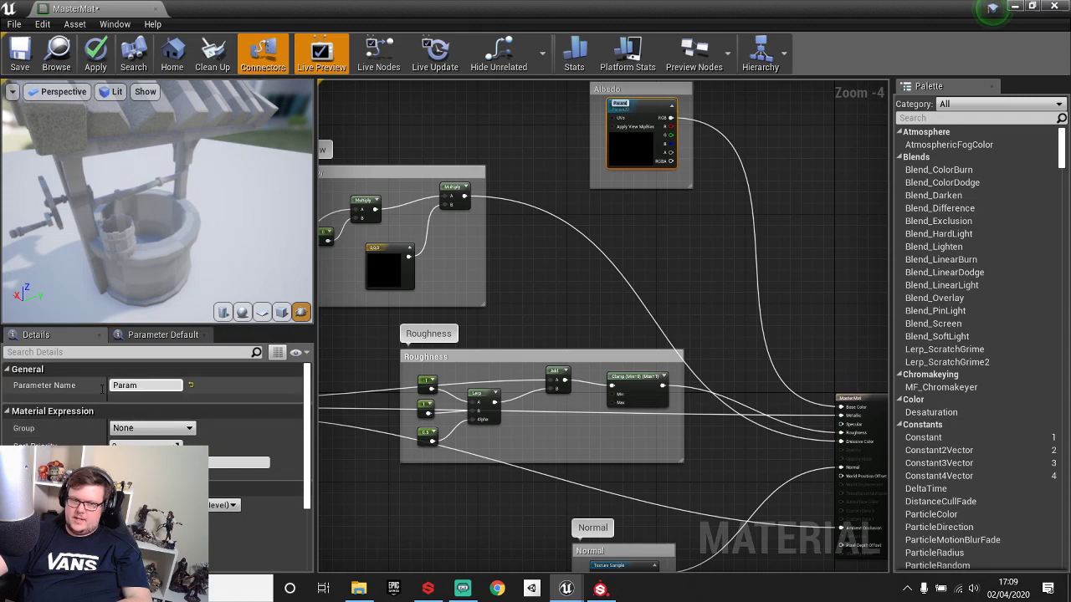
{"action": "key", "text": "Delete"}
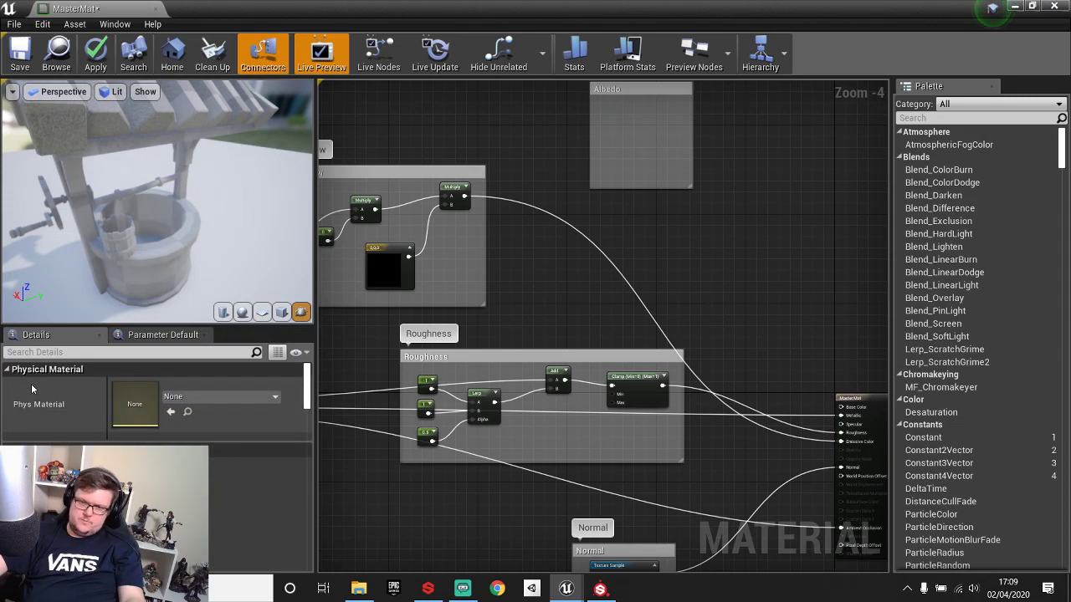
{"action": "key", "text": "ctrl+z"}
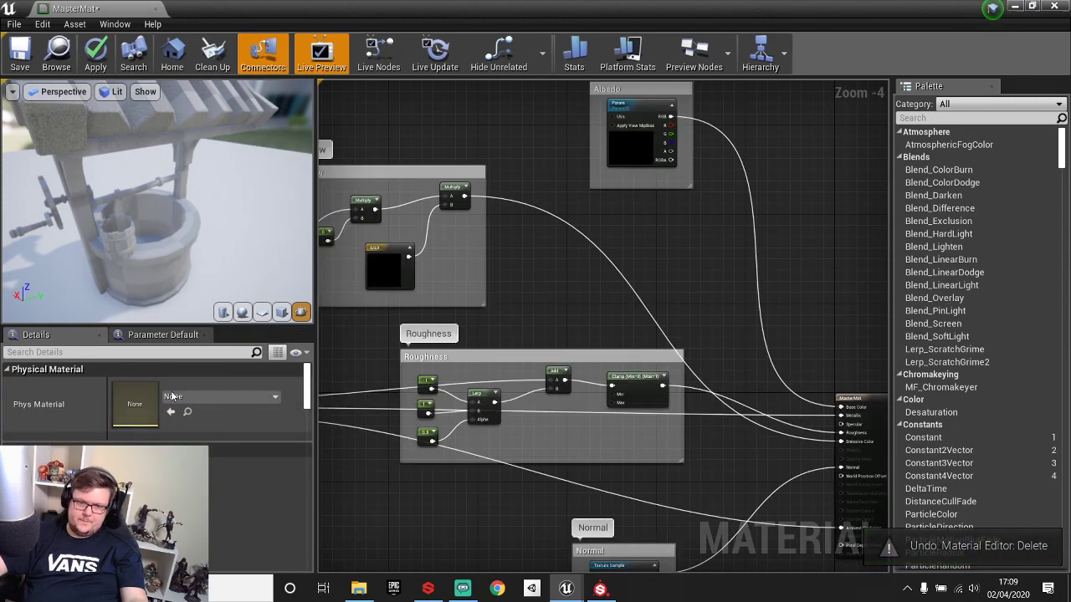
{"action": "left_click", "coordinate": [634, 138]}
{"action": "left_click", "coordinate": [145, 386]}
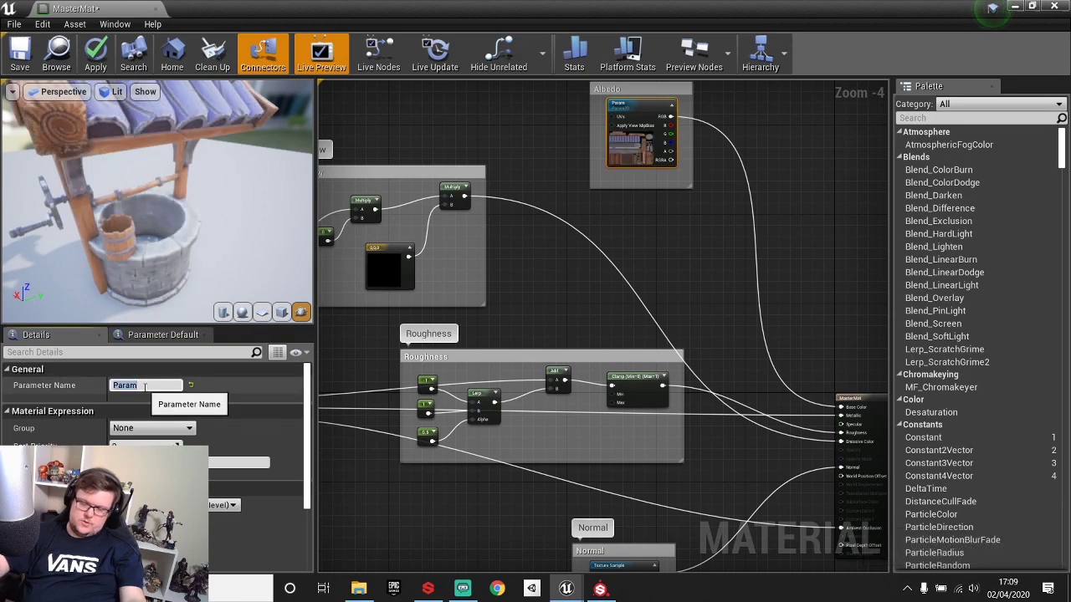
{"action": "type", "text": "Albedo"}
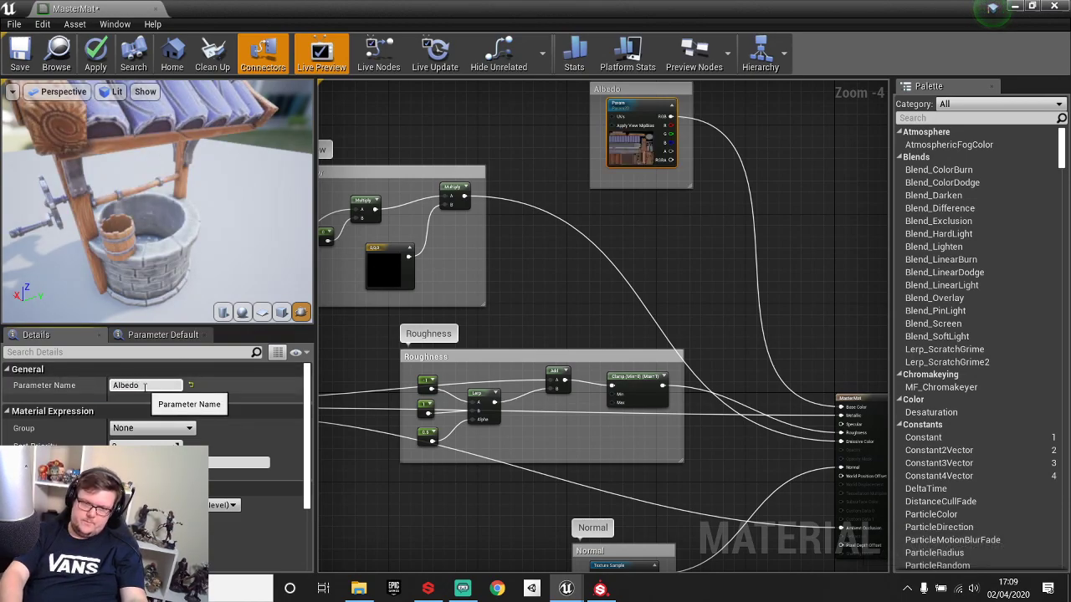
{"action": "key", "text": "Return"}
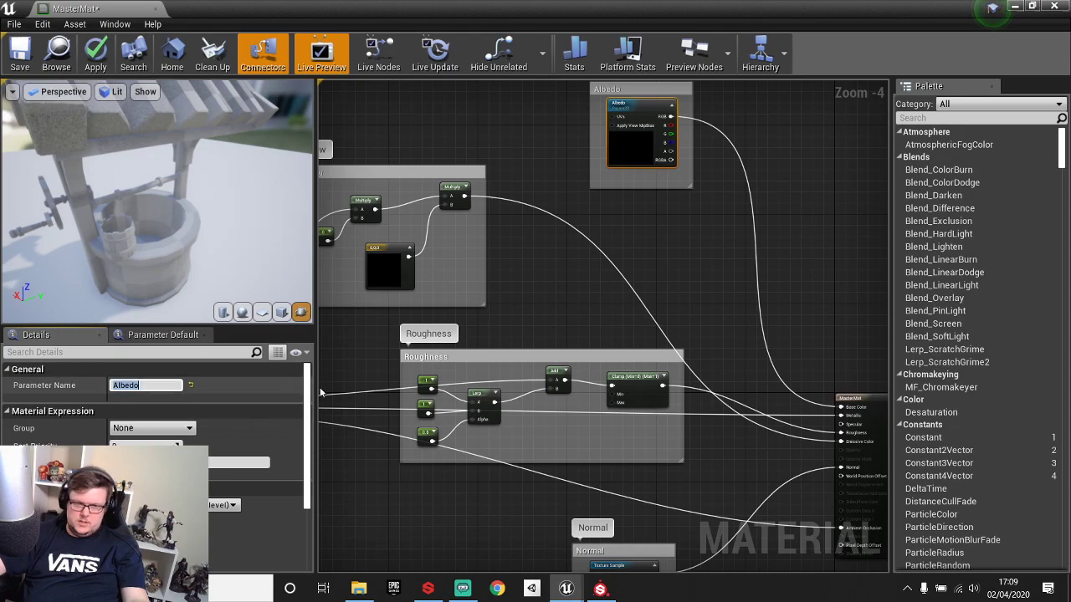
Convert the black three-component colour constant in the Glow comment box to a parameter named "Glow Colour".
{"action": "right_click_drag", "start_coordinate": [410, 258], "coordinate": [607, 233]}
{"action": "left_click", "coordinate": [581, 251]}
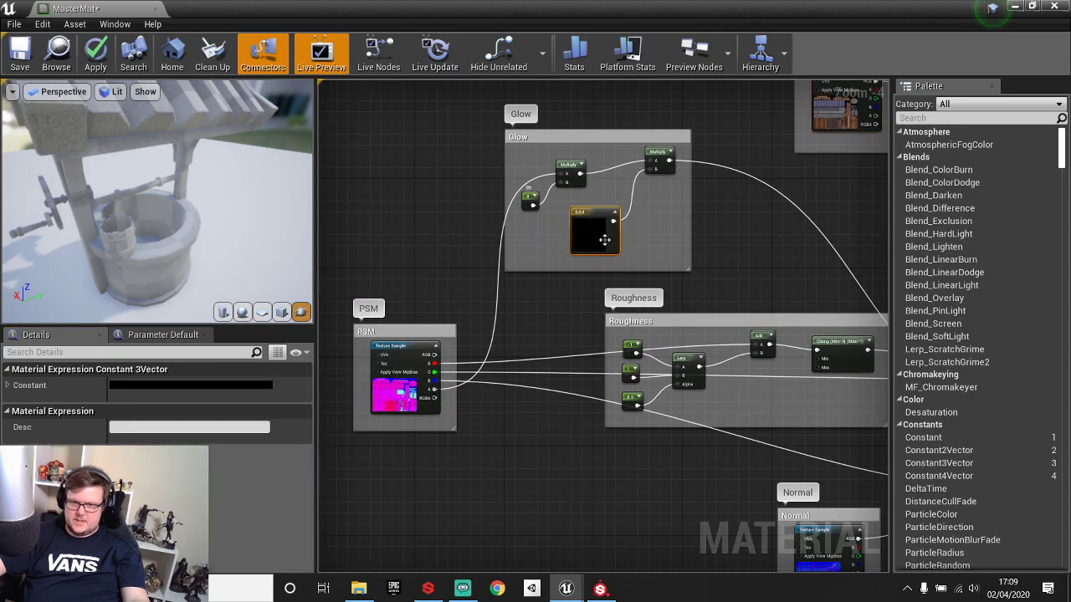
{"action": "right_click", "coordinate": [591, 232]}
{"action": "left_click", "coordinate": [639, 239]}
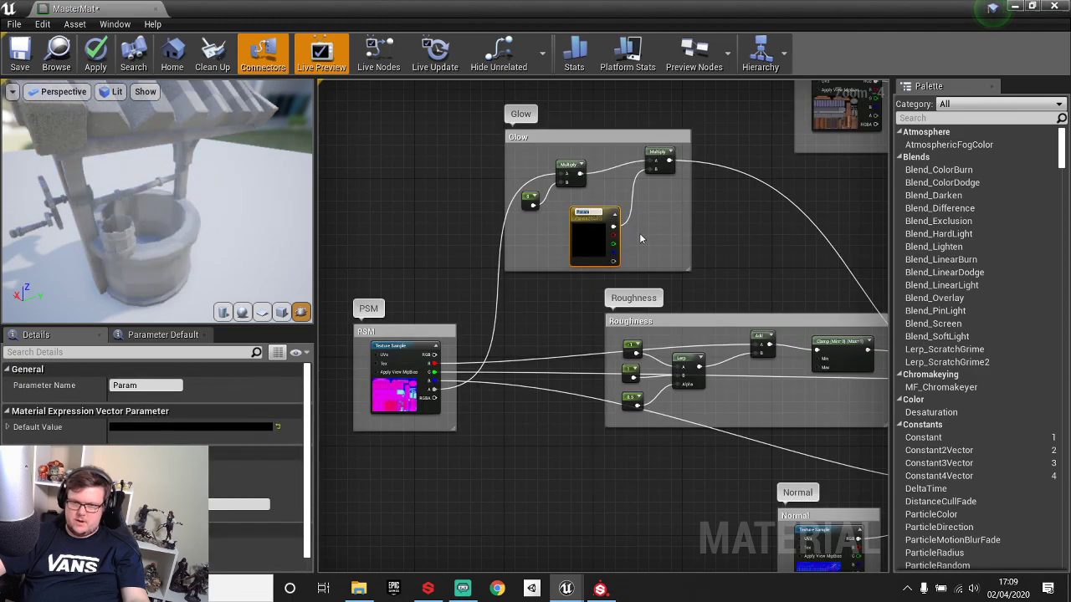
{"action": "left_click", "coordinate": [151, 384]}
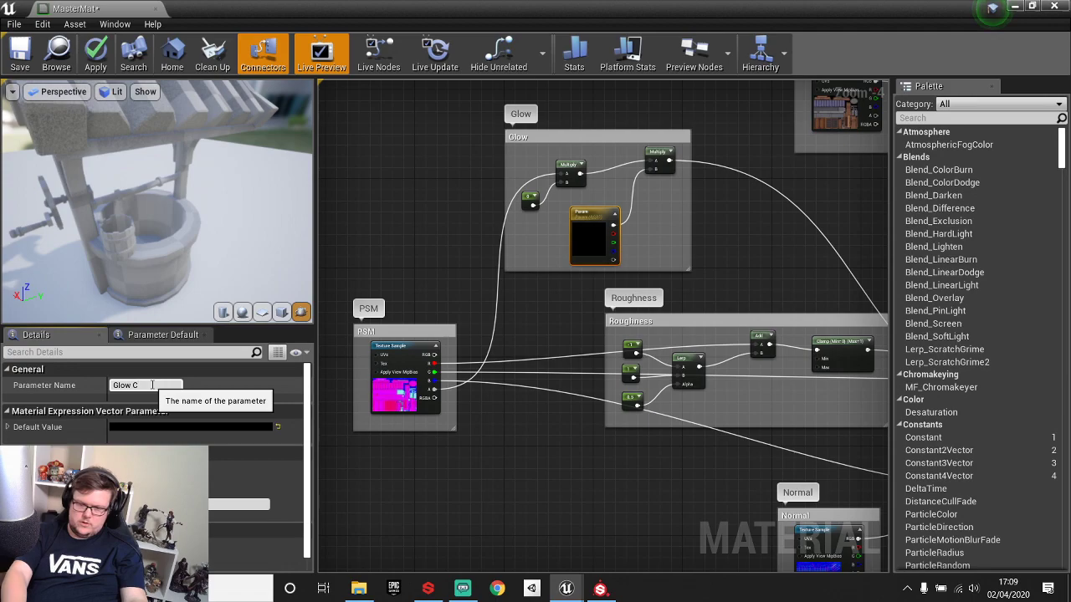
{"action": "key", "text": "Return"}
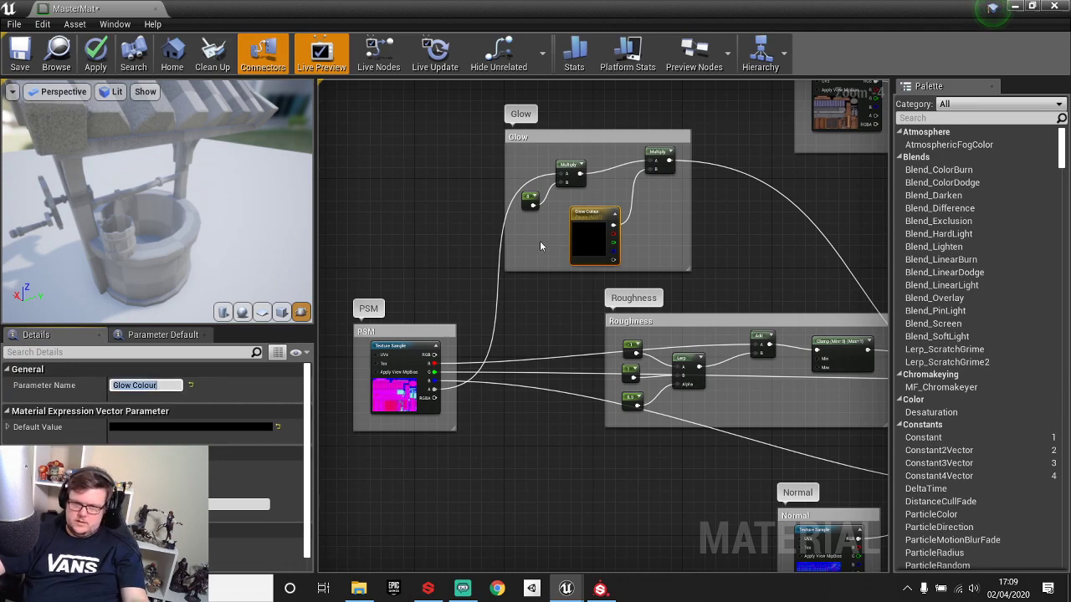
Convert the scalar constant feeding the first Multiply in the Glow box to a parameter named "Glow Control".
{"action": "left_click", "coordinate": [529, 199]}
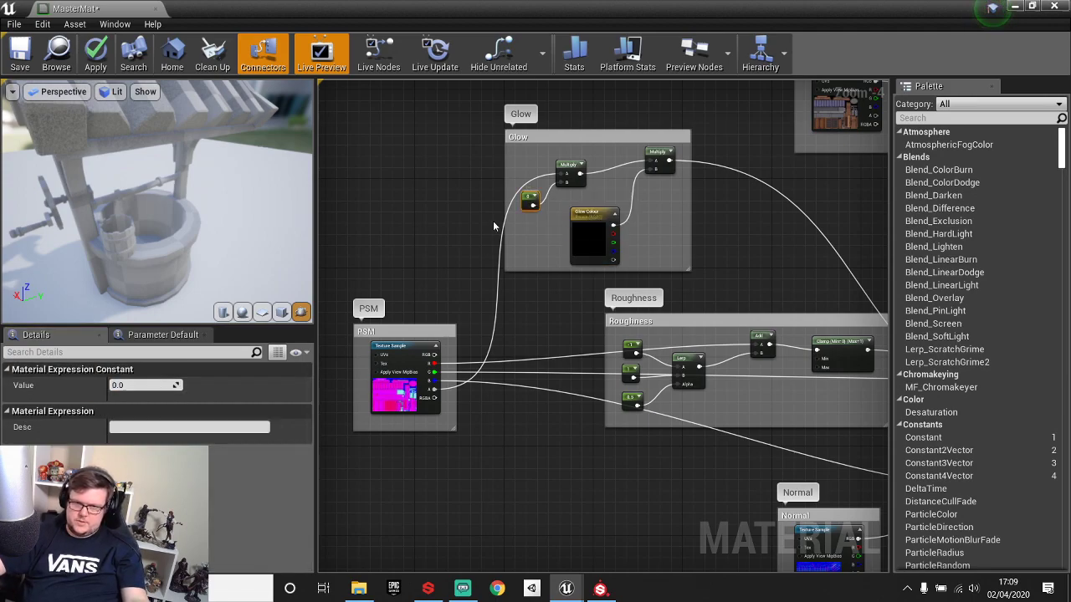
{"action": "right_click", "coordinate": [530, 201]}
{"action": "left_click", "coordinate": [577, 207]}
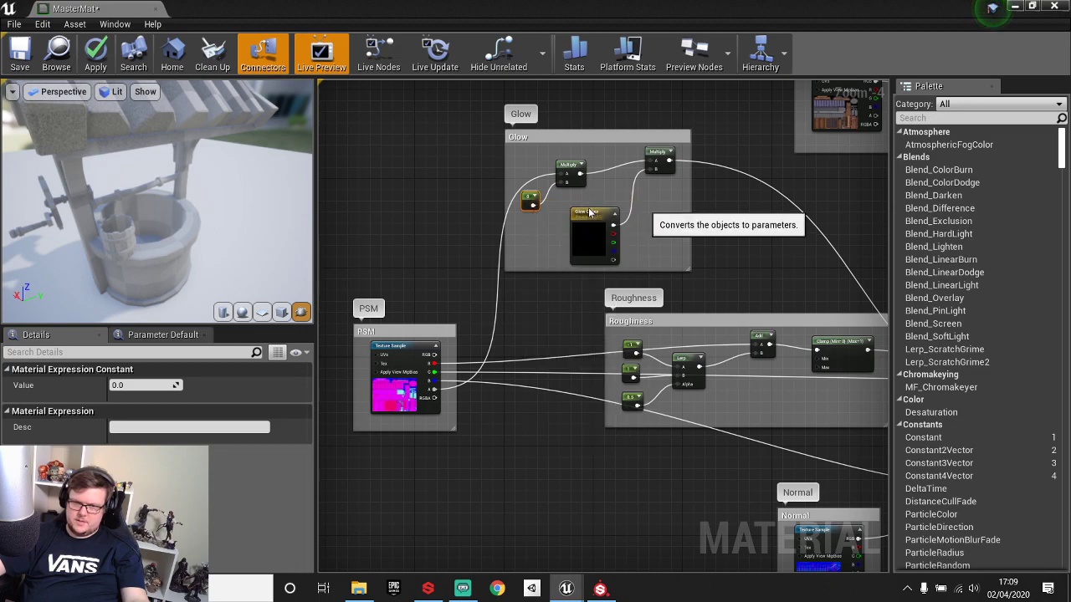
{"action": "left_click", "coordinate": [148, 385]}
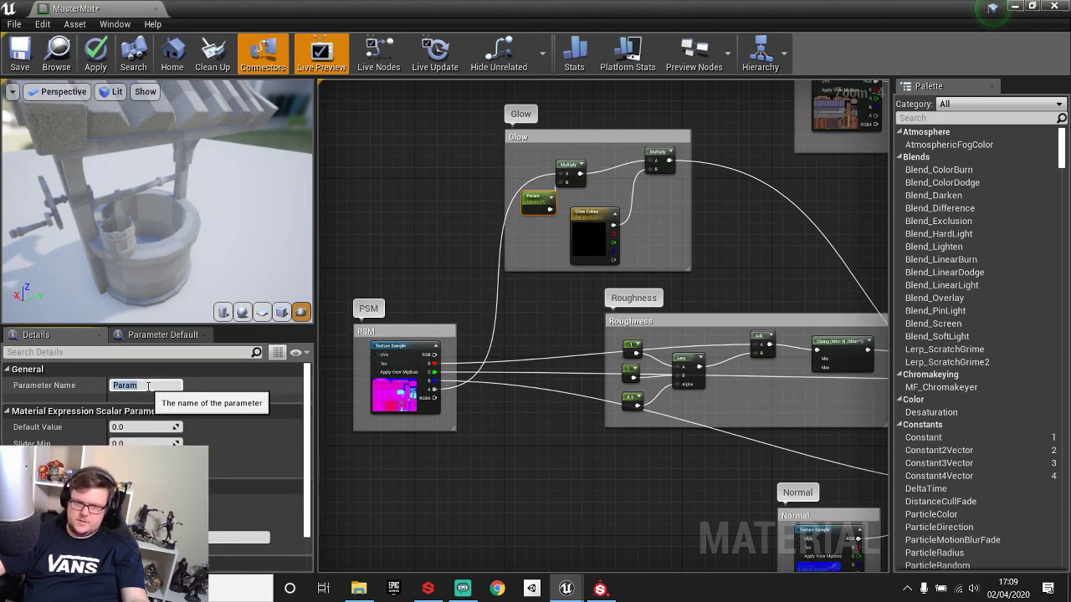
{"action": "type", "text": "Glow Control"}
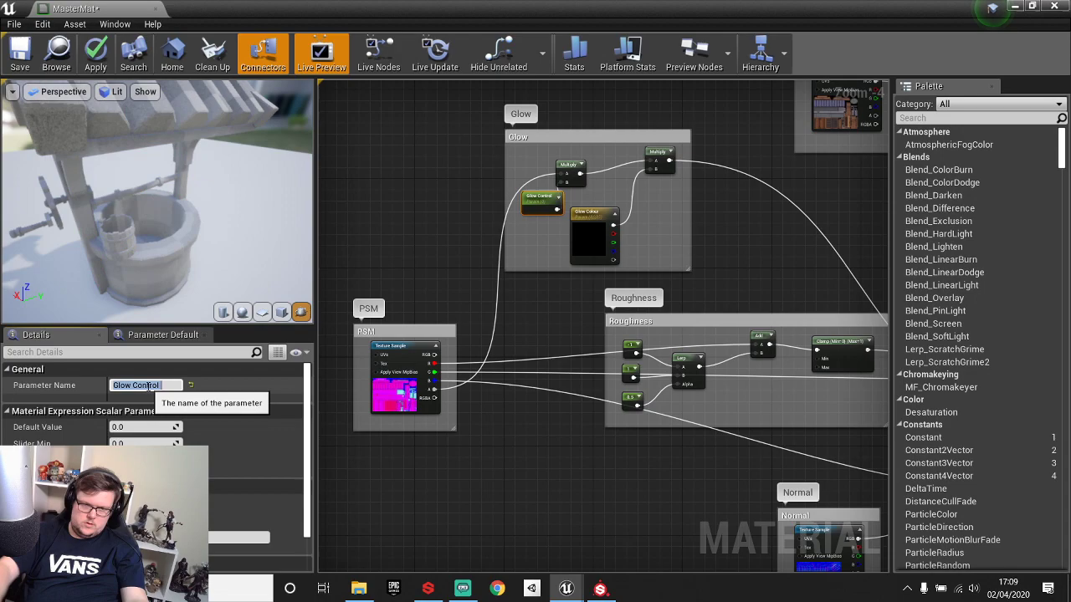
{"action": "key", "text": "Return"}
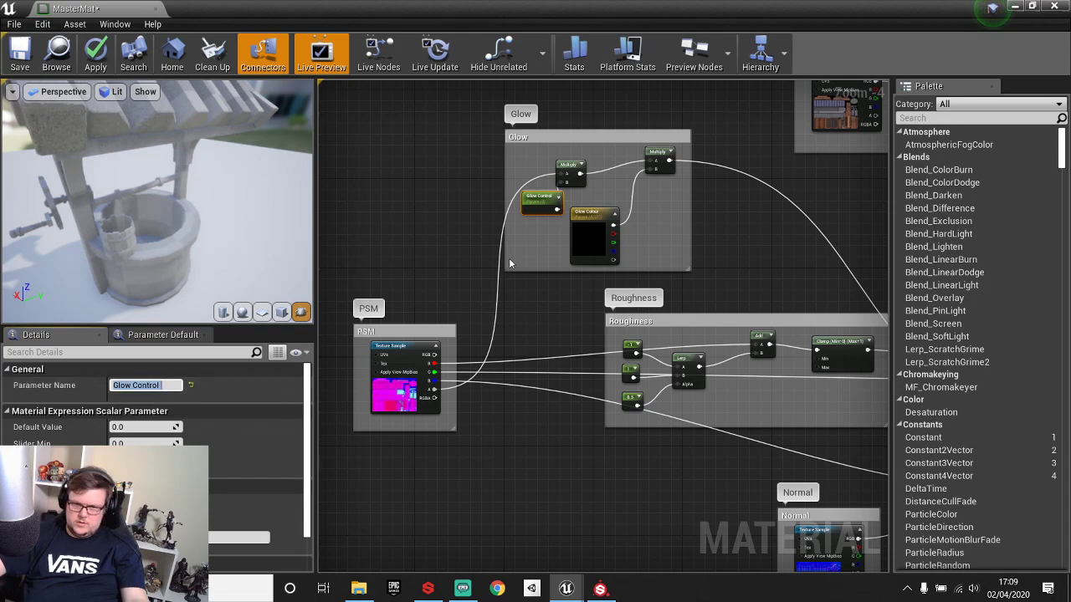
Convert the packed-channel Texture Sample in the PSM comment box to a parameter named "PSM".
{"action": "left_click", "coordinate": [412, 355]}
{"action": "right_click", "coordinate": [412, 355]}
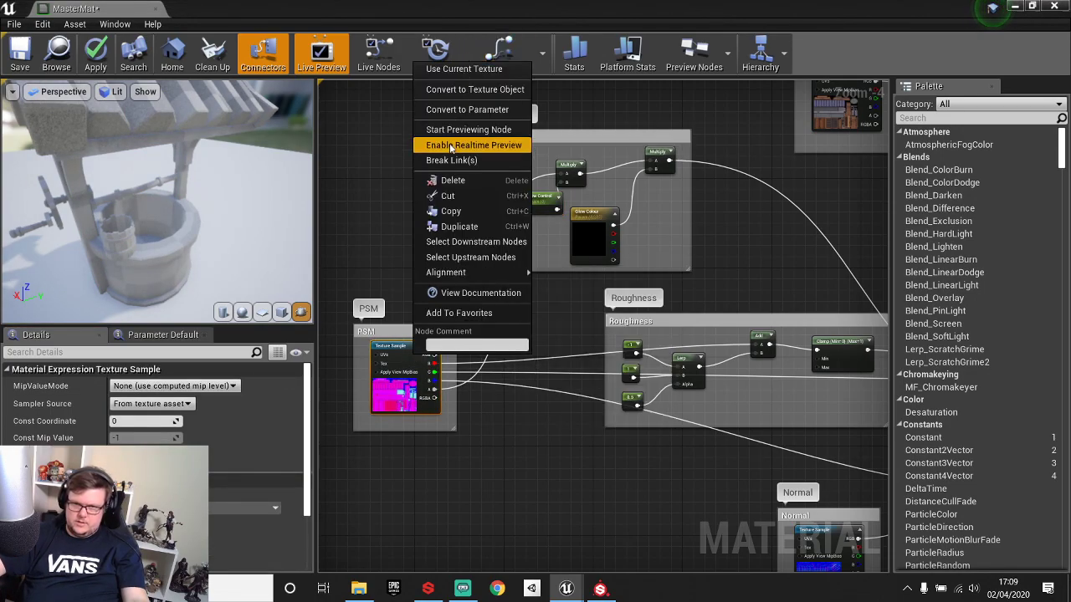
{"action": "left_click", "coordinate": [459, 111]}
{"action": "left_click", "coordinate": [155, 386]}
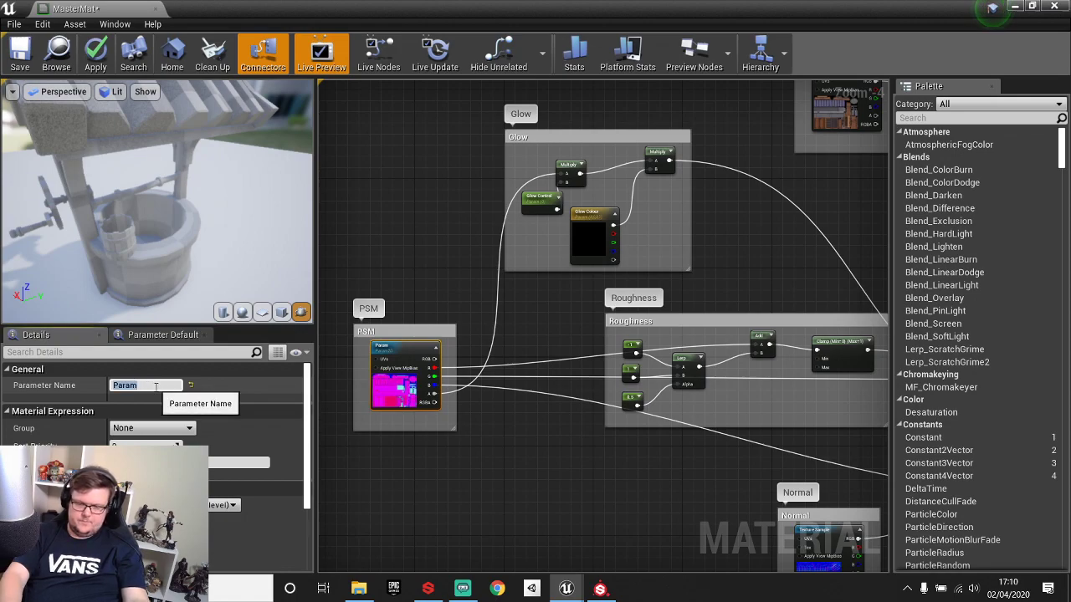
{"action": "type", "text": "PSM"}
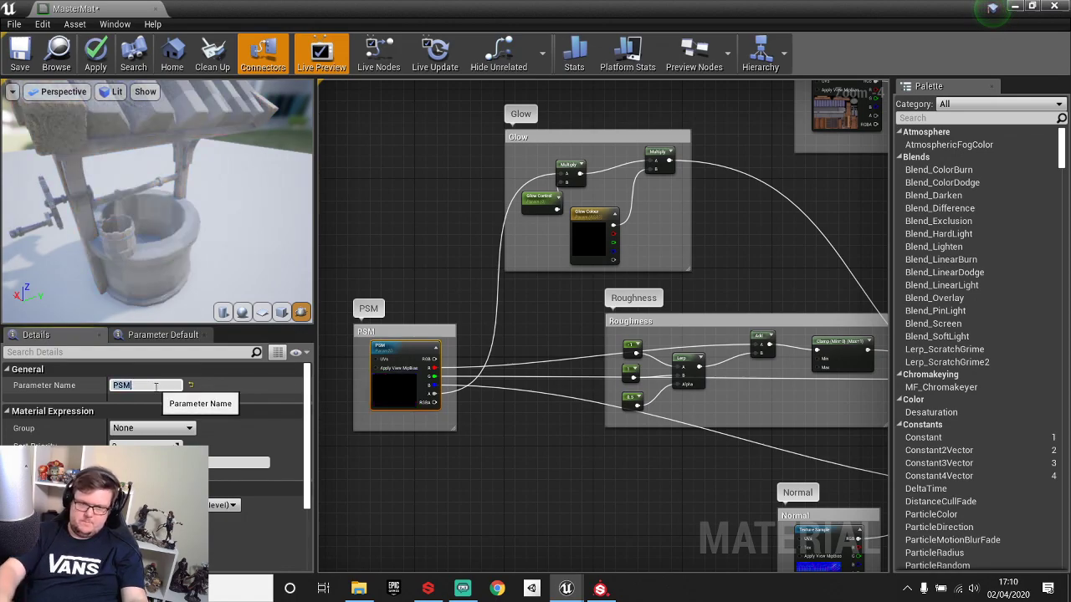
Convert the normal map Texture Sample in the Normal comment box to a parameter named "Normal".
{"action": "right_click_drag", "start_coordinate": [816, 555], "coordinate": [495, 410]}
{"action": "left_click", "coordinate": [494, 410]}
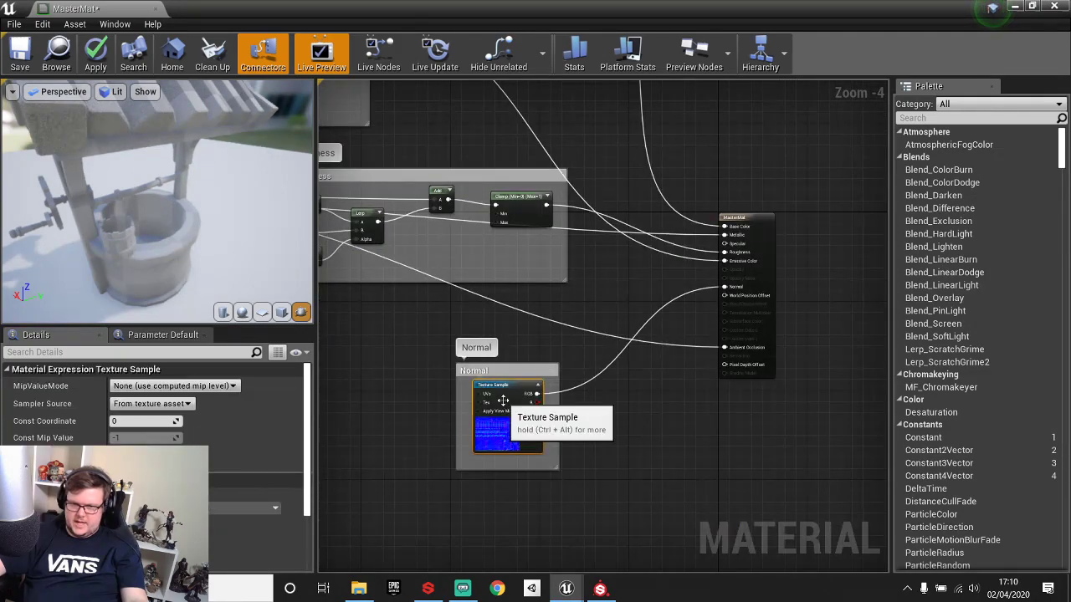
{"action": "right_click", "coordinate": [502, 430]}
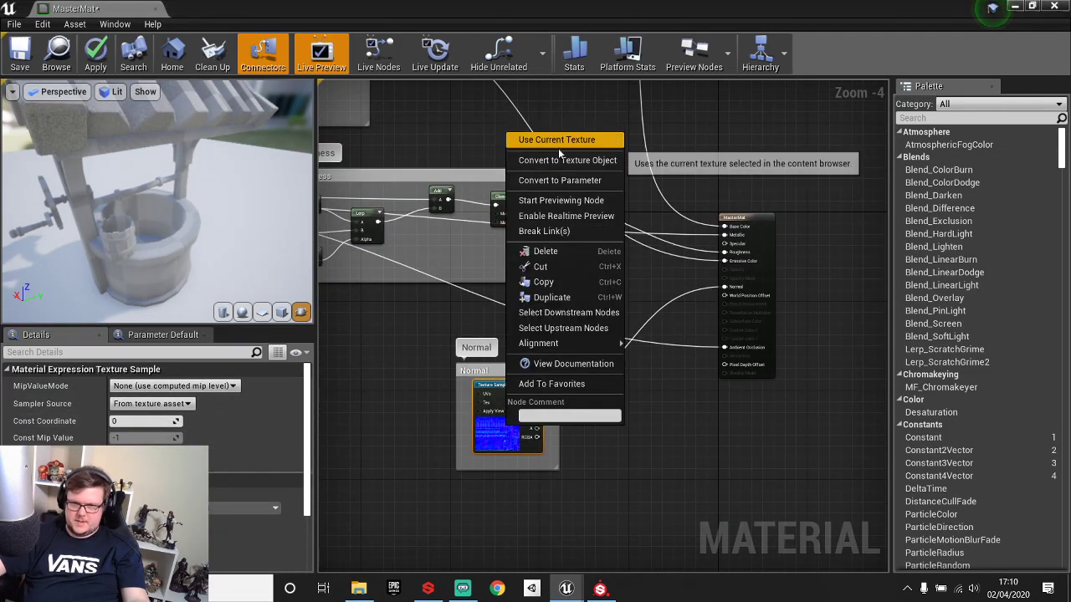
{"action": "left_click", "coordinate": [552, 186]}
{"action": "left_click", "coordinate": [153, 385]}
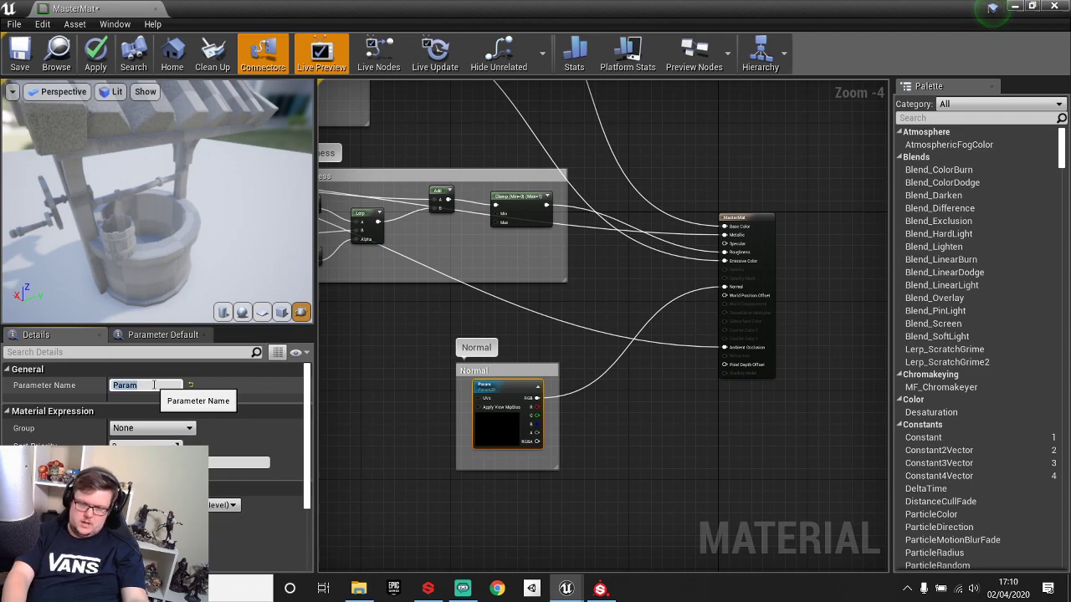
{"action": "type", "text": "Norma"}
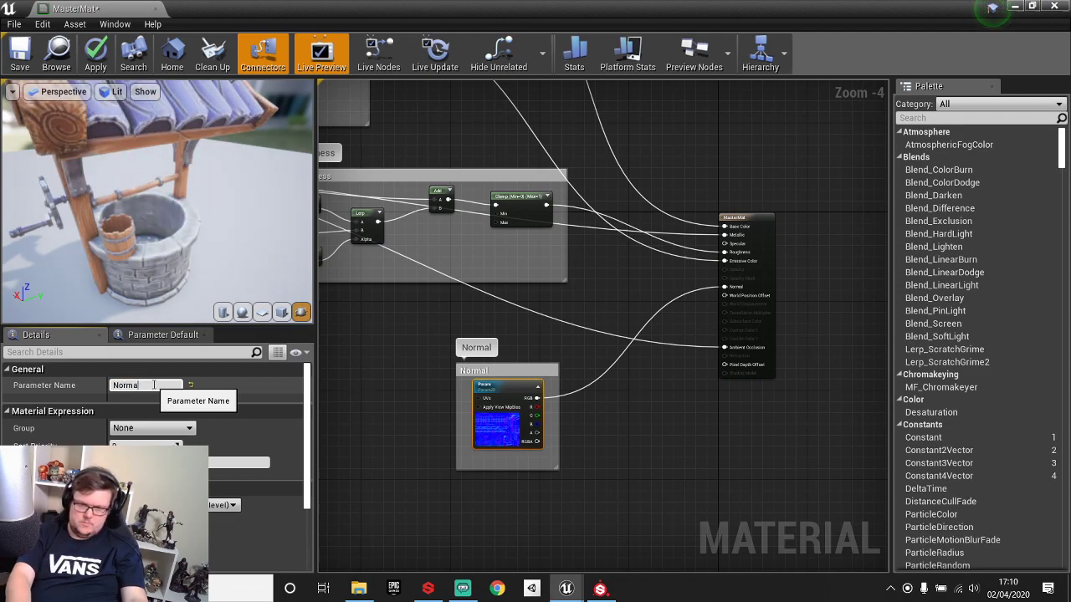
{"action": "type", "text": "l"}
{"action": "key", "text": "Return"}
Convert the 0.5 constant driving the Lerp's Alpha in the Roughness box to a parameter named "Roughness Control".
{"action": "right_click_drag", "start_coordinate": [339, 251], "coordinate": [696, 307]}
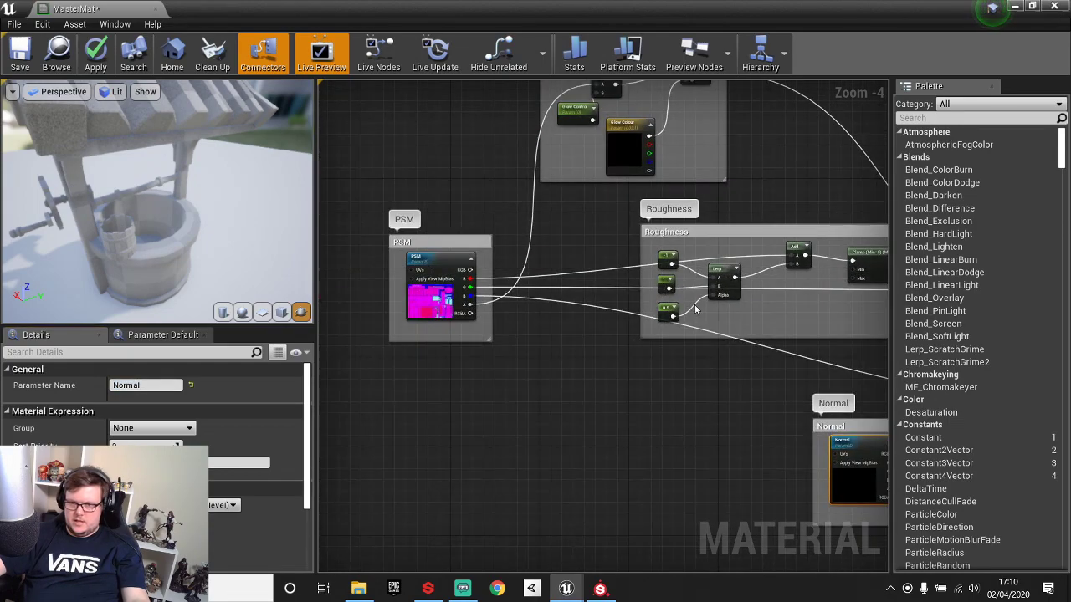
{"action": "left_click", "coordinate": [666, 316]}
{"action": "right_click", "coordinate": [660, 311]}
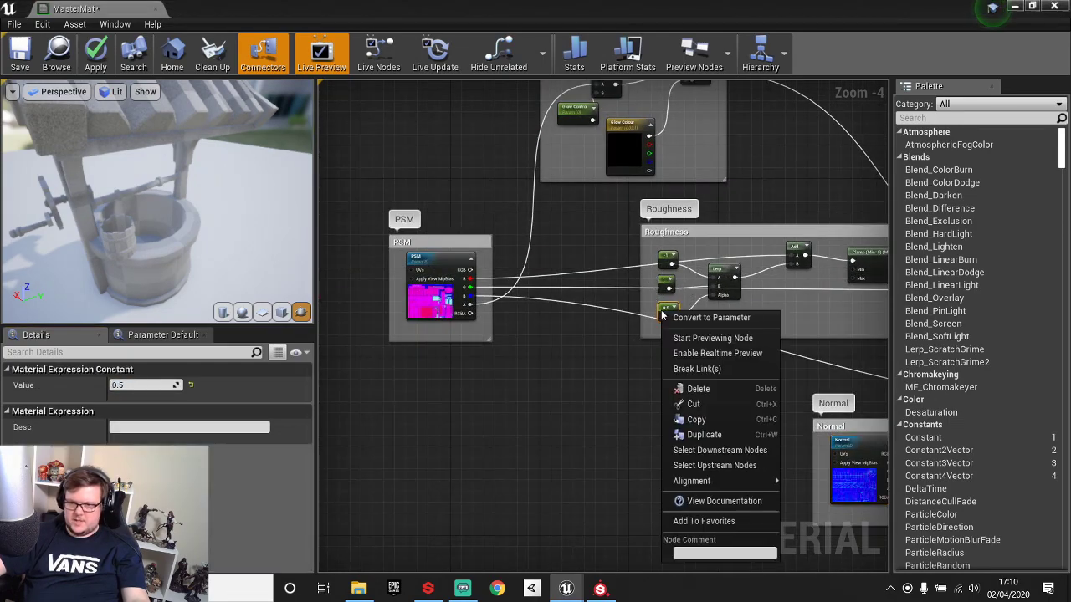
{"action": "left_click", "coordinate": [686, 314]}
{"action": "left_click", "coordinate": [154, 385]}
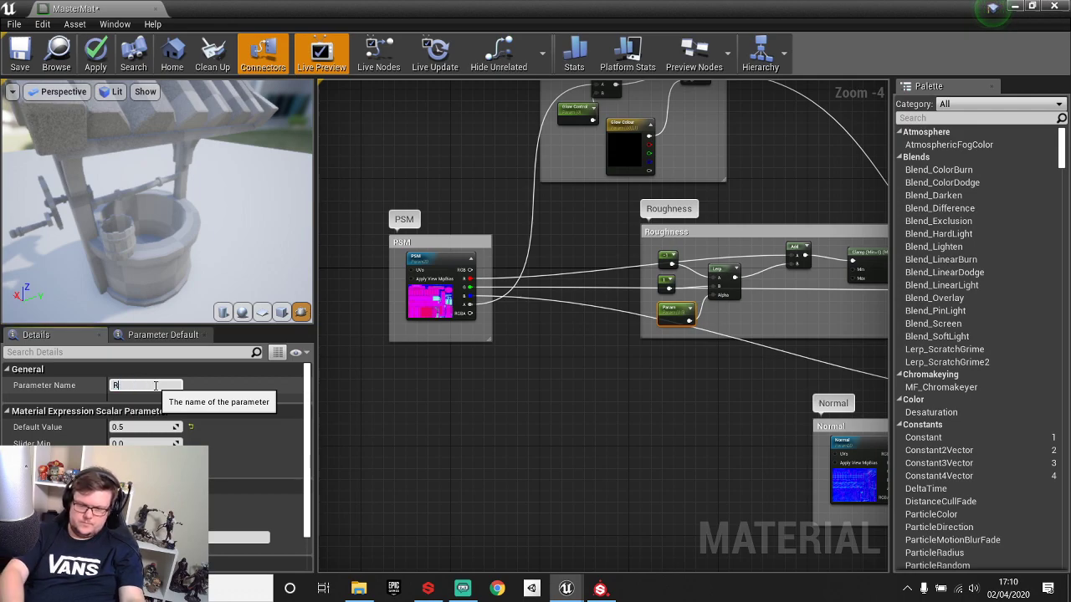
{"action": "type", "text": "Roughness Control"}
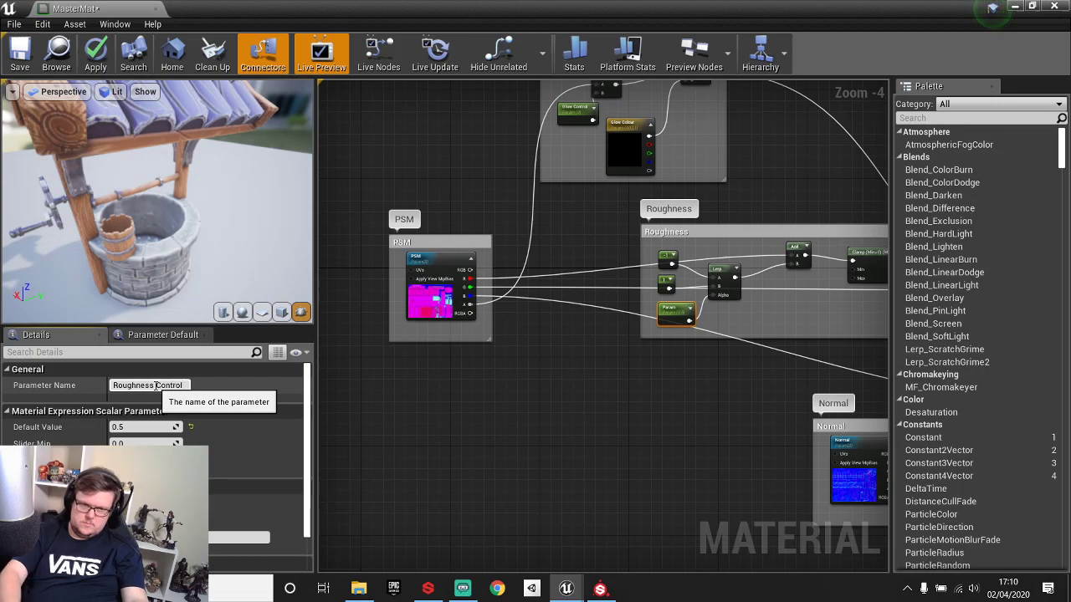
{"action": "key", "text": "Return"}
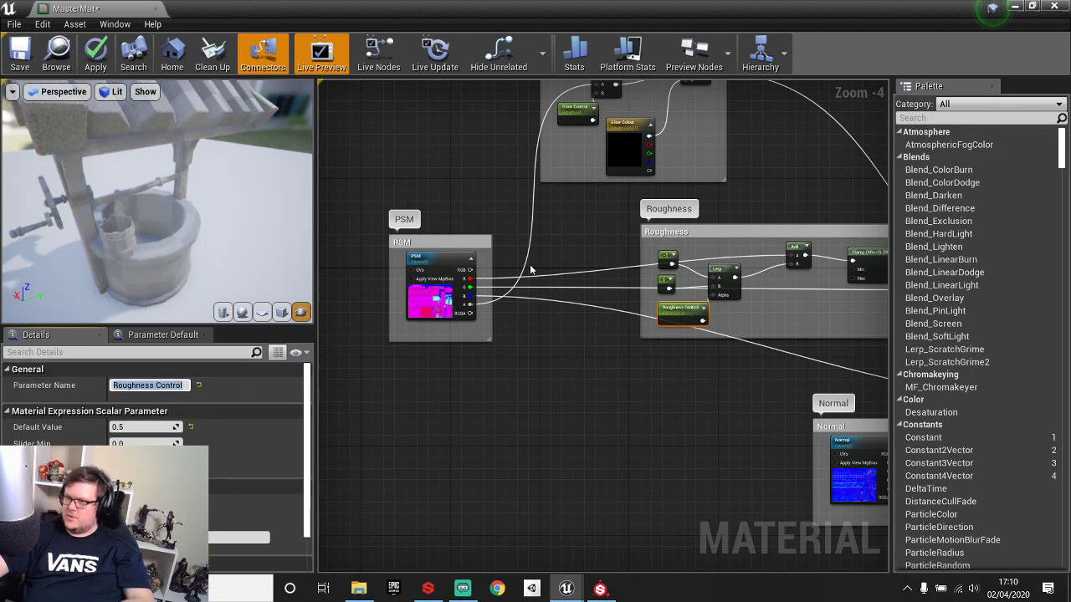
Create a material instance based on MasterMat in the StylWell content folder.
{"action": "right_click_drag", "start_coordinate": [536, 309], "coordinate": [349, 382]}
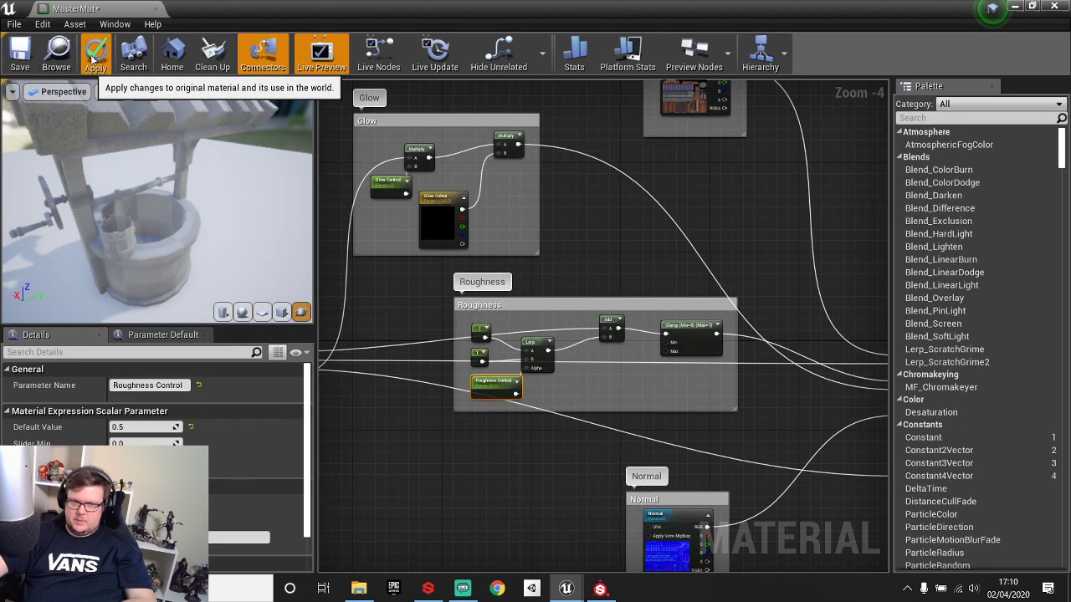
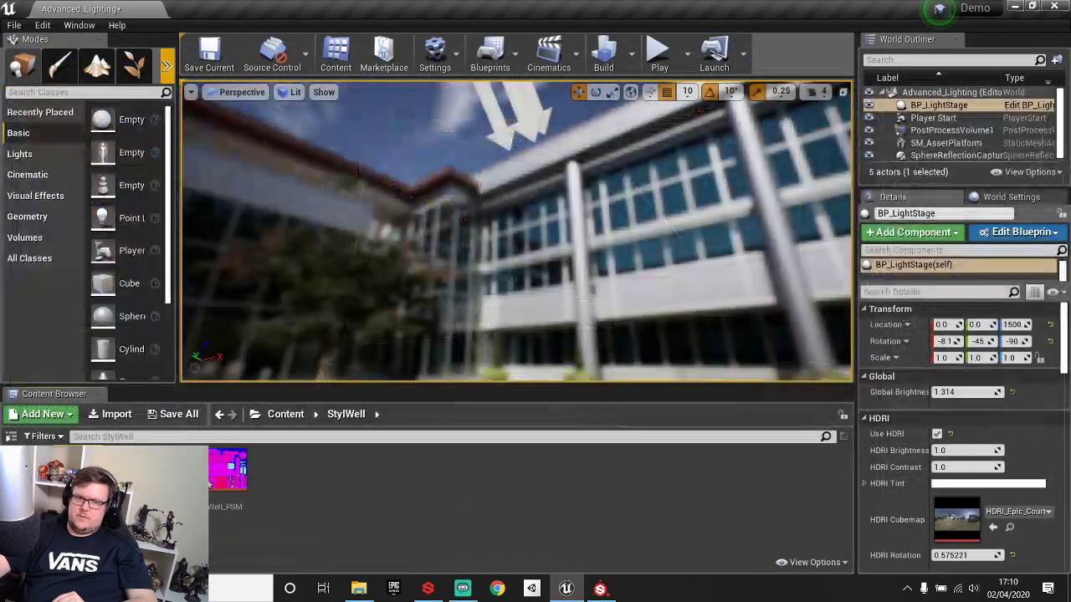
{"action": "right_click", "coordinate": [224, 471]}
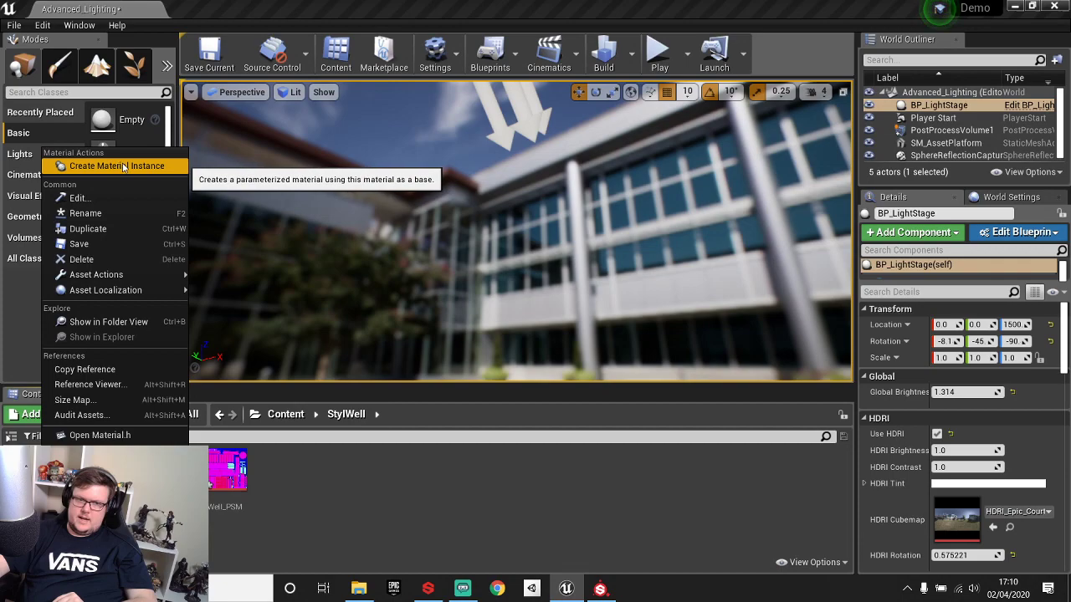
{"action": "left_click", "coordinate": [125, 167]}
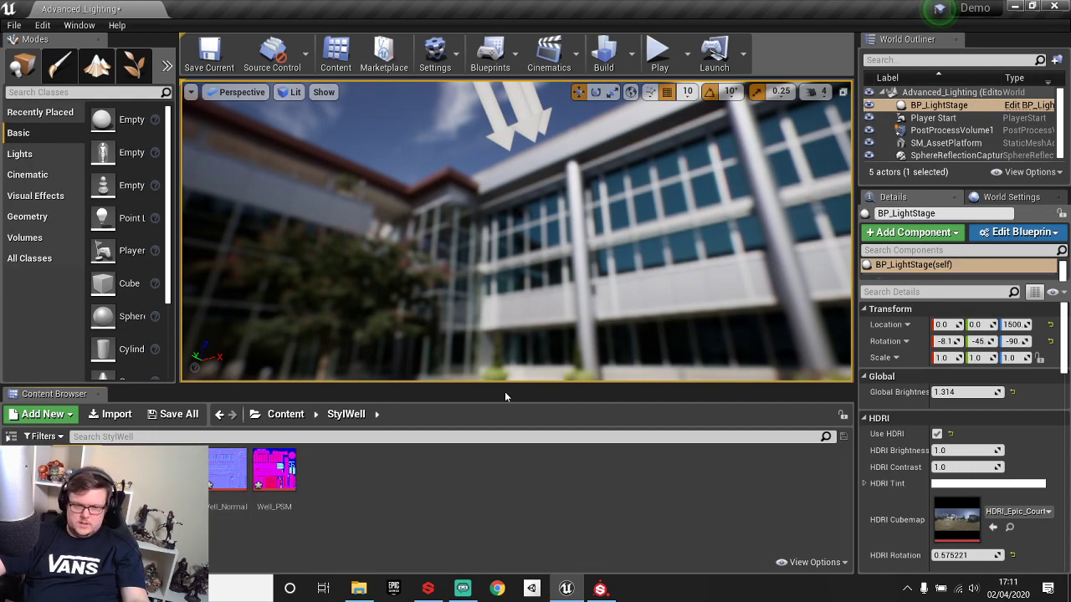
Switch to File Explorer and open the Cenotaph project's images folder under Table Flip Games > Cenotaph > Art > Maya > Cenotaph.
{"action": "left_click", "coordinate": [360, 589]}
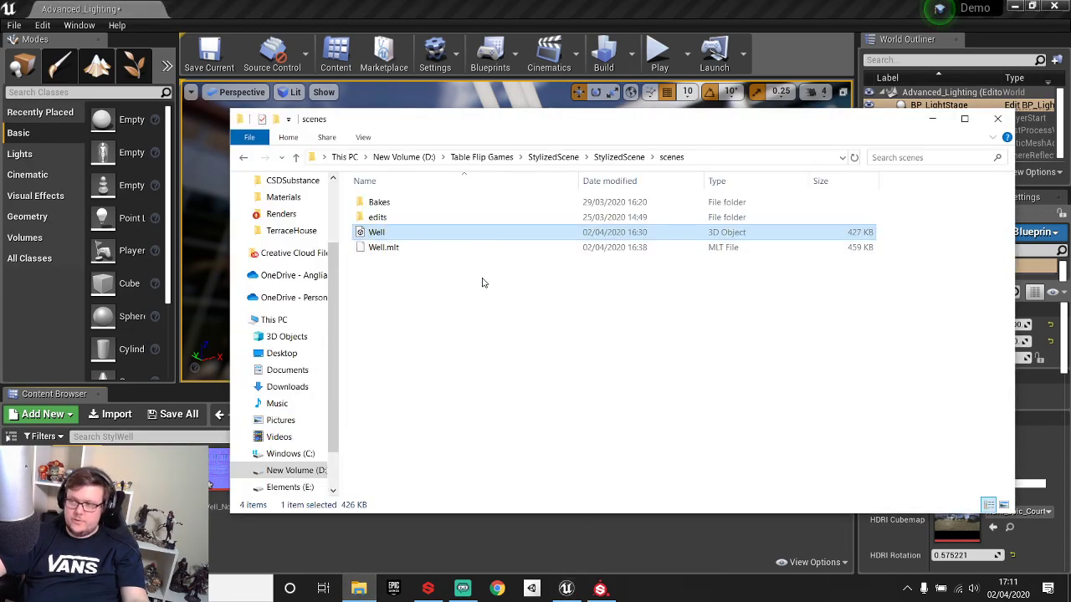
{"action": "key", "text": "alt+Left"}
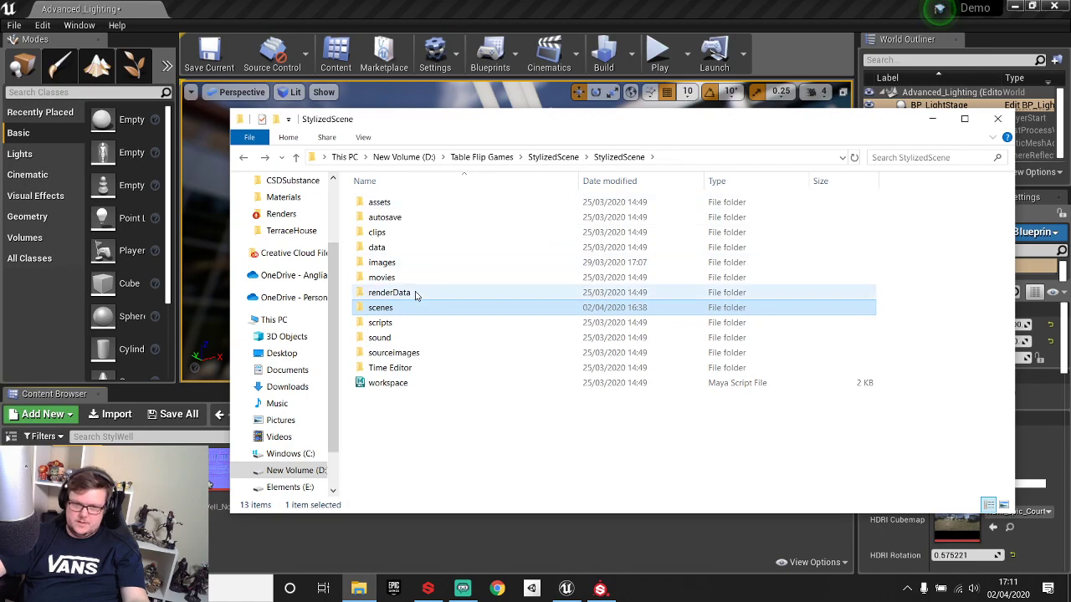
{"action": "key", "text": "alt+Left"}
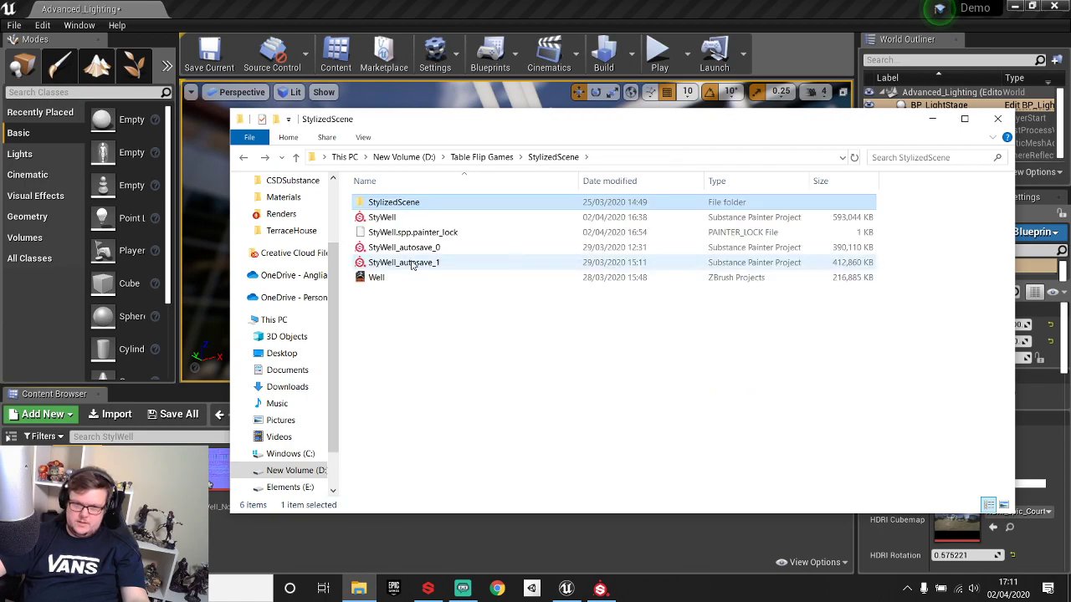
{"action": "key", "text": "alt+Left"}
{"action": "left_click", "coordinate": [407, 203]}
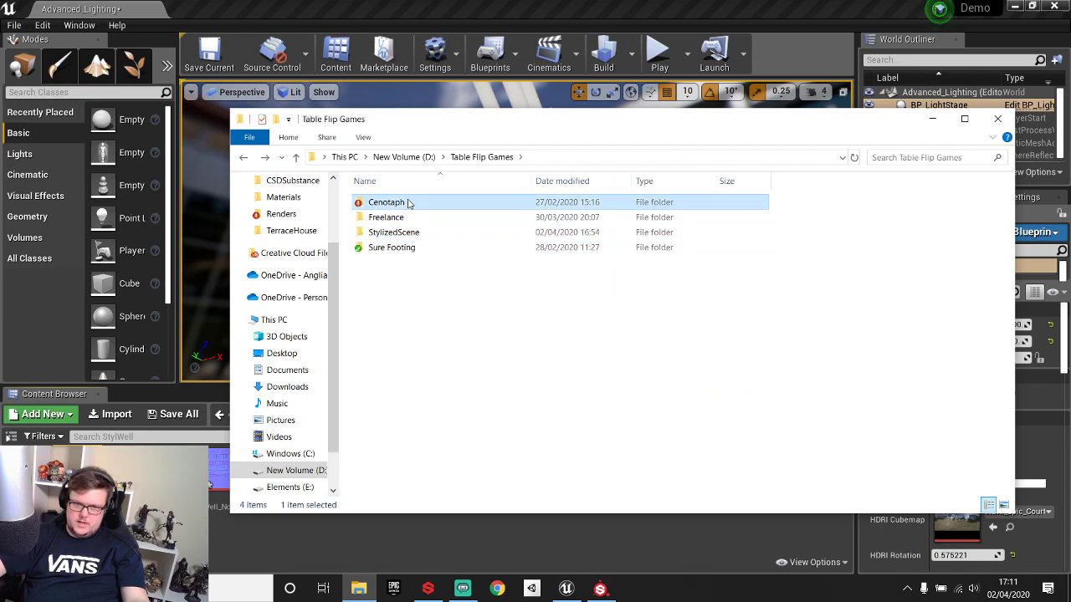
{"action": "double_click", "coordinate": [407, 202]}
{"action": "double_click", "coordinate": [387, 216]}
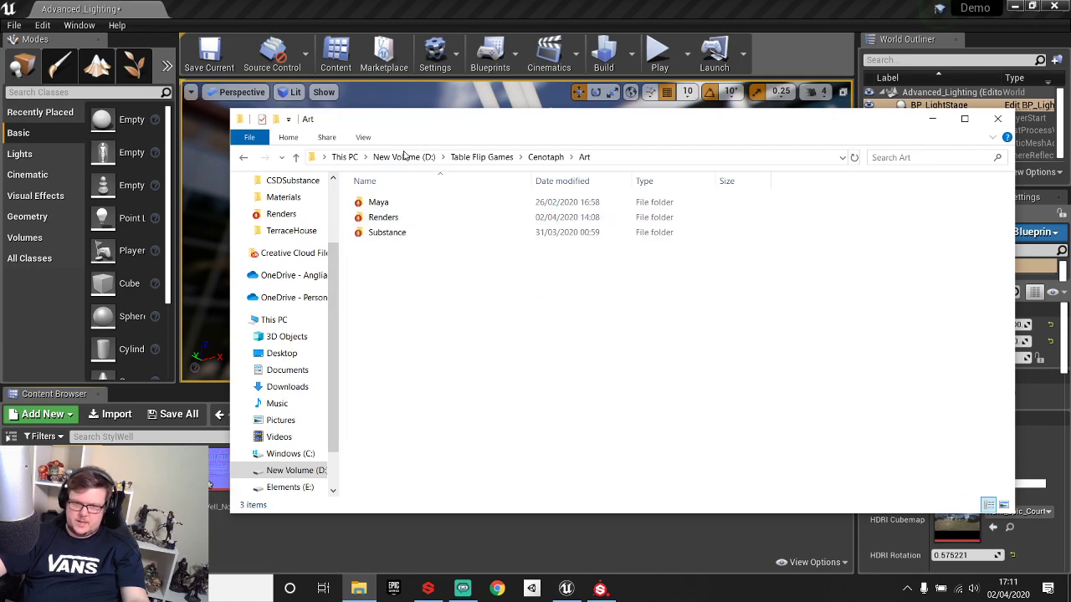
{"action": "double_click", "coordinate": [395, 204]}
{"action": "double_click", "coordinate": [400, 205]}
{"action": "left_click", "coordinate": [385, 263]}
{"action": "double_click", "coordinate": [386, 263]}
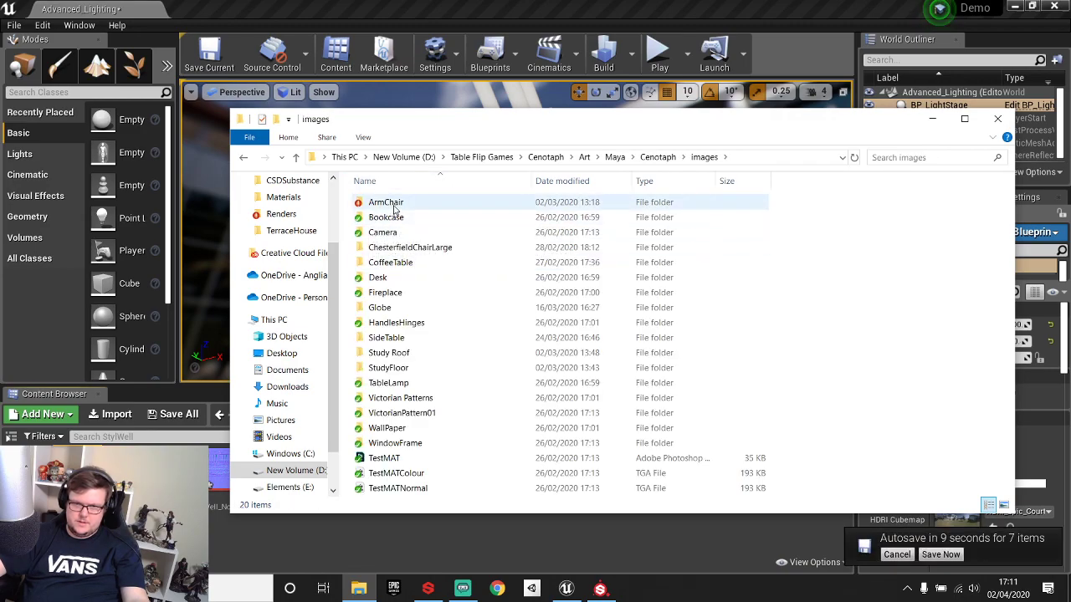
Import the BookcaseAlbedo, BookcaseNRM and BookcasePSM textures from the Bookcase folder into Unreal's StylWell content folder.
{"action": "double_click", "coordinate": [395, 219]}
{"action": "left_click", "coordinate": [388, 216]}
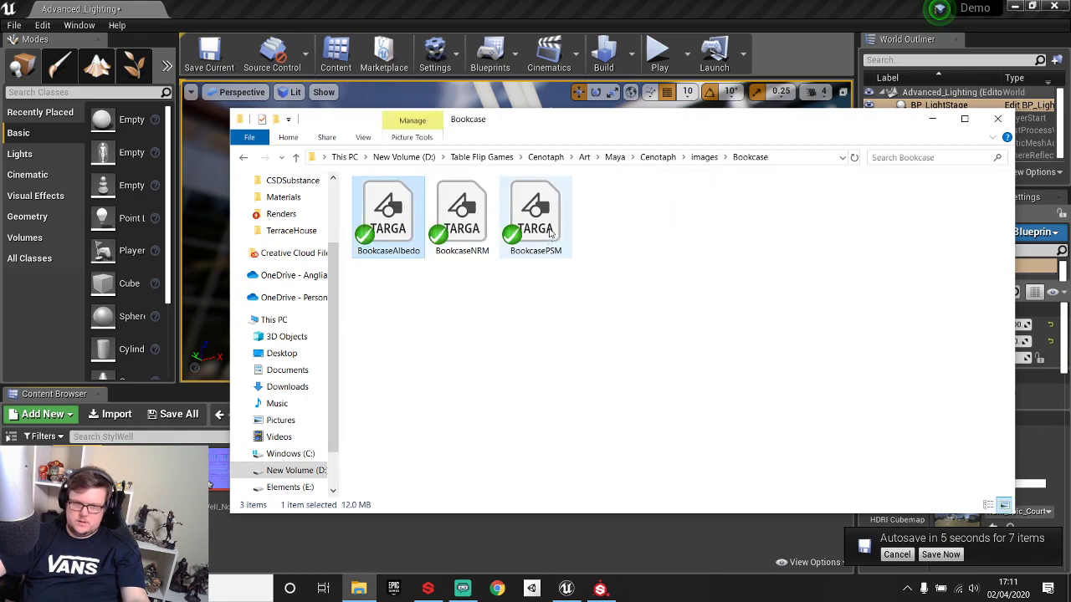
{"action": "left_click", "coordinate": [535, 216], "text": "shift"}
{"action": "left_click_drag", "start_coordinate": [535, 216], "coordinate": [429, 539]}
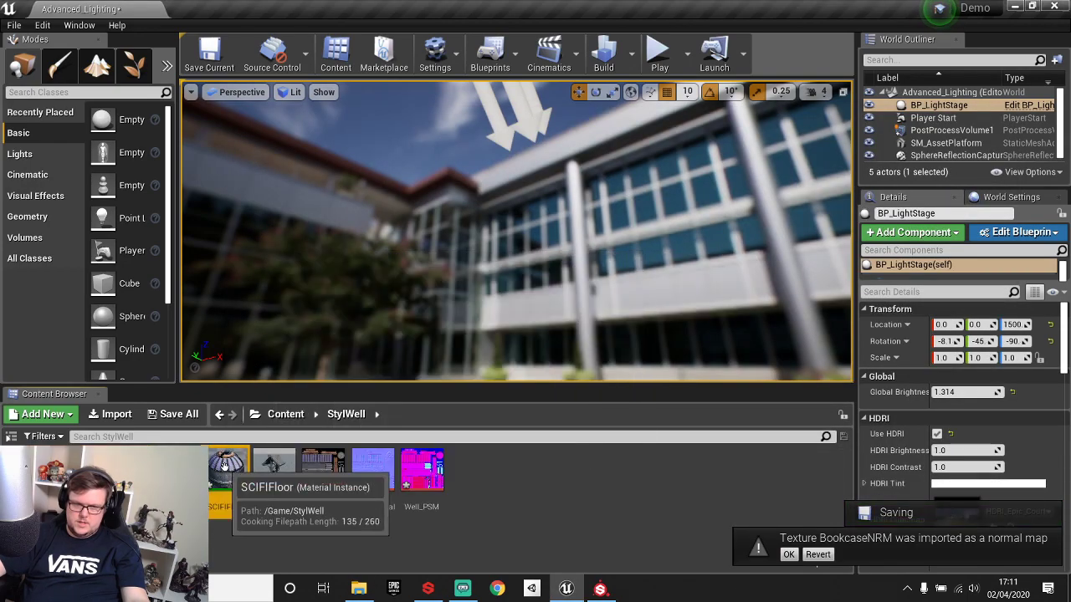
Rename the SCIFIFloor material instance in the StylWell folder, starting the new name with "S".
{"action": "right_click", "coordinate": [229, 473]}
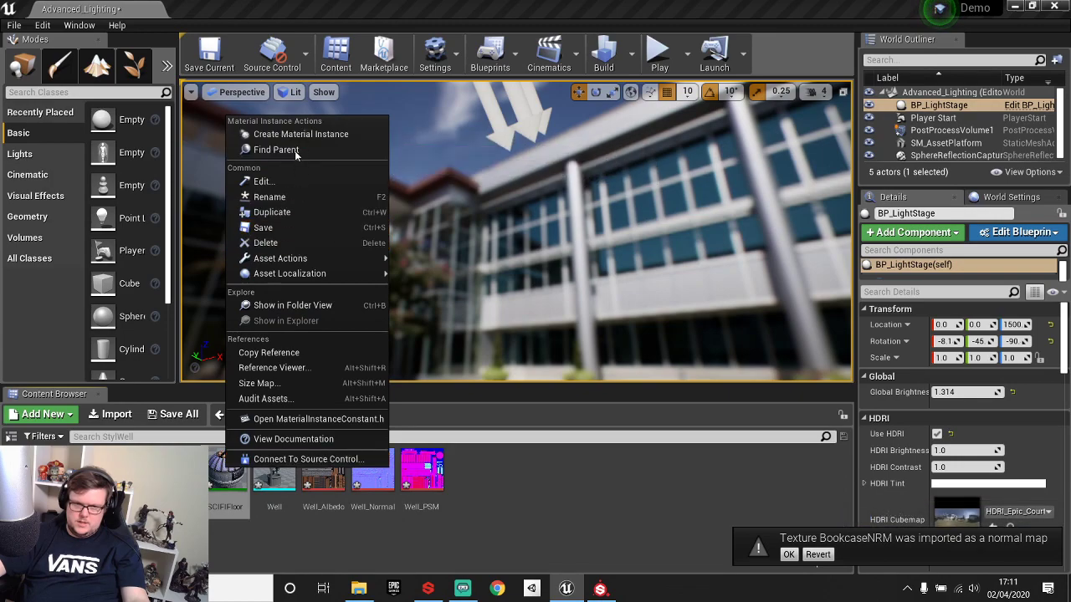
{"action": "left_click", "coordinate": [270, 196]}
{"action": "key", "text": "BackSpace"}
{"action": "type", "text": "S"}
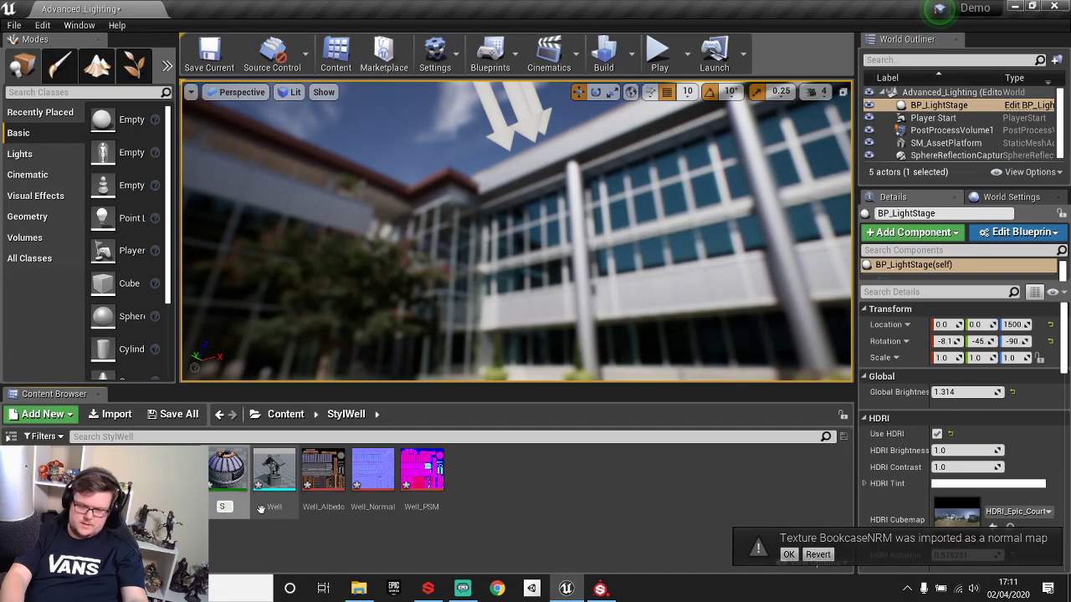
Name the material instance StylWellMat and open it for editing.
{"action": "type", "text": "T"}
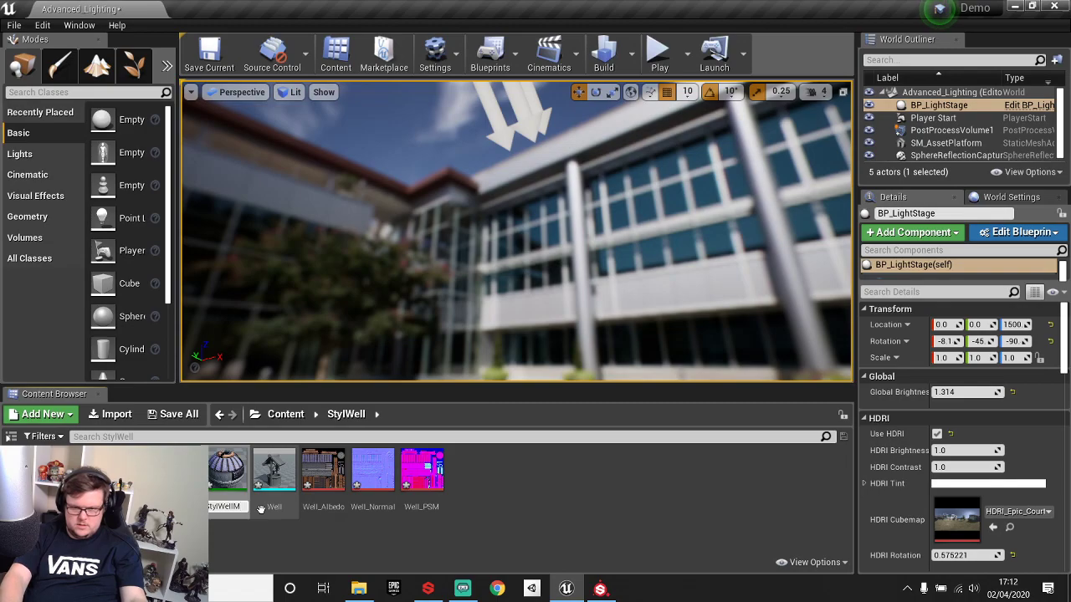
{"action": "key", "text": "Return"}
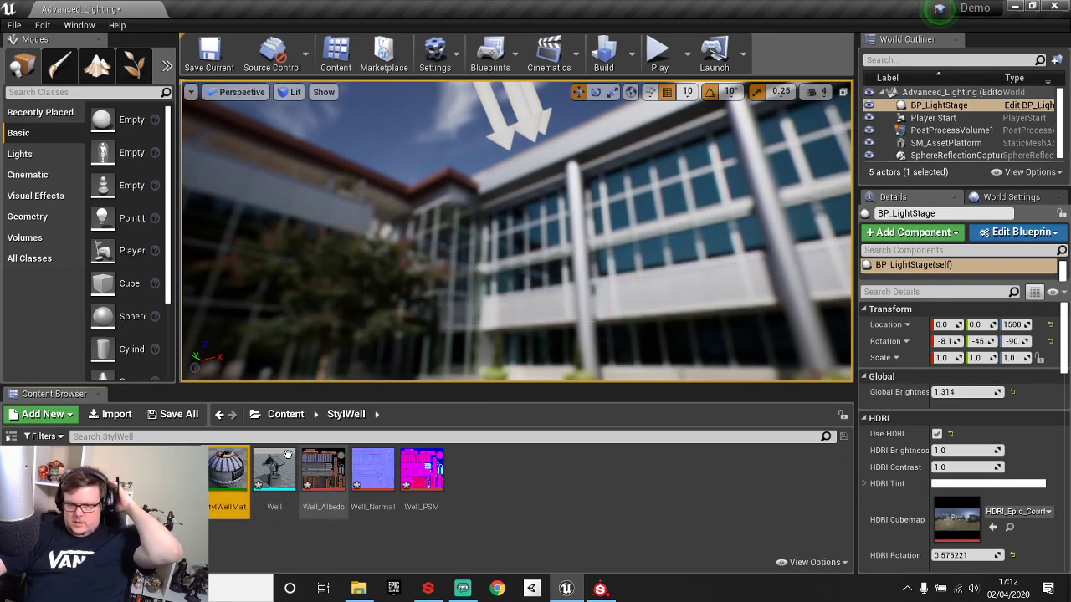
{"action": "double_click", "coordinate": [239, 470]}
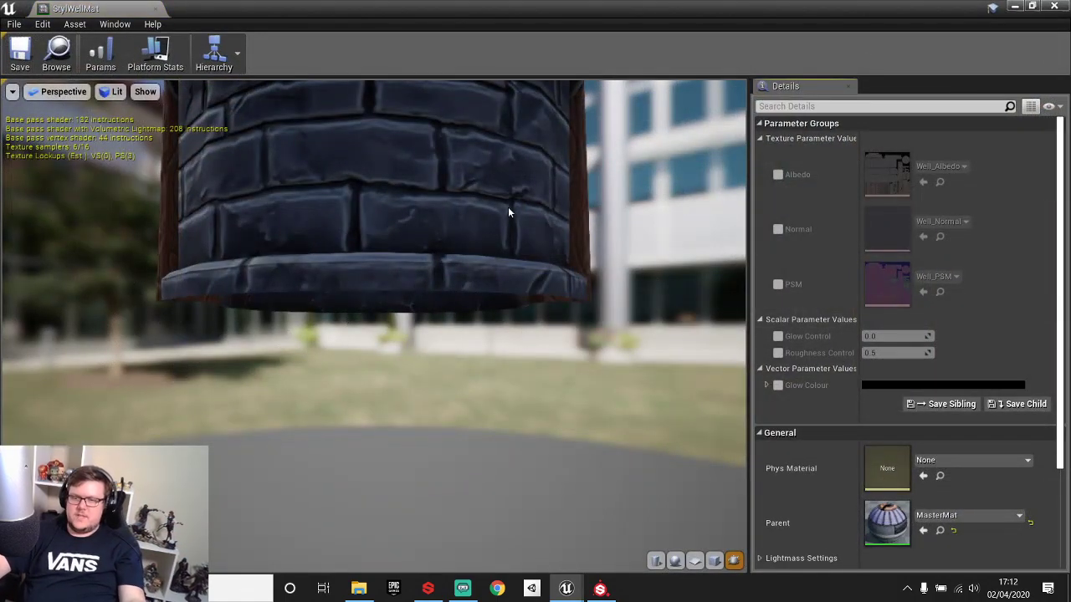
Inspect the whole well in the StylWellMat preview from several angles, and restore the material editor to a smaller floating window.
{"action": "left_click_drag", "start_coordinate": [509, 210], "coordinate": [509, 234]}
{"action": "middle_click_drag", "start_coordinate": [467, 251], "coordinate": [466, 397]}
{"action": "scroll", "coordinate": [466, 396], "scroll_direction": "down", "scroll_amount": 8}
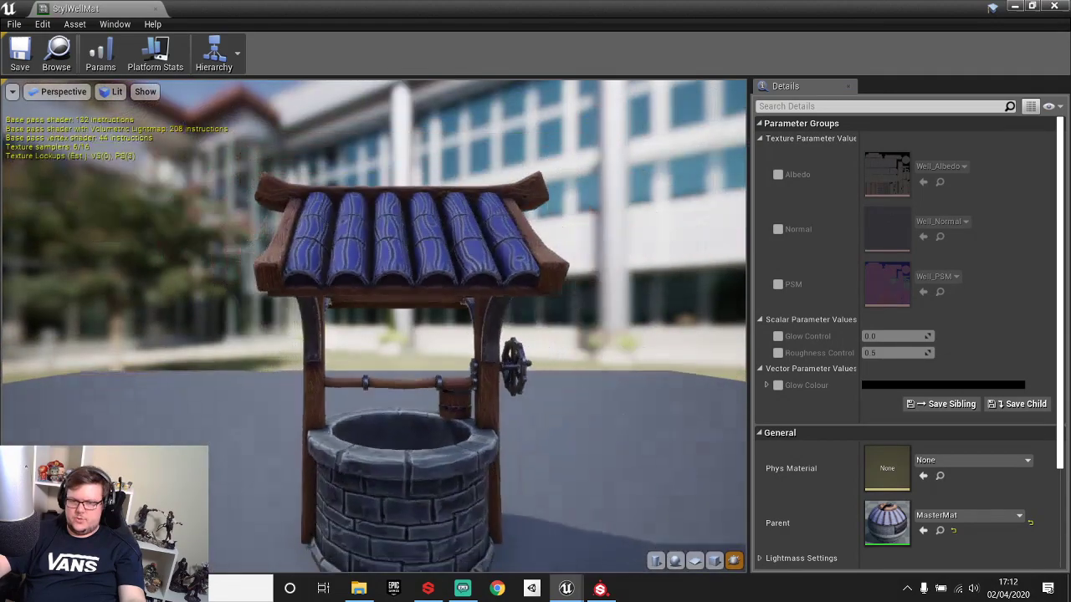
{"action": "left_click_drag", "start_coordinate": [478, 355], "coordinate": [315, 215]}
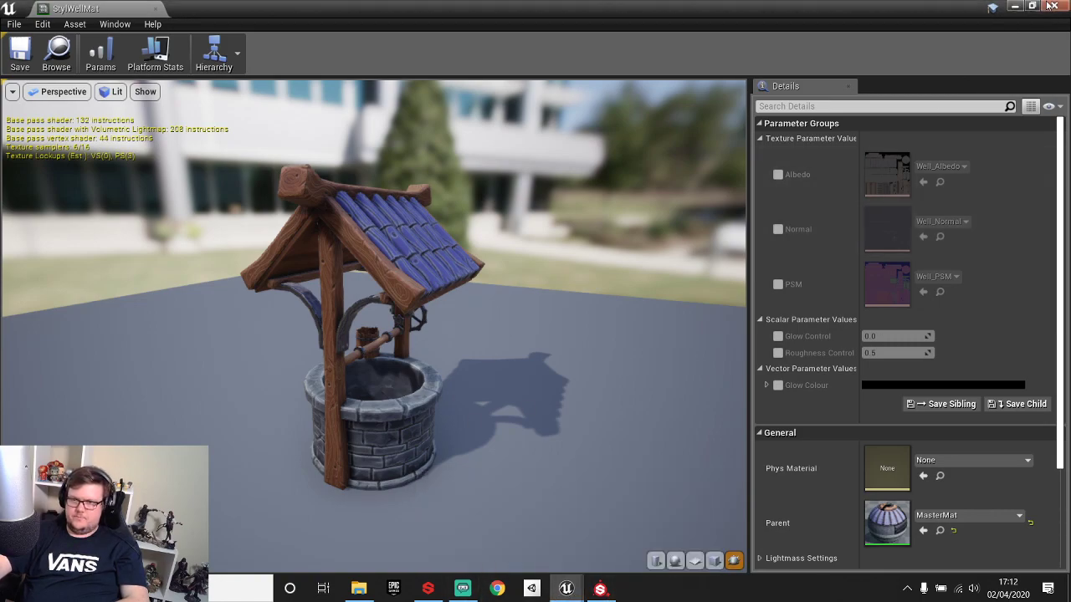
{"action": "double_click", "coordinate": [634, 10]}
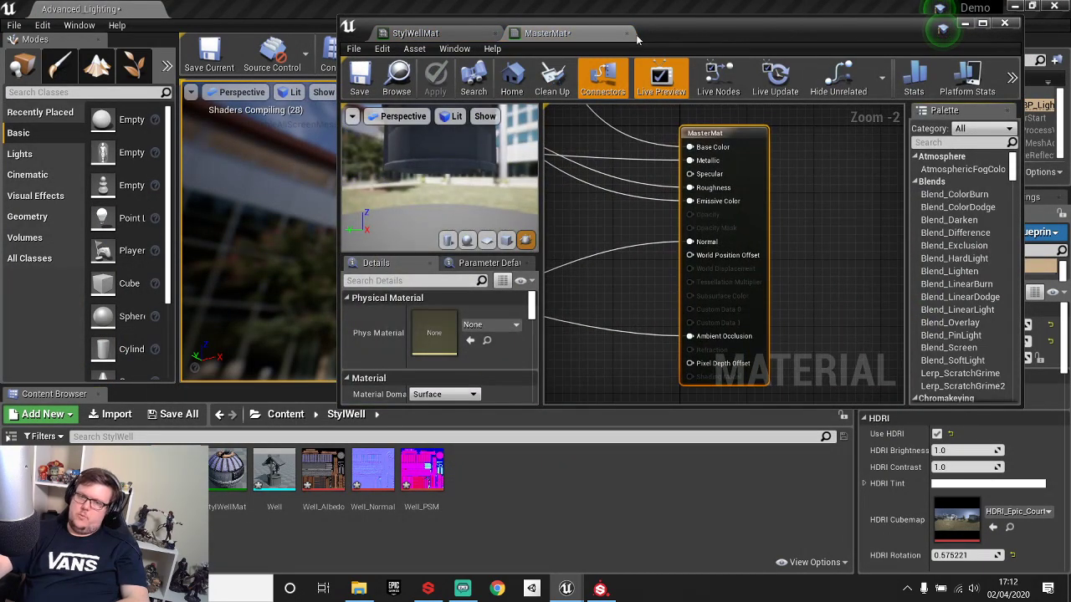
Compare the StylWellMat parameters with the Glow, Roughness and Normal node groups in the MasterMat graph.
{"action": "left_click", "coordinate": [437, 33]}
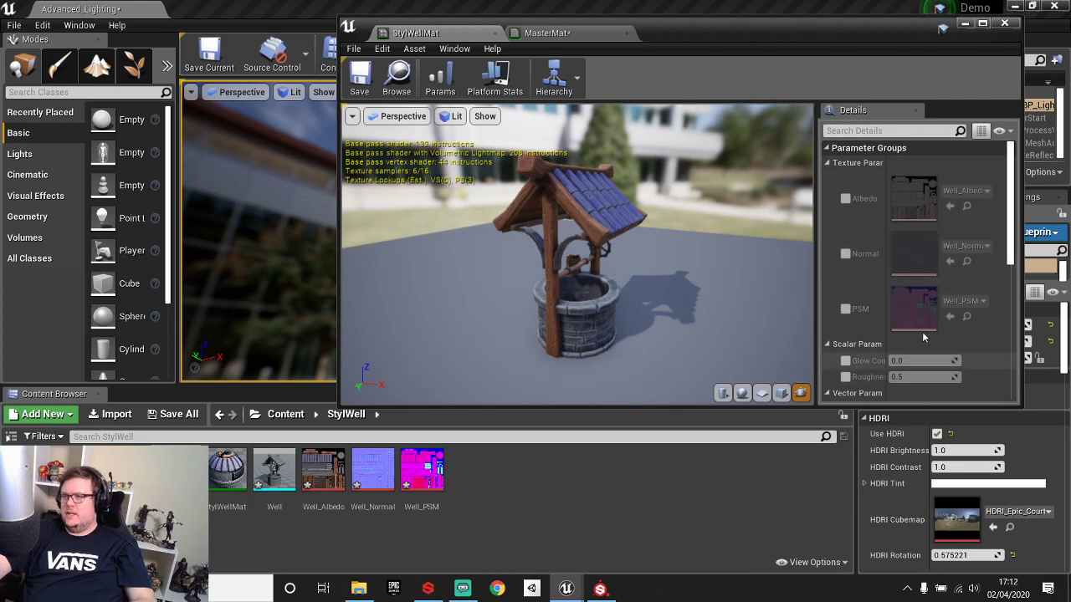
{"action": "left_click", "coordinate": [547, 32]}
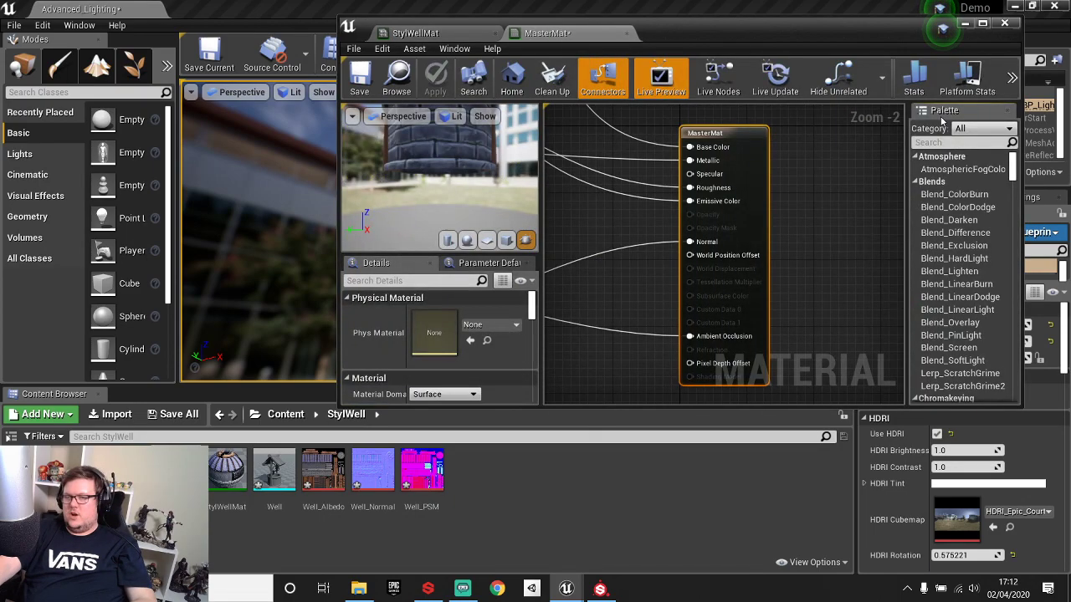
{"action": "scroll", "coordinate": [824, 296], "scroll_direction": "down", "scroll_amount": 5}
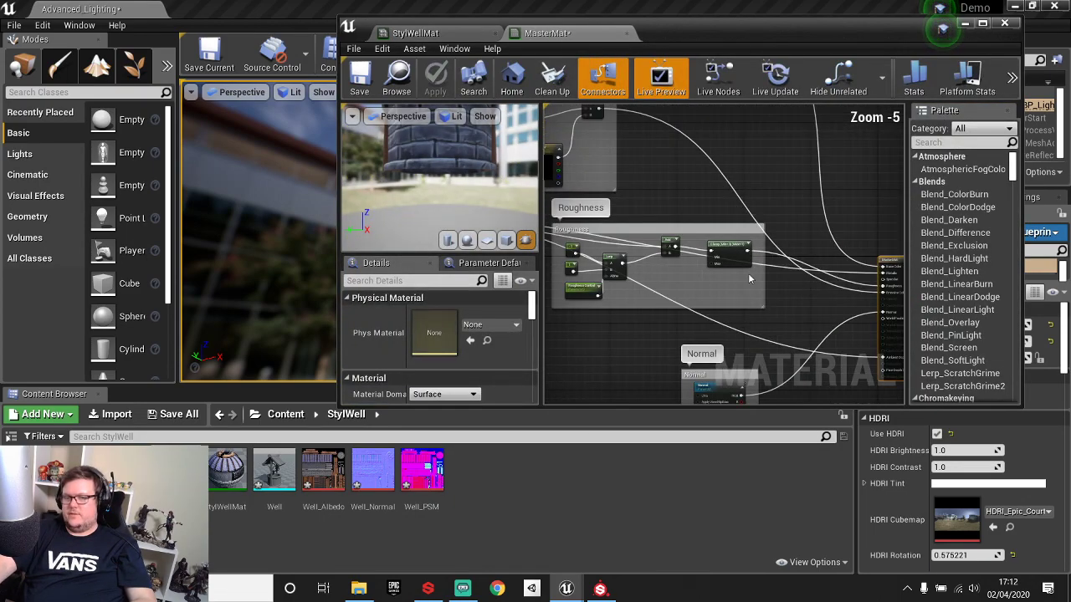
{"action": "right_click_drag", "start_coordinate": [750, 282], "coordinate": [693, 271]}
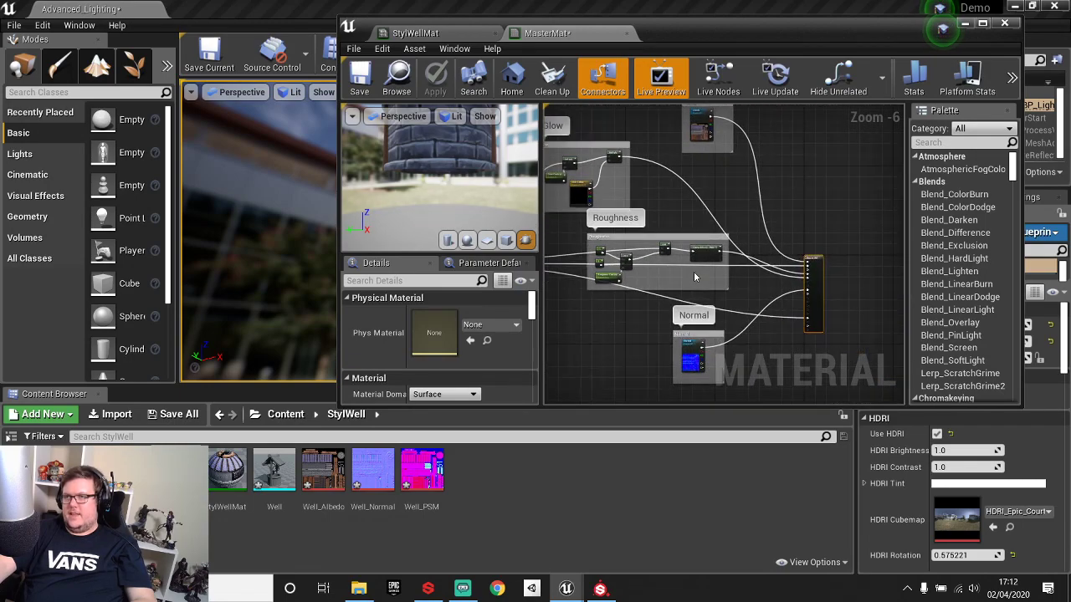
Enable the Albedo, Normal and PSM texture parameters in StylWellMat and close that material instance.
{"action": "left_click", "coordinate": [416, 33]}
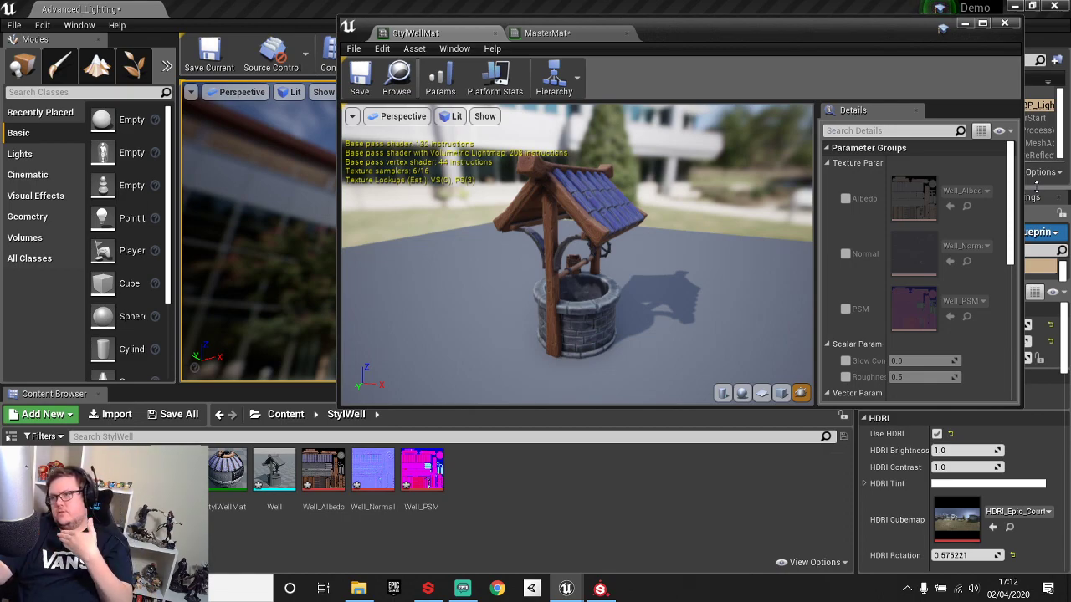
{"action": "left_click", "coordinate": [845, 200]}
{"action": "left_click", "coordinate": [845, 254]}
{"action": "left_click", "coordinate": [845, 308]}
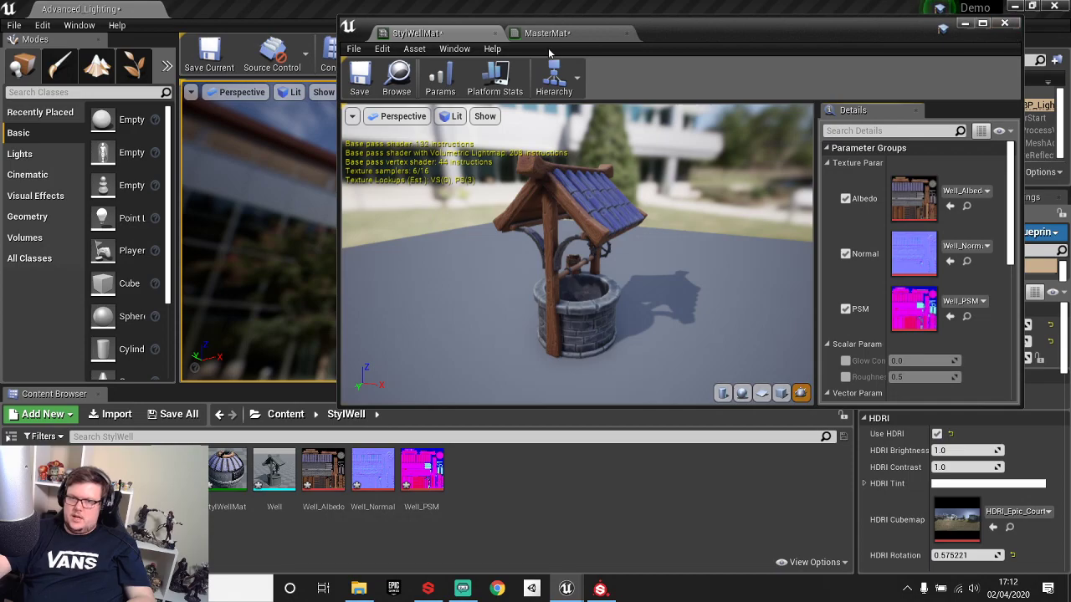
{"action": "left_click", "coordinate": [499, 33]}
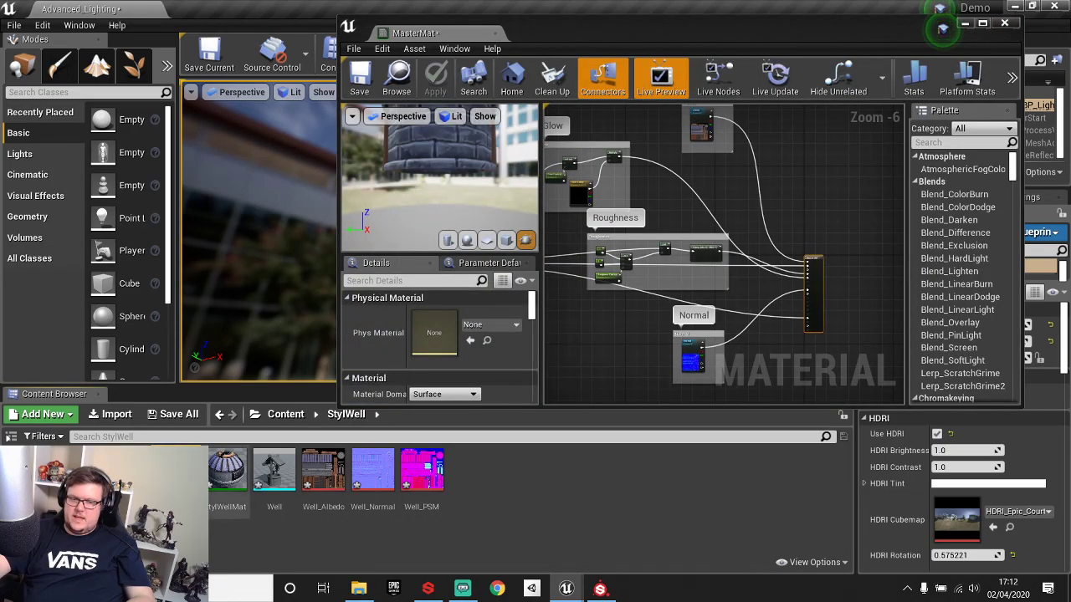
Create a material instance from MasterMat, name it BookCase and open it for editing.
{"action": "right_click", "coordinate": [174, 474]}
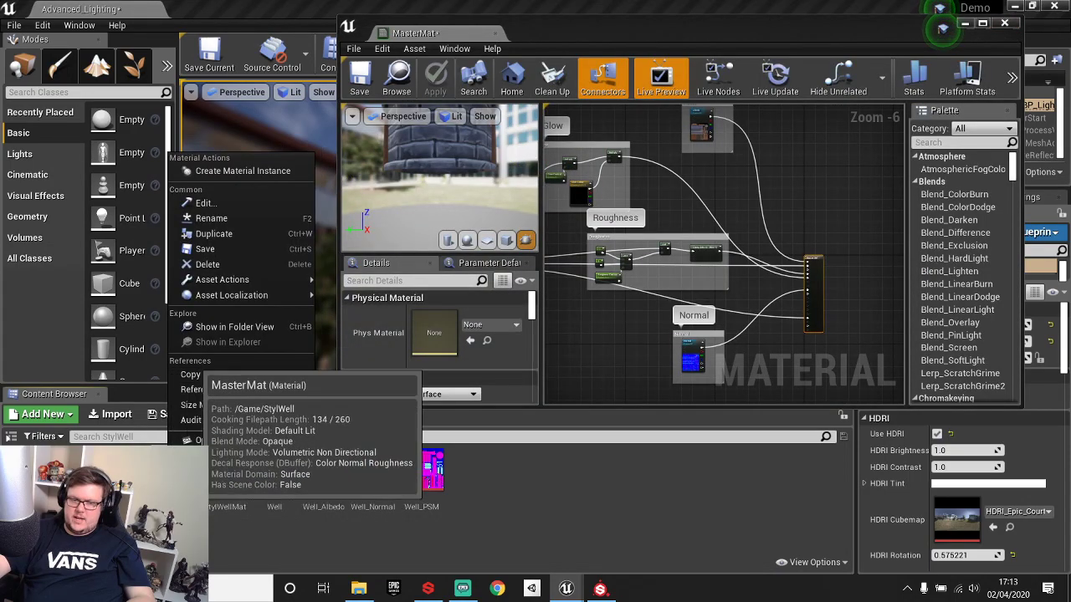
{"action": "left_click", "coordinate": [238, 154]}
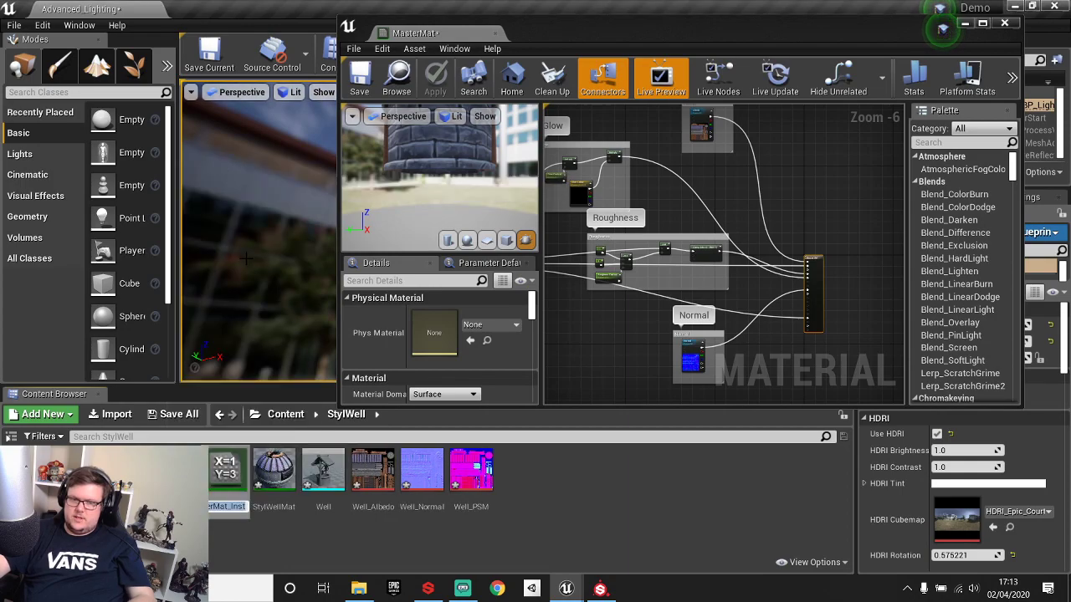
{"action": "type", "text": "B"}
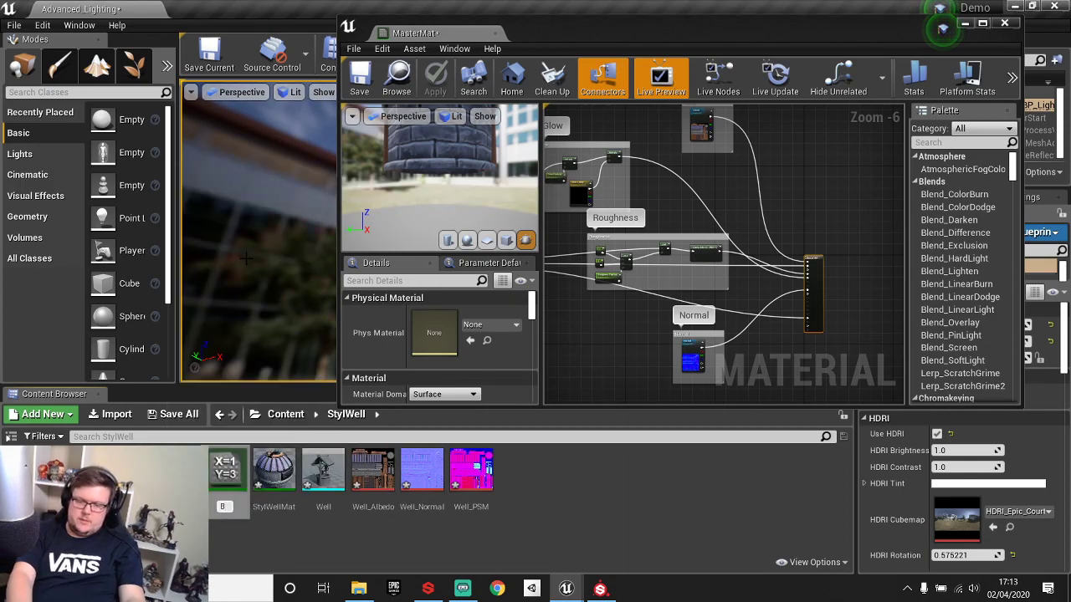
{"action": "type", "text": "ookMat"}
{"action": "key", "text": "Return"}
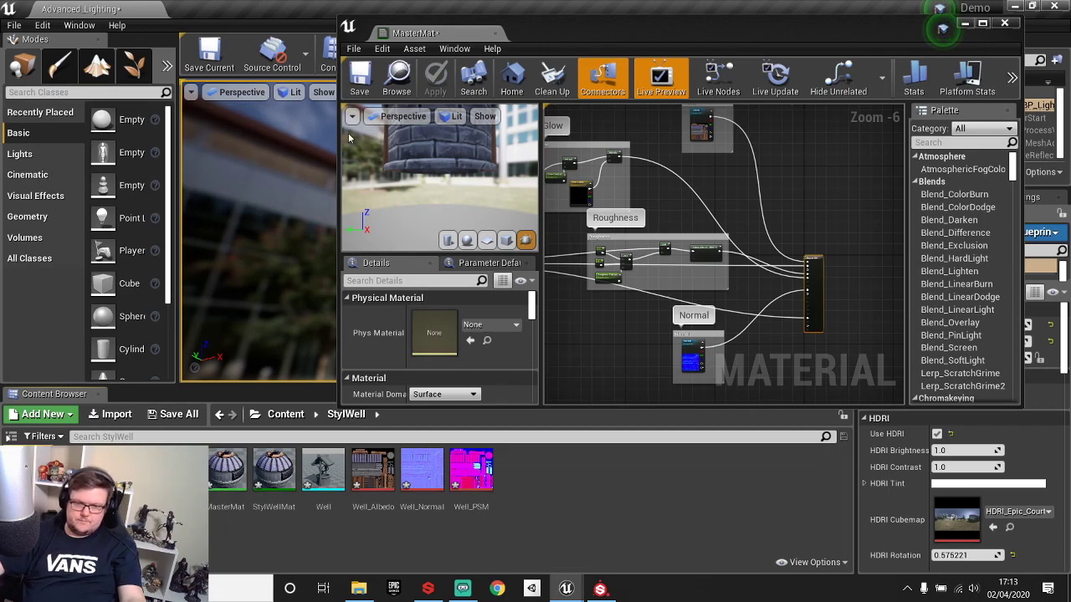
{"action": "double_click", "coordinate": [28, 470]}
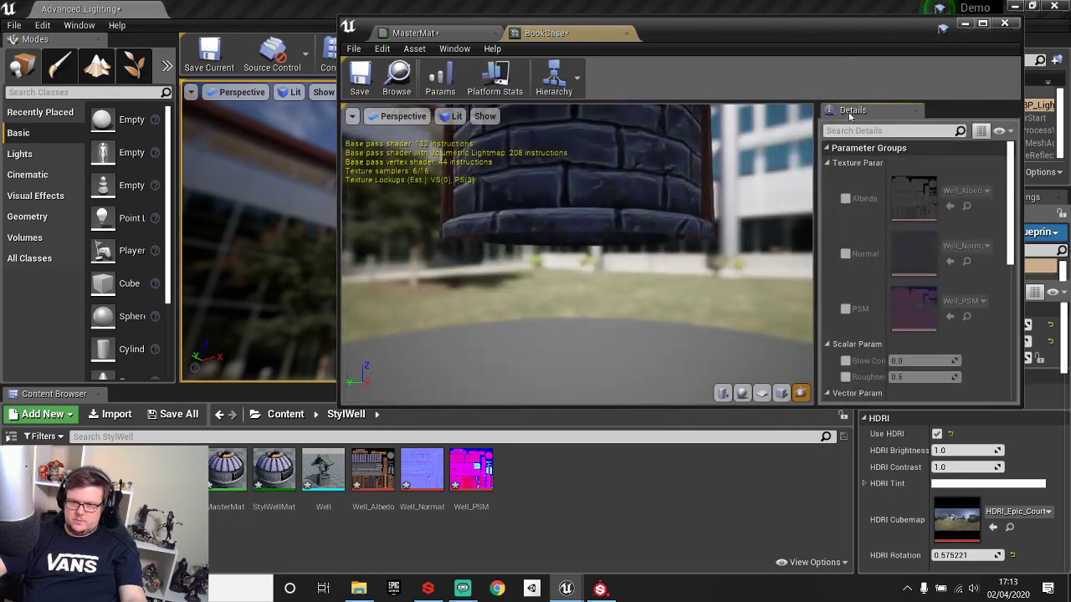
Enable the BookCase texture parameters and assign BookcaseAlbedo to Albedo, BookcaseNRM to Normal and BookcasePSM to PSM.
{"action": "left_click", "coordinate": [845, 199]}
{"action": "left_click", "coordinate": [846, 253]}
{"action": "left_click", "coordinate": [846, 309]}
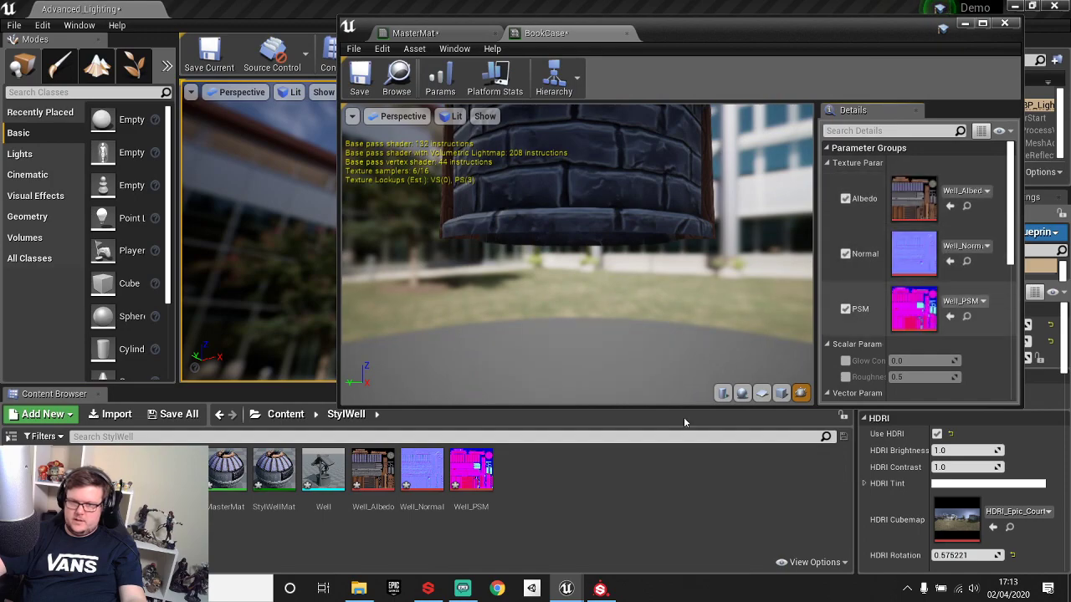
{"action": "left_click_drag", "start_coordinate": [77, 470], "coordinate": [914, 191]}
{"action": "left_click_drag", "start_coordinate": [126, 471], "coordinate": [914, 253]}
{"action": "left_click_drag", "start_coordinate": [176, 470], "coordinate": [915, 309]}
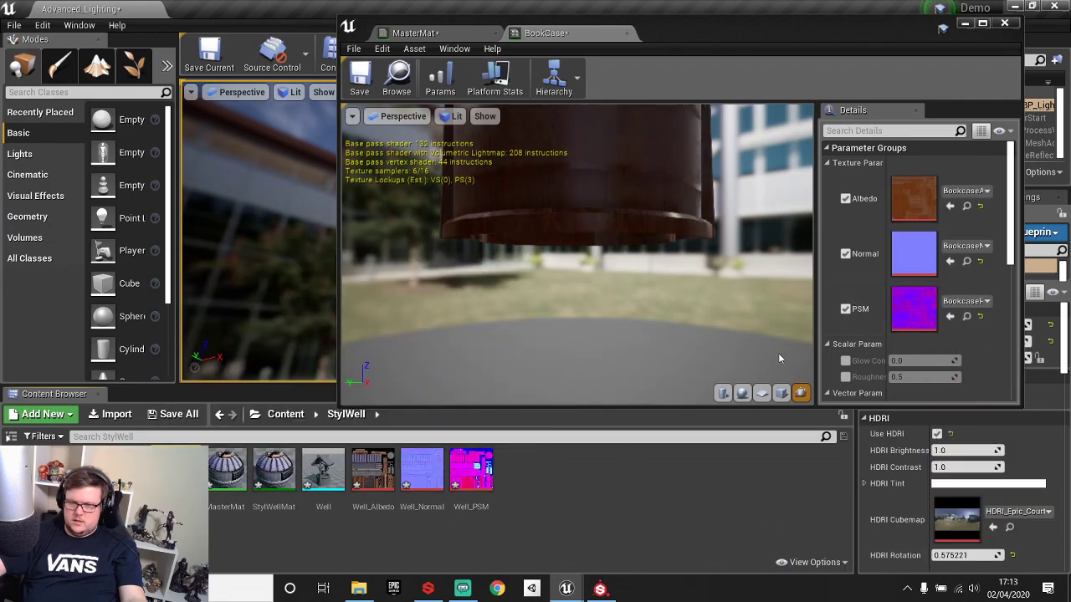
Try to import the BookCase 3D object from the Cenotaph scenes' Study FBX Props folder into the StylWell content folder.
{"action": "left_click", "coordinate": [362, 590]}
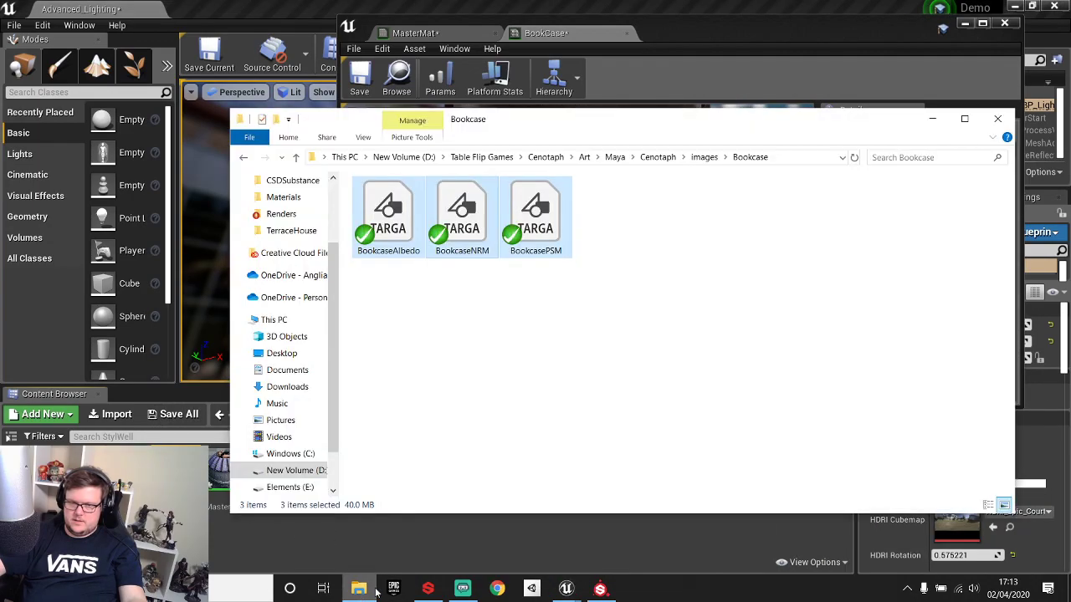
{"action": "key", "text": "alt+Up"}
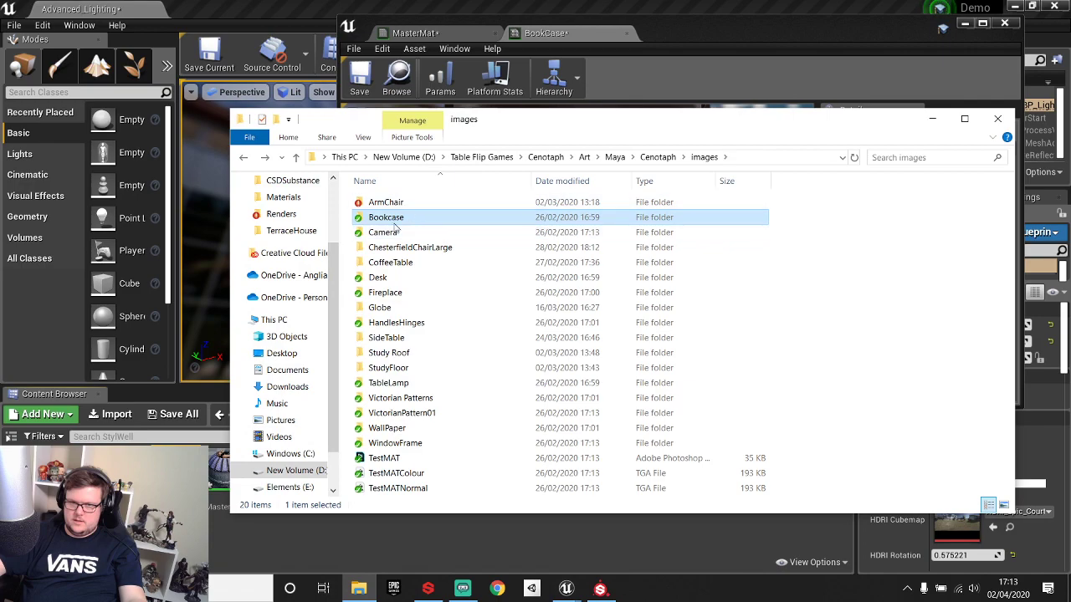
{"action": "left_click", "coordinate": [657, 158]}
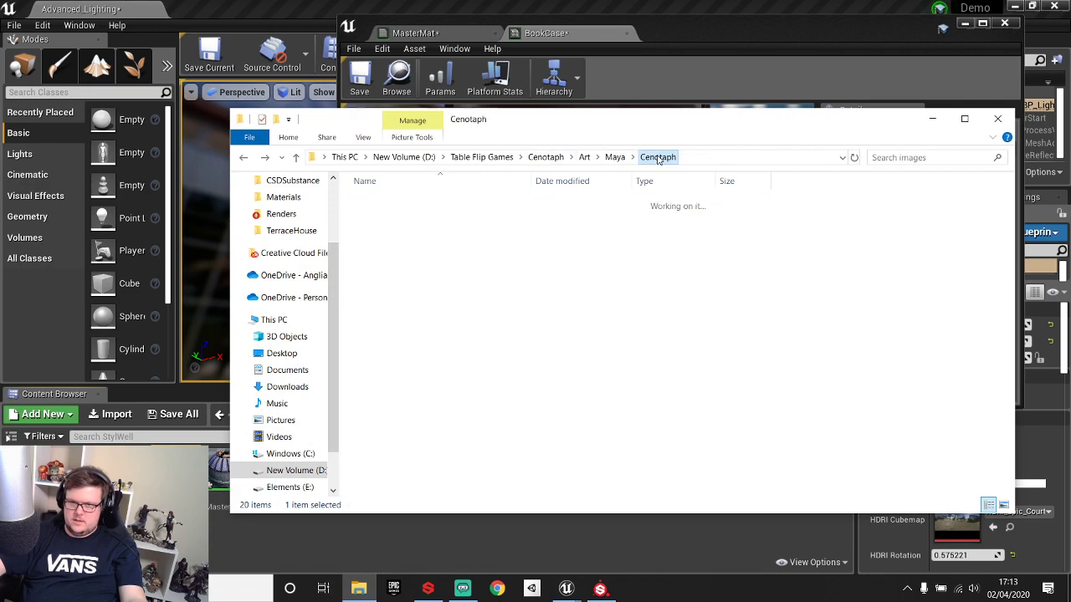
{"action": "double_click", "coordinate": [392, 315]}
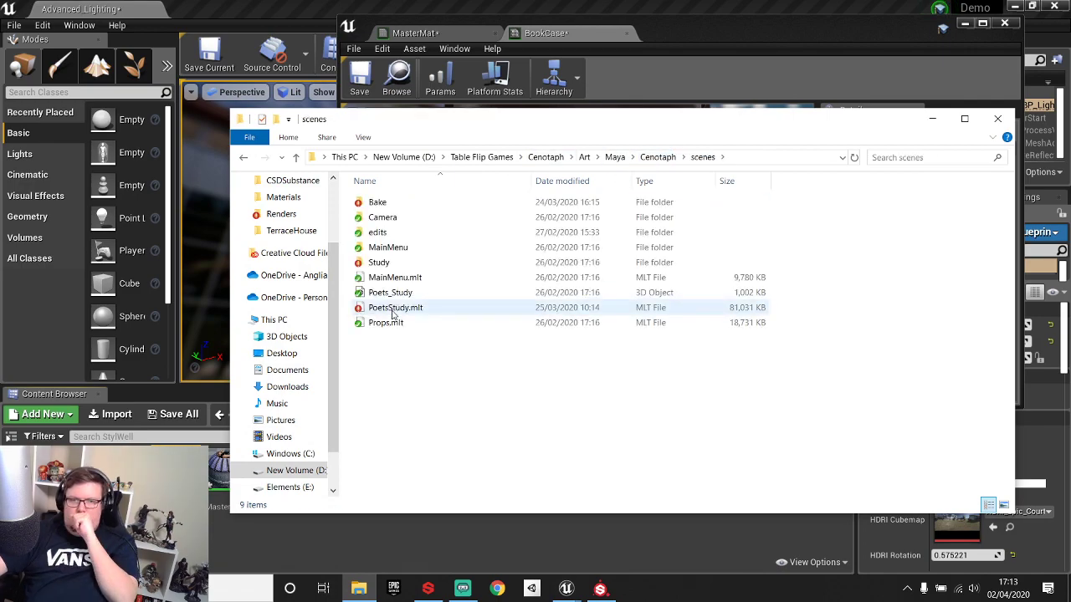
{"action": "double_click", "coordinate": [392, 265]}
{"action": "double_click", "coordinate": [409, 205]}
{"action": "double_click", "coordinate": [409, 210]}
{"action": "left_click", "coordinate": [435, 219]}
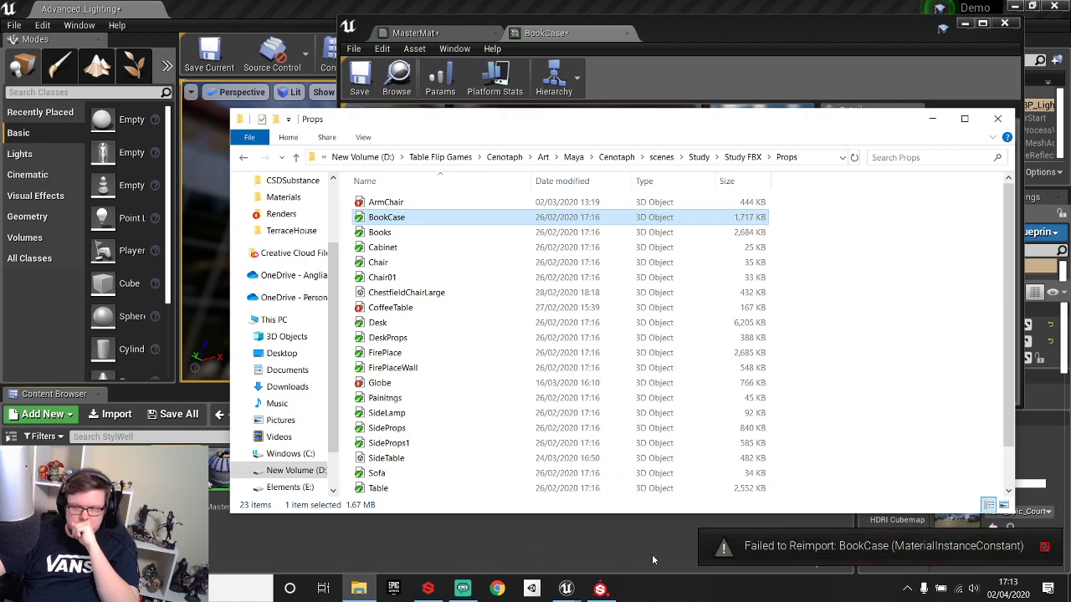
{"action": "left_click", "coordinate": [580, 550]}
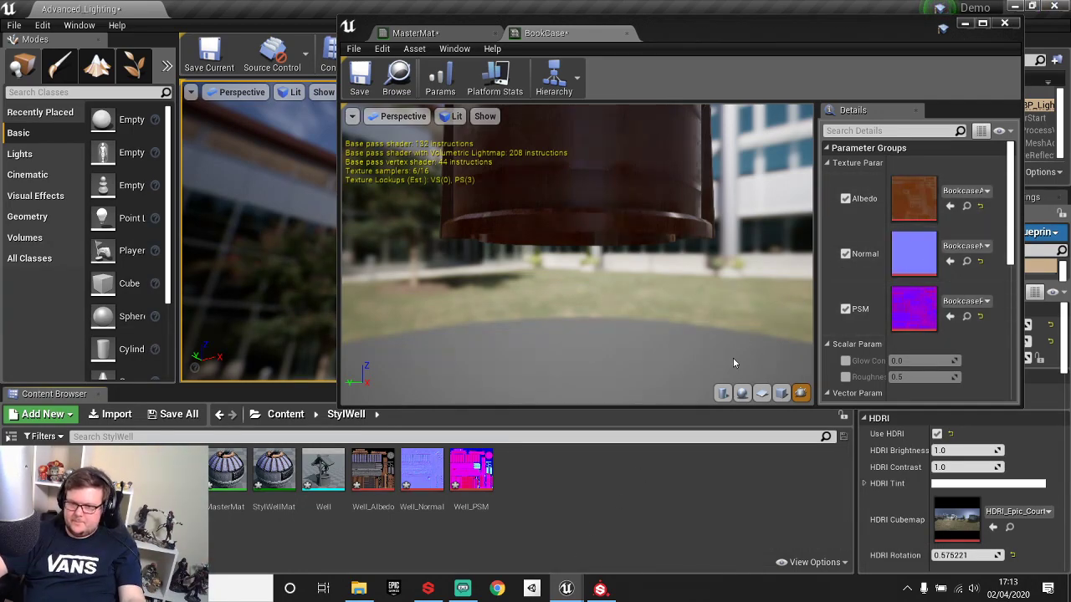
Switch the BookCase preview mesh to a cube and inspect the bookcase textures on its faces.
{"action": "left_click", "coordinate": [742, 393]}
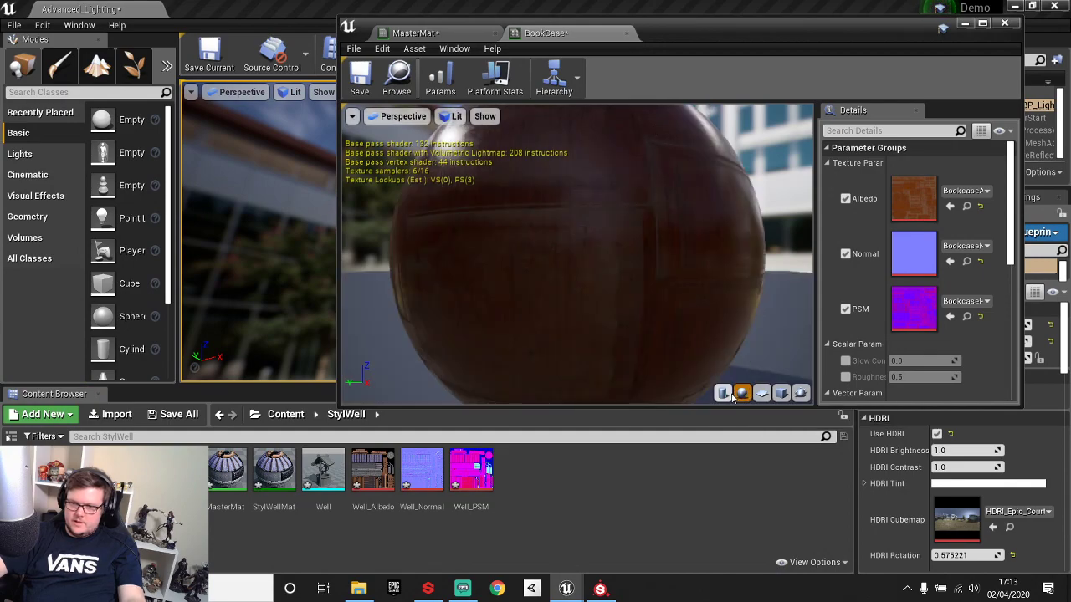
{"action": "left_click", "coordinate": [781, 395]}
{"action": "scroll", "coordinate": [615, 247], "scroll_direction": "down", "scroll_amount": 5}
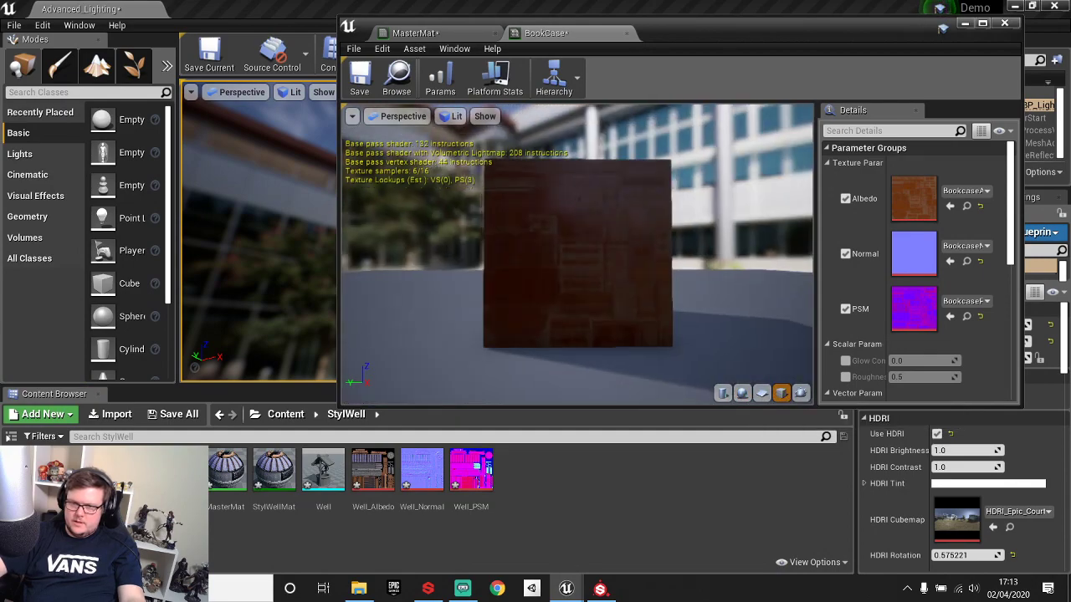
{"action": "left_click_drag", "start_coordinate": [616, 246], "coordinate": [753, 289]}
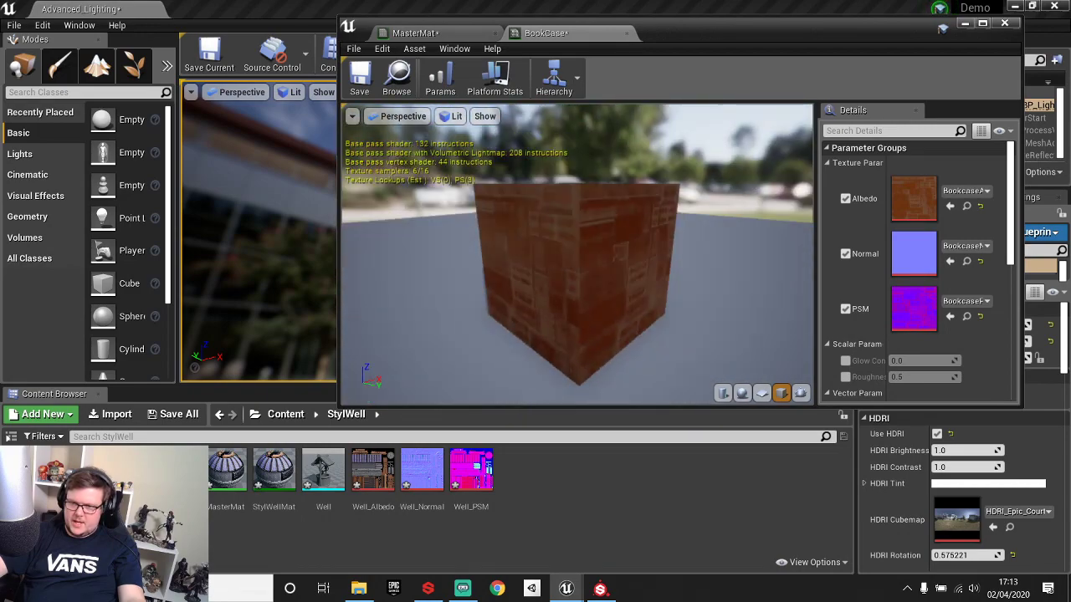
Enable the roughness and glow controls on BookCase, setting roughness to about 0.87 and glow to about 39.5.
{"action": "left_click", "coordinate": [845, 378]}
{"action": "scroll", "coordinate": [845, 377], "scroll_direction": "down", "scroll_amount": 2}
{"action": "left_click", "coordinate": [845, 317]}
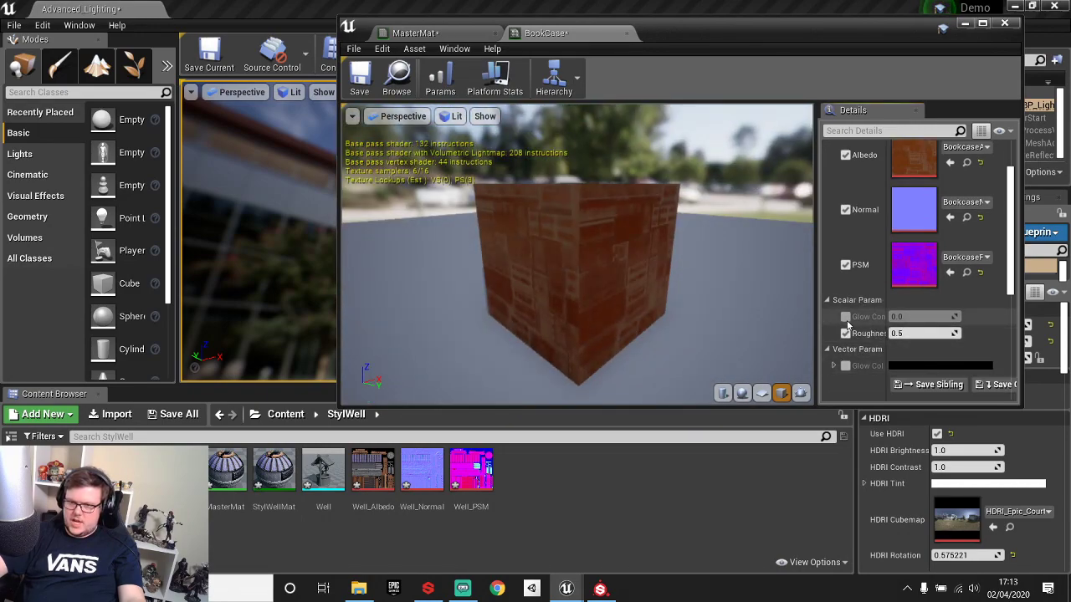
{"action": "mouse_move", "coordinate": [921, 333]}
{"action": "left_mouse_down"}
{"action": "mouse_move", "coordinate": [971, 333]}
{"action": "mouse_move", "coordinate": [954, 317]}
{"action": "left_mouse_up"}
Enable the Glow Colour parameter on BookCase and set it to a fully saturated, full-brightness magenta.
{"action": "left_click", "coordinate": [845, 366]}
{"action": "left_click", "coordinate": [907, 368]}
{"action": "left_click_drag", "start_coordinate": [749, 281], "coordinate": [796, 247]}
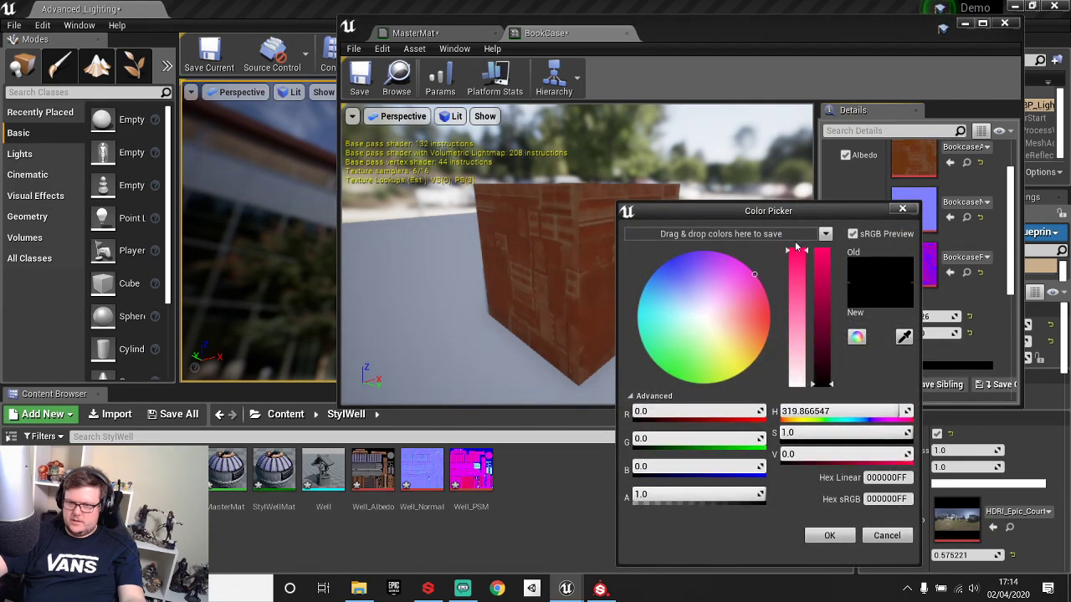
{"action": "left_click_drag", "start_coordinate": [818, 383], "coordinate": [820, 251]}
{"action": "left_click", "coordinate": [902, 207]}
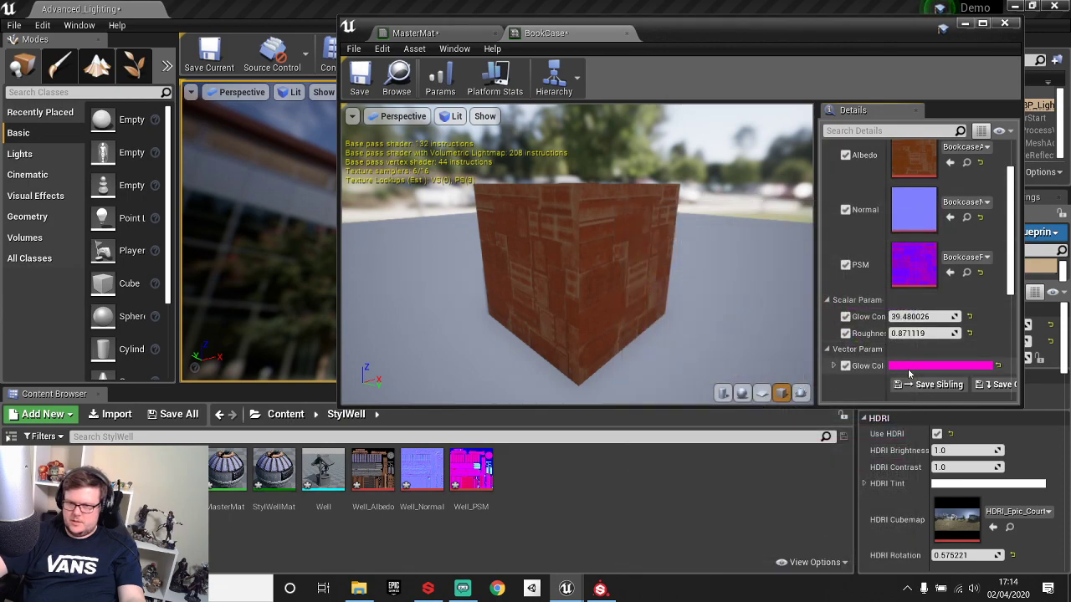
Set the Glow Control of BookCase to 10.0 and close the material instance.
{"action": "left_click", "coordinate": [931, 316]}
{"action": "type", "text": "10.0"}
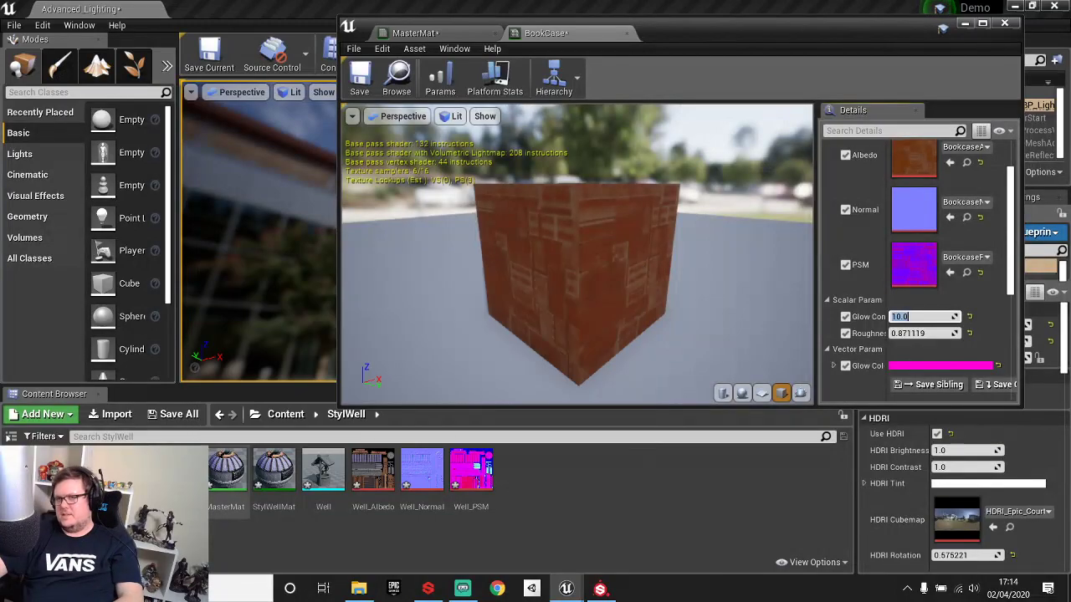
{"action": "left_click", "coordinate": [627, 34]}
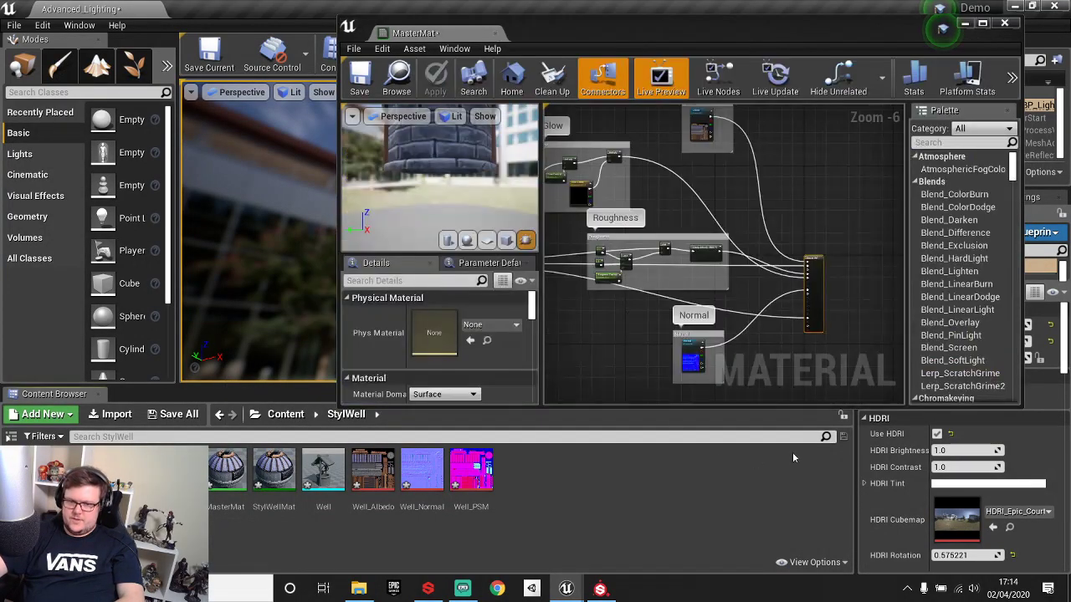
Open the StylWellMat instance, enable its glow and roughness parameters, and set Roughness to 0.6 and Glow Control to 10.0.
{"action": "double_click", "coordinate": [274, 470]}
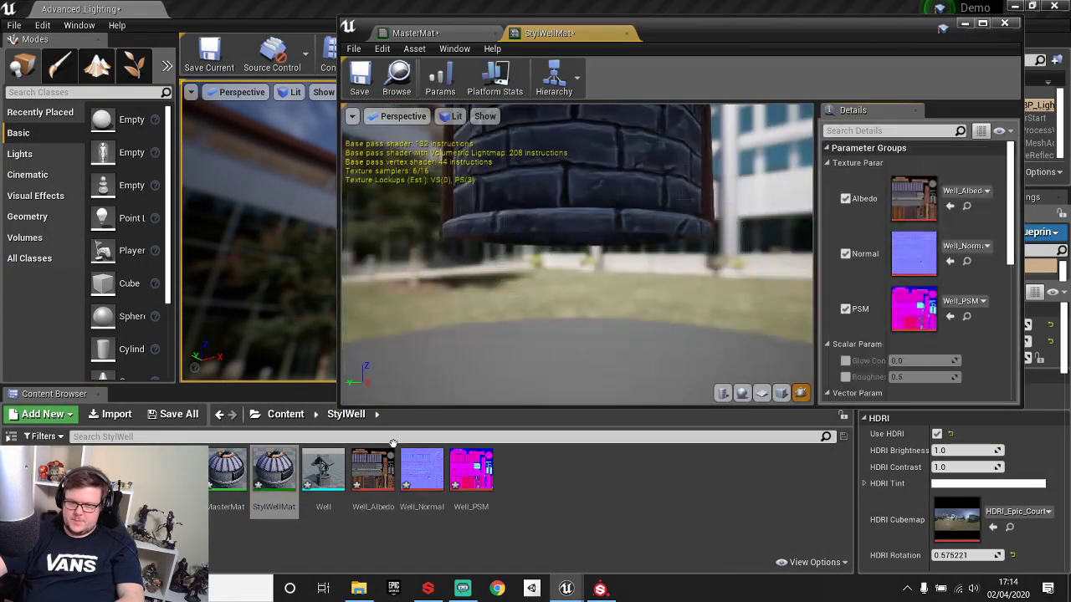
{"action": "scroll", "coordinate": [670, 173], "scroll_direction": "down", "scroll_amount": 2}
{"action": "middle_click_drag", "start_coordinate": [670, 173], "coordinate": [640, 360]}
{"action": "left_click", "coordinate": [846, 360]}
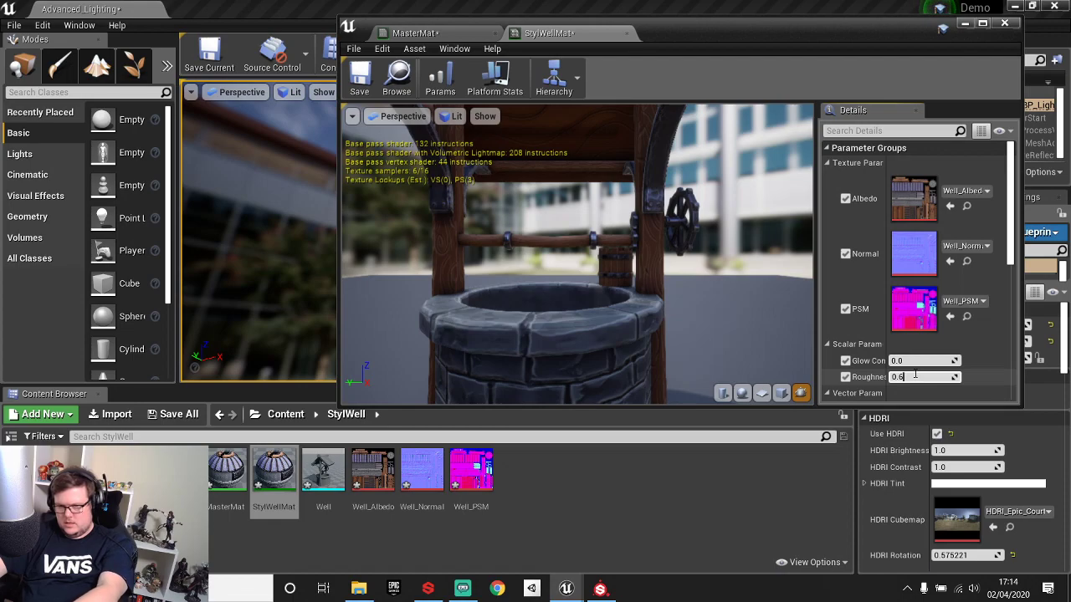
{"action": "scroll", "coordinate": [915, 376], "scroll_direction": "down", "scroll_amount": 2}
{"action": "left_click", "coordinate": [916, 295]}
{"action": "type", "text": "10"}
{"action": "key", "text": "Return"}
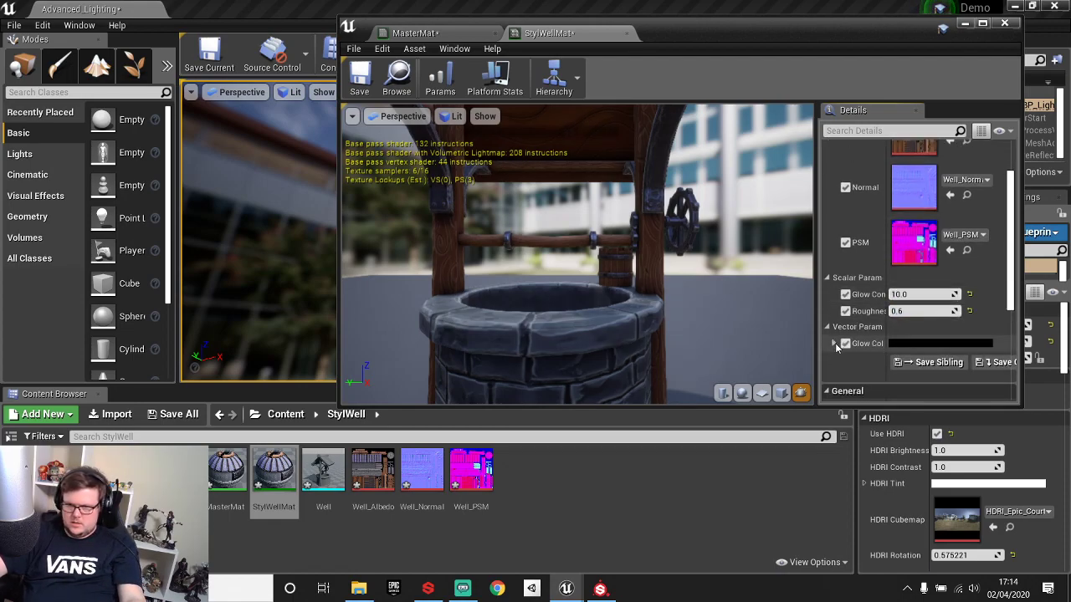
Set the Glow Colour of StylWellMat to a fully saturated, full-brightness pink with RGB about 1.0, 0.0, 0.5.
{"action": "left_click", "coordinate": [834, 344]}
{"action": "left_click", "coordinate": [920, 343]}
{"action": "mouse_move", "coordinate": [710, 324]}
{"action": "left_mouse_down"}
{"action": "mouse_move", "coordinate": [773, 302]}
{"action": "mouse_move", "coordinate": [765, 283]}
{"action": "left_mouse_up"}
{"action": "left_click_drag", "start_coordinate": [824, 368], "coordinate": [828, 243]}
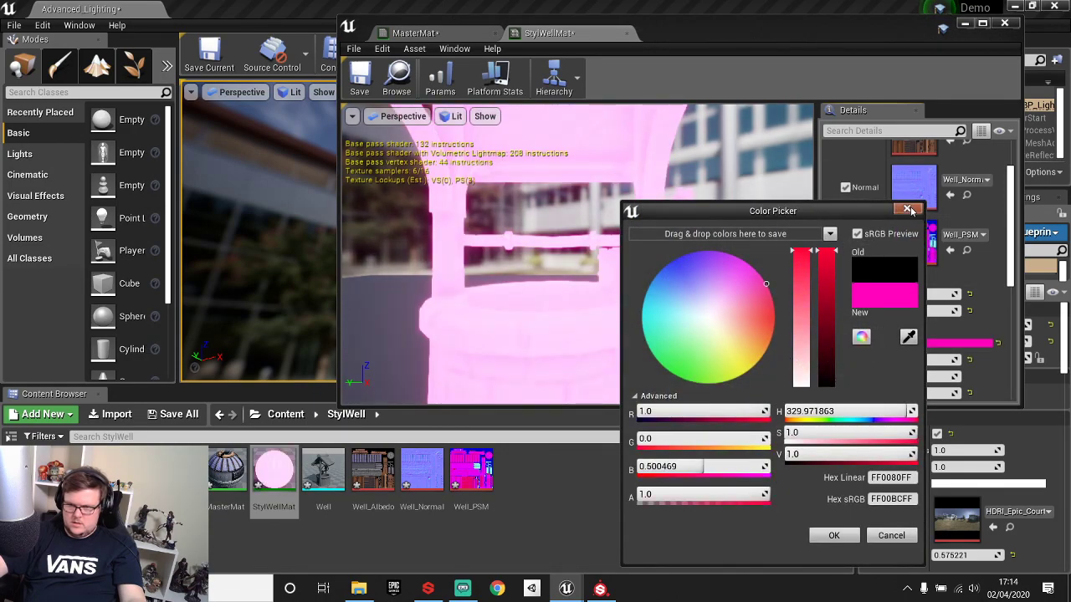
{"action": "left_click", "coordinate": [910, 210]}
{"action": "scroll", "coordinate": [603, 310], "scroll_direction": "down", "scroll_amount": 5}
{"action": "left_click_drag", "start_coordinate": [603, 310], "coordinate": [652, 305]}
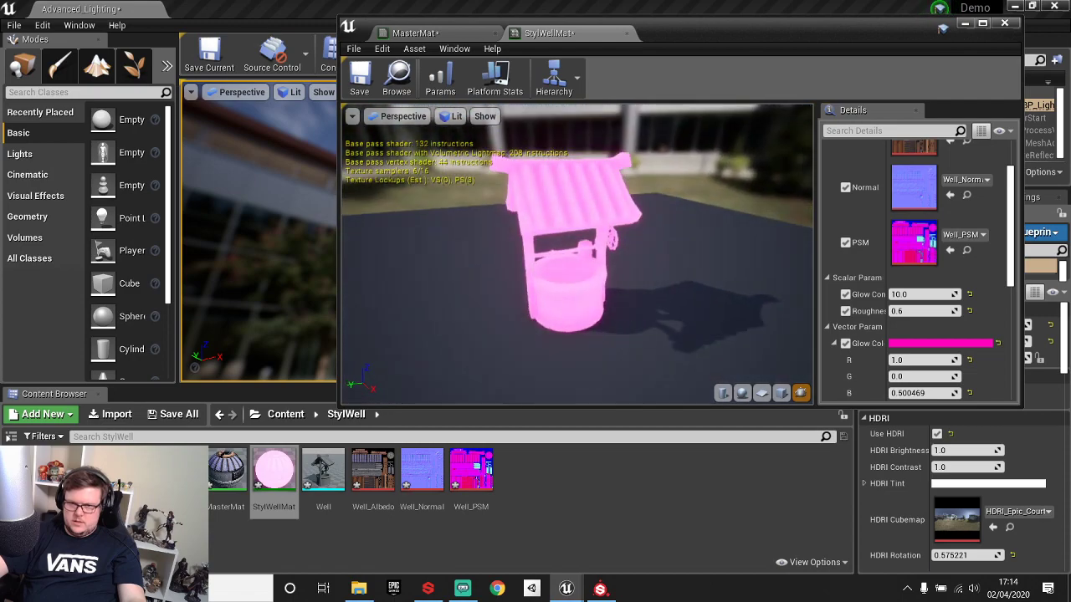
Create another material instance from MasterMat, name it StylWellOrange and open it.
{"action": "right_click", "coordinate": [225, 470]}
{"action": "left_click", "coordinate": [314, 155]}
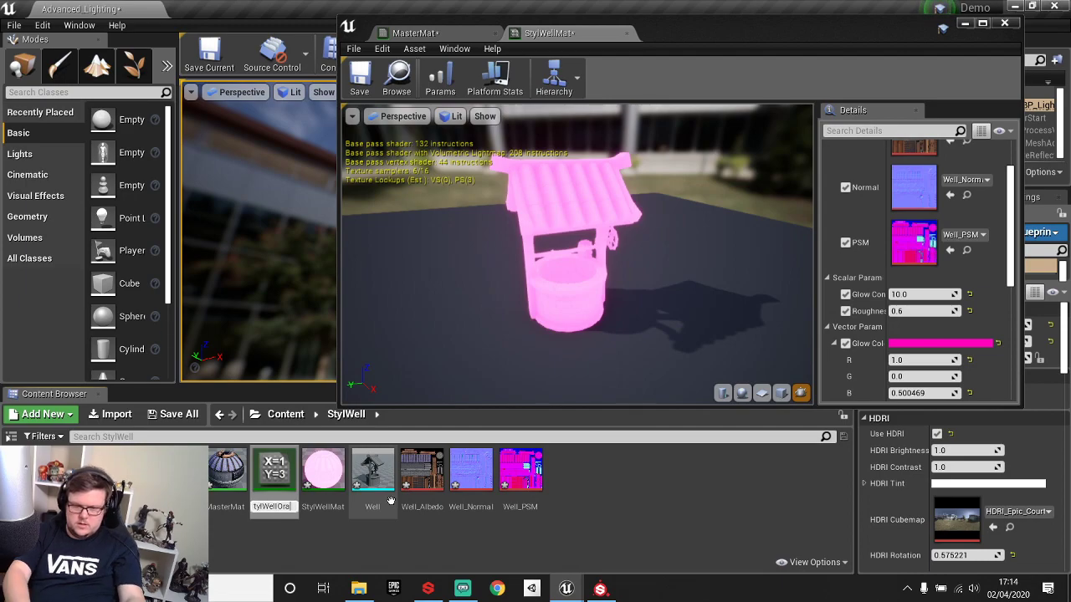
{"action": "key", "text": "Return"}
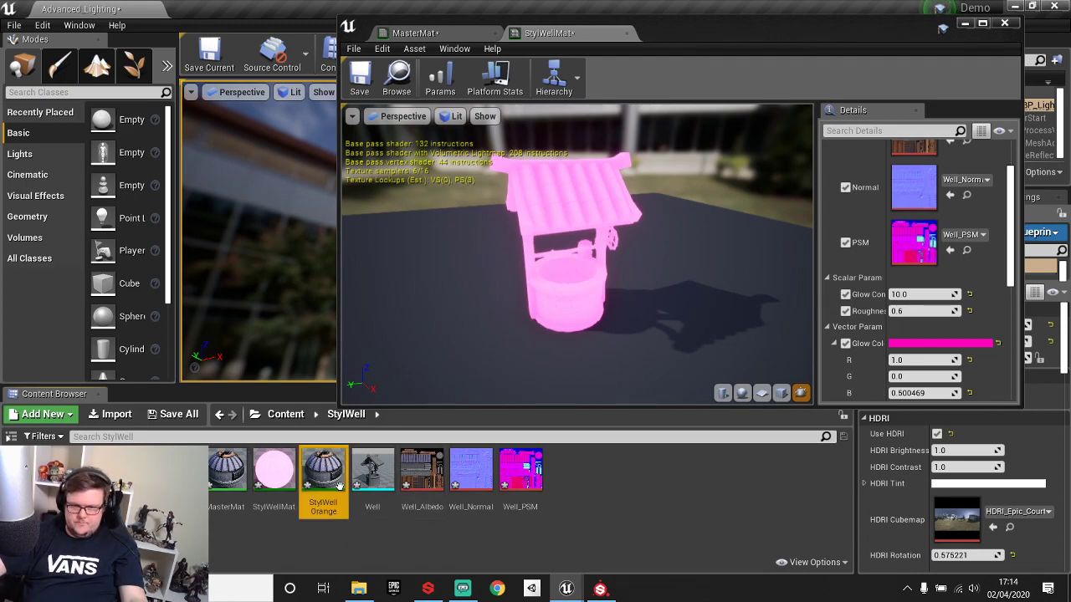
{"action": "double_click", "coordinate": [332, 463]}
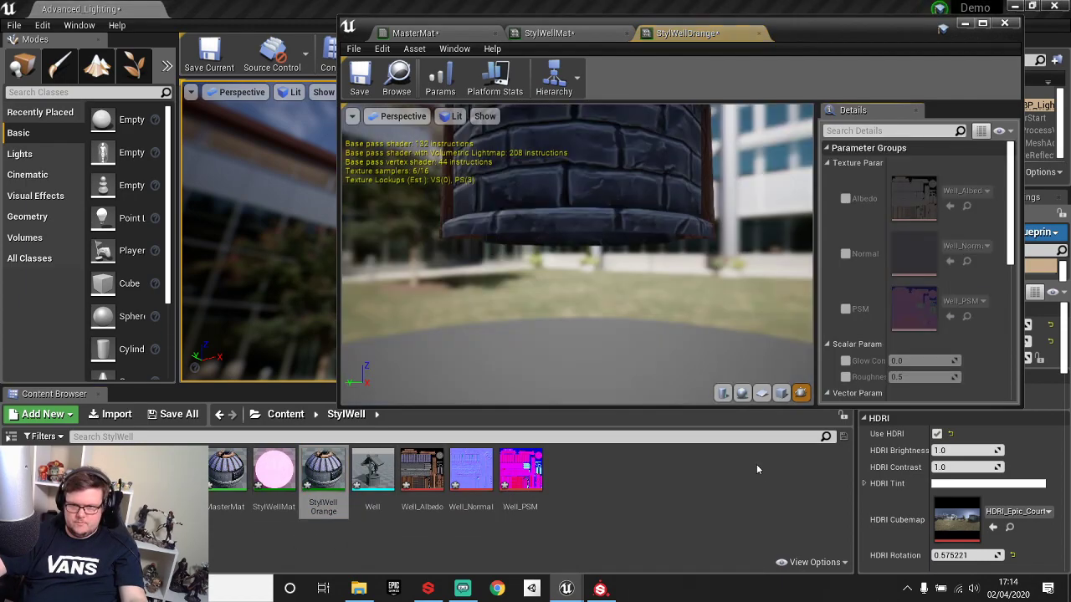
Enable the Normal, PSM, Glow Control, Roughness and Glow Colour parameters on StylWellOrange.
{"action": "left_click", "coordinate": [845, 254]}
{"action": "left_click", "coordinate": [845, 309]}
{"action": "scroll", "coordinate": [845, 309], "scroll_direction": "down", "scroll_amount": 1}
{"action": "left_click", "coordinate": [845, 339]}
{"action": "left_click", "coordinate": [845, 355]}
{"action": "scroll", "coordinate": [853, 371], "scroll_direction": "down", "scroll_amount": 1}
{"action": "left_click", "coordinate": [845, 321]}
Set the Roughness of StylWellOrange to 0.6 and its Glow Control to 10.0.
{"action": "left_click", "coordinate": [918, 289]}
{"action": "type", "text": "0.6"}
{"action": "key", "text": "Return"}
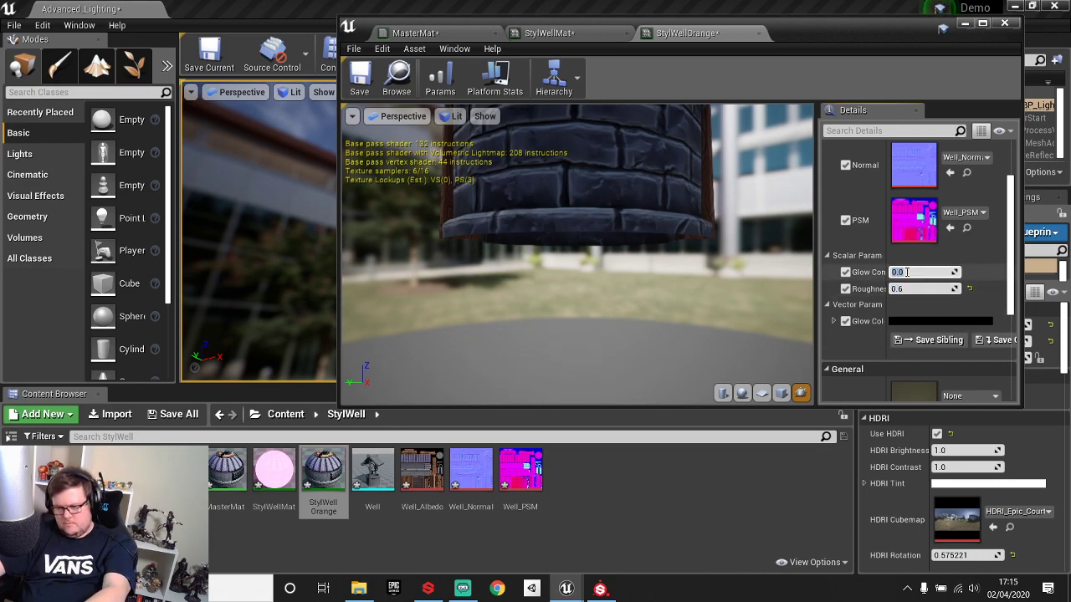
{"action": "key", "text": "Return"}
Set the Glow Colour of StylWellOrange to a fully saturated, full-brightness orange and inspect the well's roof.
{"action": "left_click", "coordinate": [924, 320]}
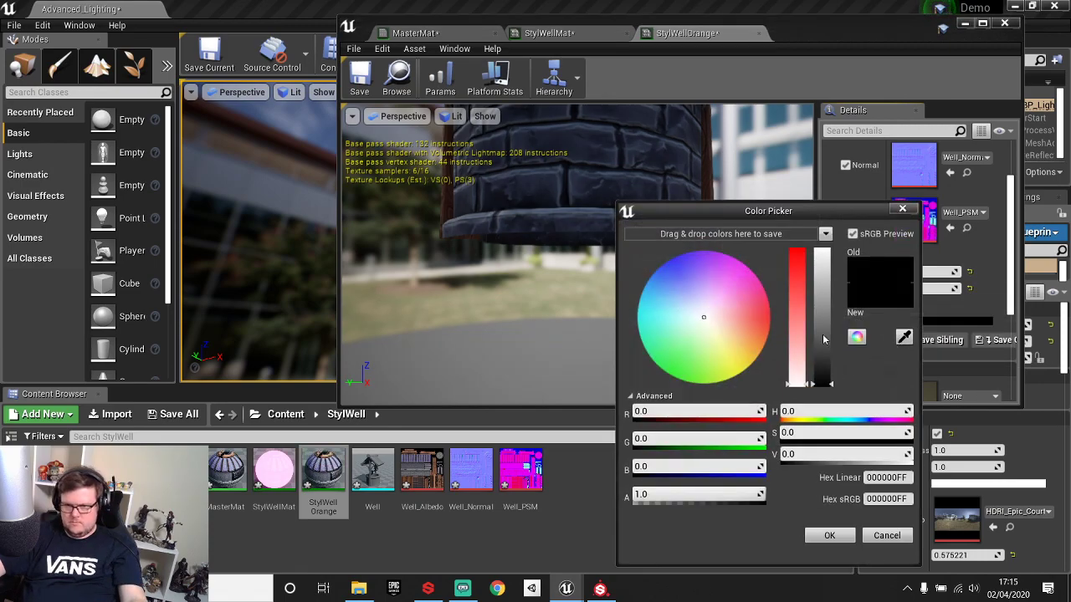
{"action": "left_click_drag", "start_coordinate": [813, 371], "coordinate": [830, 210]}
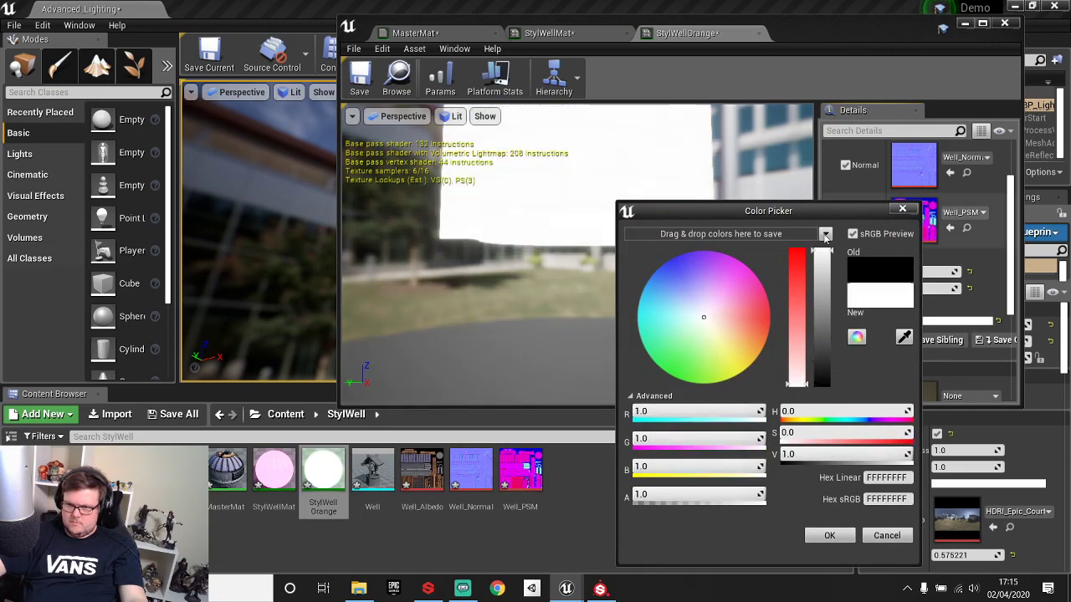
{"action": "mouse_move", "coordinate": [700, 316]}
{"action": "left_mouse_down"}
{"action": "mouse_move", "coordinate": [774, 355]}
{"action": "mouse_move", "coordinate": [781, 338]}
{"action": "left_mouse_up"}
{"action": "left_click", "coordinate": [849, 537]}
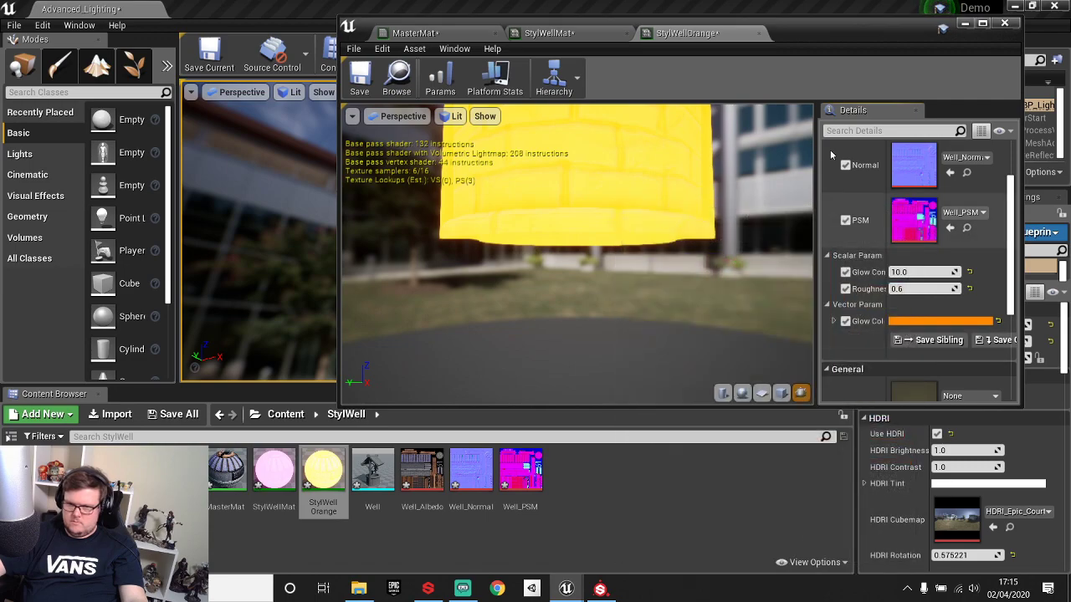
{"action": "middle_click_drag", "start_coordinate": [688, 208], "coordinate": [696, 146]}
{"action": "left_click_drag", "start_coordinate": [696, 184], "coordinate": [773, 251]}
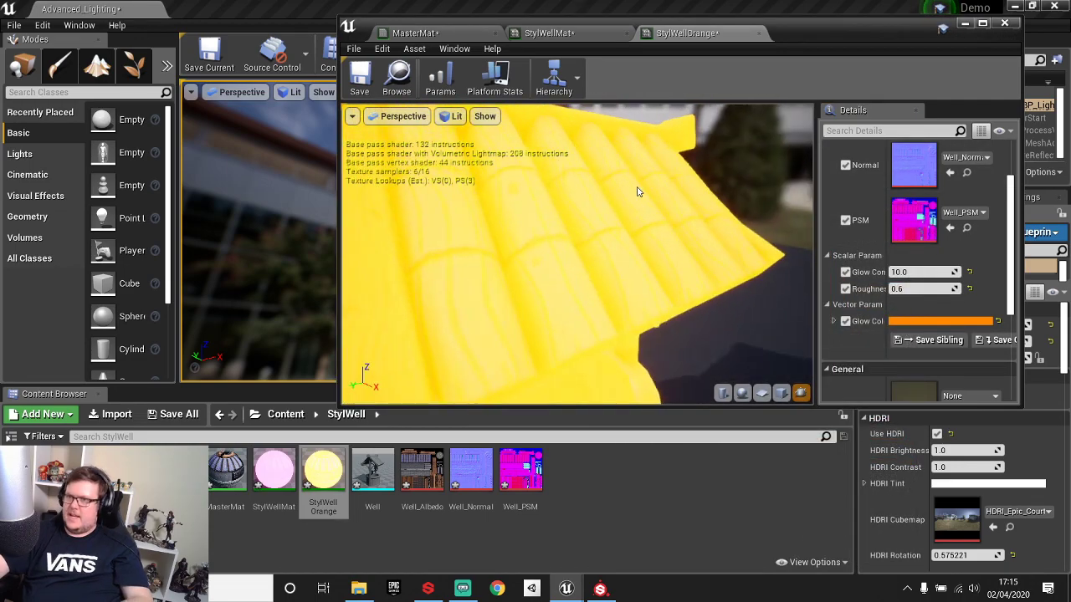
Compare the StylWellMat and StylWellOrange material instances.
{"action": "left_click", "coordinate": [278, 467]}
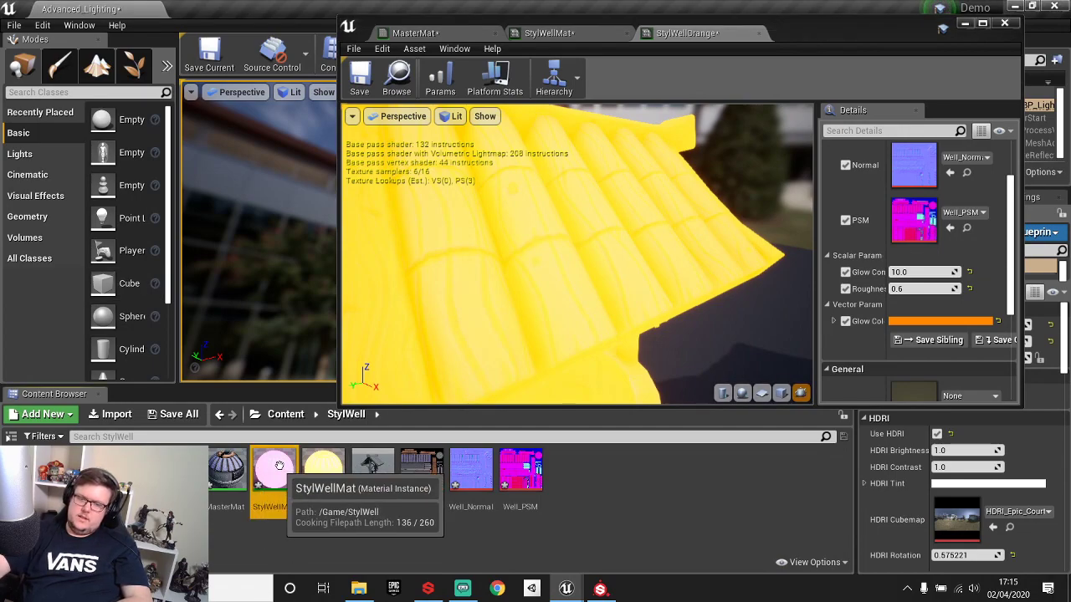
{"action": "double_click", "coordinate": [279, 465]}
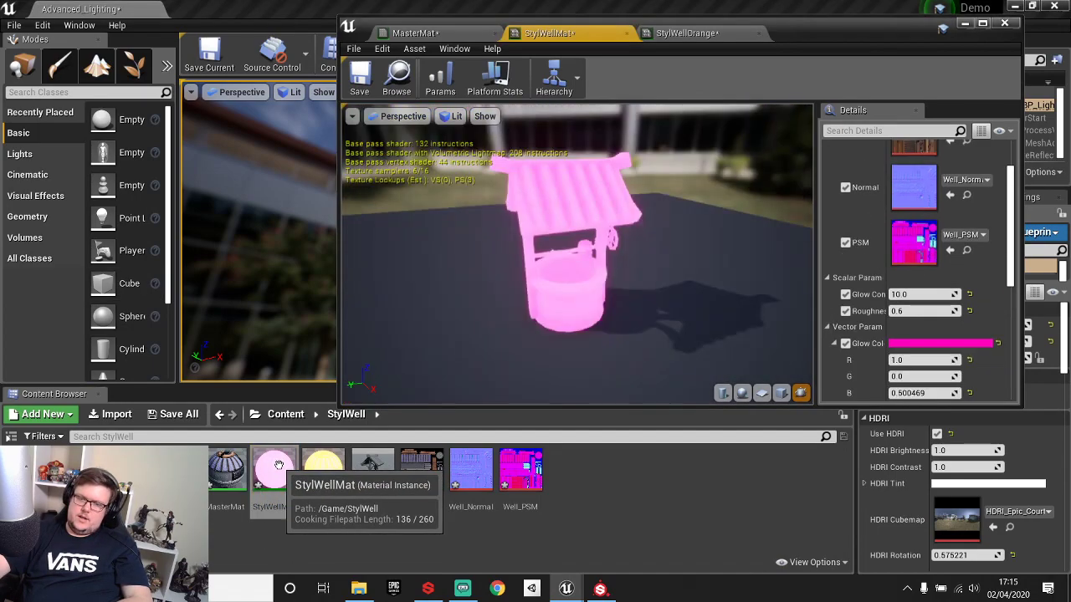
{"action": "left_click", "coordinate": [321, 462]}
{"action": "double_click", "coordinate": [321, 462]}
Open the MasterMat material and delete the bookcase assets from the StylWell folder.
{"action": "double_click", "coordinate": [226, 468]}
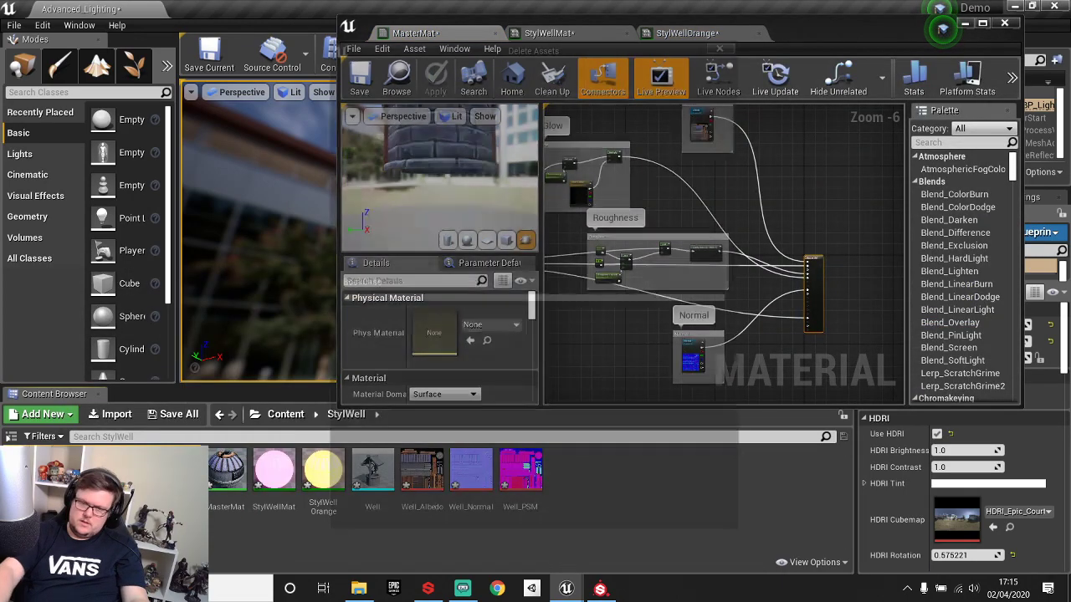
{"action": "key", "text": "Delete"}
{"action": "left_click", "coordinate": [466, 511]}
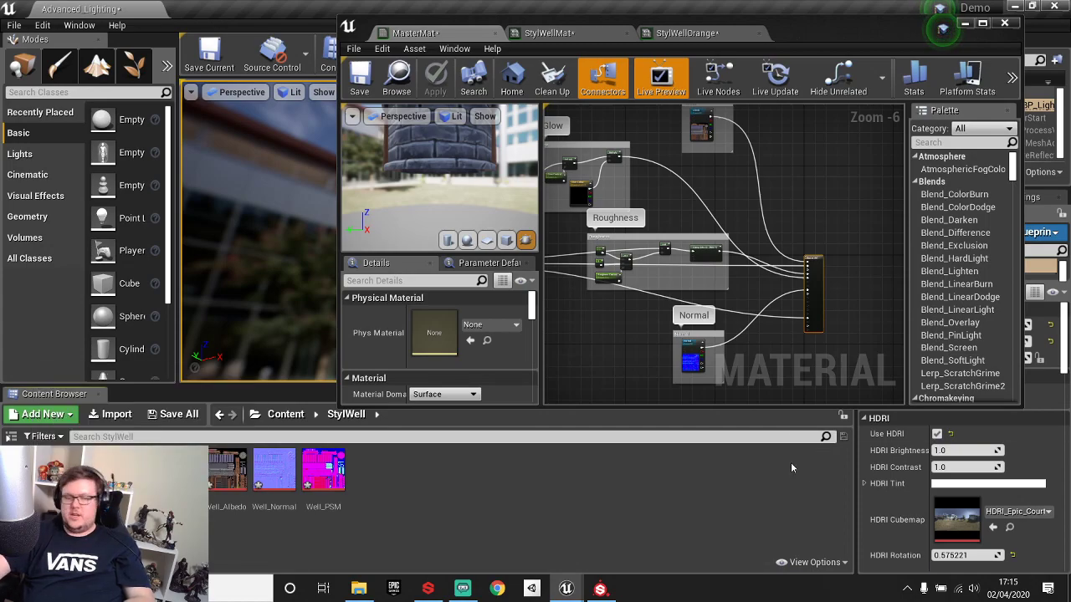
Connect the alpha output of the Albedo texture to the Opacity Mask input of MasterMat.
{"action": "right_click_drag", "start_coordinate": [643, 313], "coordinate": [826, 301]}
{"action": "right_click_drag", "start_coordinate": [842, 201], "coordinate": [600, 177]}
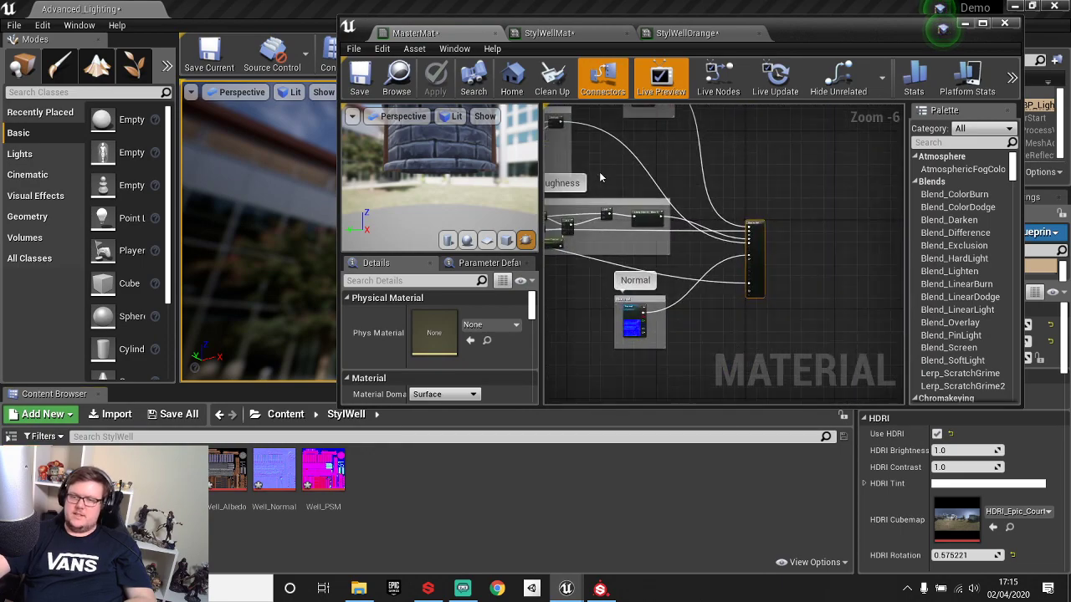
{"action": "scroll", "coordinate": [606, 171], "scroll_direction": "up", "scroll_amount": 2}
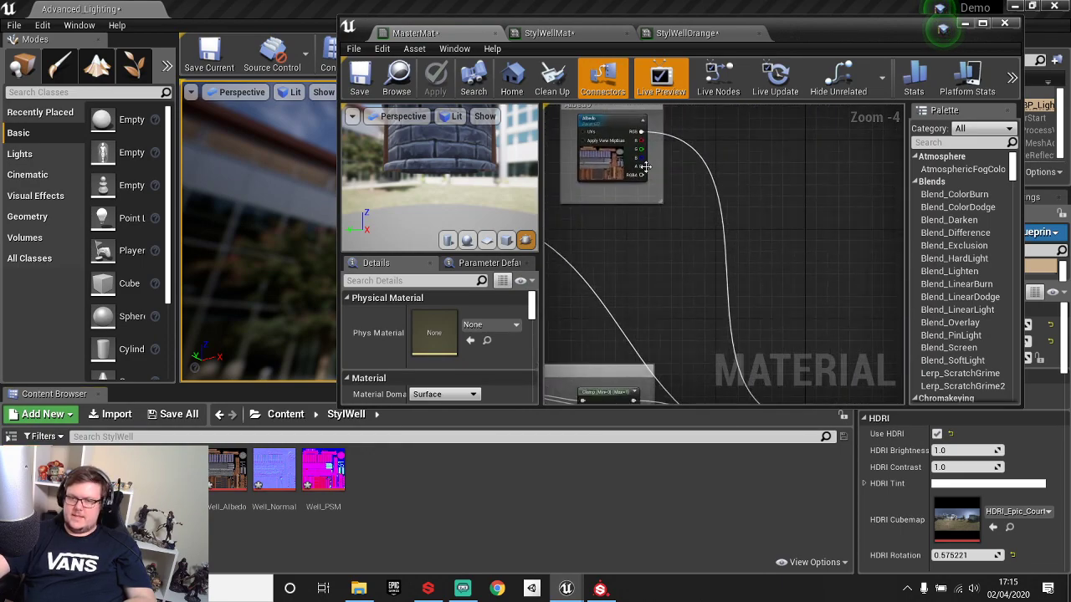
{"action": "right_click", "coordinate": [790, 371]}
{"action": "right_click_drag", "start_coordinate": [748, 283], "coordinate": [700, 244]}
{"action": "scroll", "coordinate": [669, 121], "scroll_direction": "down", "scroll_amount": 1}
{"action": "left_click_drag", "start_coordinate": [625, 151], "coordinate": [758, 240]}
{"action": "scroll", "coordinate": [768, 234], "scroll_direction": "up", "scroll_amount": 5}
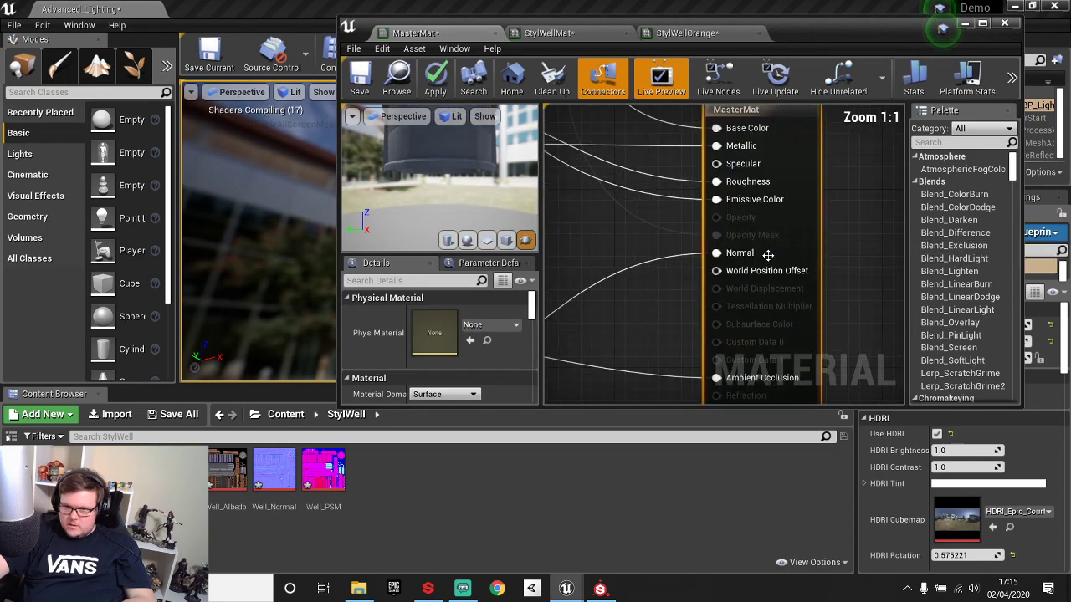
Check the general settings of StylWellMat and apply the pending changes to MasterMat.
{"action": "left_click", "coordinate": [568, 33]}
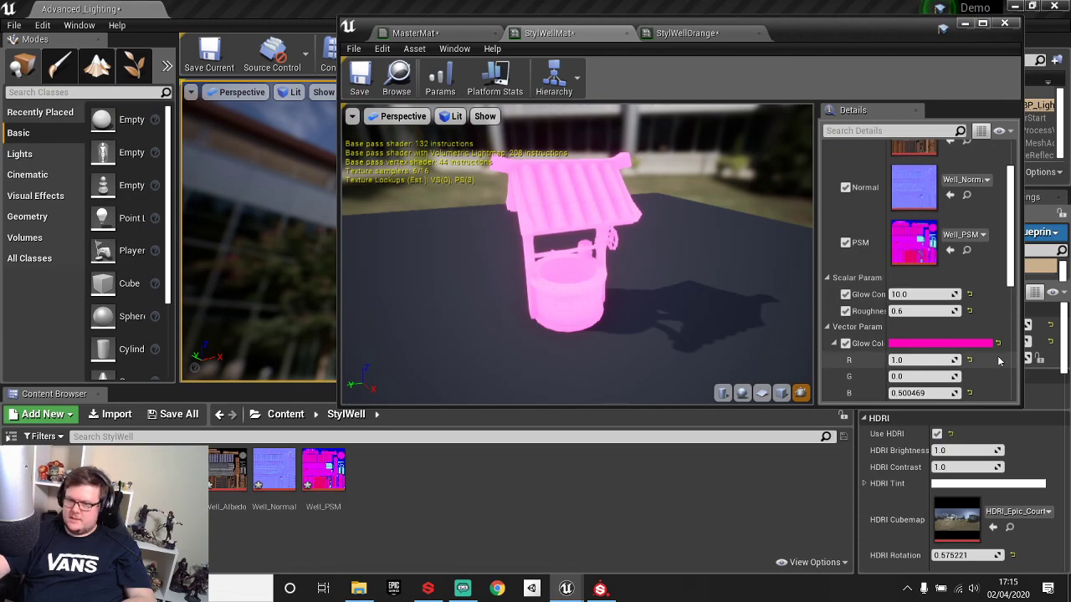
{"action": "scroll", "coordinate": [877, 361], "scroll_direction": "down", "scroll_amount": 6}
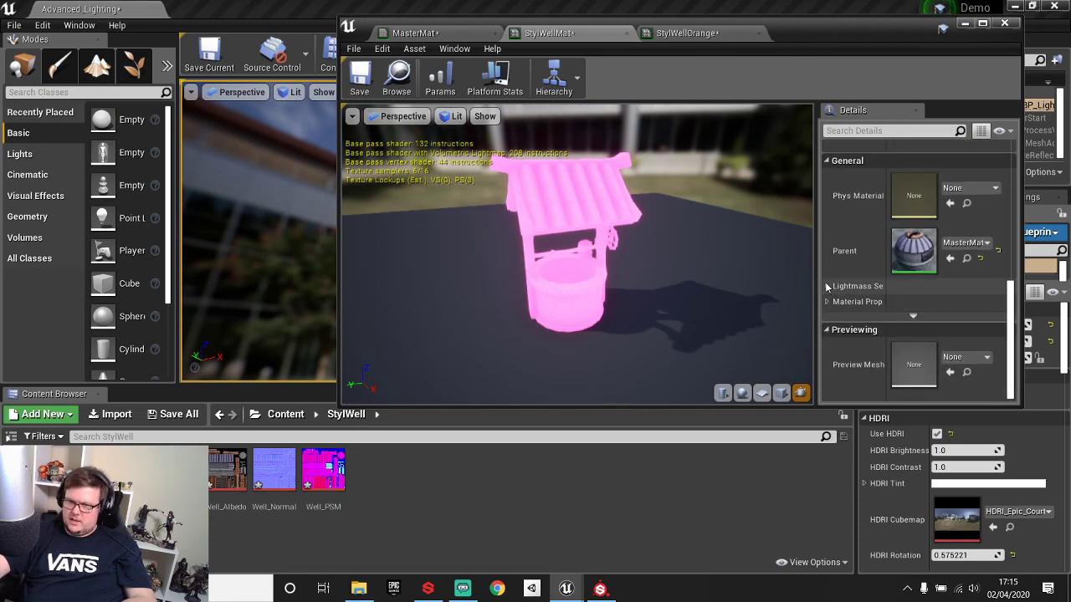
{"action": "left_click", "coordinate": [419, 32]}
{"action": "left_click", "coordinate": [435, 81]}
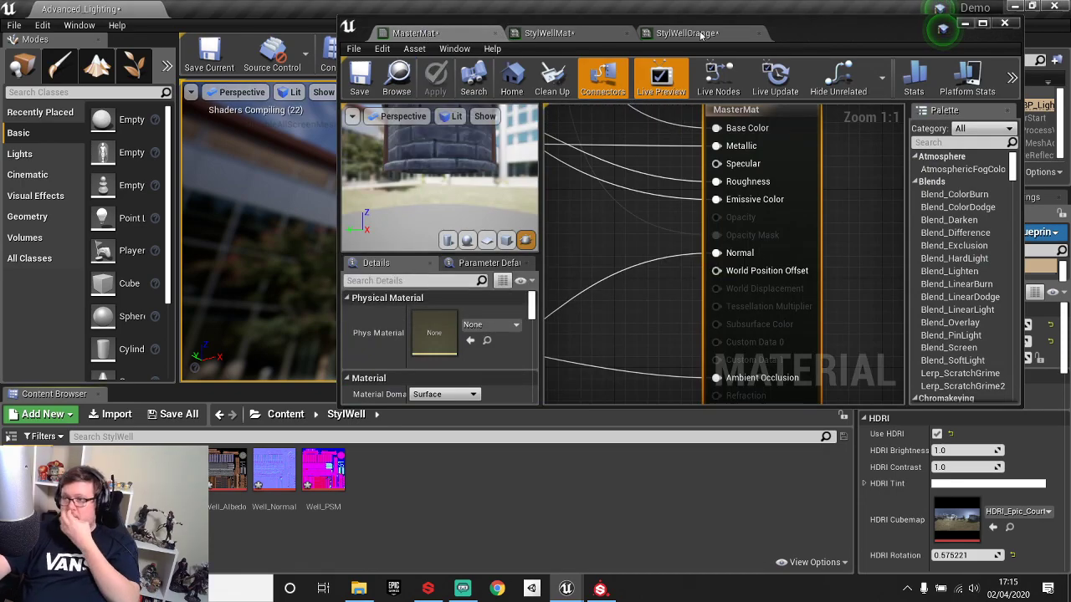
{"action": "scroll", "coordinate": [739, 326], "scroll_direction": "down", "scroll_amount": 1}
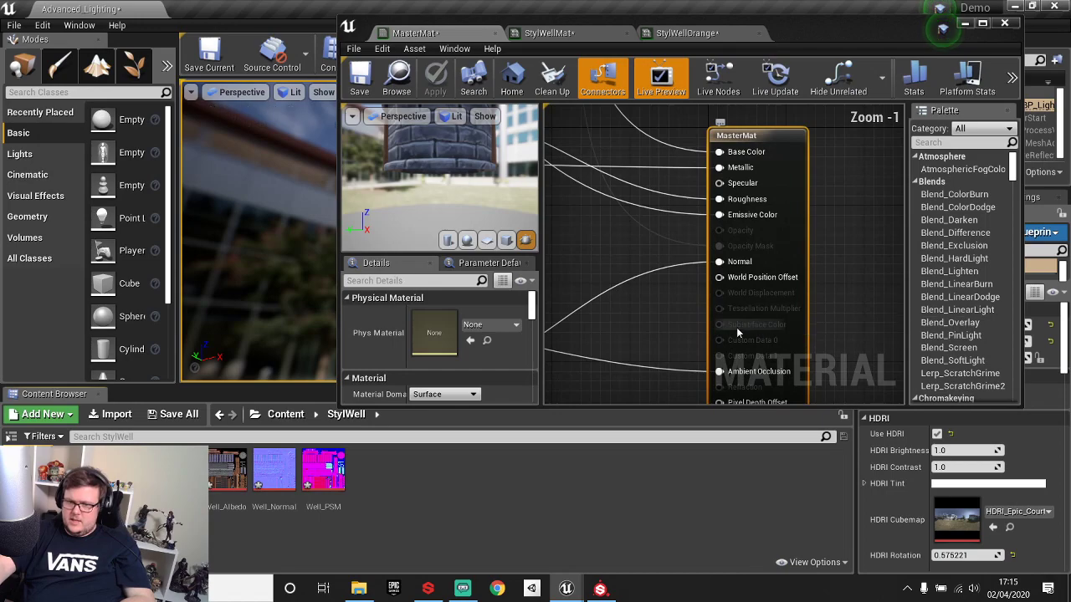
Try overriding the Blend Mode of StylWellMat with Masked, then turn the override off.
{"action": "left_click", "coordinate": [682, 32]}
{"action": "left_click", "coordinate": [552, 32]}
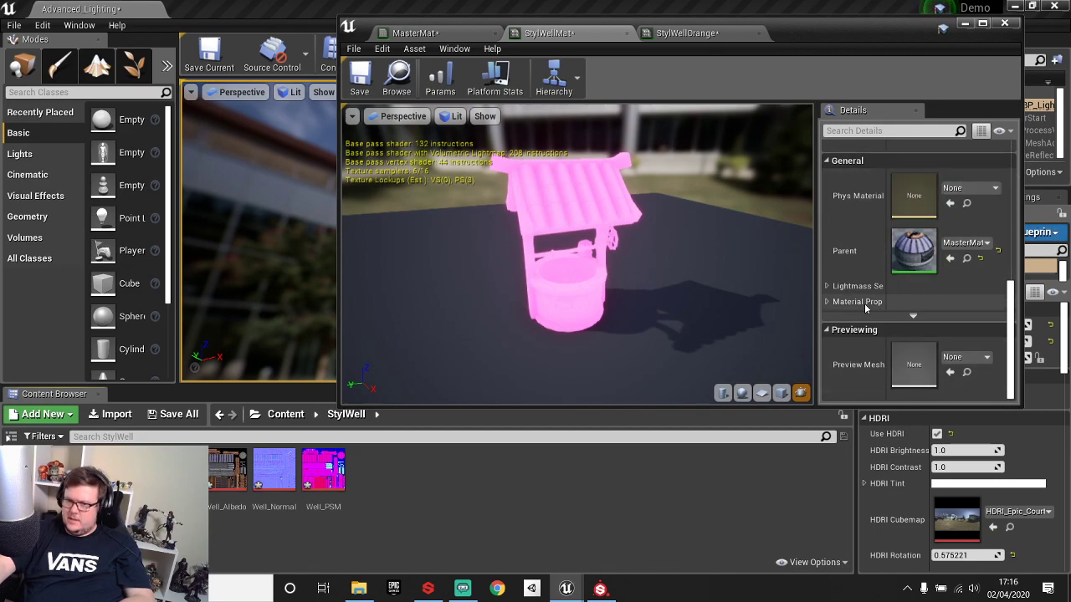
{"action": "left_click", "coordinate": [828, 301]}
{"action": "scroll", "coordinate": [853, 321], "scroll_direction": "down", "scroll_amount": 1}
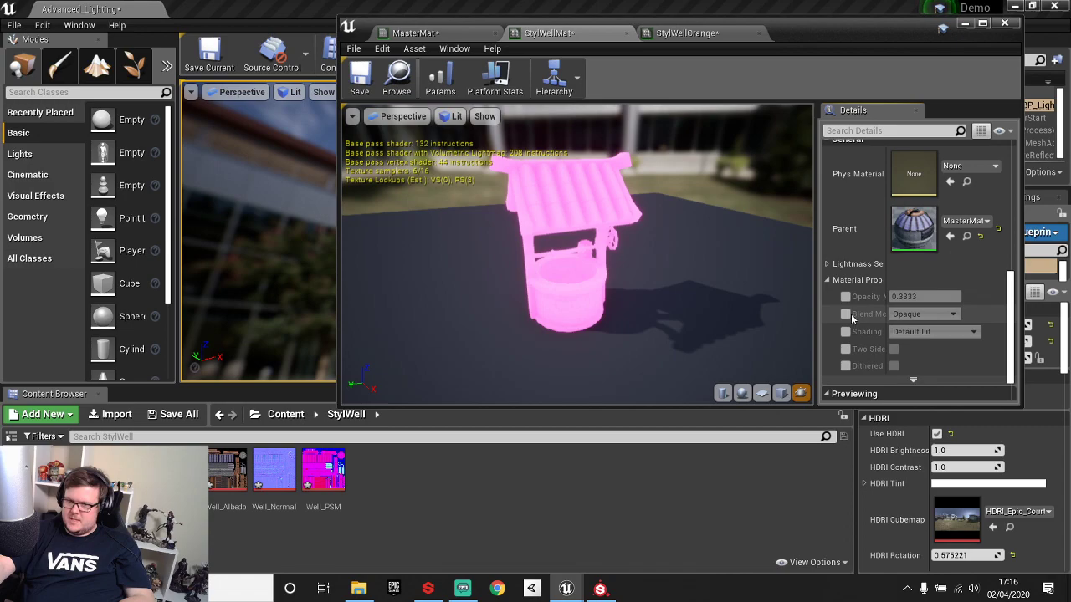
{"action": "left_click", "coordinate": [920, 314]}
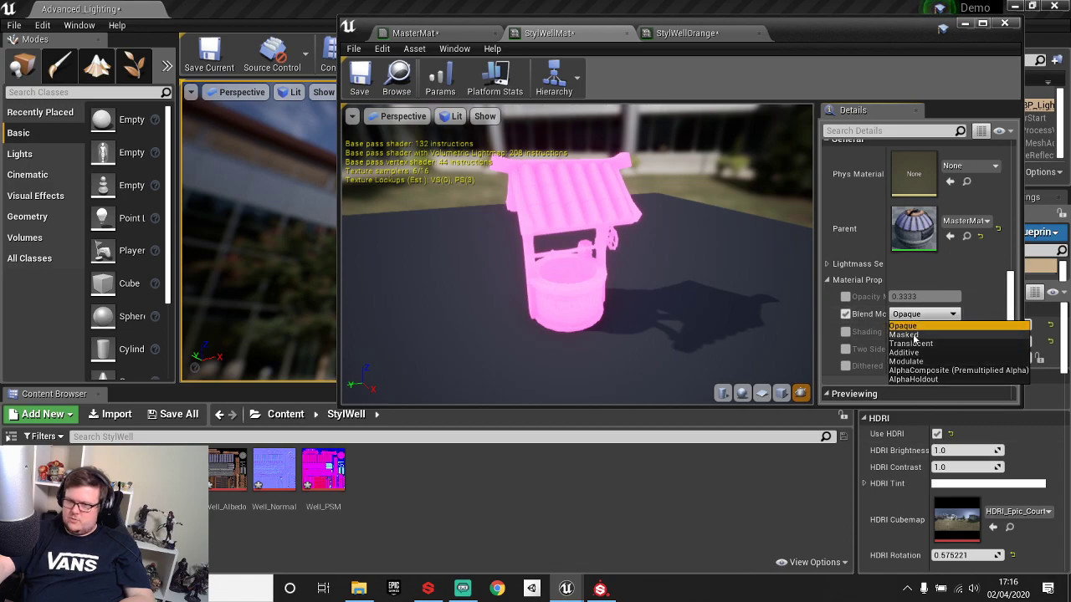
{"action": "left_click", "coordinate": [912, 337]}
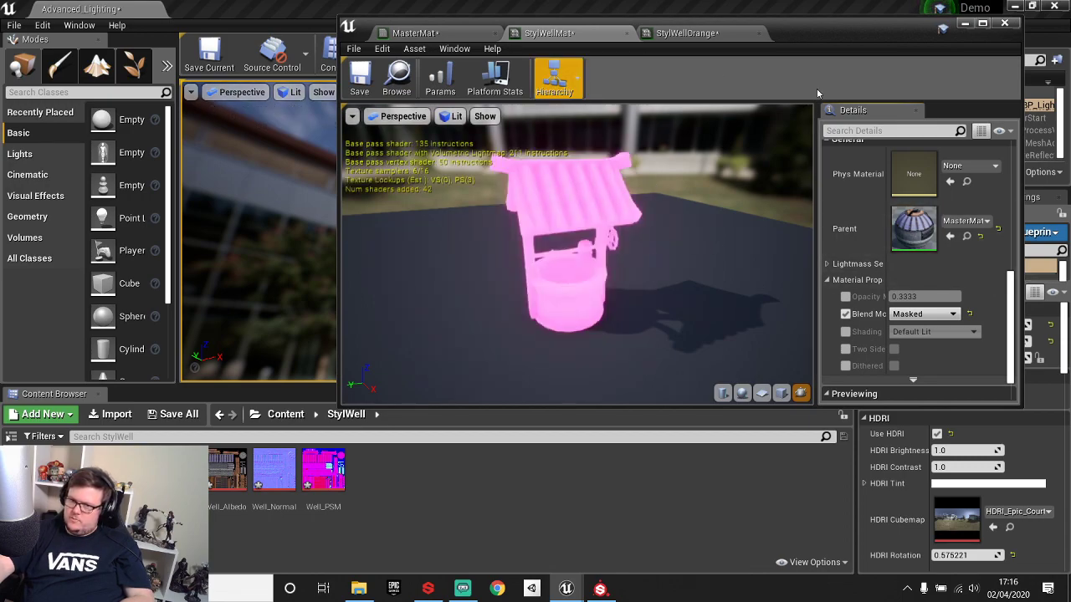
{"action": "left_click", "coordinate": [845, 314]}
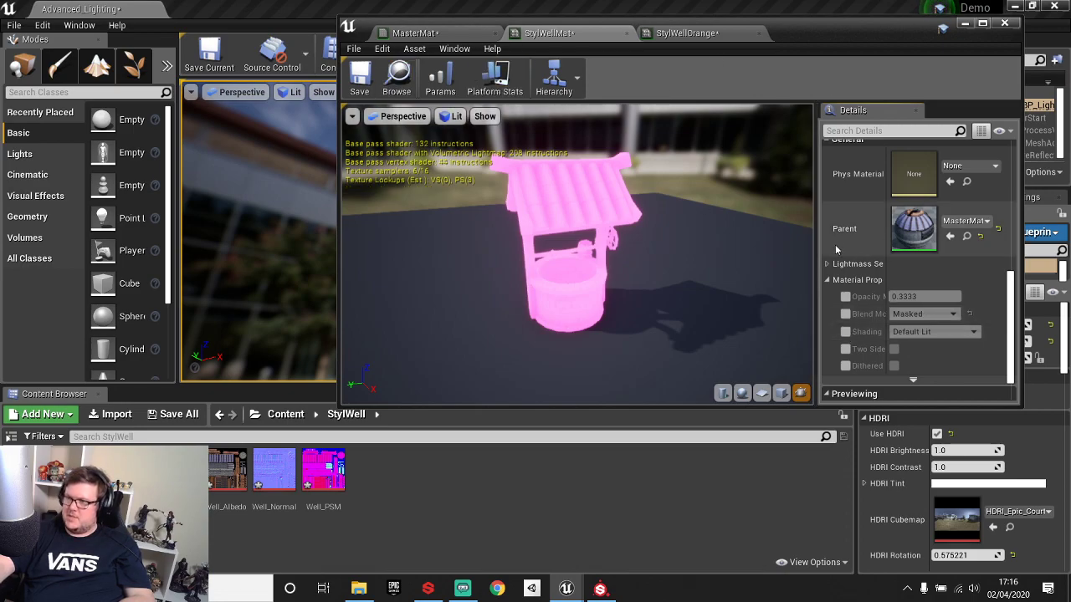
Review MasterMat and its two instances, then close StylWellOrange and the whole material editor window.
{"action": "left_click", "coordinate": [433, 34]}
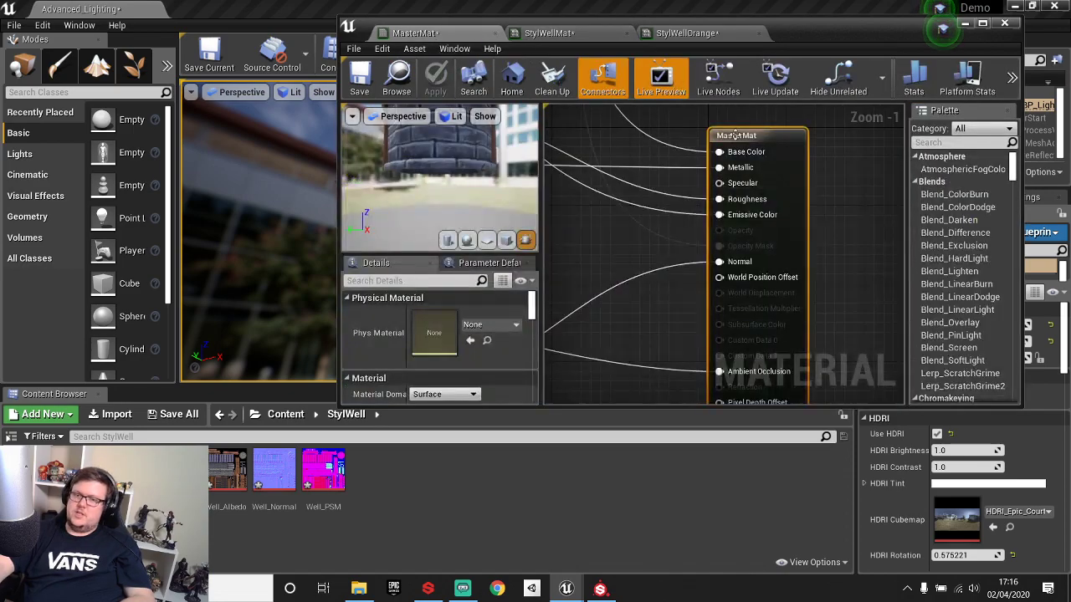
{"action": "left_click", "coordinate": [565, 32]}
{"action": "left_click", "coordinate": [674, 33]}
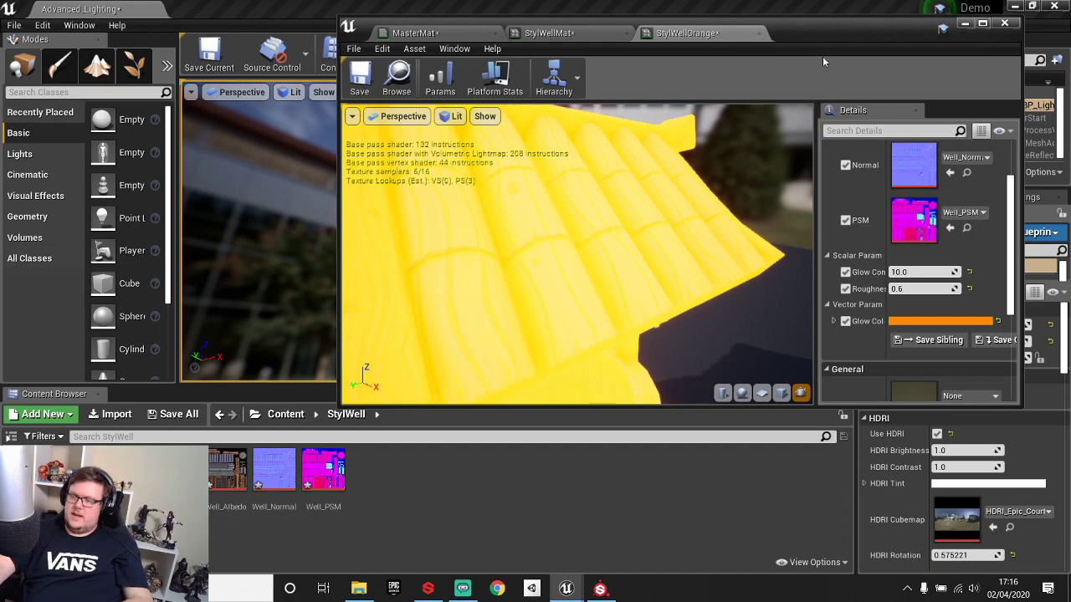
{"action": "left_click", "coordinate": [757, 33]}
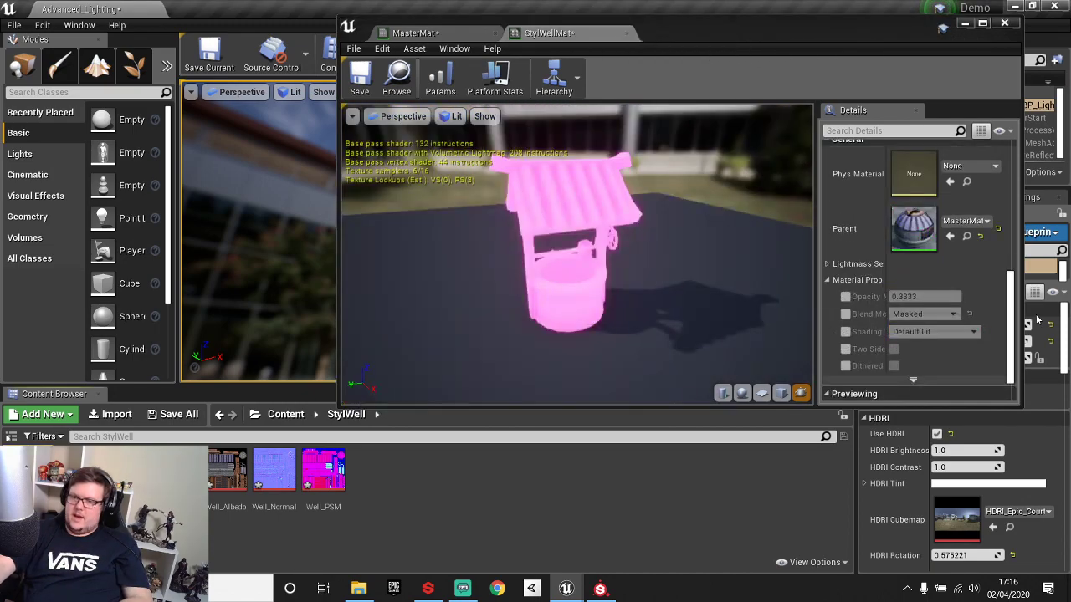
{"action": "scroll", "coordinate": [983, 276], "scroll_direction": "up", "scroll_amount": 2}
{"action": "scroll", "coordinate": [983, 276], "scroll_direction": "up", "scroll_amount": 1}
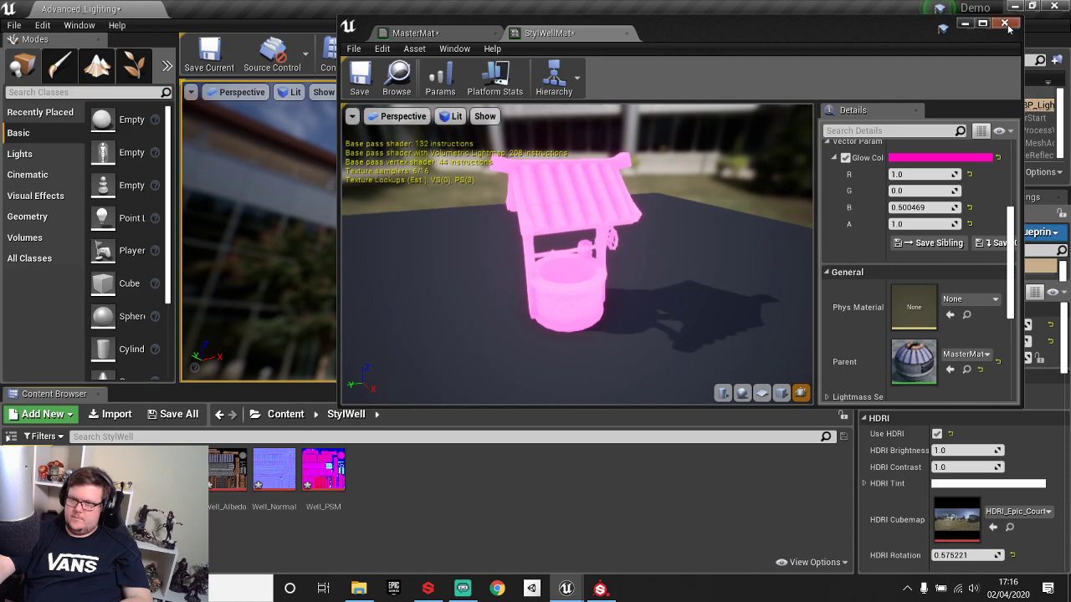
{"action": "left_click", "coordinate": [1008, 26]}
{"action": "right_click", "coordinate": [127, 470]}
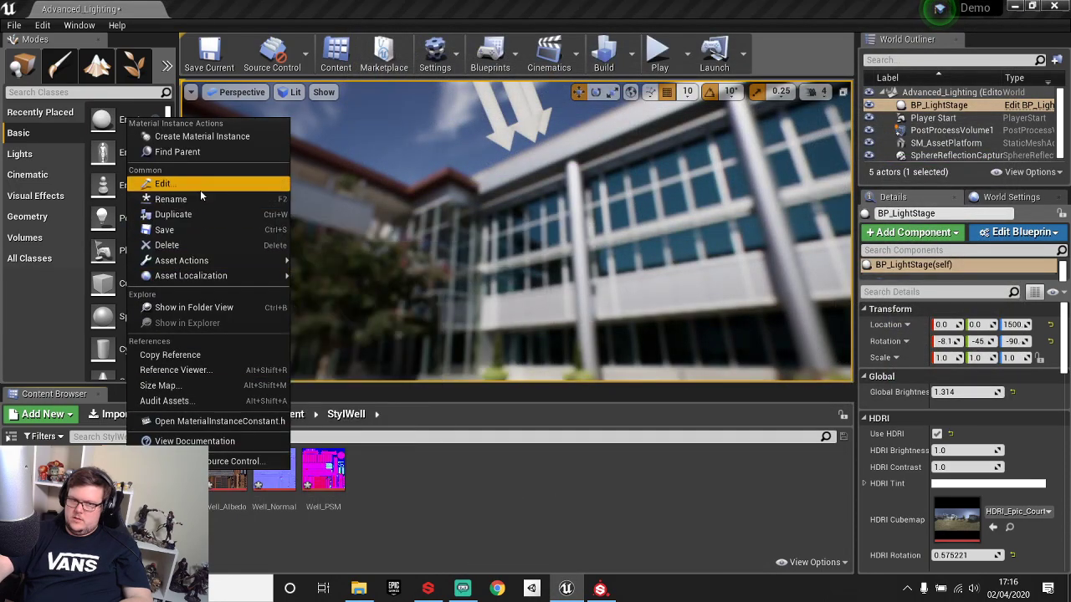
{"action": "left_click", "coordinate": [121, 484]}
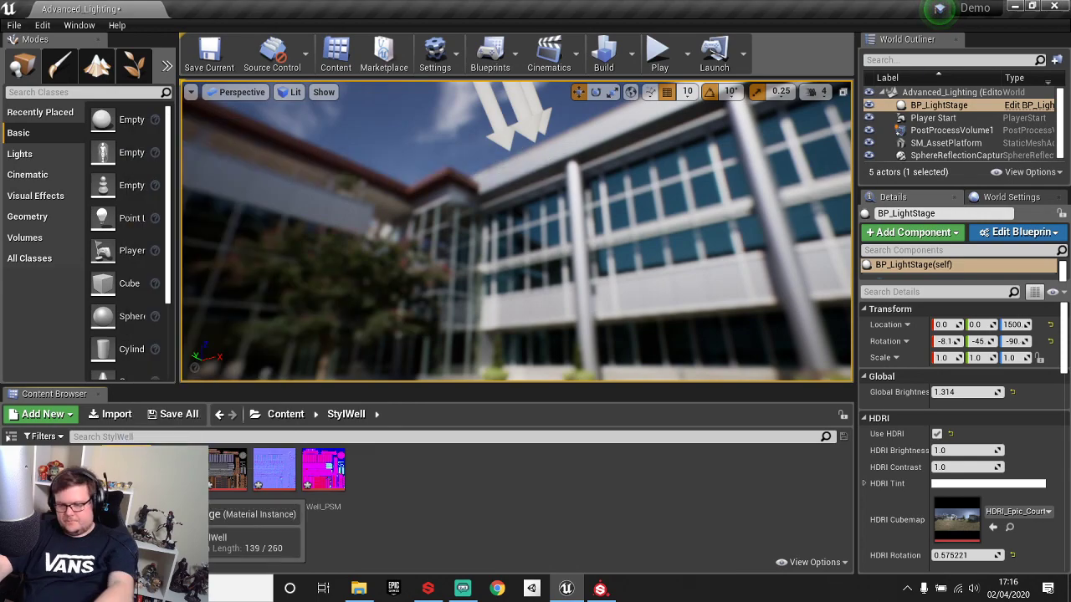
Delete the StylWellOrange and StylWellMat material instances from the StylWell folder.
{"action": "key", "text": "Delete"}
{"action": "left_click", "coordinate": [480, 515]}
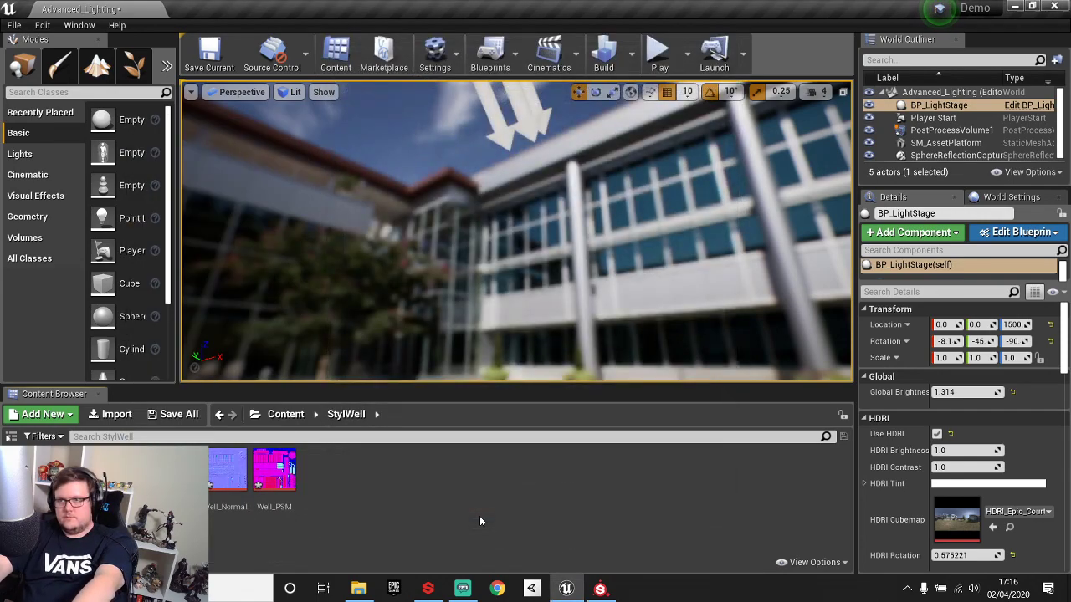
{"action": "key", "text": "Delete"}
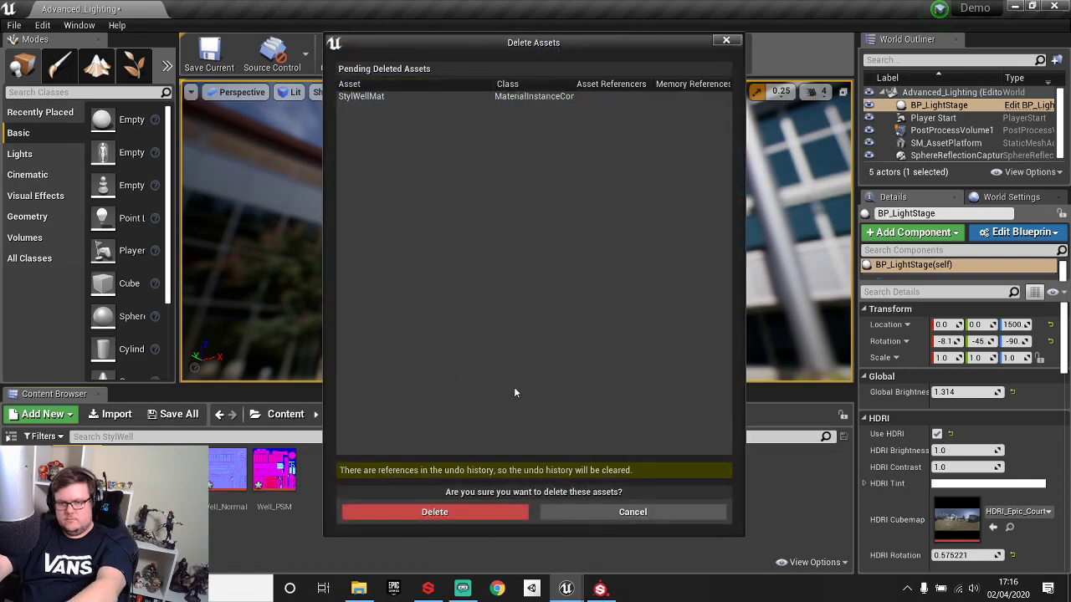
{"action": "left_click", "coordinate": [481, 513]}
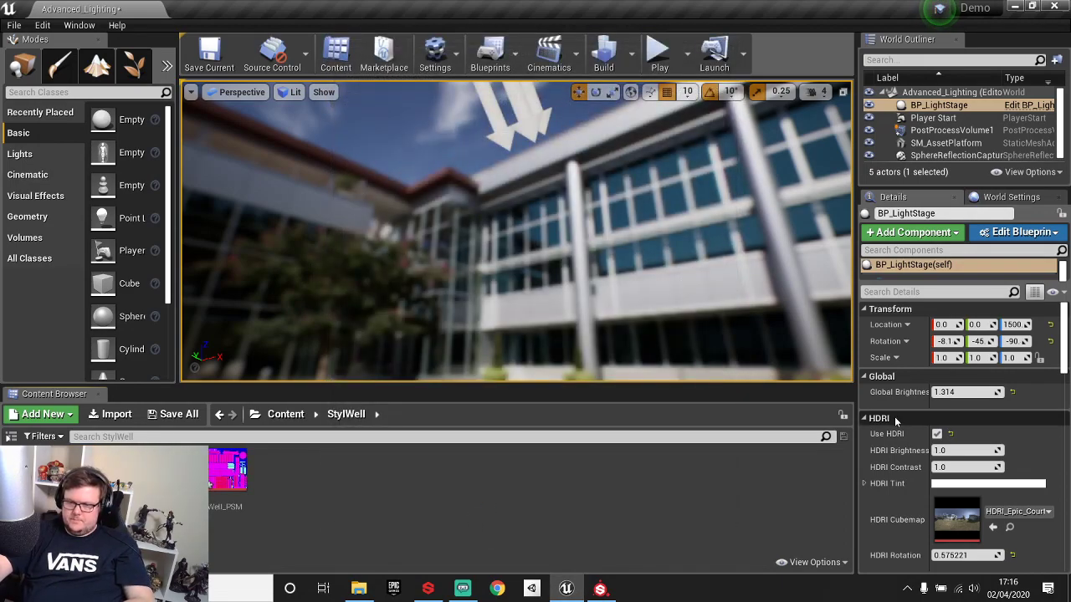
Create a new material instance of MasterMat named StylWell in the StylWell folder.
{"action": "right_click_drag", "start_coordinate": [458, 290], "coordinate": [470, 368]}
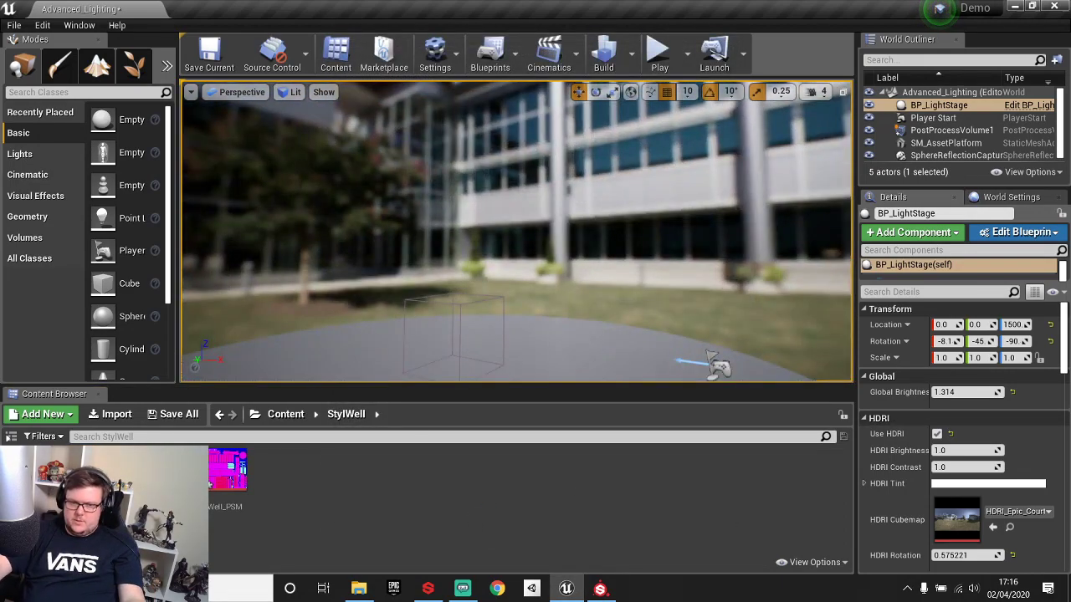
{"action": "right_click", "coordinate": [34, 488]}
{"action": "left_click", "coordinate": [98, 161]}
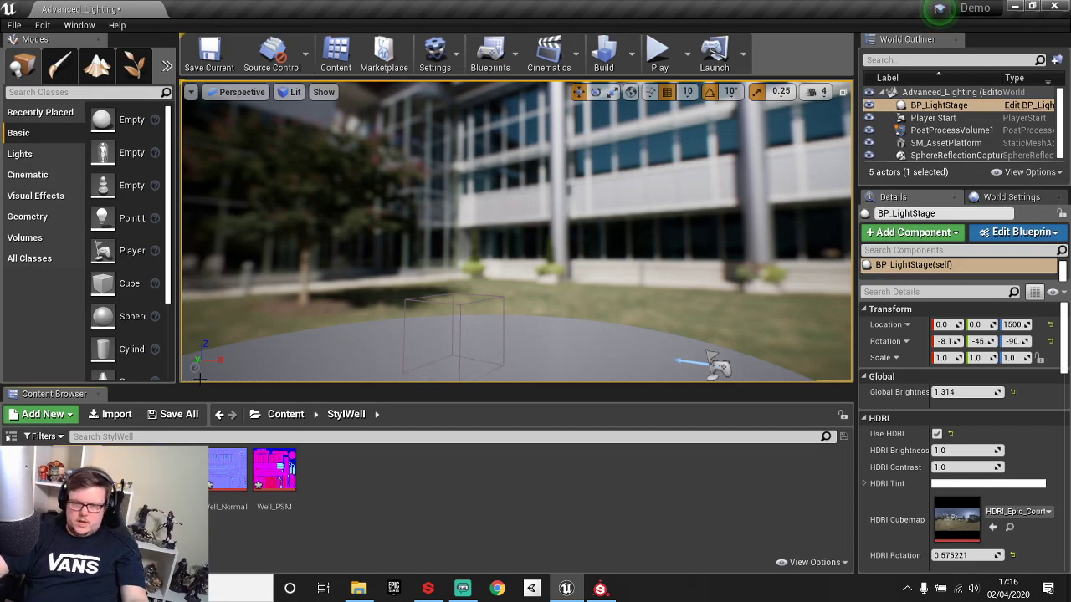
Place the Well static mesh on the platform and assign the StylWell material instance to its Element 0 slot.
{"action": "right_click_drag", "start_coordinate": [564, 310], "coordinate": [508, 272]}
{"action": "left_click_drag", "start_coordinate": [167, 473], "coordinate": [489, 272]}
{"action": "left_click_drag", "start_coordinate": [222, 481], "coordinate": [956, 518]}
{"action": "key", "text": "w"}
{"action": "right_click_drag", "start_coordinate": [517, 243], "coordinate": [711, 237]}
{"action": "key", "text": "s"}
{"action": "right_click_drag", "start_coordinate": [569, 239], "coordinate": [498, 130]}
{"action": "right_click_drag", "start_coordinate": [653, 126], "coordinate": [435, 184]}
{"action": "right_click_drag", "start_coordinate": [517, 230], "coordinate": [666, 241]}
{"action": "key", "text": "s"}
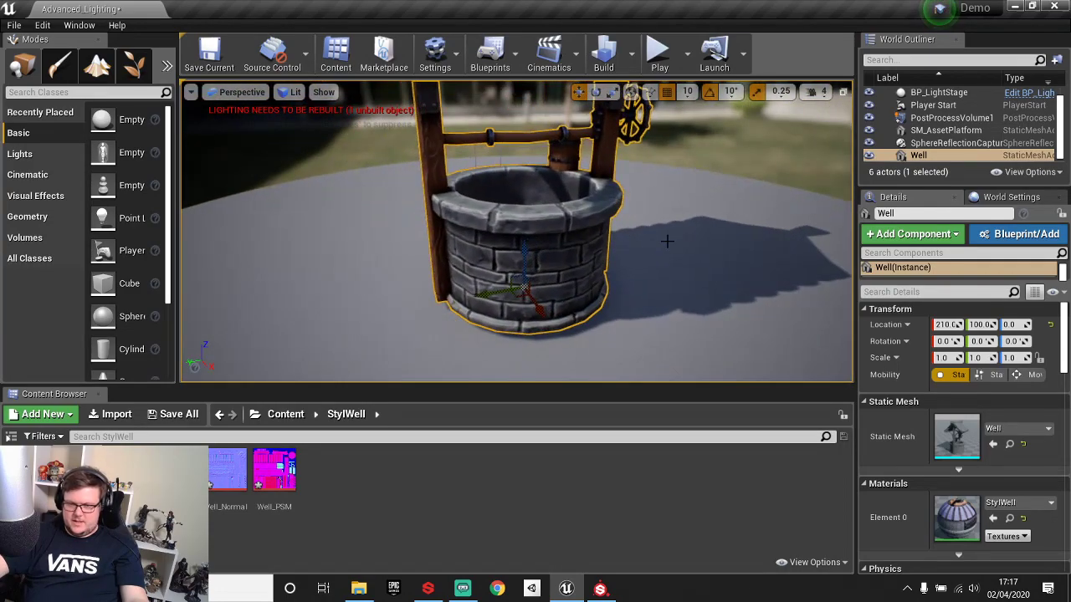
Switch to Chrome, open the HDRI Haven site from the search results and go to its HDRIs page.
{"action": "left_click", "coordinate": [497, 589]}
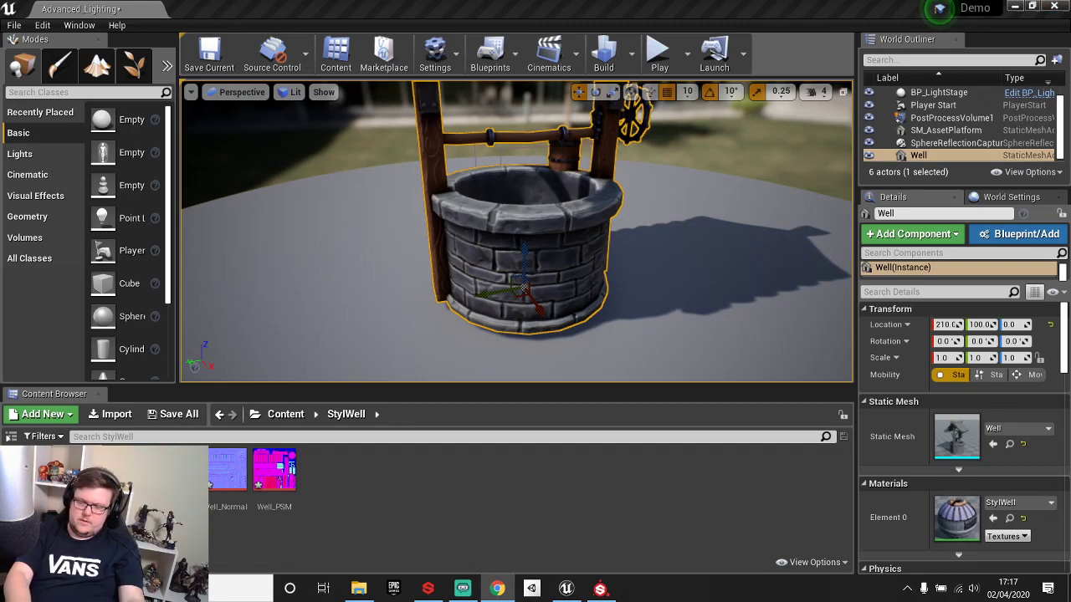
{"action": "left_click_drag", "start_coordinate": [1062, 535], "coordinate": [528, 5]}
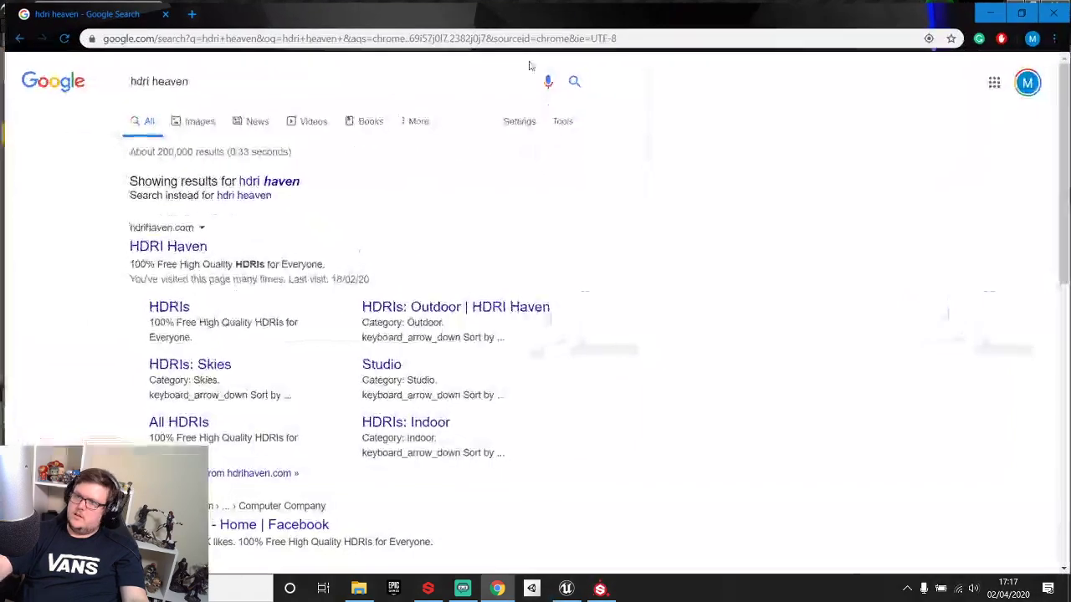
{"action": "left_click", "coordinate": [168, 247]}
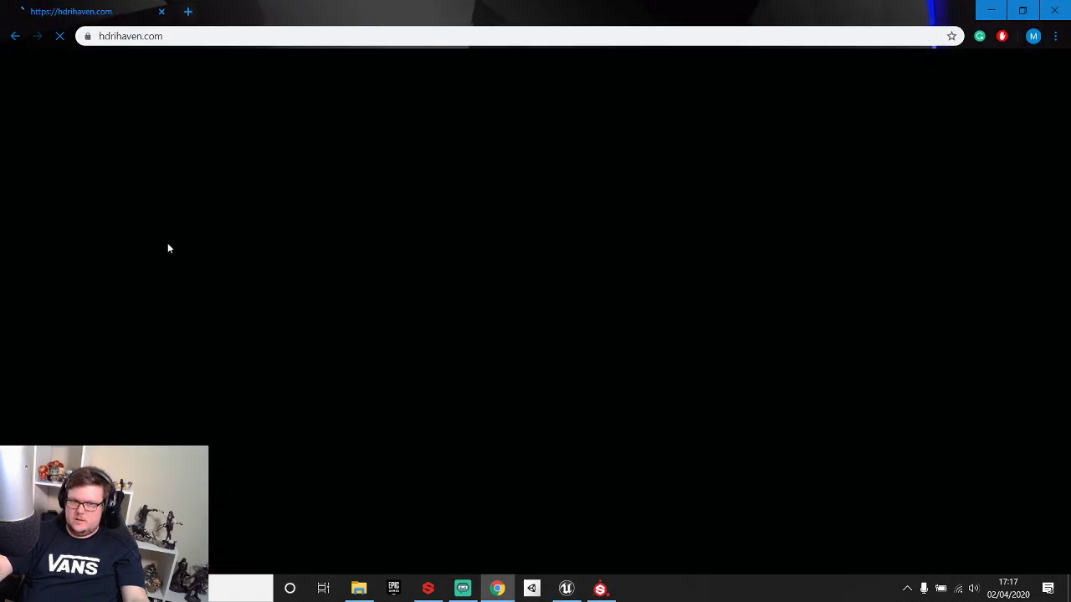
{"action": "left_click", "coordinate": [686, 70]}
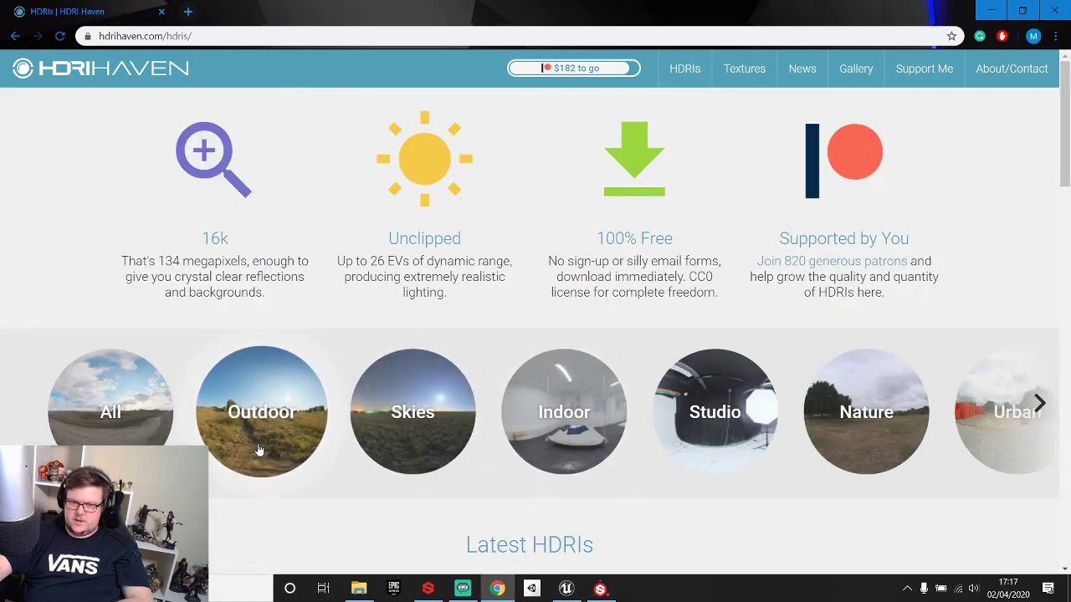
Open the Railway Bridge 02 HDRI and download its 2k HDR file.
{"action": "scroll", "coordinate": [772, 388], "scroll_direction": "down", "scroll_amount": 3}
{"action": "scroll", "coordinate": [787, 398], "scroll_direction": "down", "scroll_amount": 3}
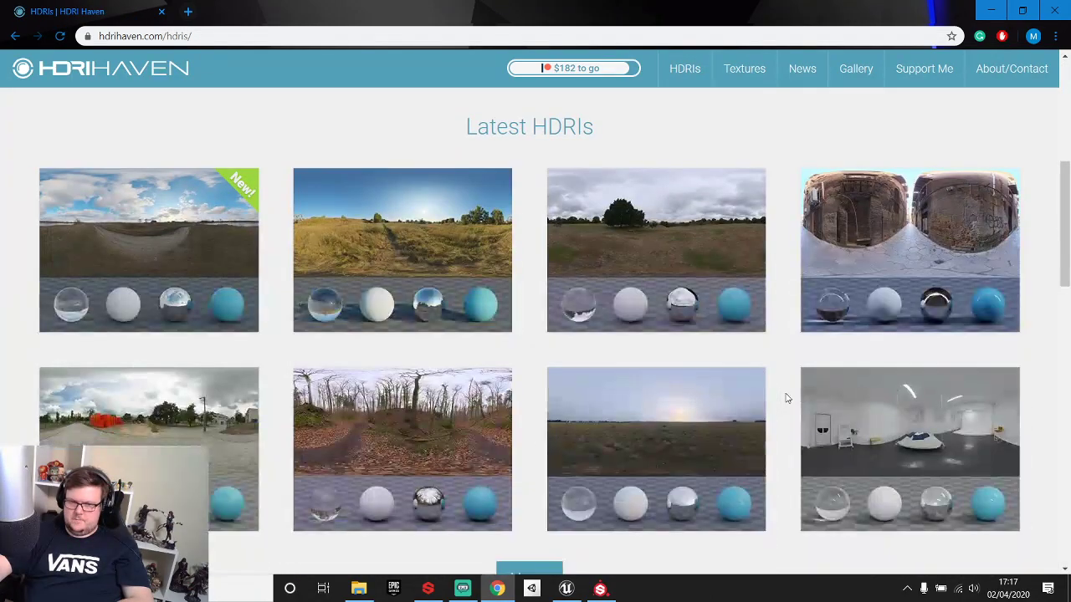
{"action": "left_click", "coordinate": [395, 233]}
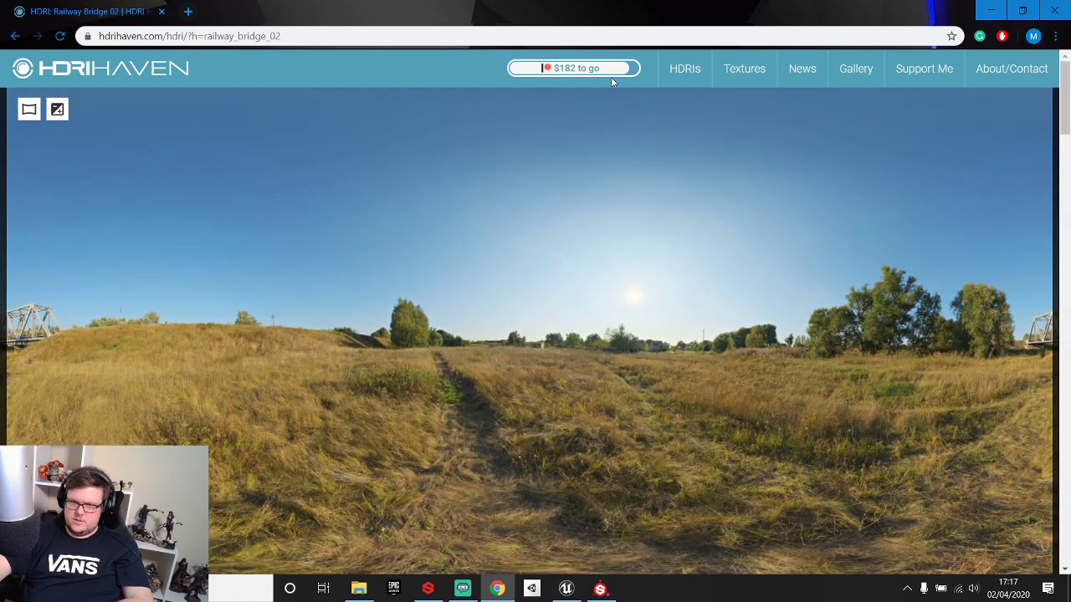
{"action": "scroll", "coordinate": [551, 491], "scroll_direction": "down", "scroll_amount": 9}
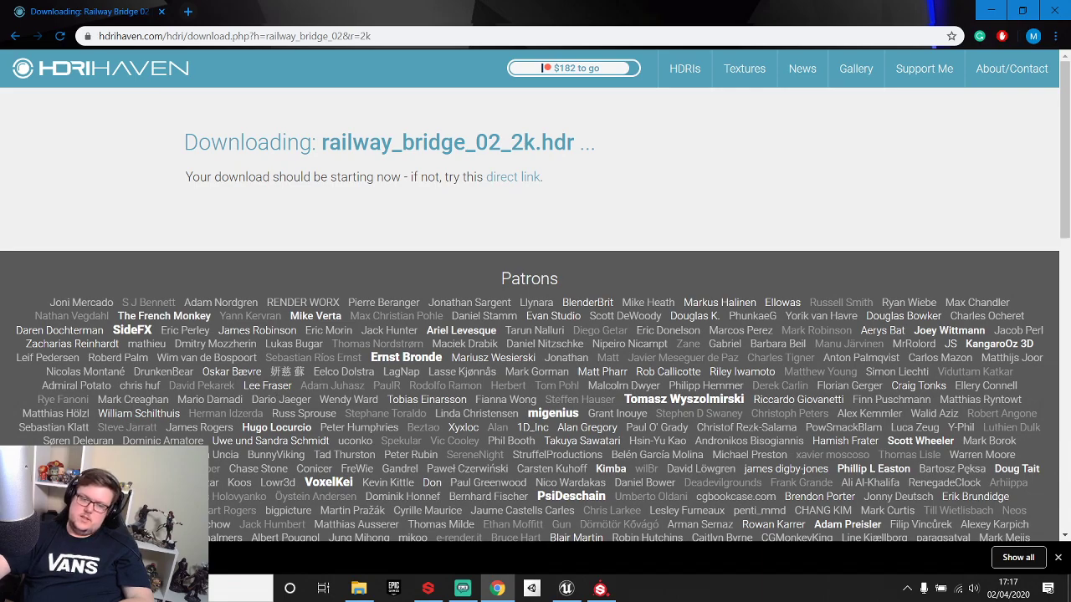
Show the downloaded railway_bridge_02_2k.hdr in its folder and import it into the StylWell content folder in Unreal.
{"action": "left_click", "coordinate": [159, 558]}
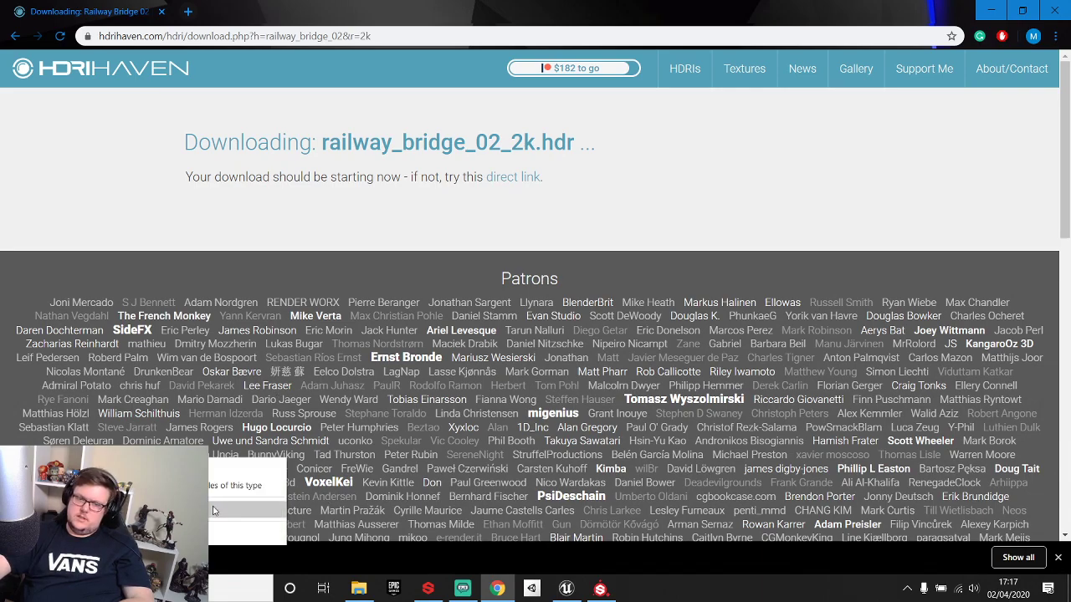
{"action": "left_click", "coordinate": [210, 508]}
{"action": "left_click_drag", "start_coordinate": [422, 220], "coordinate": [424, 500]}
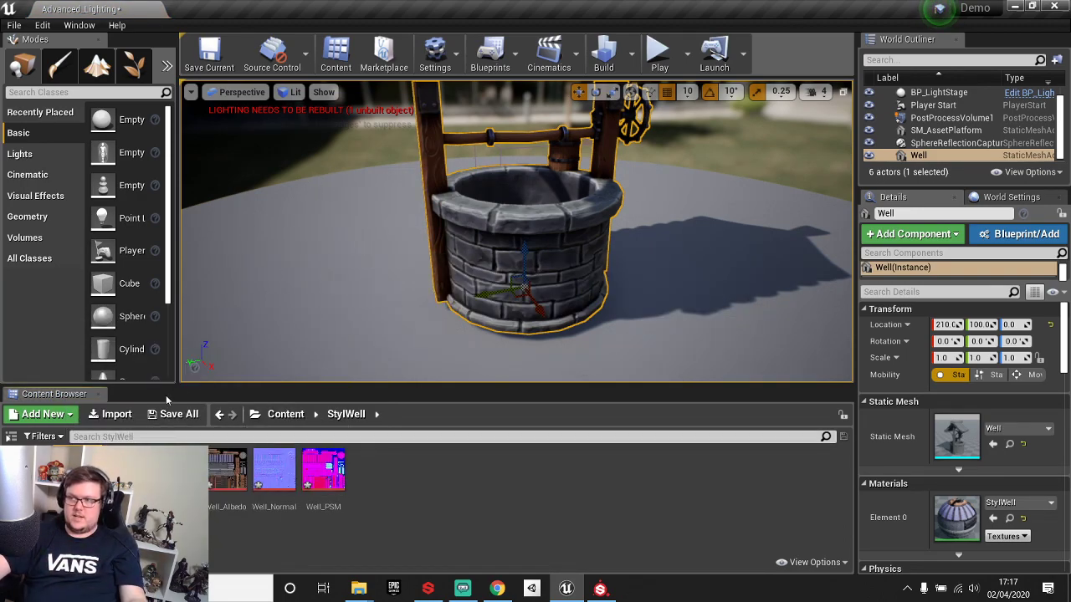
Assign the railway bridge HDR texture as the HDRI Cubemap of BP_LightStage.
{"action": "left_click", "coordinate": [929, 92]}
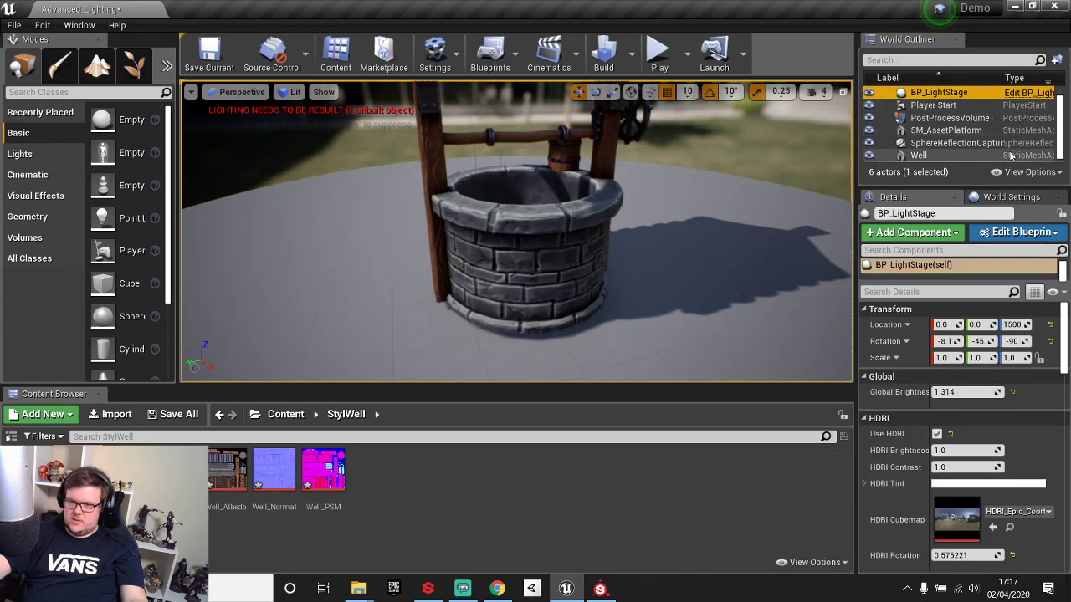
{"action": "left_click_drag", "start_coordinate": [131, 470], "coordinate": [957, 505]}
{"action": "right_click_drag", "start_coordinate": [519, 124], "coordinate": [532, 100]}
{"action": "right_click_drag", "start_coordinate": [609, 220], "coordinate": [615, 301]}
{"action": "scroll", "coordinate": [633, 242], "scroll_direction": "down", "scroll_amount": 3}
{"action": "right_click_drag", "start_coordinate": [364, 167], "coordinate": [377, 112]}
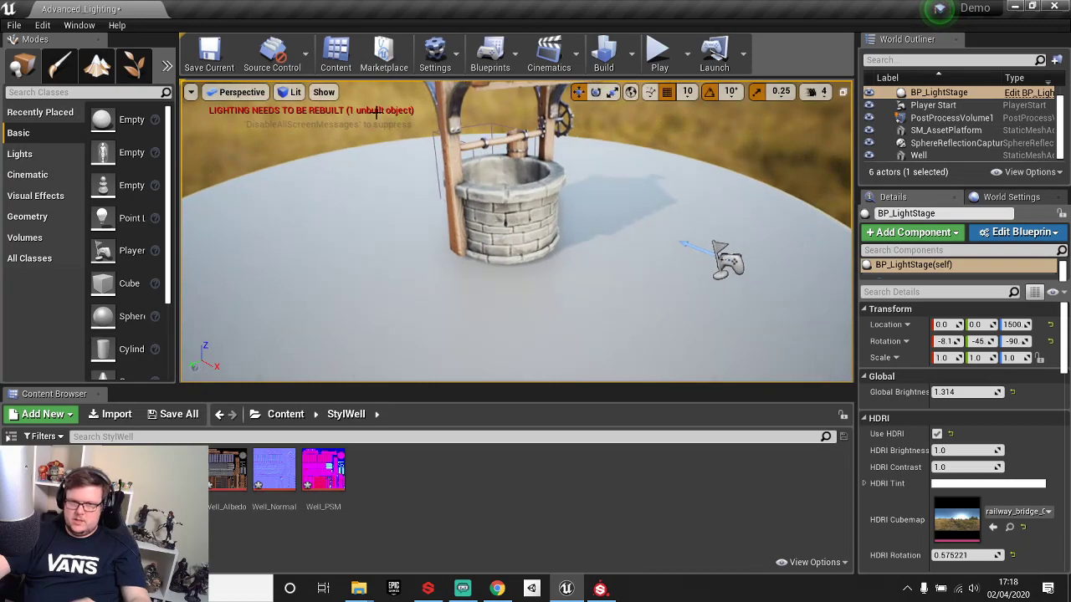
Build the level's lighting and close the message log.
{"action": "left_click", "coordinate": [630, 53]}
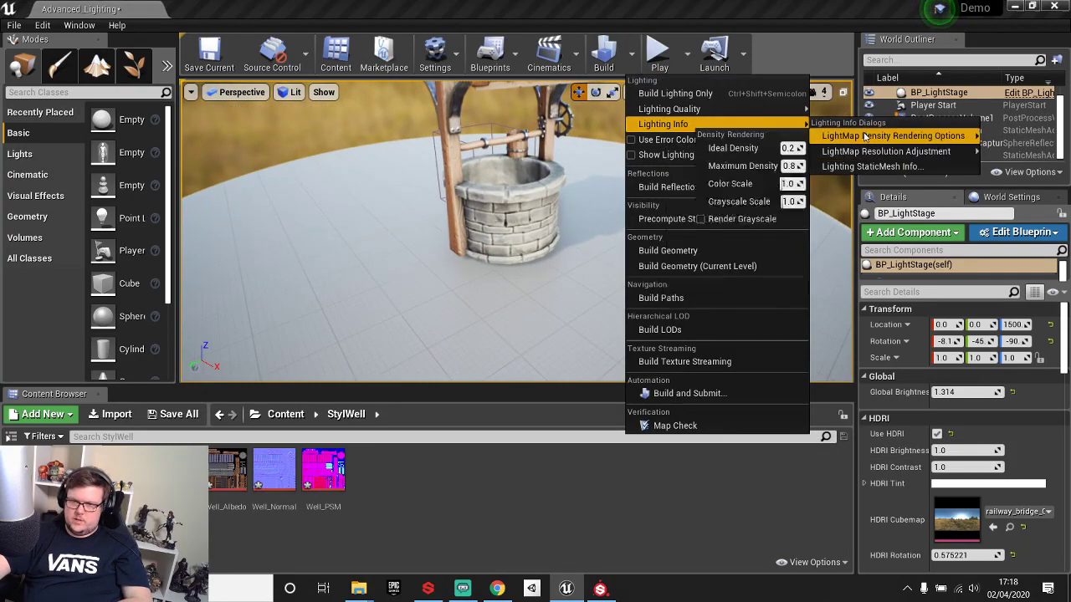
{"action": "mouse_move", "coordinate": [772, 110]}
{"action": "left_click", "coordinate": [837, 151]}
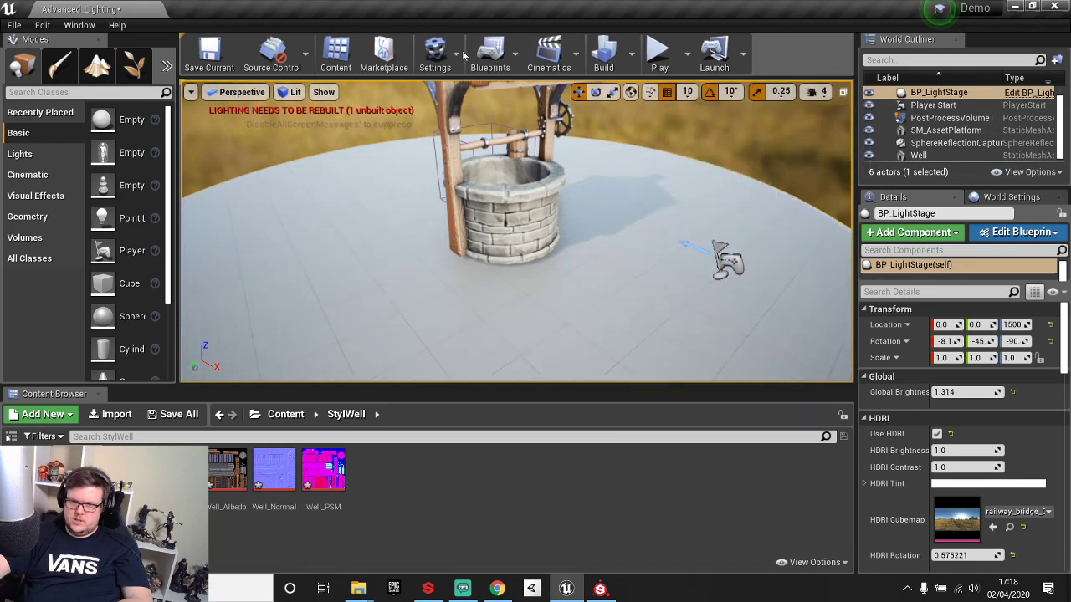
{"action": "left_click", "coordinate": [597, 60]}
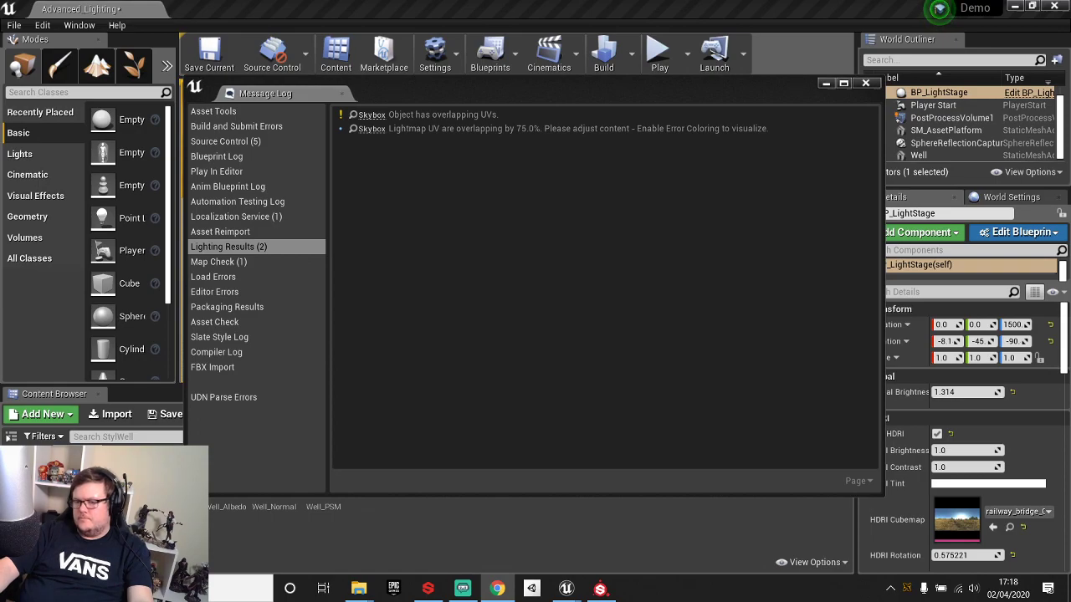
{"action": "left_click", "coordinate": [865, 83]}
Place a Cine Camera Actor on the platform beside the well.
{"action": "right_click_drag", "start_coordinate": [517, 231], "coordinate": [590, 258]}
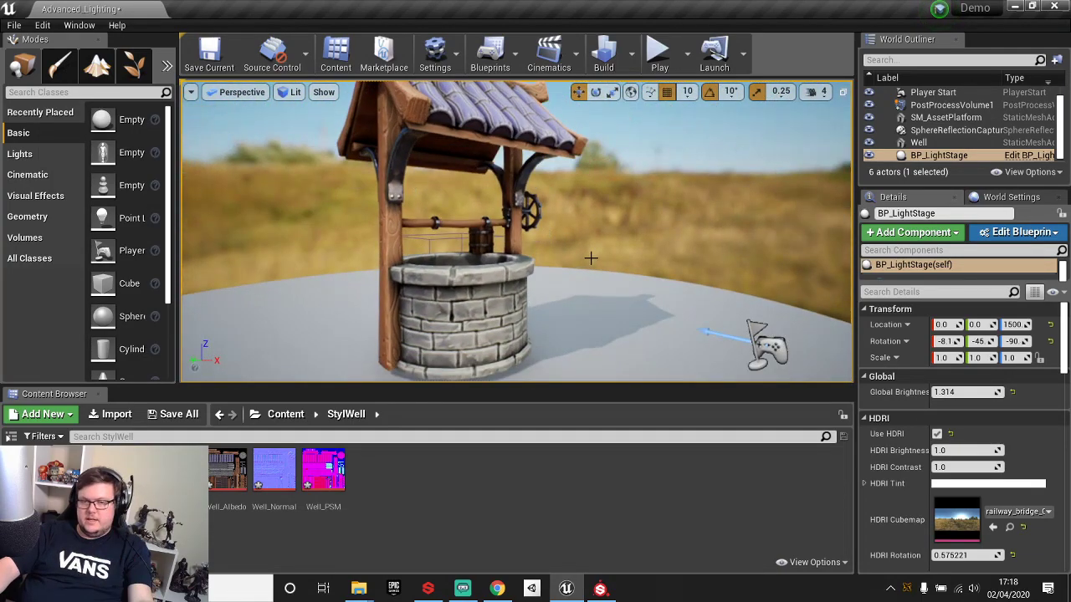
{"action": "left_click", "coordinate": [28, 174]}
{"action": "left_click_drag", "start_coordinate": [130, 185], "coordinate": [621, 264]}
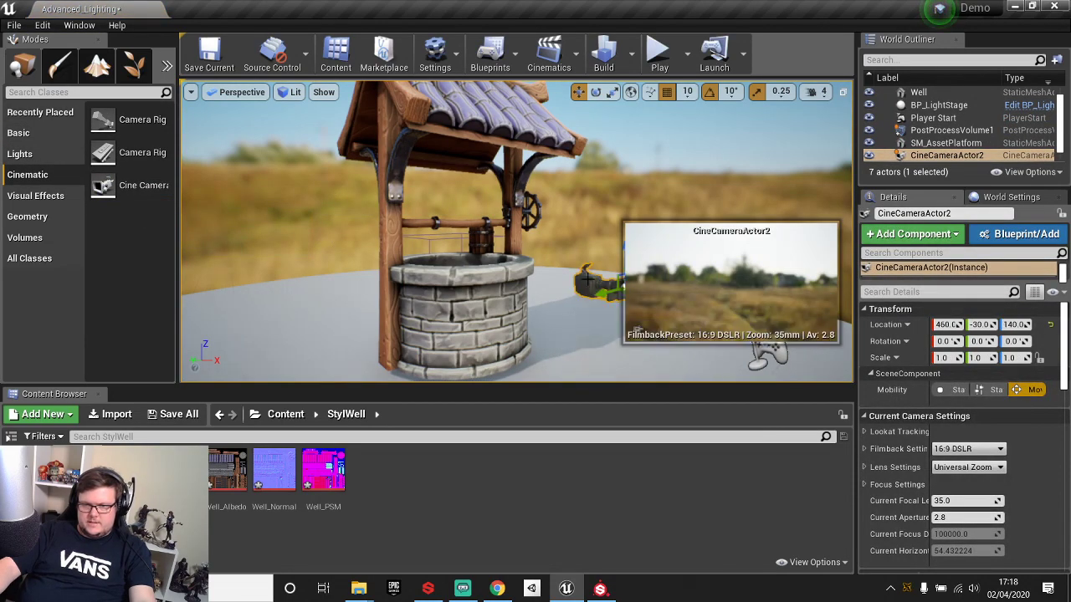
Pilot the new cine camera and move it until the well is framed in its view.
{"action": "right_click", "coordinate": [590, 279]}
{"action": "left_click", "coordinate": [627, 287]}
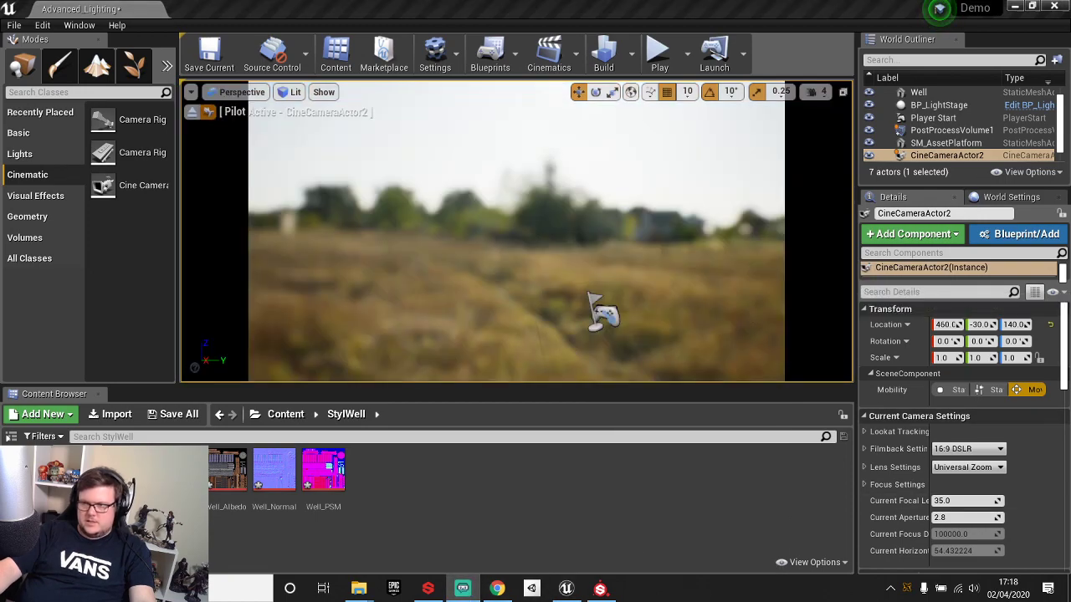
{"action": "left_click_drag", "start_coordinate": [498, 287], "coordinate": [586, 242]}
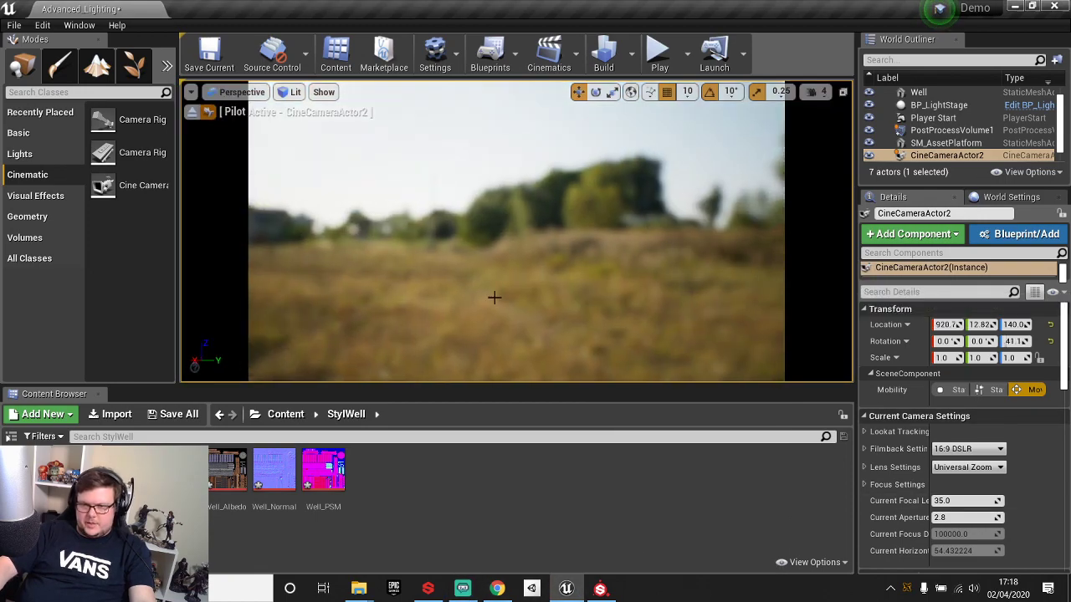
{"action": "left_click_drag", "start_coordinate": [507, 293], "coordinate": [707, 313]}
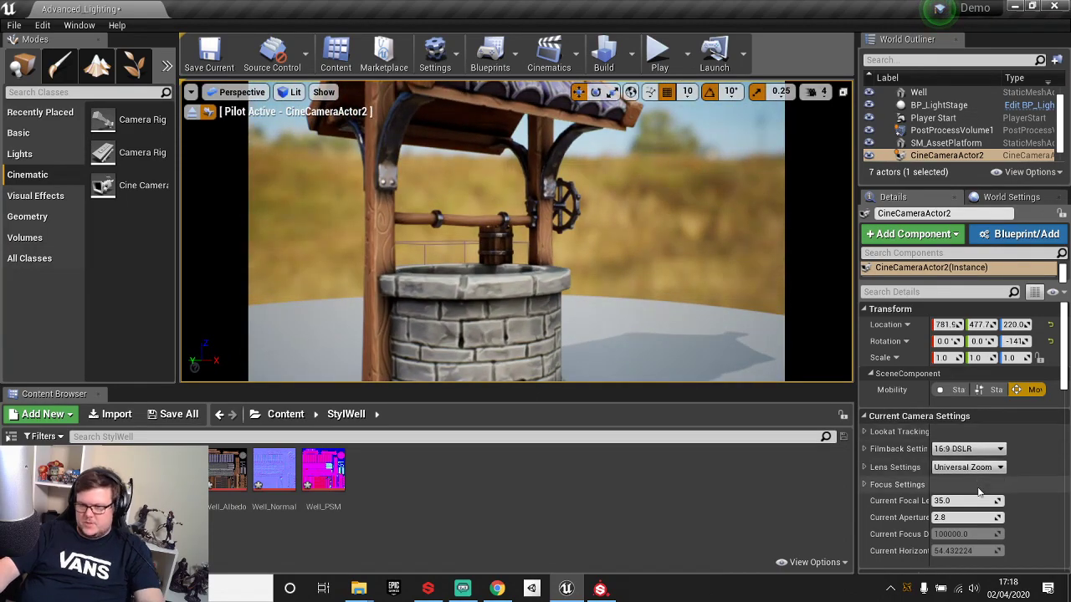
Expand the camera's filmback settings and set the sensor width to 50 mm.
{"action": "left_click", "coordinate": [865, 449]}
{"action": "left_click_drag", "start_coordinate": [962, 466], "coordinate": [1034, 466]}
{"action": "left_click", "coordinate": [954, 466]}
{"action": "type", "text": "50"}
{"action": "key", "text": "Return"}
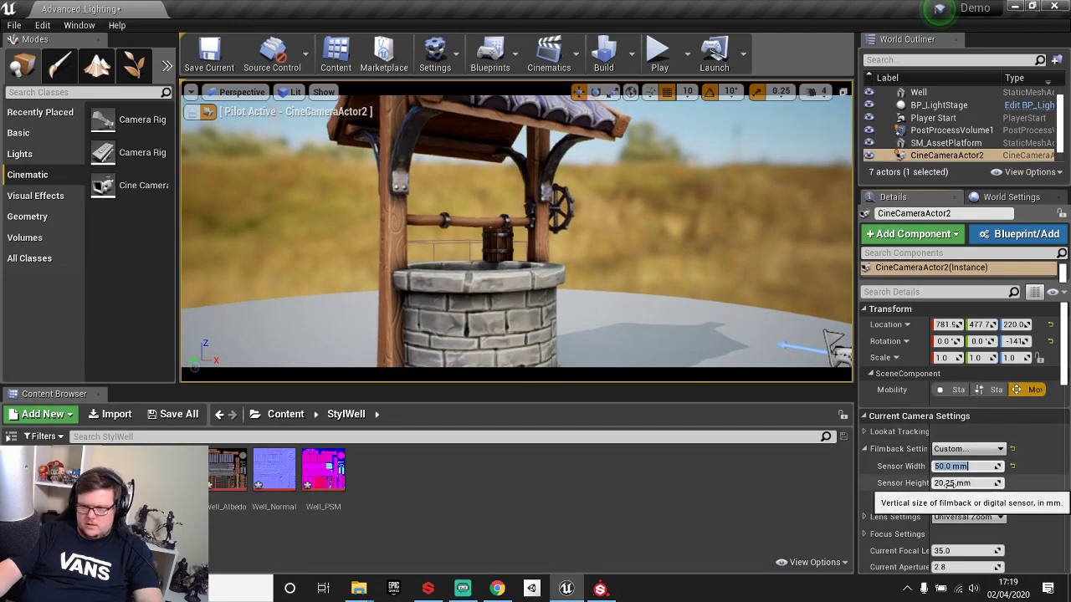
Try sensor heights of 22, 25, 21 and 19 mm for the cine camera.
{"action": "mouse_move", "coordinate": [962, 483]}
{"action": "left_mouse_down"}
{"action": "mouse_move", "coordinate": [934, 483]}
{"action": "mouse_move", "coordinate": [952, 485]}
{"action": "left_mouse_up"}
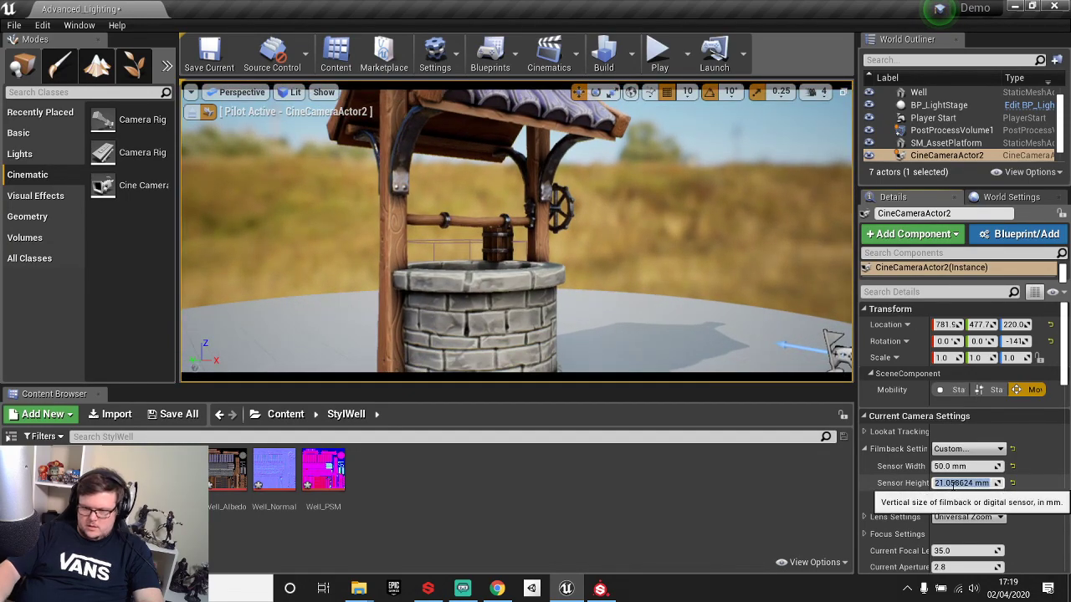
{"action": "type", "text": "2"}
{"action": "key", "text": "Return"}
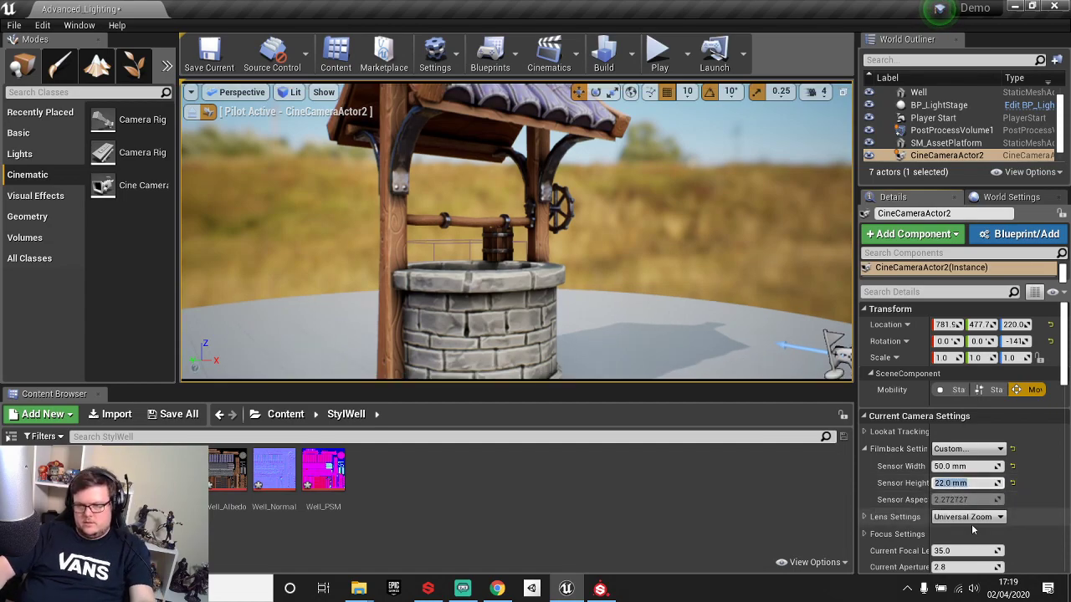
{"action": "type", "text": "25"}
{"action": "key", "text": "Return"}
{"action": "type", "text": "21"}
{"action": "key", "text": "Return"}
{"action": "type", "text": "19"}
{"action": "key", "text": "Return"}
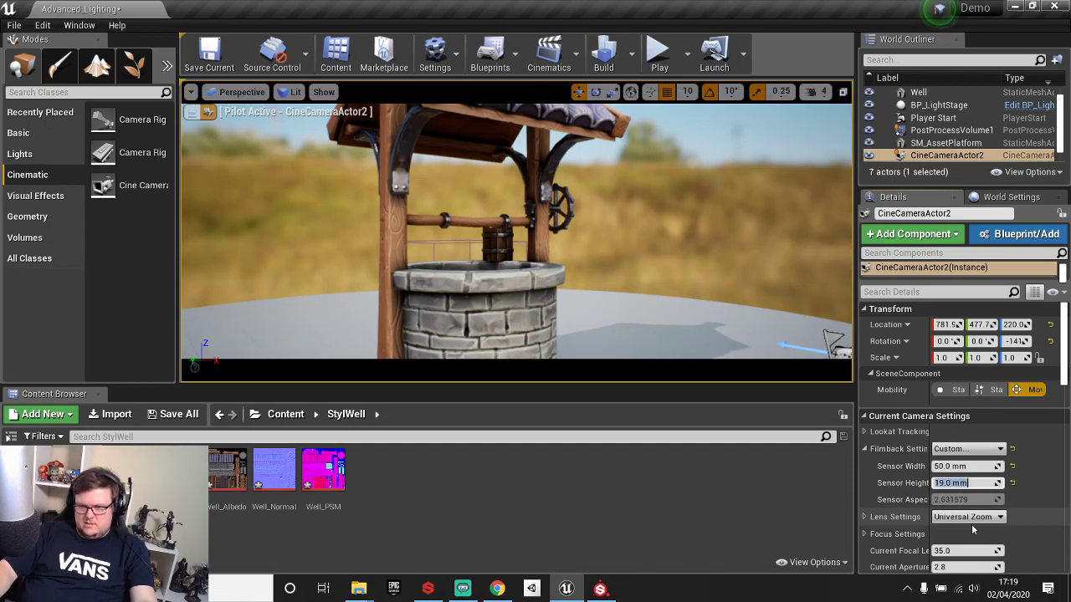
Set the sensor height to 20 mm and turn the piloted camera to reframe the well.
{"action": "type", "text": "20"}
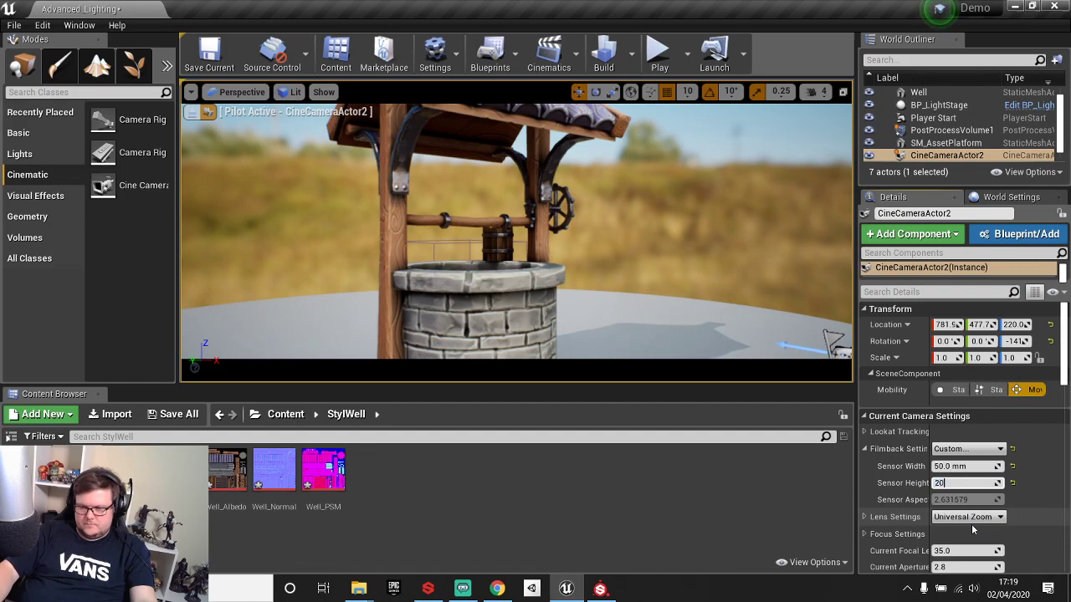
{"action": "key", "text": "Return"}
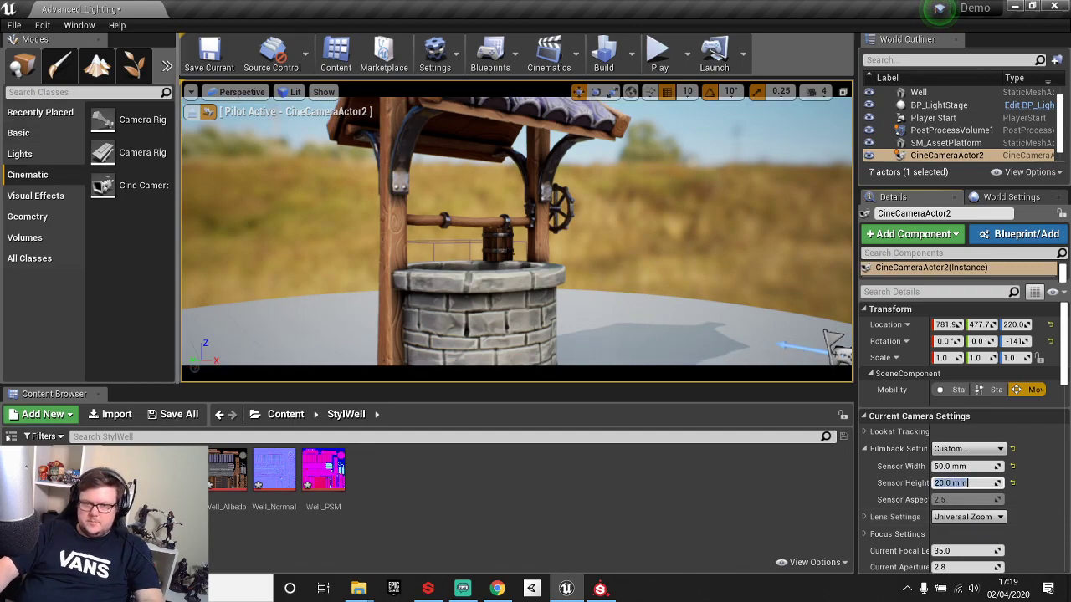
{"action": "right_click_drag", "start_coordinate": [528, 270], "coordinate": [517, 265]}
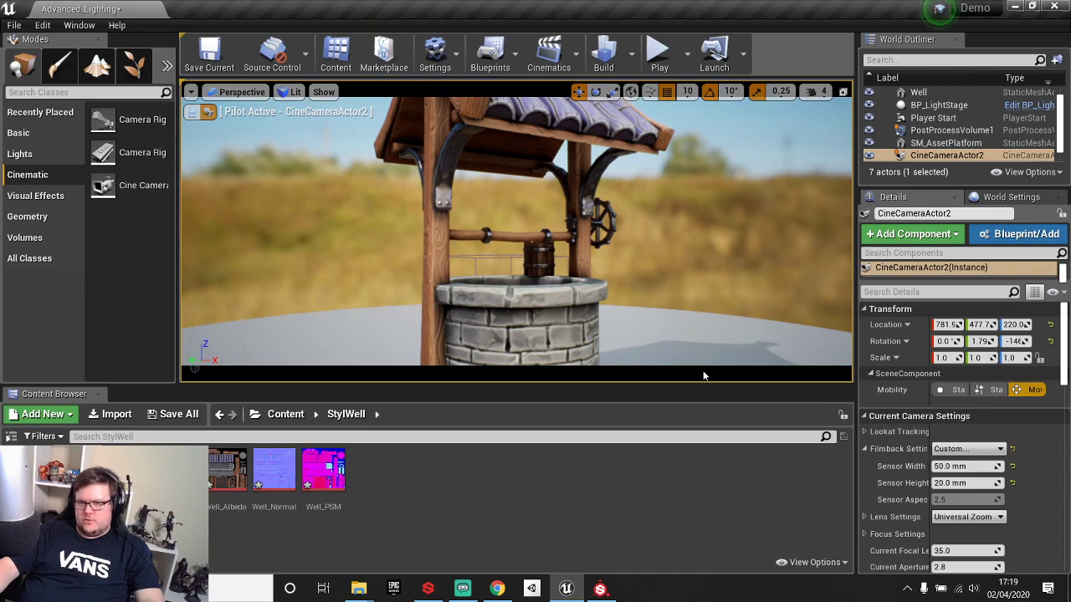
Enable the Render CustomDepth Pass option in the well mesh's advanced rendering settings.
{"action": "left_click", "coordinate": [615, 204]}
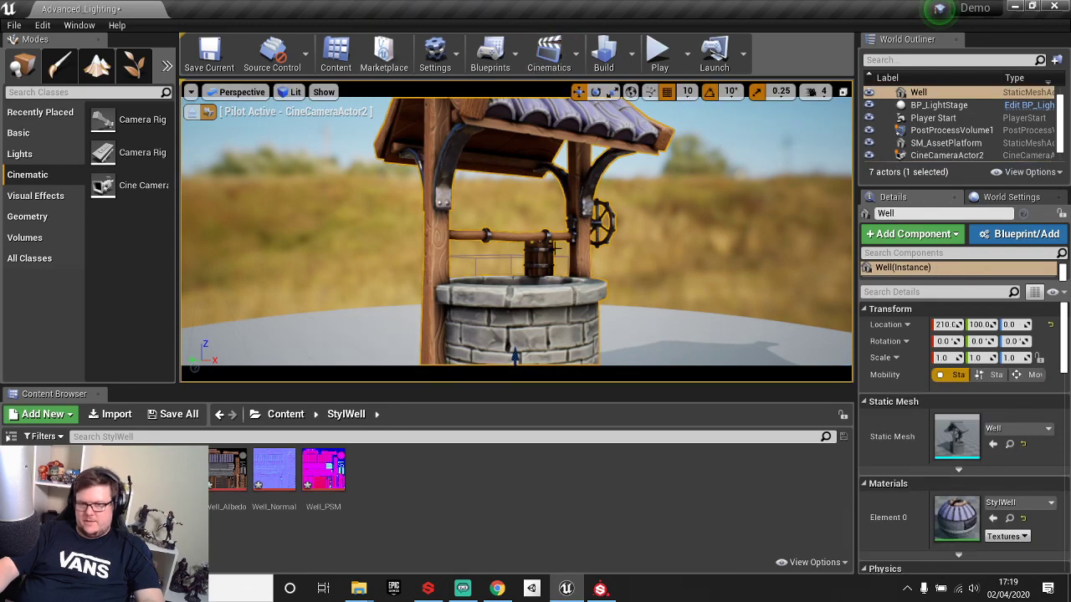
{"action": "scroll", "coordinate": [951, 450], "scroll_direction": "down", "scroll_amount": 10}
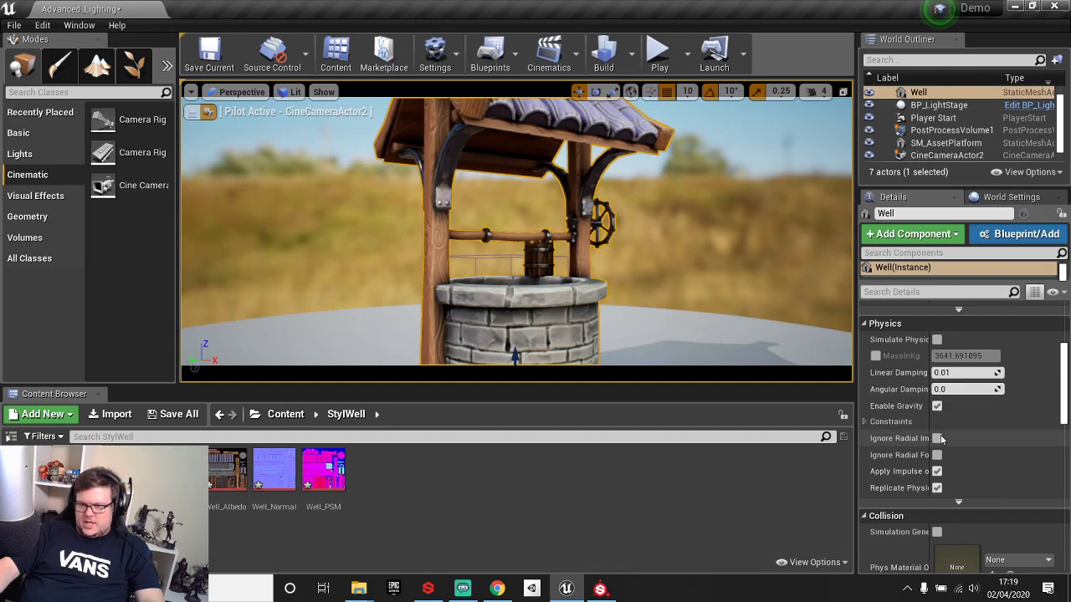
{"action": "scroll", "coordinate": [954, 443], "scroll_direction": "down", "scroll_amount": 8}
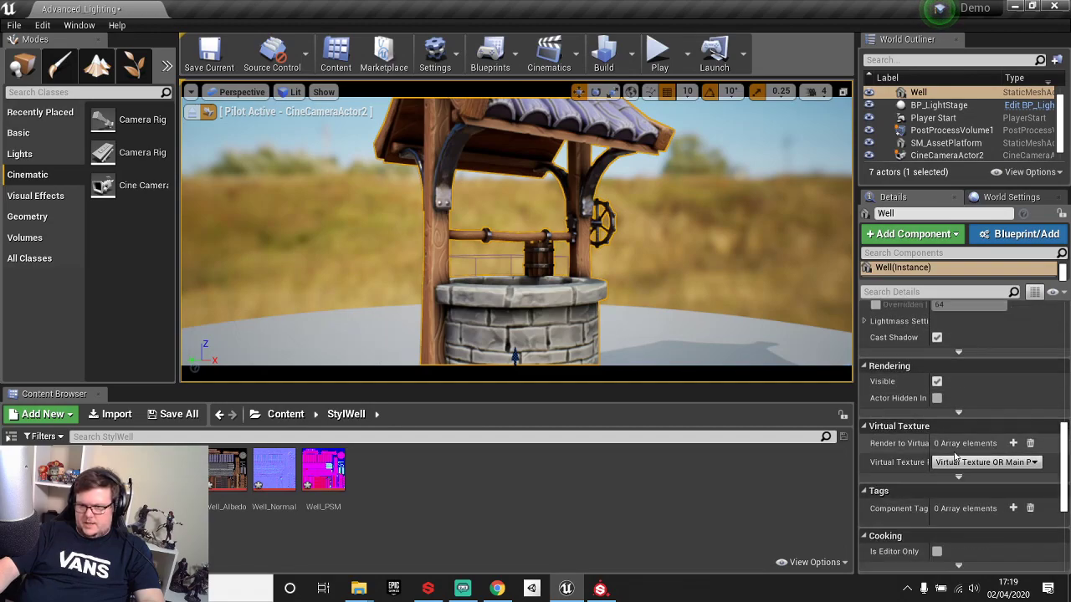
{"action": "left_click", "coordinate": [959, 412]}
{"action": "scroll", "coordinate": [937, 418], "scroll_direction": "down", "scroll_amount": 3}
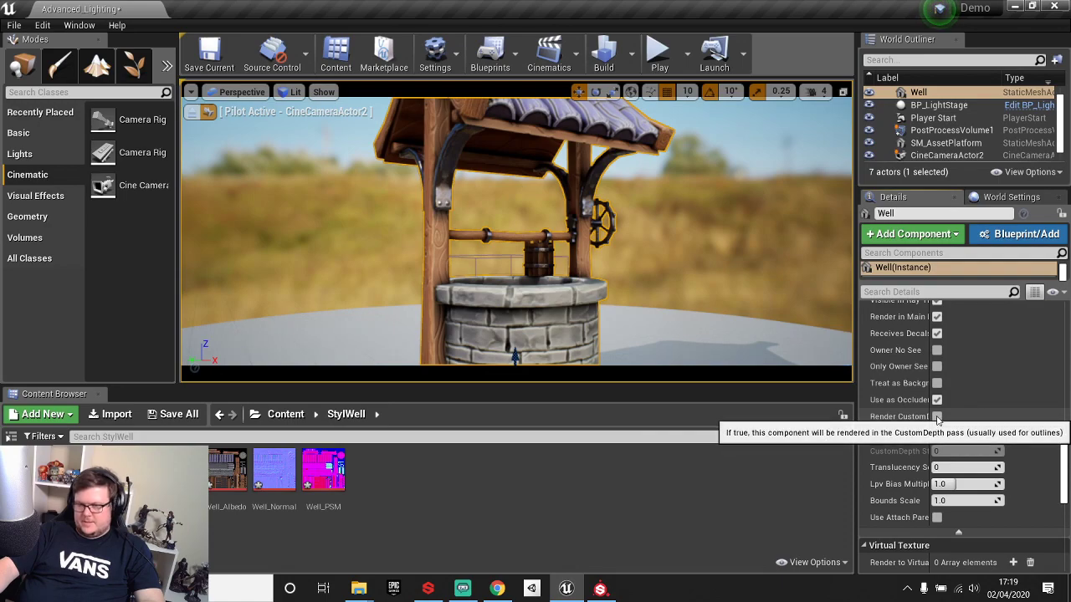
{"action": "left_click", "coordinate": [937, 417]}
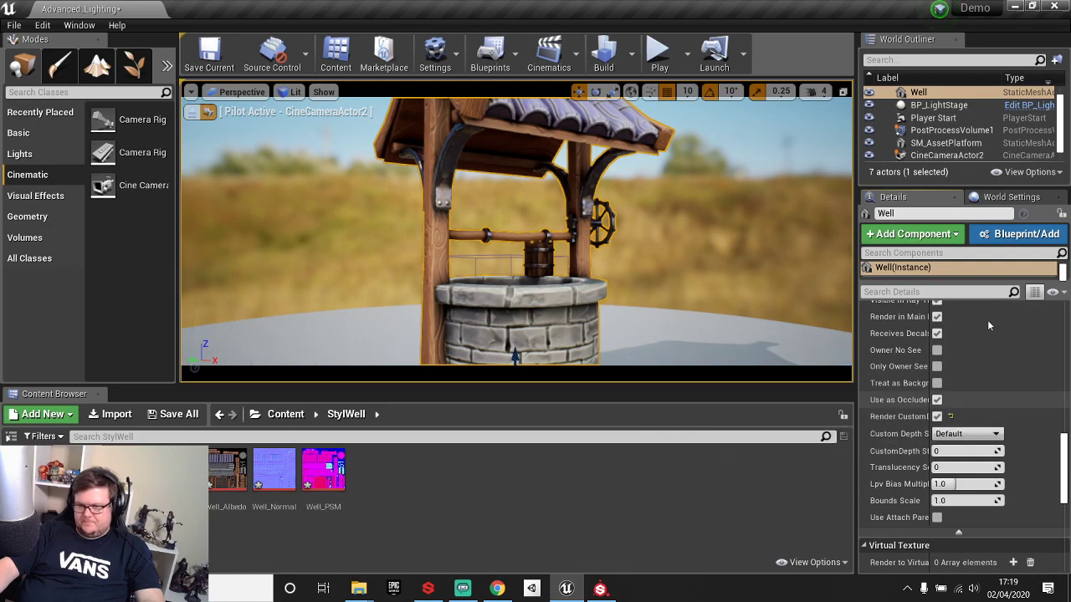
Open the High Resolution Screenshot tool and enable the use of custom depth as mask, keeping its window clear of the well.
{"action": "left_click", "coordinate": [194, 93]}
{"action": "left_click", "coordinate": [813, 158]}
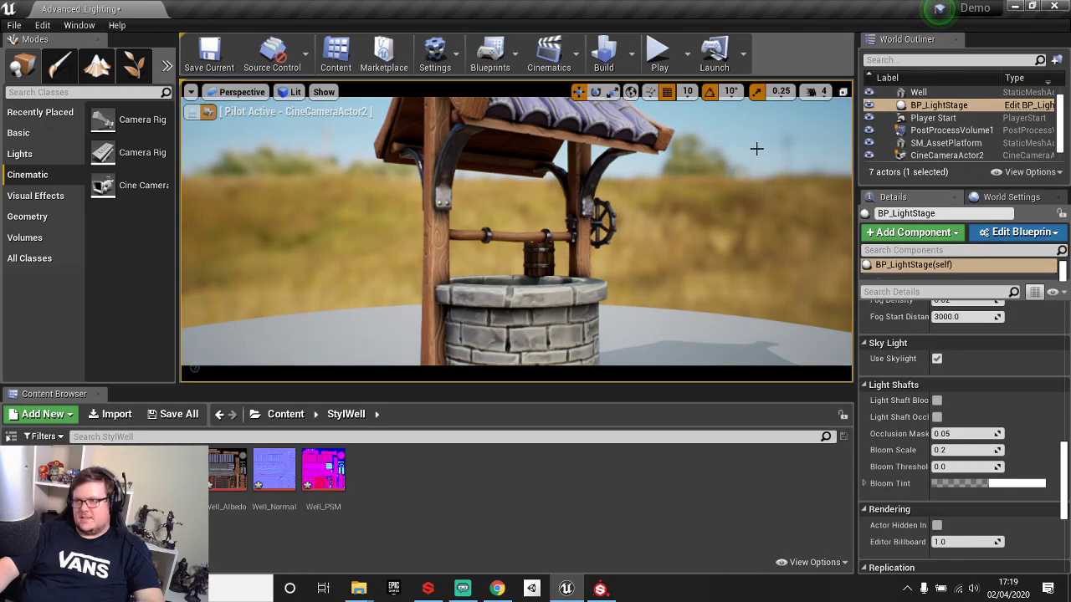
{"action": "left_click", "coordinate": [190, 92]}
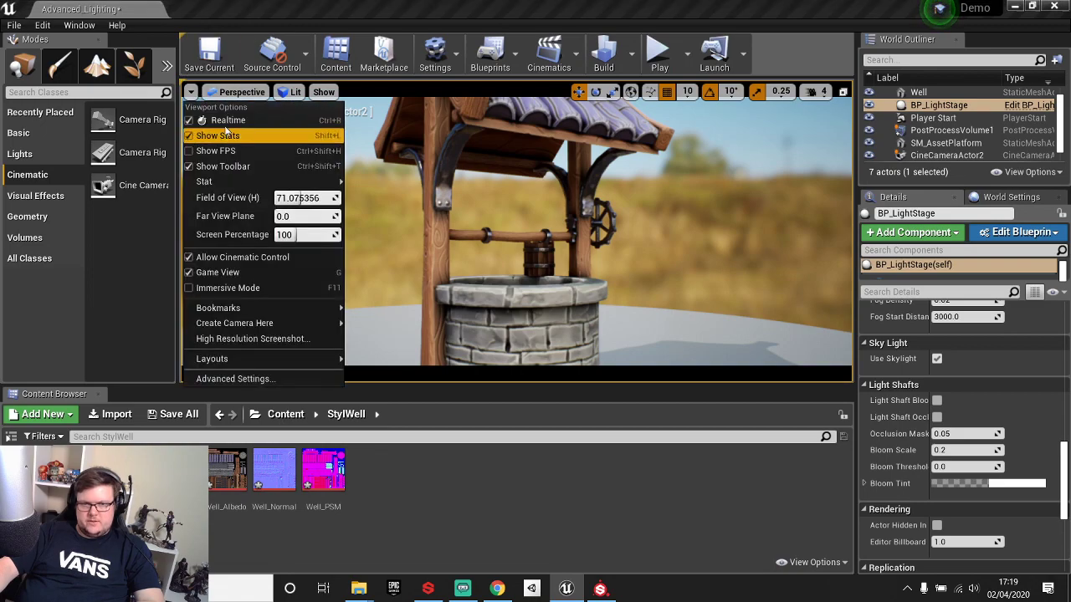
{"action": "left_click", "coordinate": [258, 339]}
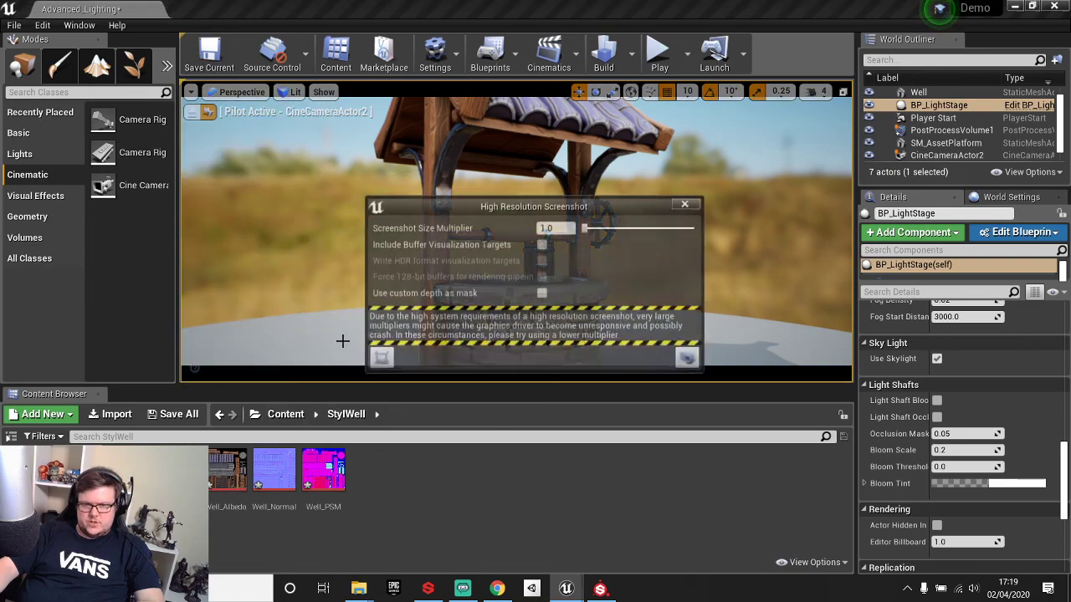
{"action": "left_click", "coordinate": [542, 292]}
{"action": "left_click_drag", "start_coordinate": [555, 206], "coordinate": [920, 84]}
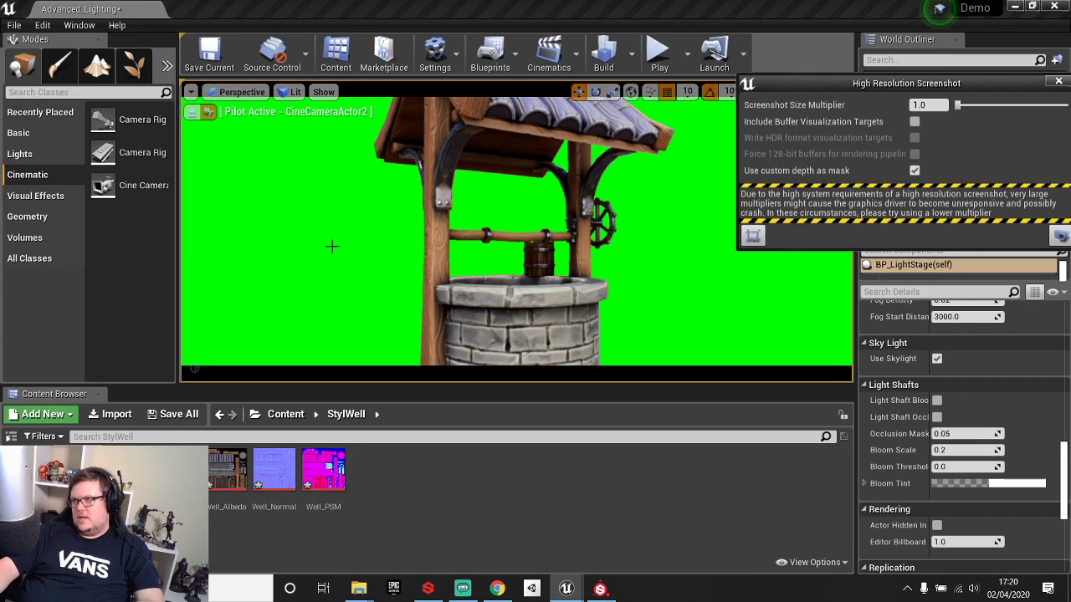
{"action": "left_click_drag", "start_coordinate": [892, 83], "coordinate": [879, 84]}
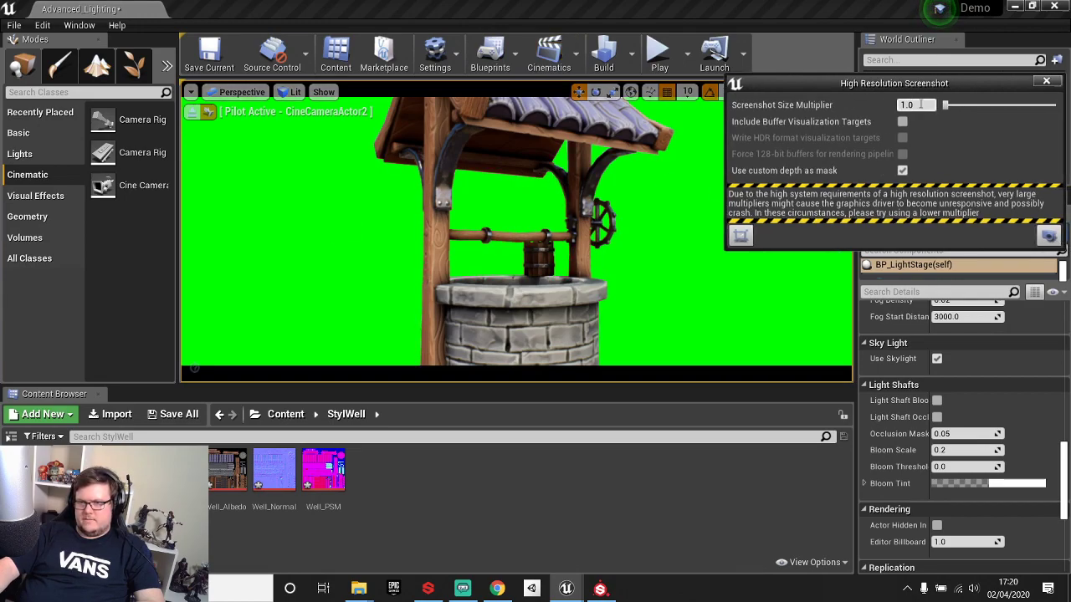
Capture the screenshot with a size multiplier of 4 and view the saved HighresScreenshot00000 image.
{"action": "type", "text": "4"}
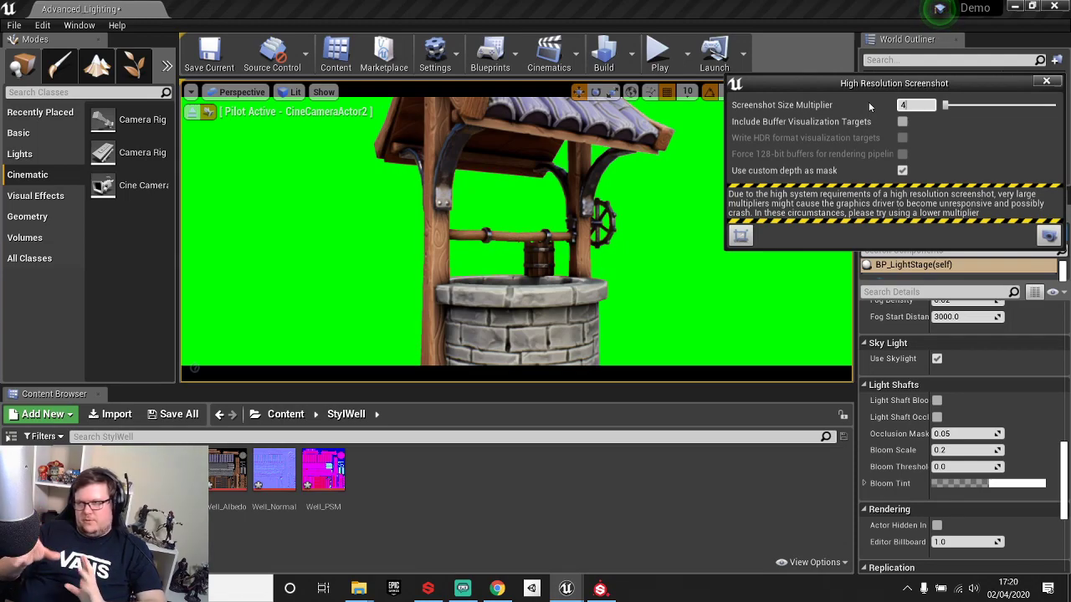
{"action": "left_click", "coordinate": [1045, 236]}
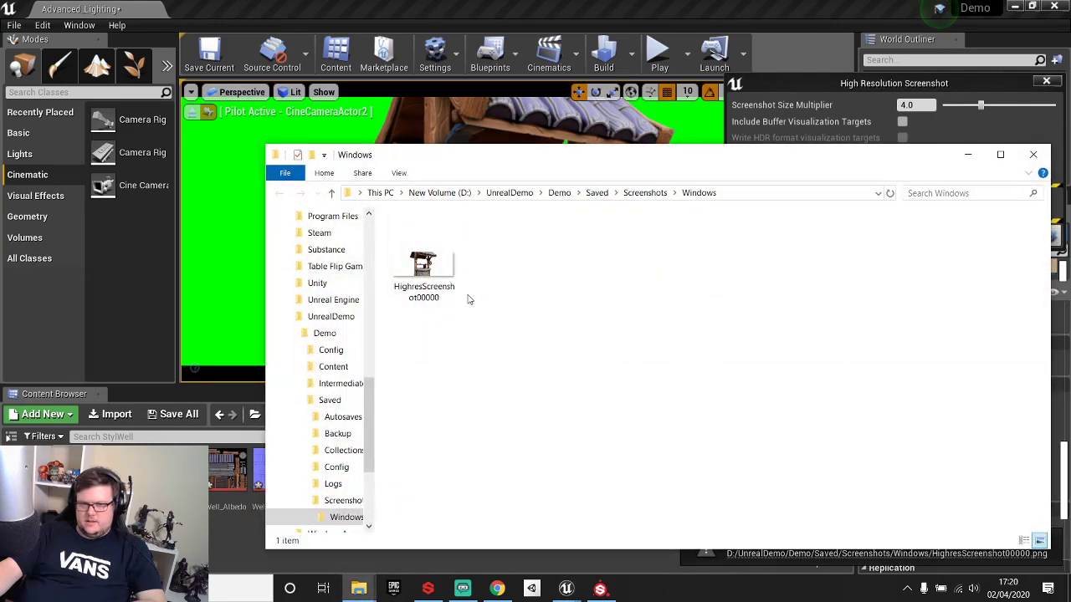
{"action": "double_click", "coordinate": [422, 266]}
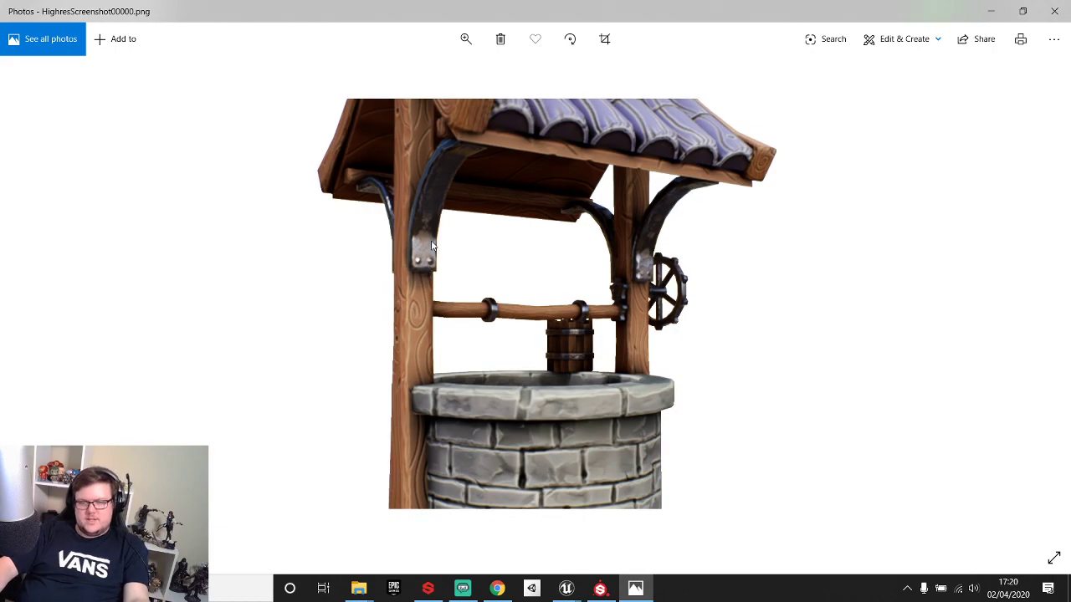
{"action": "left_click", "coordinate": [1055, 11]}
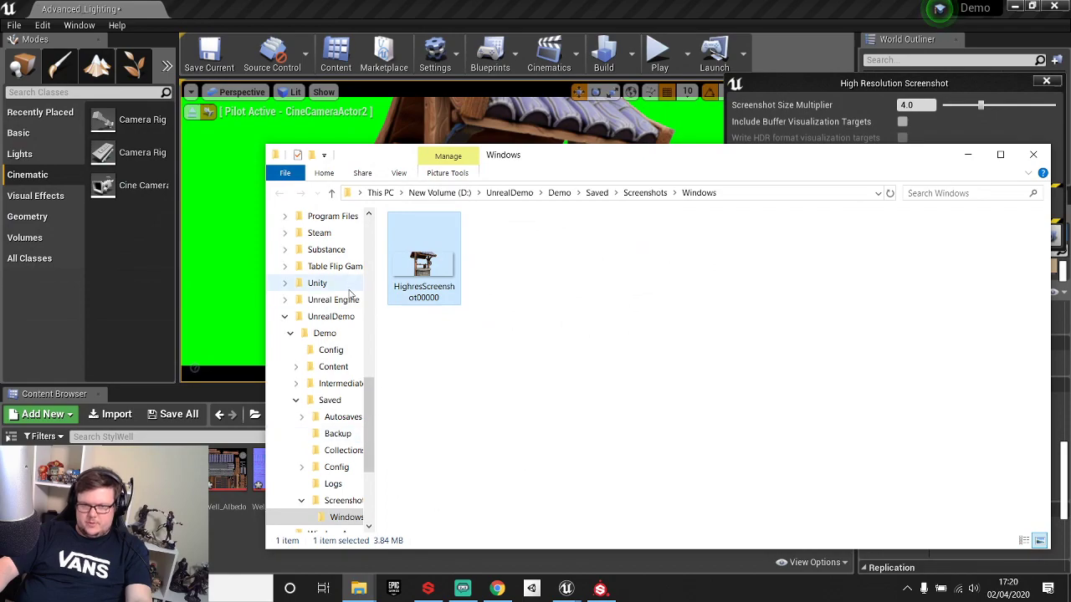
Browse to the Renders folder inside Table Flip Games, Cenotaph, Art and open Renders.psd in Photoshop.
{"action": "left_click", "coordinate": [284, 316]}
{"action": "scroll", "coordinate": [312, 318], "scroll_direction": "up", "scroll_amount": 1}
{"action": "scroll", "coordinate": [310, 320], "scroll_direction": "up", "scroll_amount": 2}
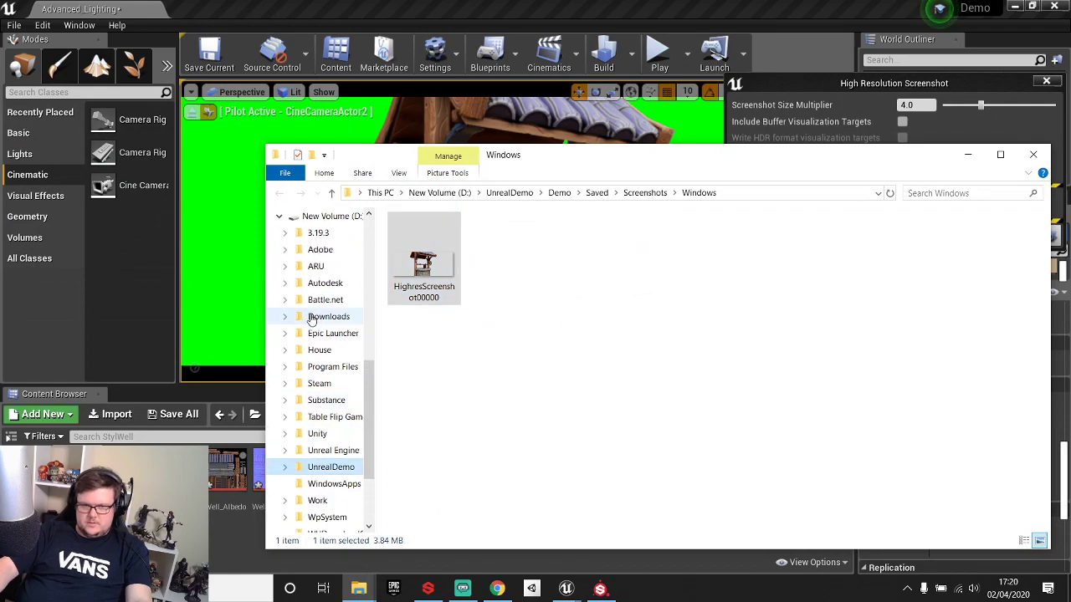
{"action": "left_click", "coordinate": [339, 417]}
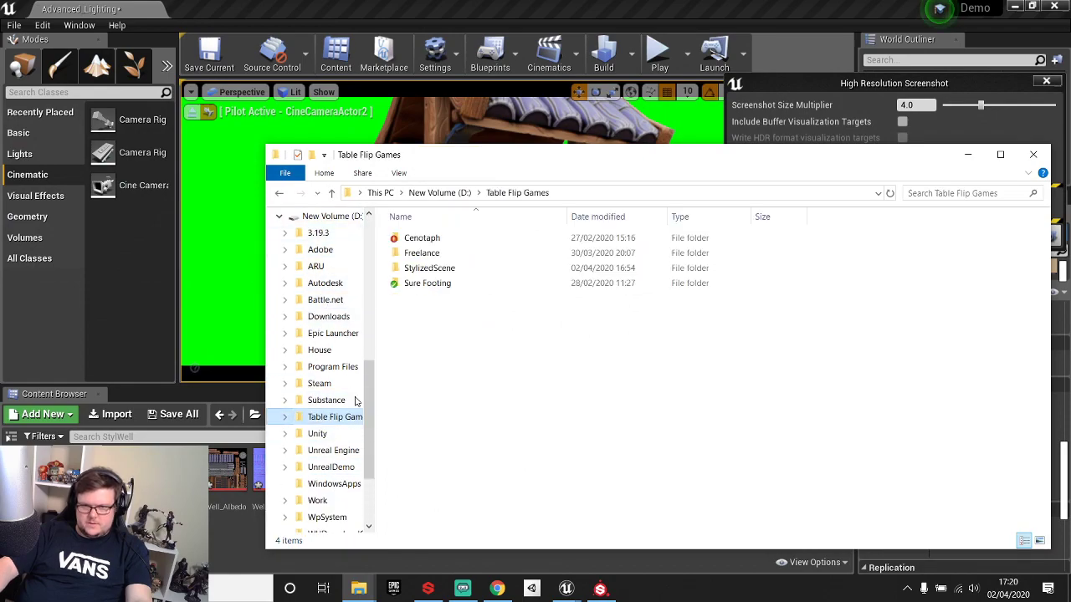
{"action": "double_click", "coordinate": [418, 241]}
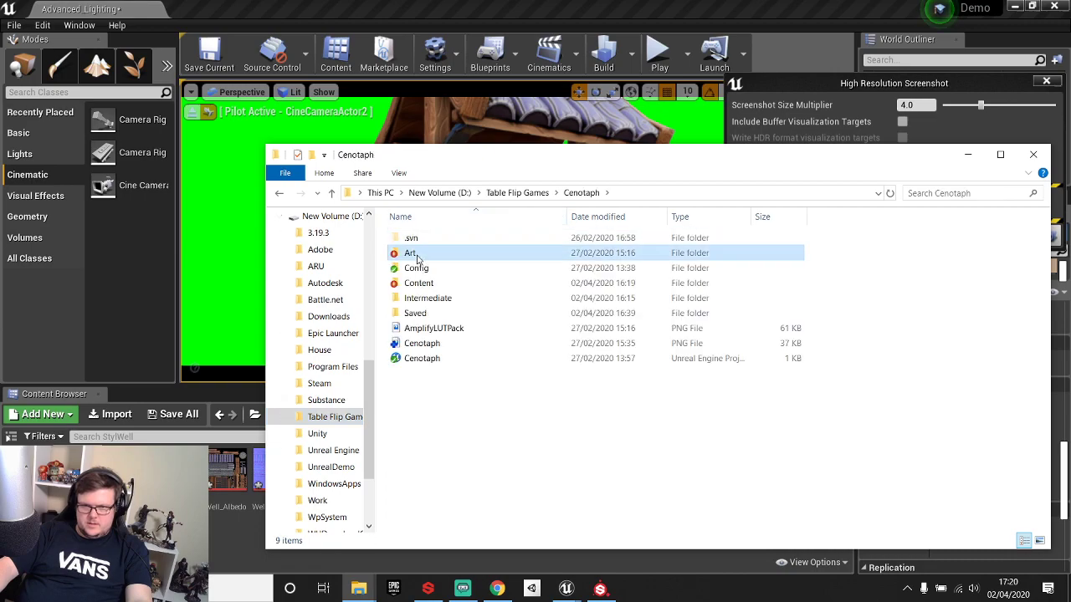
{"action": "double_click", "coordinate": [410, 251]}
{"action": "key", "text": "BackSpace"}
{"action": "double_click", "coordinate": [413, 251]}
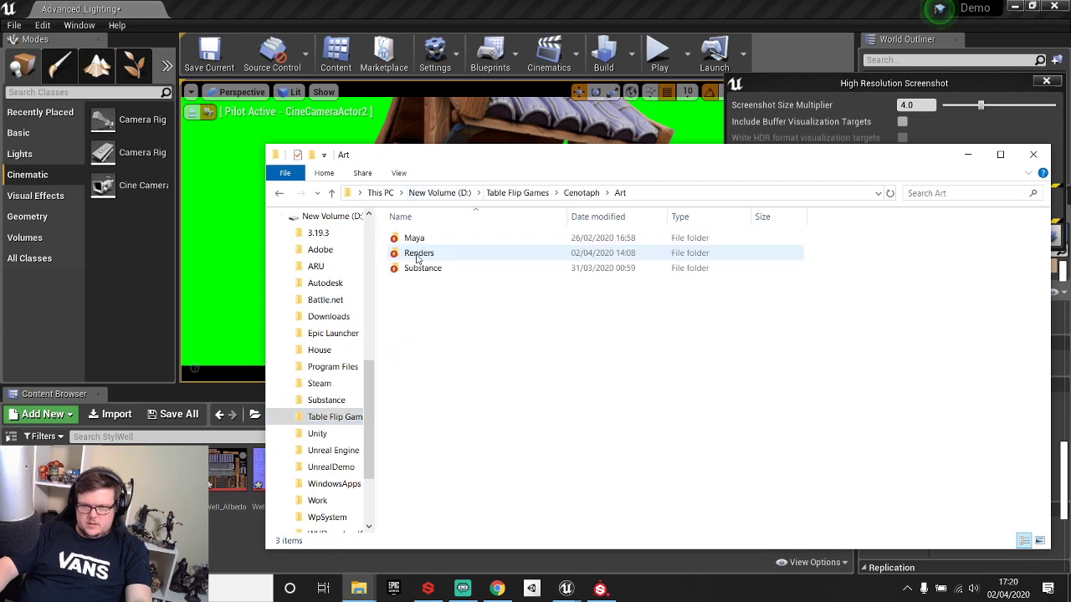
{"action": "double_click", "coordinate": [412, 253]}
{"action": "double_click", "coordinate": [900, 241]}
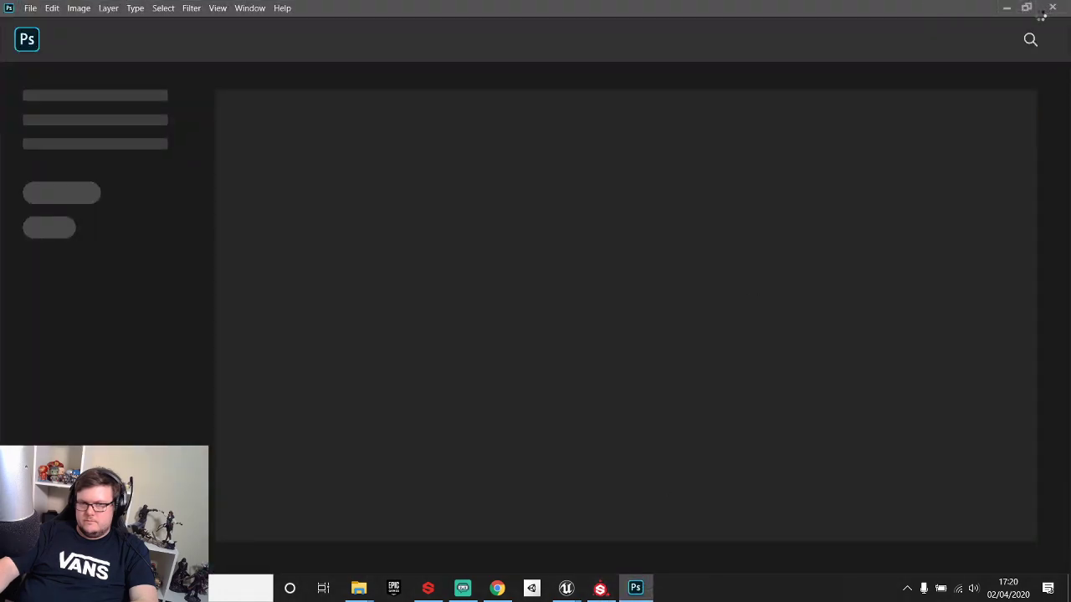
{"action": "left_click", "coordinate": [600, 588]}
{"action": "left_click", "coordinate": [1052, 8]}
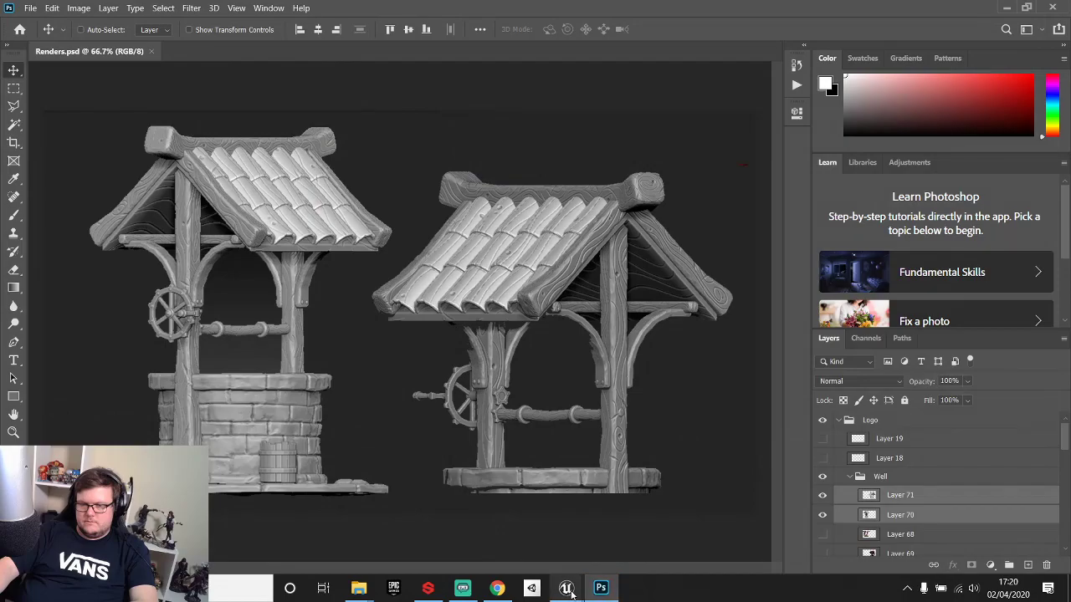
{"action": "left_click", "coordinate": [609, 590]}
{"action": "left_click", "coordinate": [607, 590]}
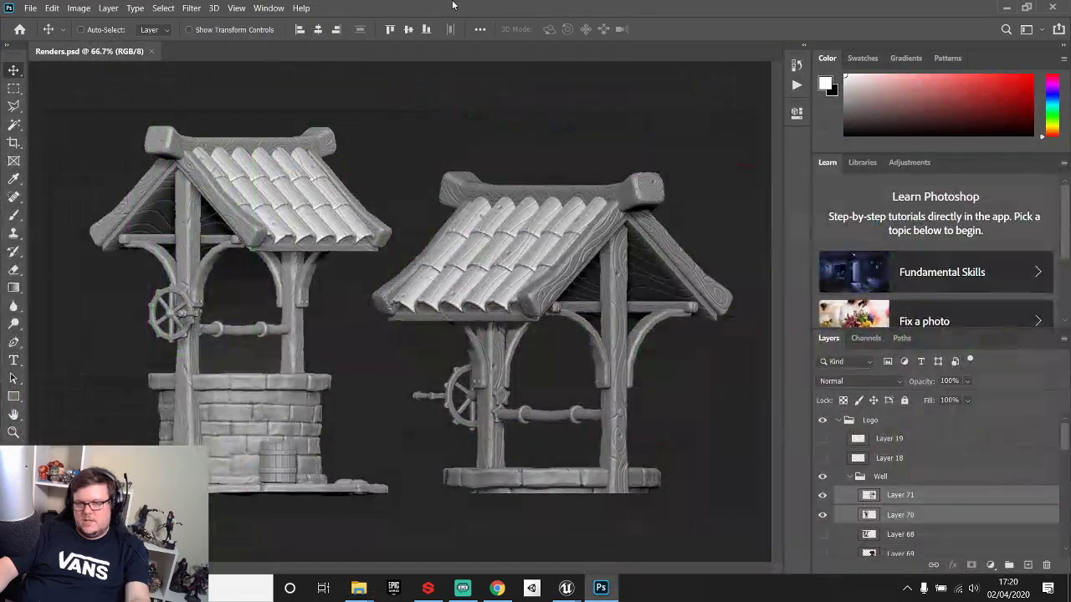
Return to the screenshots folder, open HighresScreenshot00000.png in Photoshop and copy its contents into Renders.psd as a new layer.
{"action": "mouse_move", "coordinate": [358, 588]}
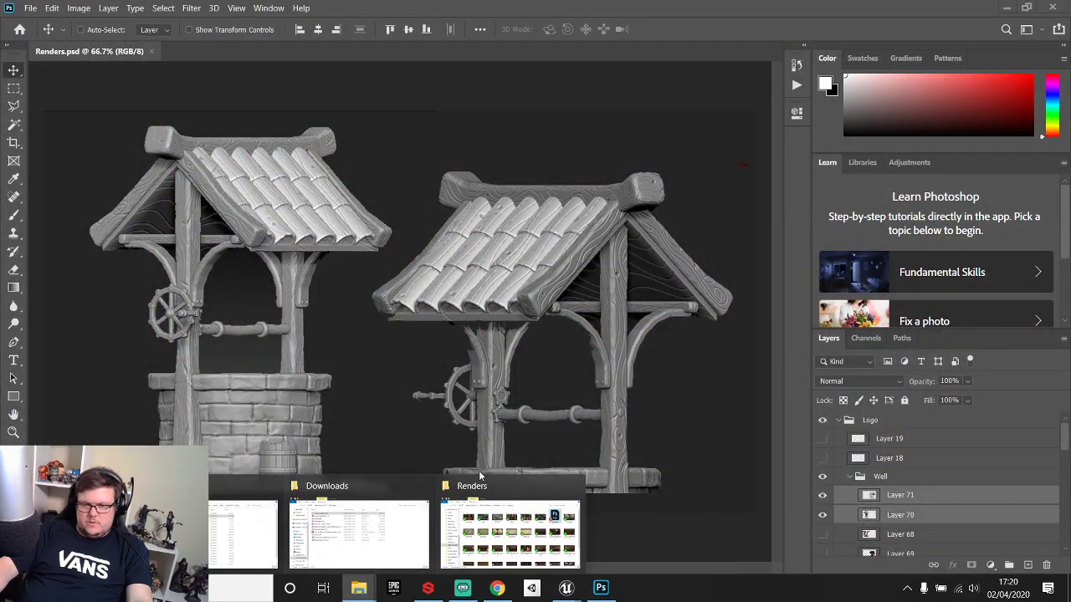
{"action": "left_click", "coordinate": [507, 535]}
{"action": "key", "text": "BackSpace"}
{"action": "key", "text": "BackSpace"}
{"action": "key", "text": "BackSpace"}
{"action": "key", "text": "BackSpace"}
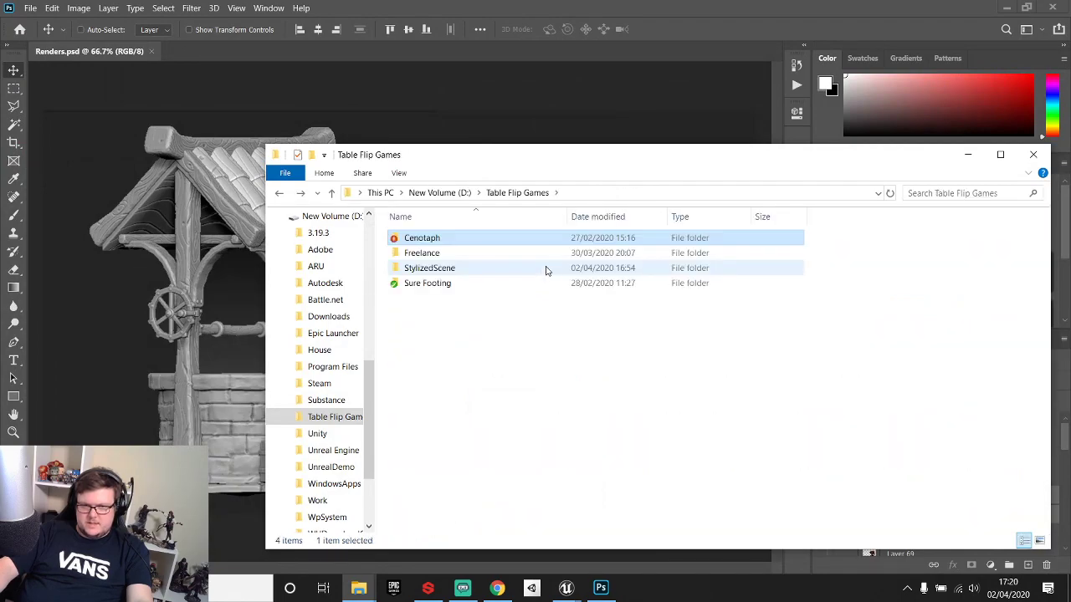
{"action": "left_click_drag", "start_coordinate": [404, 257], "coordinate": [482, 57]}
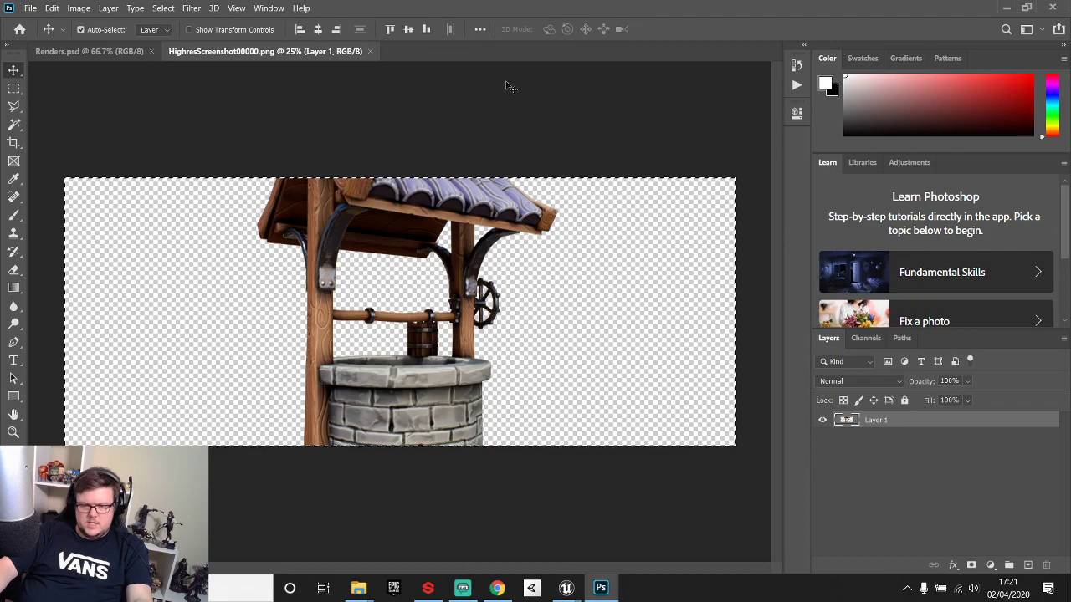
{"action": "left_click", "coordinate": [88, 52]}
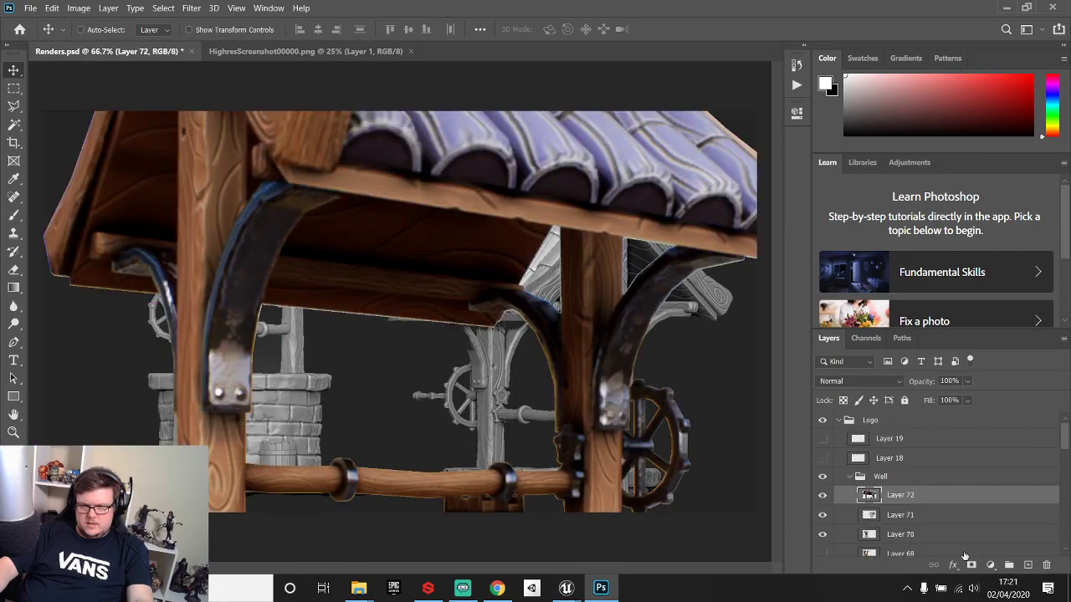
Hide Layer 71 and Layer 70, and scale down and reposition the pasted well so it fits inside the canvas.
{"action": "left_click", "coordinate": [823, 516]}
{"action": "left_click", "coordinate": [822, 535]}
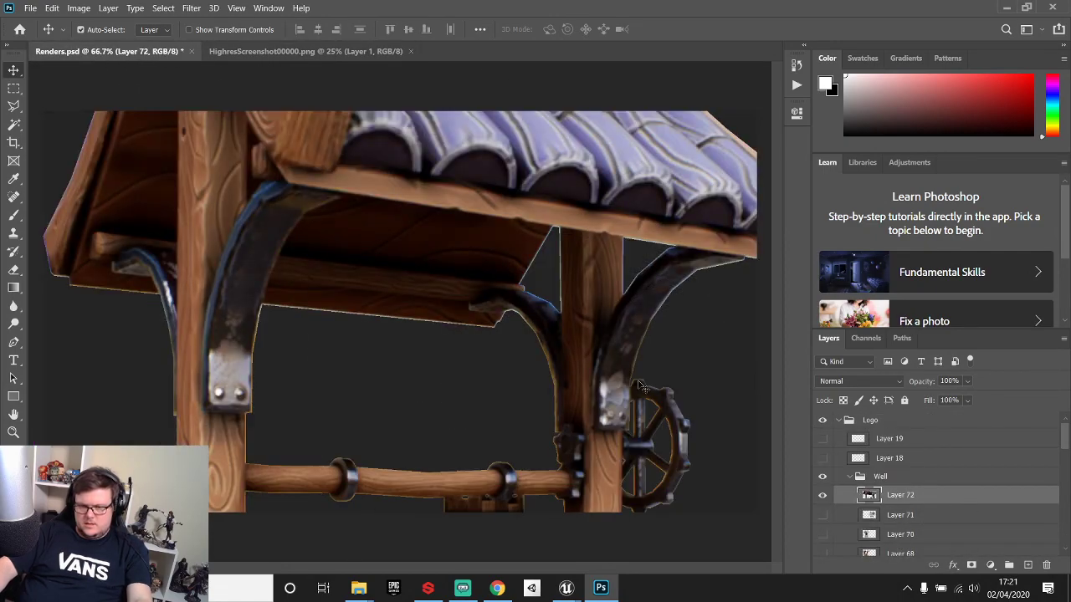
{"action": "key", "text": "ctrl+t"}
{"action": "key", "text": "ctrl+0"}
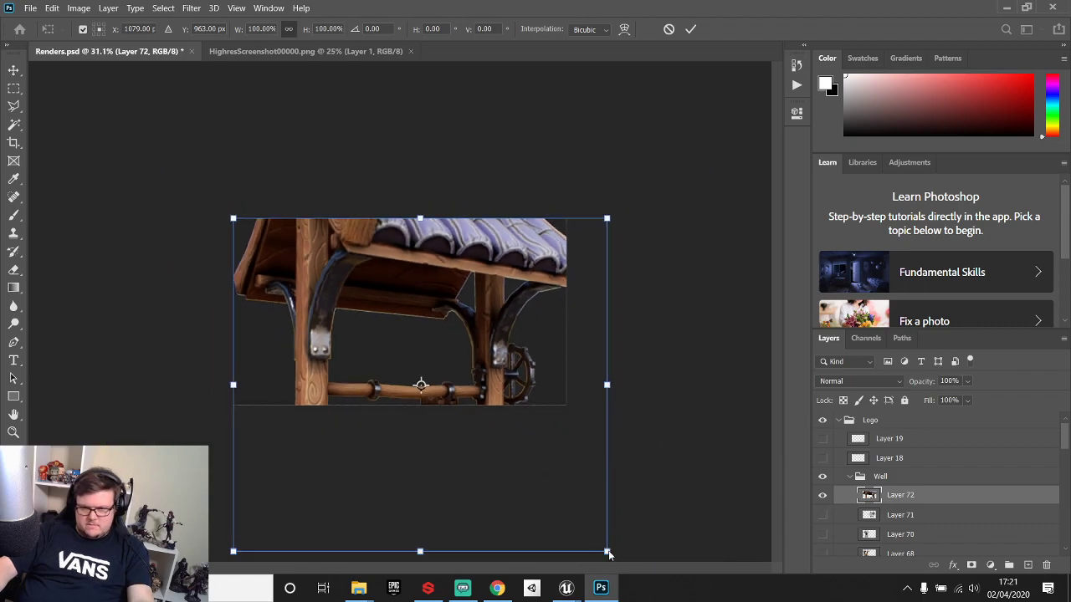
{"action": "left_click_drag", "start_coordinate": [607, 551], "coordinate": [387, 355]}
{"action": "left_click_drag", "start_coordinate": [375, 300], "coordinate": [389, 326]}
{"action": "key", "text": "Return"}
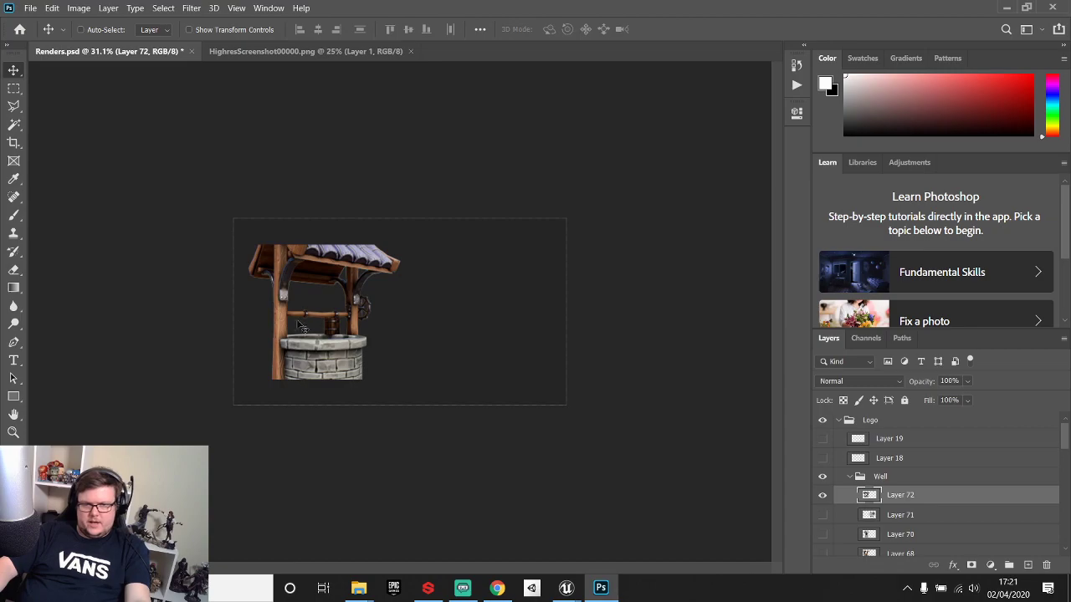
Examine the cut-out edges of the well render against the dark background up close.
{"action": "scroll", "coordinate": [310, 334], "scroll_direction": "up", "scroll_amount": 3, "text": "alt"}
{"action": "scroll", "coordinate": [307, 358], "scroll_direction": "up", "scroll_amount": 2, "text": "alt"}
{"action": "scroll", "coordinate": [307, 358], "scroll_direction": "up", "scroll_amount": 3, "text": "alt"}
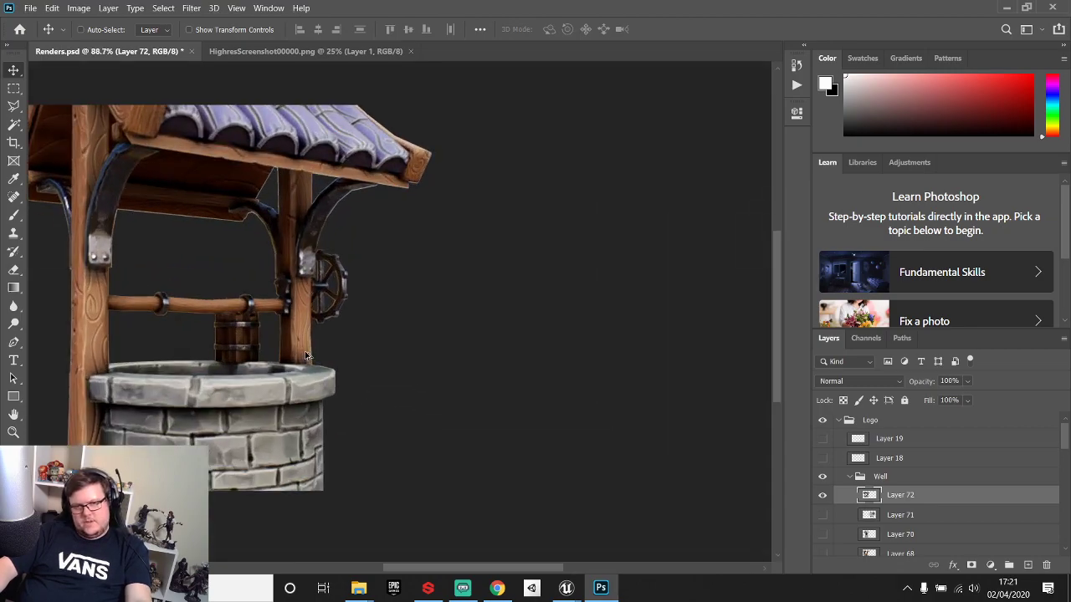
{"action": "scroll", "coordinate": [307, 358], "scroll_direction": "down", "scroll_amount": 3, "text": "alt"}
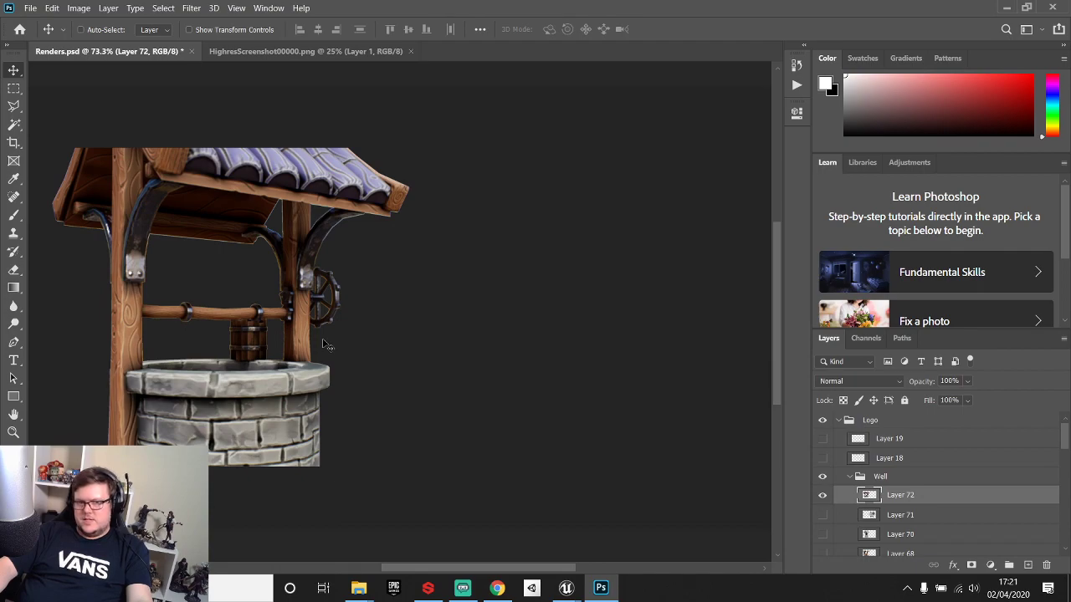
{"action": "scroll", "coordinate": [325, 345], "scroll_direction": "down", "scroll_amount": 2, "text": "alt"}
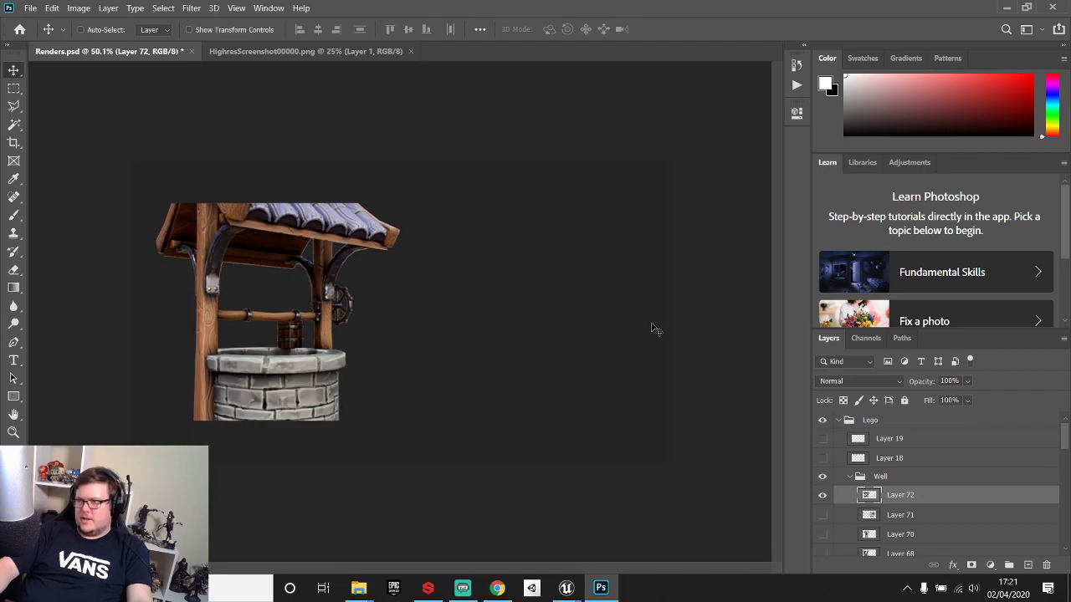
{"action": "scroll", "coordinate": [348, 335], "scroll_direction": "up", "scroll_amount": 3, "text": "alt"}
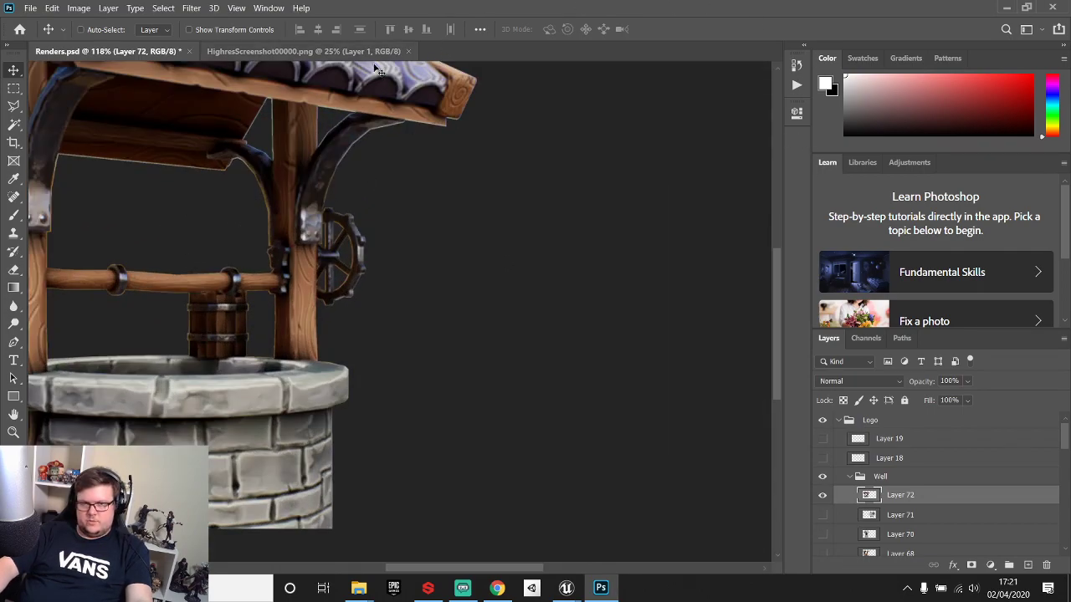
Minimize Photoshop and the file browser to return to Unreal Editor, and close the High Resolution Screenshot window.
{"action": "left_click", "coordinate": [1007, 7]}
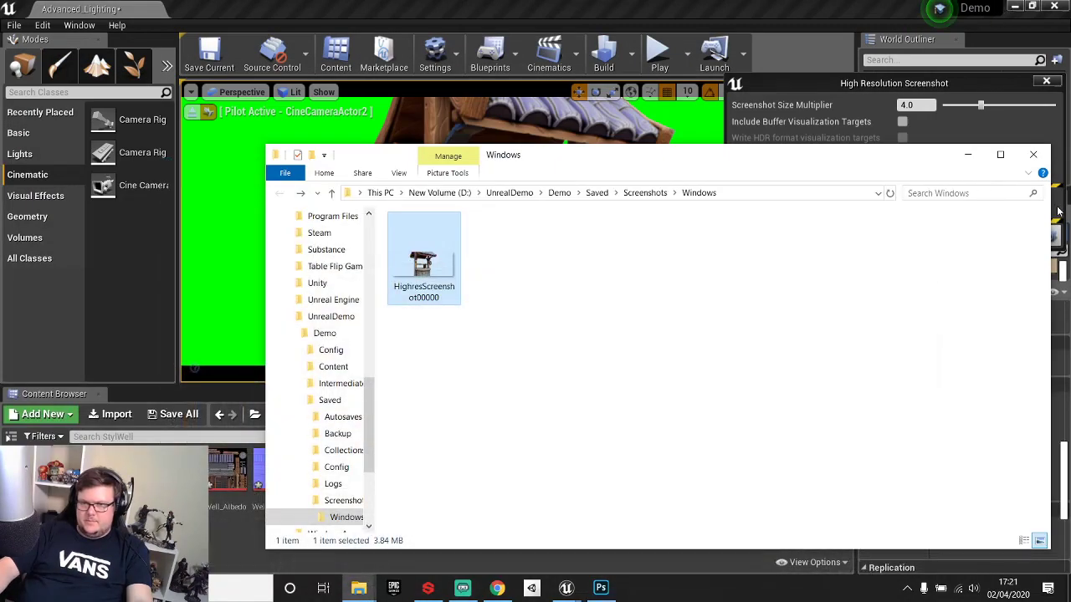
{"action": "left_click", "coordinate": [967, 155]}
{"action": "left_click", "coordinate": [1046, 80]}
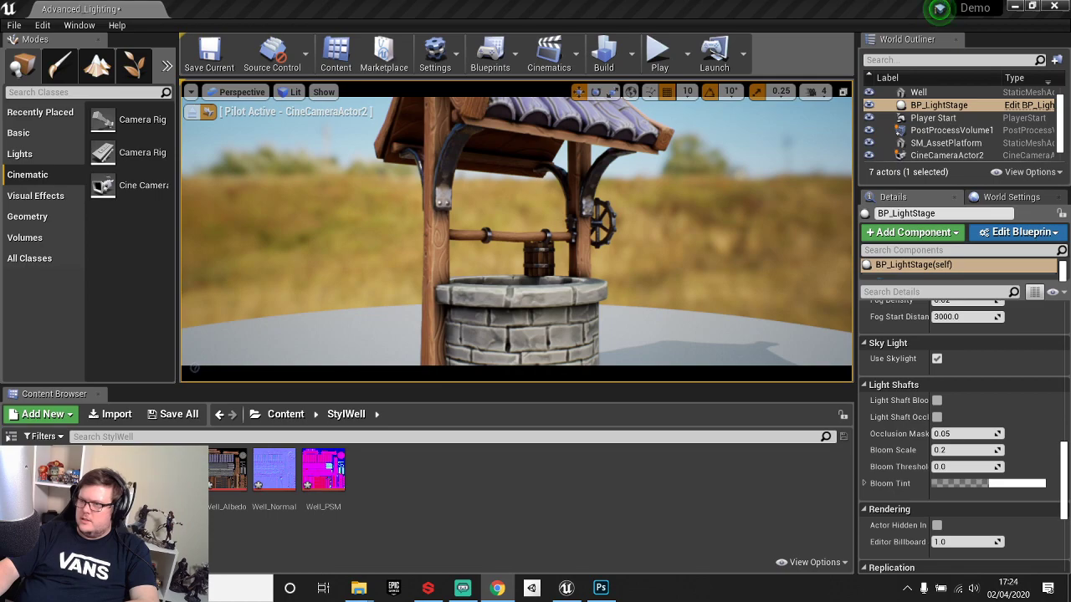
Switch to the browser and examine the Lightmass settings shown in the 80.lv article on lighting in Unreal Engine 4.20.
{"action": "left_click_drag", "start_coordinate": [1070, 235], "coordinate": [261, 0]}
{"action": "scroll", "coordinate": [252, 223], "scroll_direction": "down", "scroll_amount": 1}
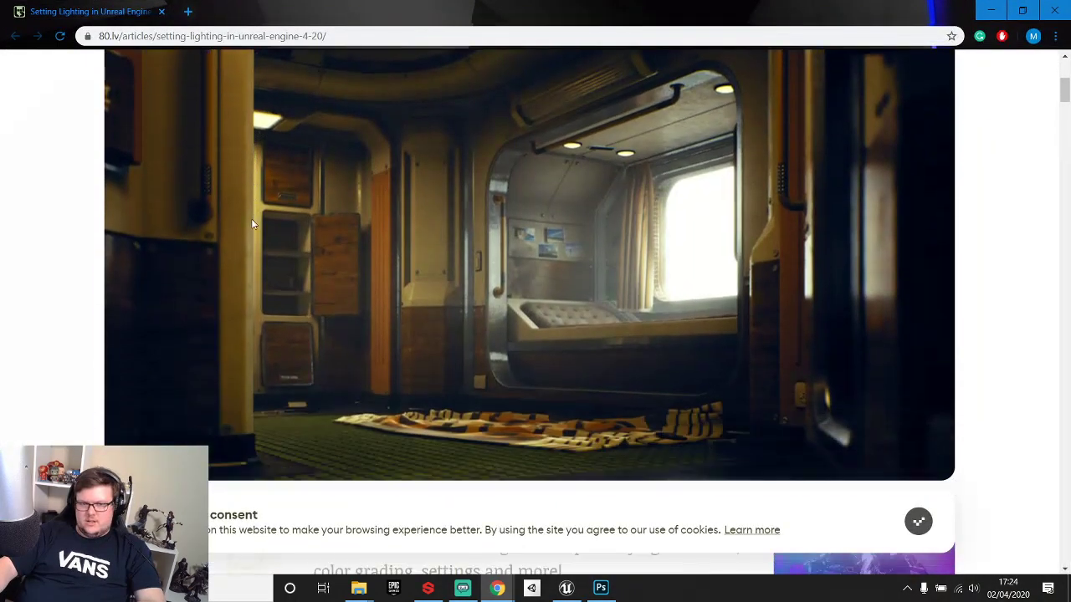
{"action": "scroll", "coordinate": [251, 223], "scroll_direction": "down", "scroll_amount": 15}
{"action": "scroll", "coordinate": [476, 353], "scroll_direction": "down", "scroll_amount": 10}
{"action": "scroll", "coordinate": [476, 352], "scroll_direction": "down", "scroll_amount": 5}
{"action": "scroll", "coordinate": [479, 106], "scroll_direction": "down", "scroll_amount": 10}
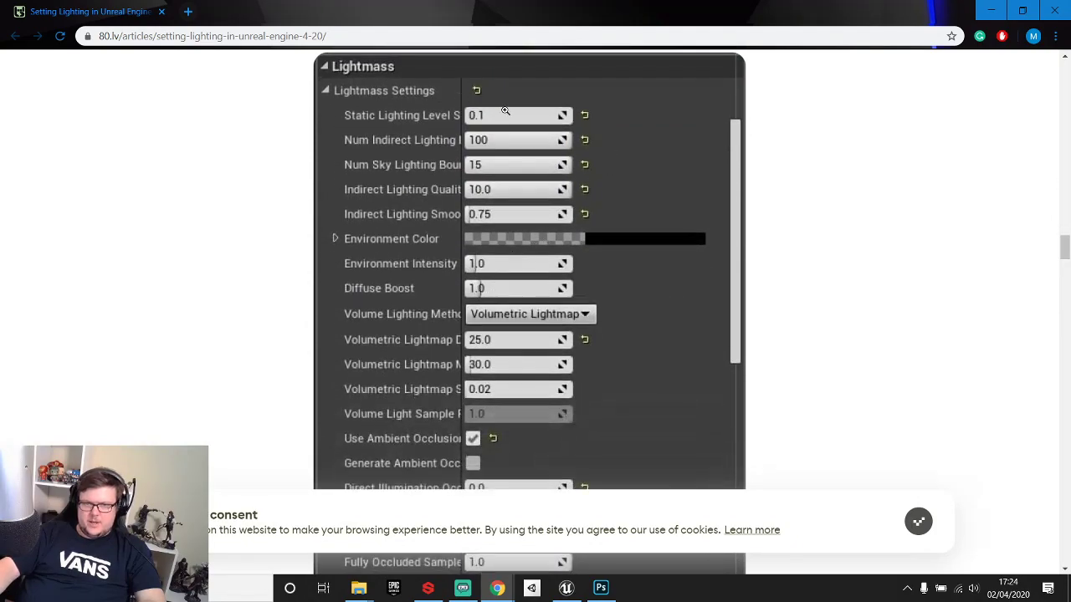
{"action": "left_click_drag", "start_coordinate": [415, 20], "coordinate": [415, 0]}
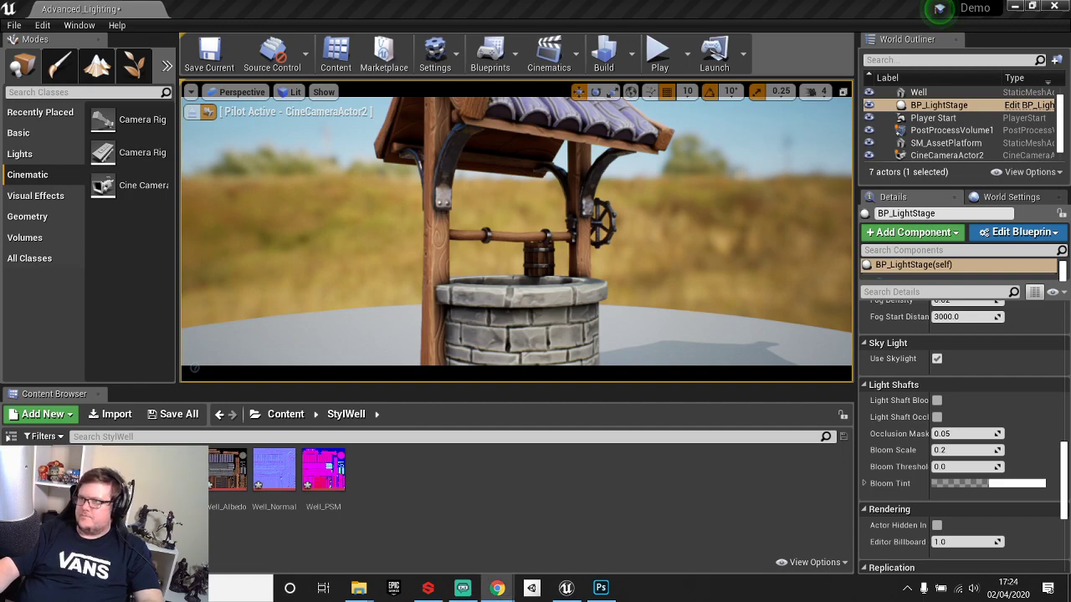
Return to Unreal Editor, open the World Settings and expand the Lightmass Settings group.
{"action": "scroll", "coordinate": [924, 348], "scroll_direction": "up", "scroll_amount": 1}
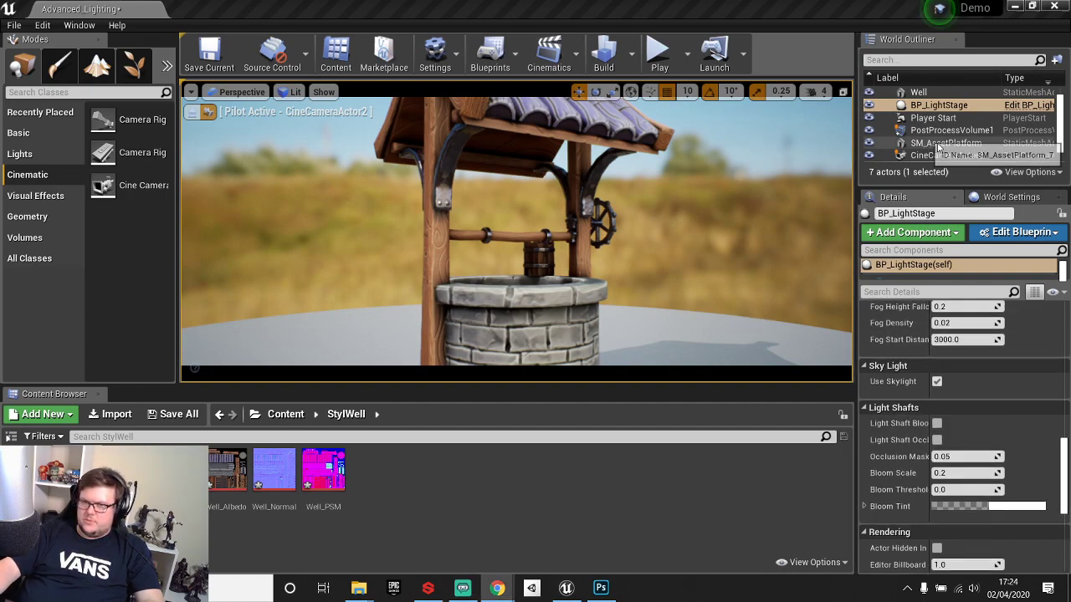
{"action": "left_click", "coordinate": [1019, 202]}
{"action": "scroll", "coordinate": [960, 438], "scroll_direction": "down", "scroll_amount": 10}
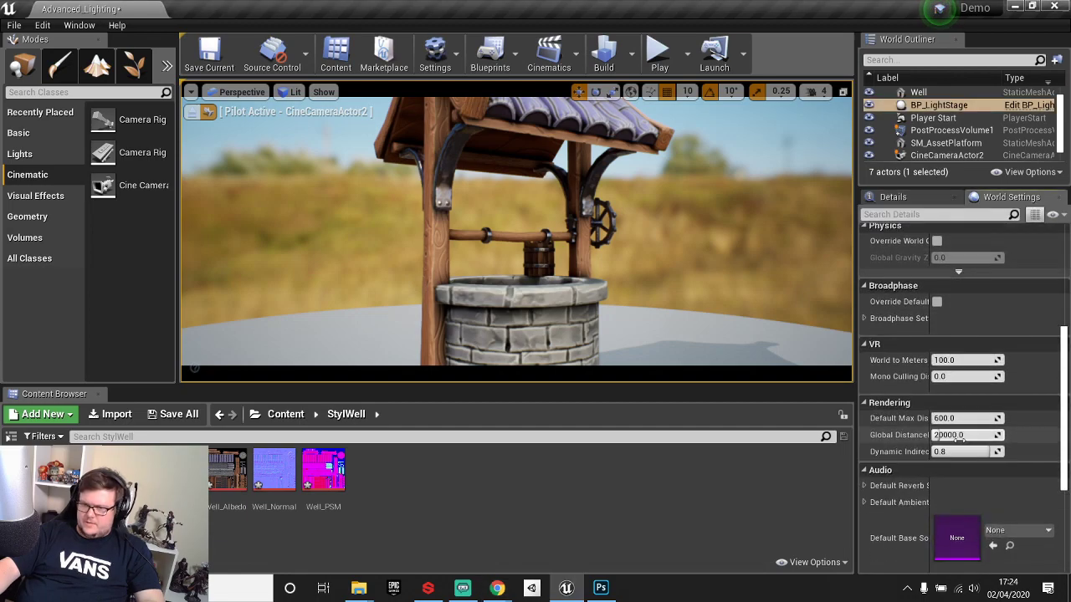
{"action": "scroll", "coordinate": [959, 442], "scroll_direction": "up", "scroll_amount": 10}
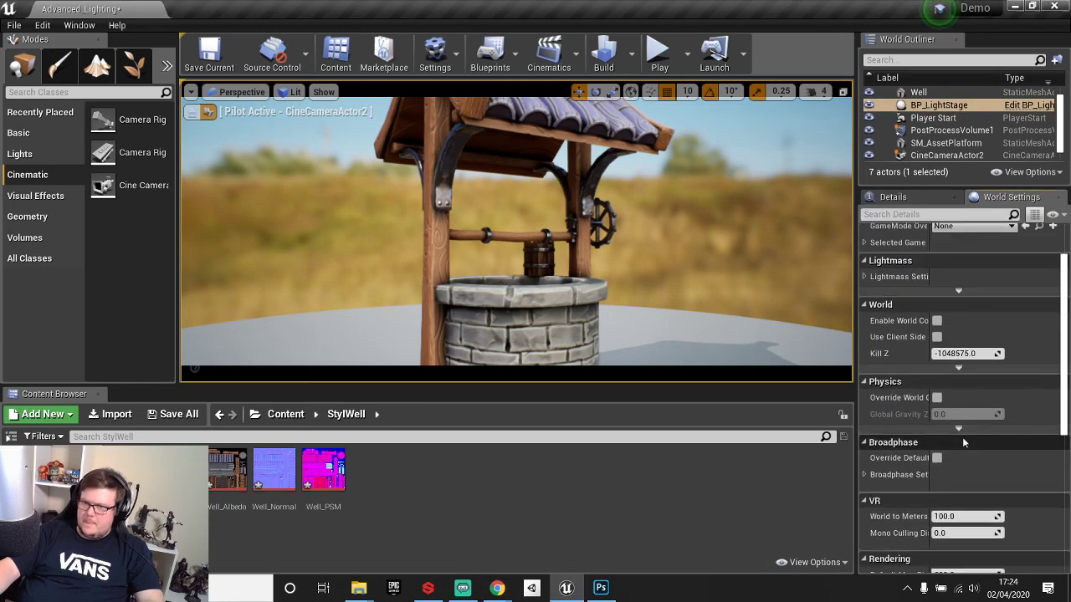
{"action": "left_click", "coordinate": [959, 356]}
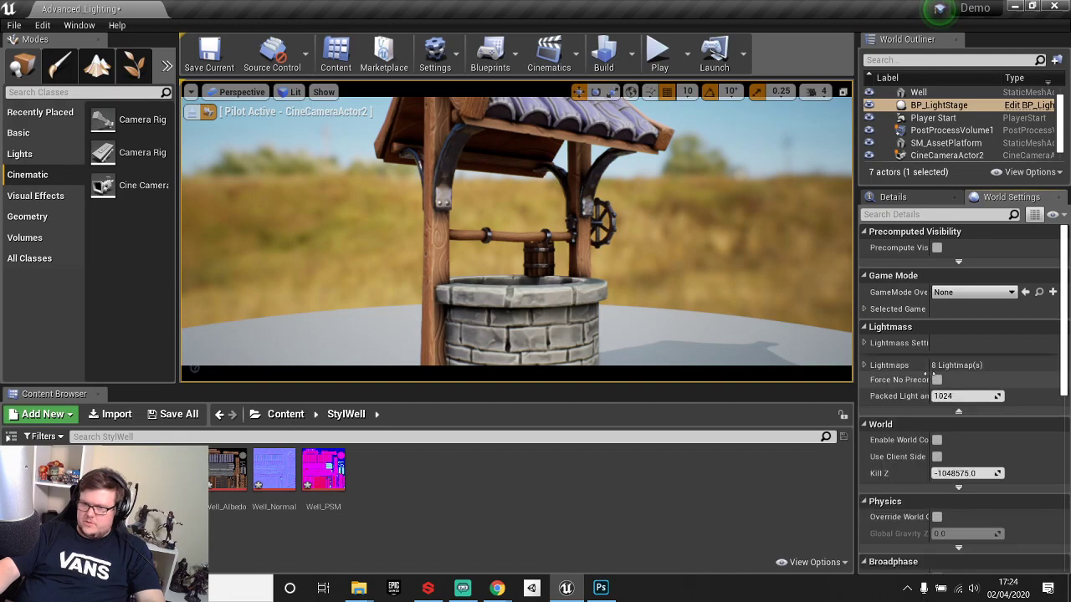
{"action": "left_click", "coordinate": [868, 343]}
{"action": "scroll", "coordinate": [970, 306], "scroll_direction": "down", "scroll_amount": 1}
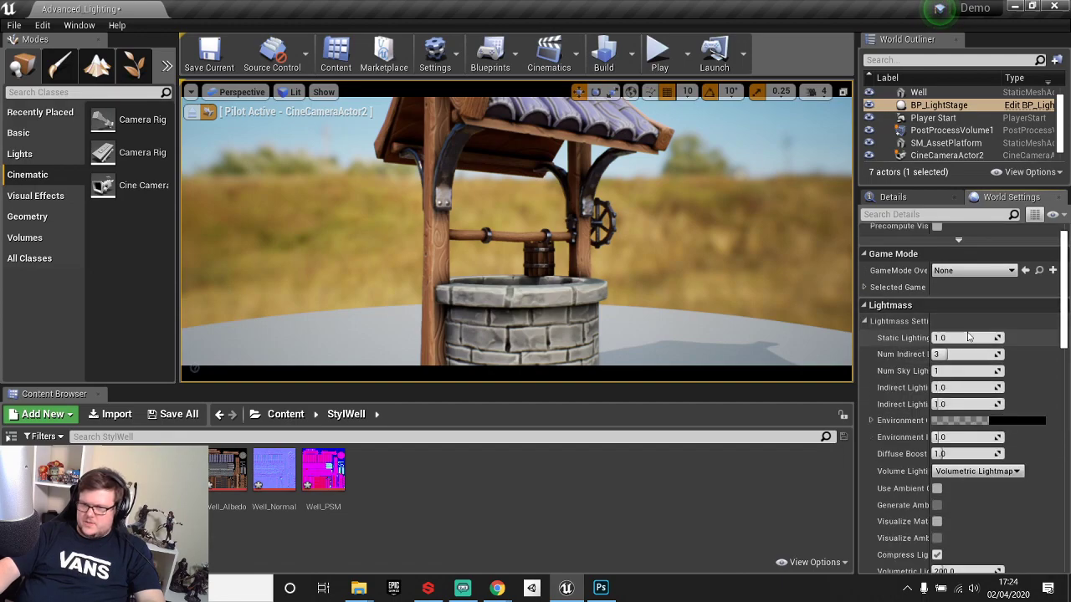
Set Static Lighting Level Scale to 0.2, Num Indirect Lighting Bounces to 100 and Num Sky Lighting Bounces to 15.
{"action": "left_click", "coordinate": [966, 337]}
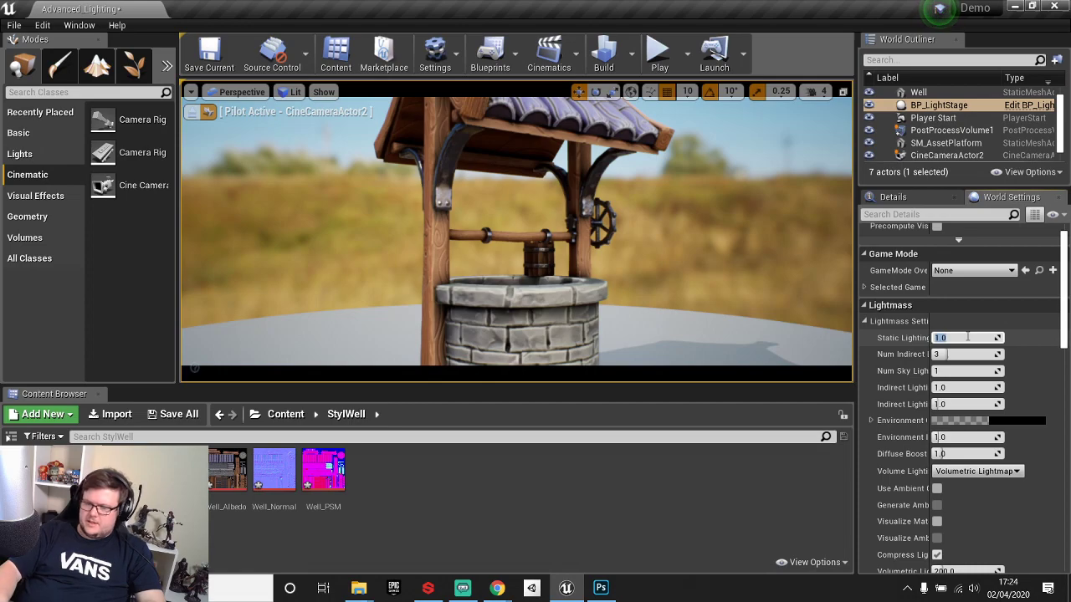
{"action": "type", "text": "0.2"}
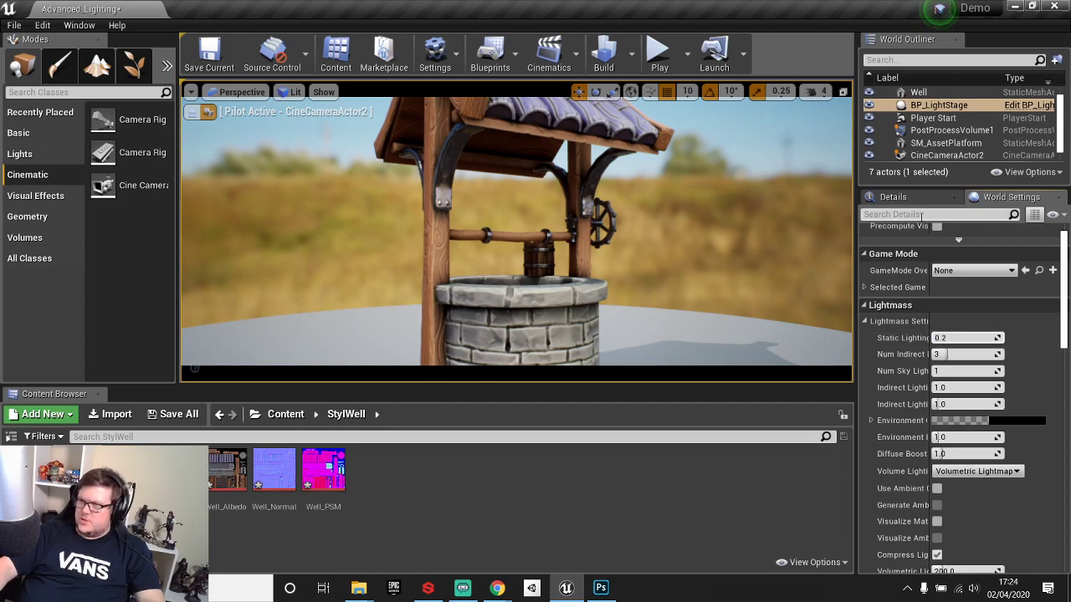
{"action": "left_click", "coordinate": [969, 354]}
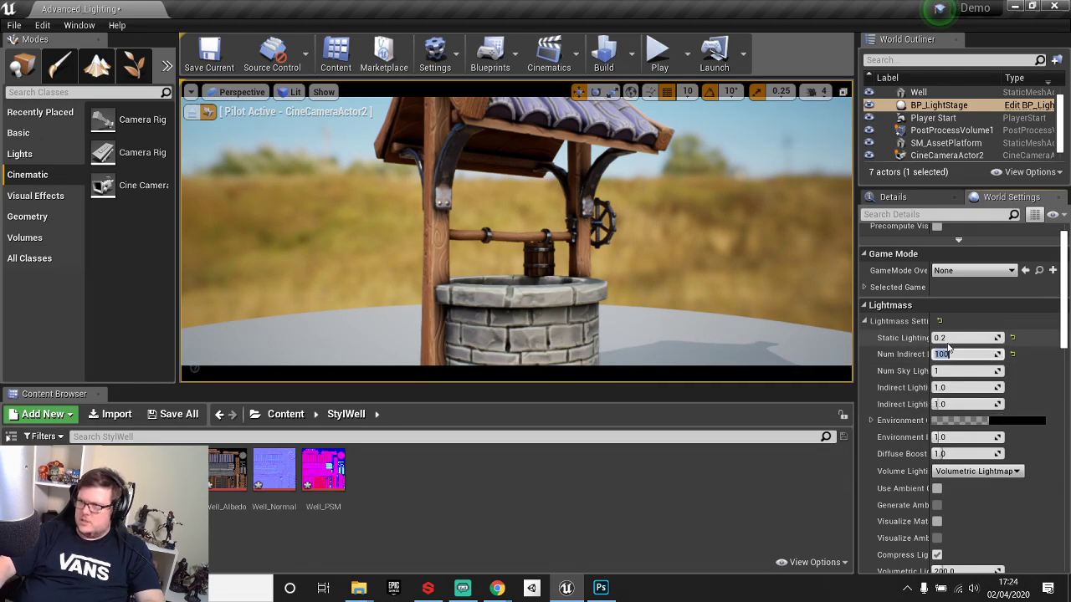
{"action": "type", "text": "100"}
{"action": "left_click", "coordinate": [948, 370]}
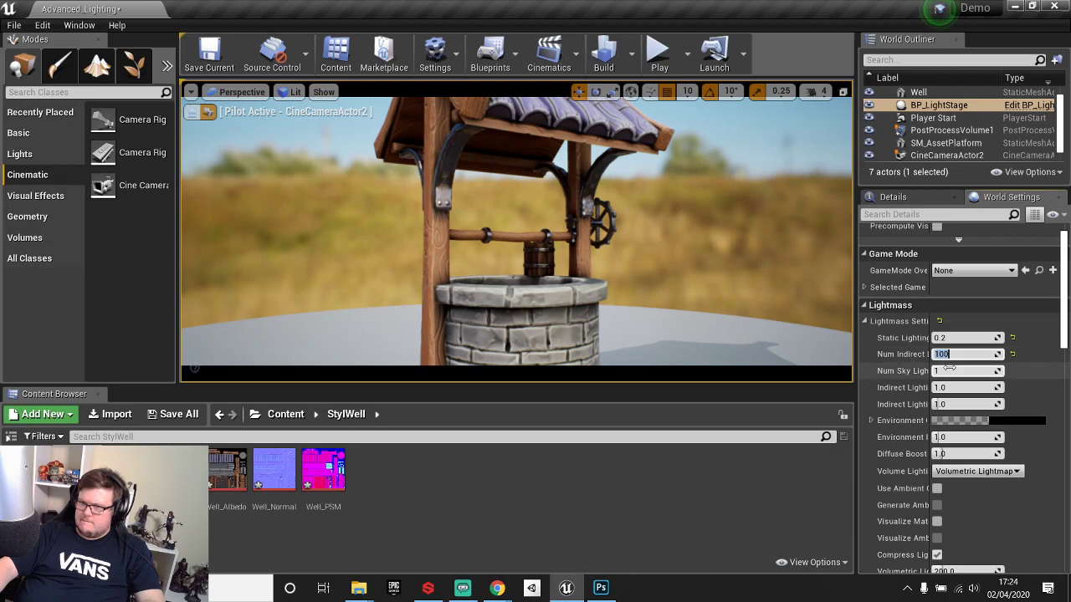
{"action": "type", "text": "15"}
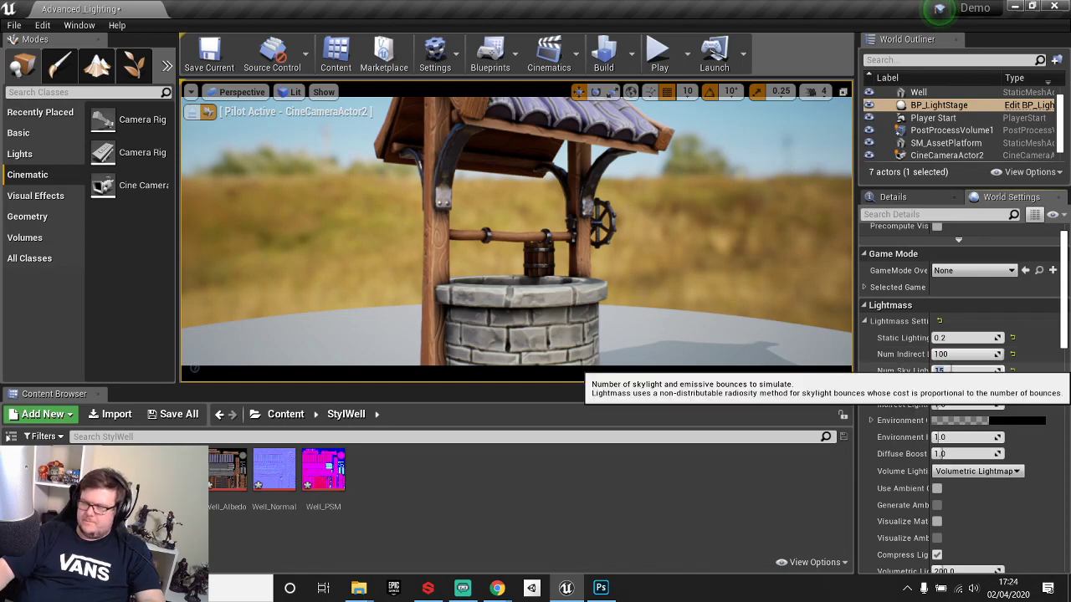
{"action": "key", "text": "Return"}
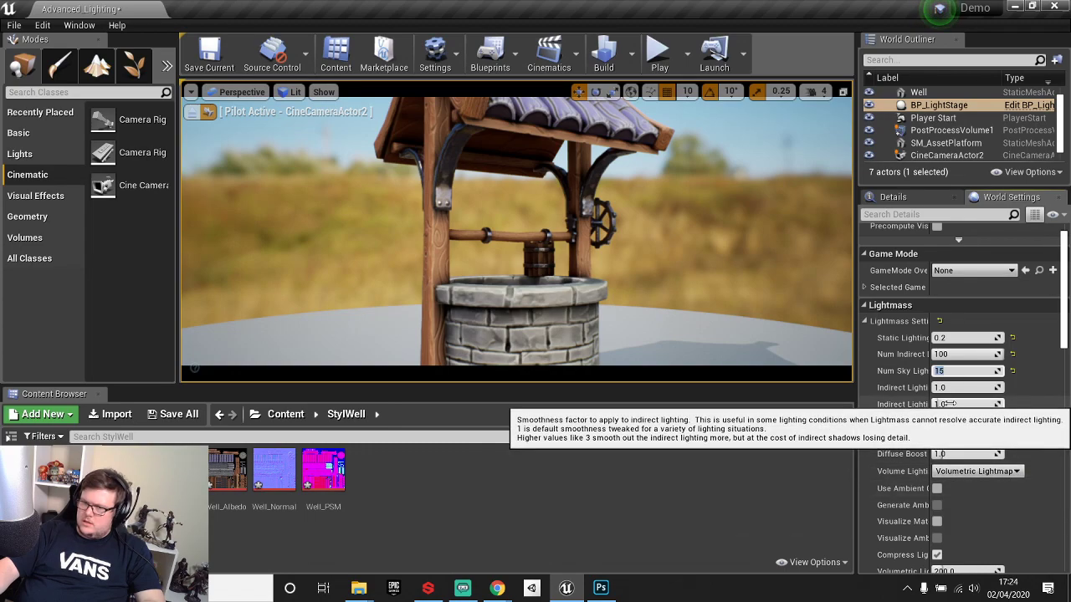
Widen the settings area to read the full labels, and set Indirect Lighting Quality to 10 and Static Lighting Level Scale to 0.1.
{"action": "left_click_drag", "start_coordinate": [857, 347], "coordinate": [737, 348]}
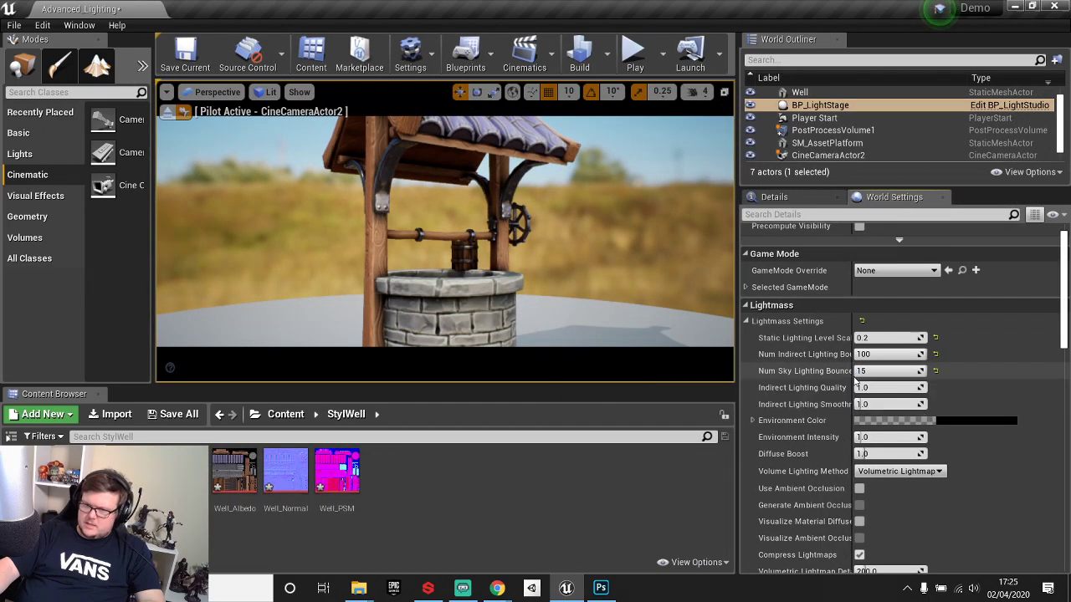
{"action": "left_click_drag", "start_coordinate": [850, 375], "coordinate": [900, 374]}
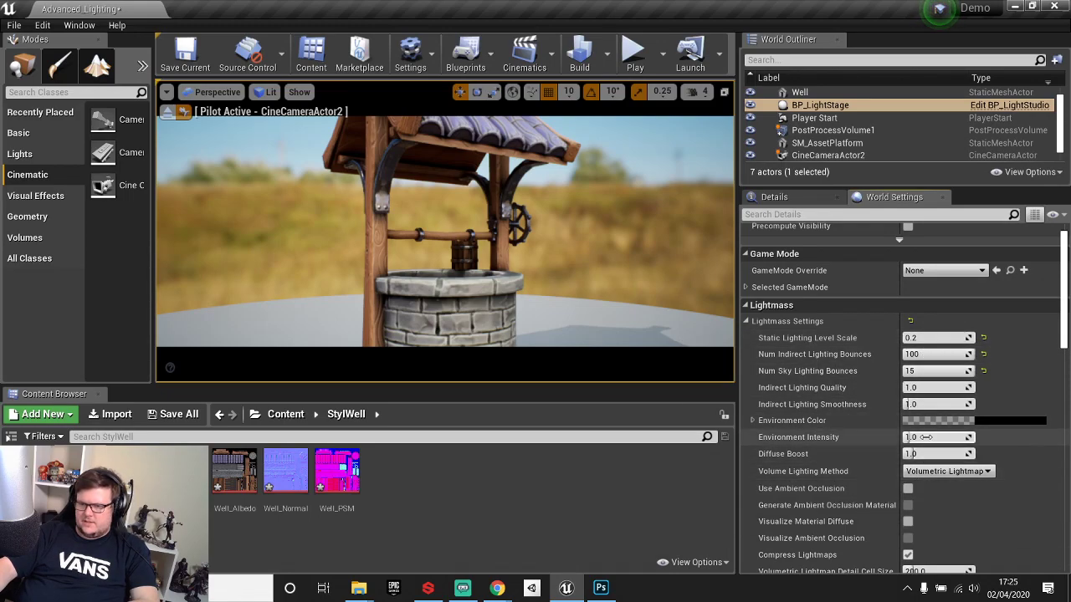
{"action": "left_click", "coordinate": [928, 386]}
{"action": "type", "text": "5"}
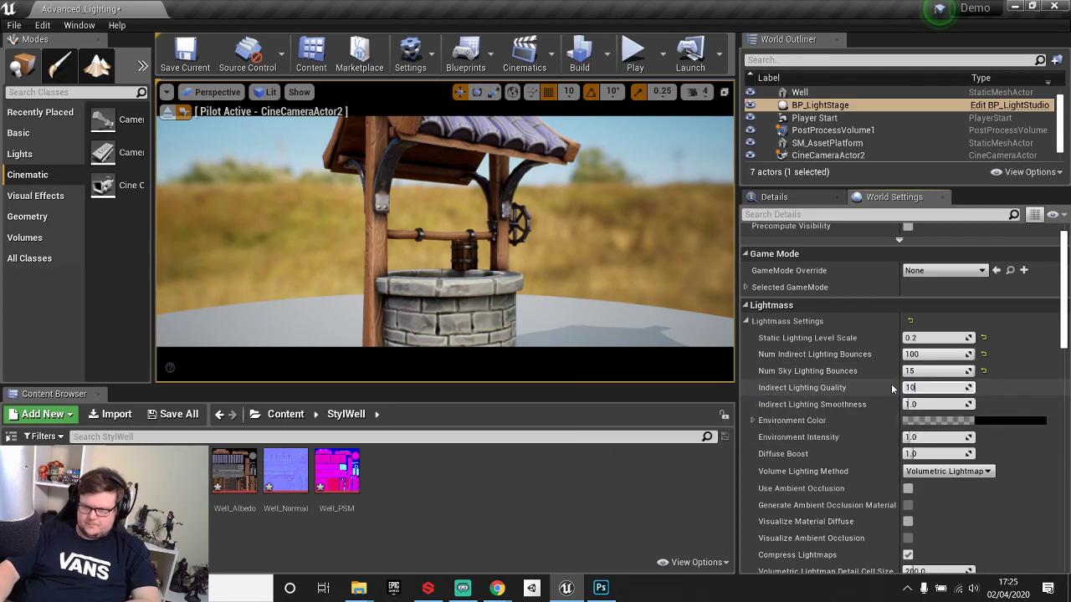
{"action": "left_click", "coordinate": [929, 338]}
{"action": "type", "text": "0"}
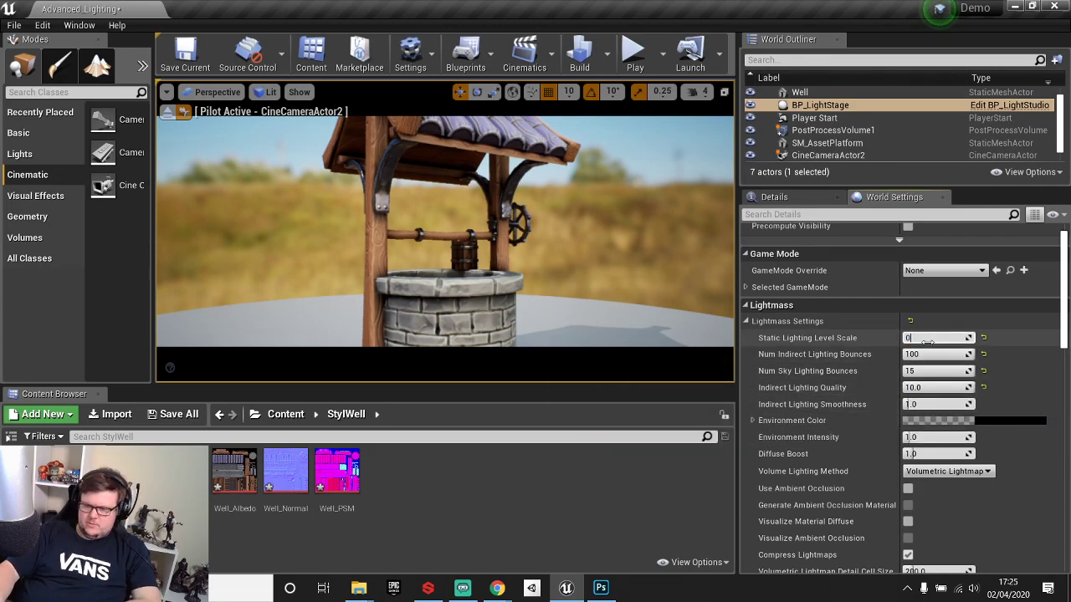
{"action": "type", "text": ".1"}
{"action": "key", "text": "Return"}
Enable the light map resolution override on the Well mesh and set it to 256.
{"action": "left_click", "coordinate": [800, 93]}
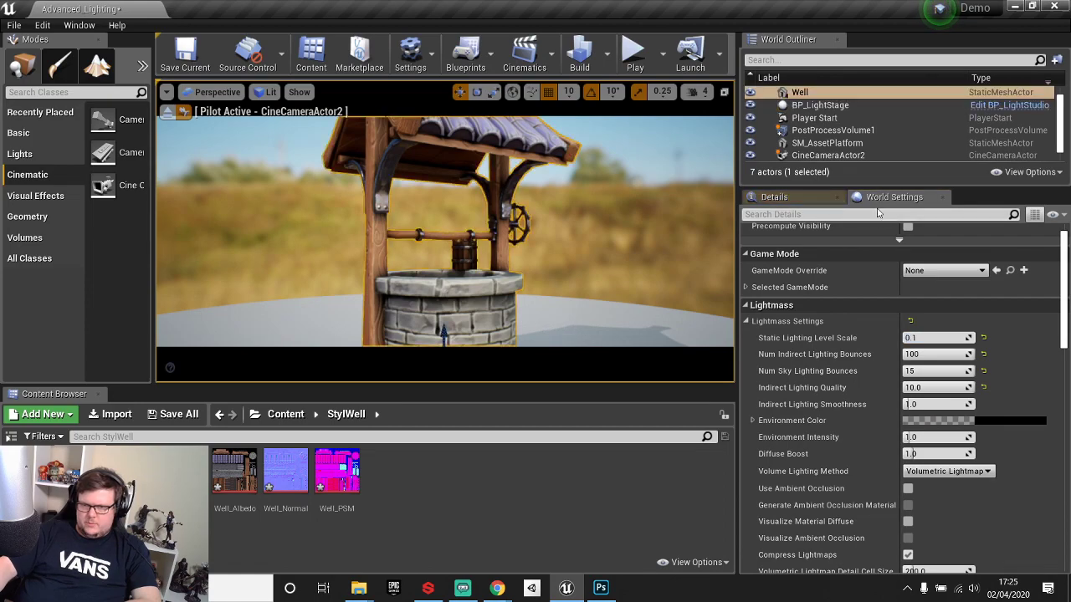
{"action": "left_click", "coordinate": [776, 198]}
{"action": "scroll", "coordinate": [862, 468], "scroll_direction": "down", "scroll_amount": 3}
{"action": "scroll", "coordinate": [862, 496], "scroll_direction": "up", "scroll_amount": 10}
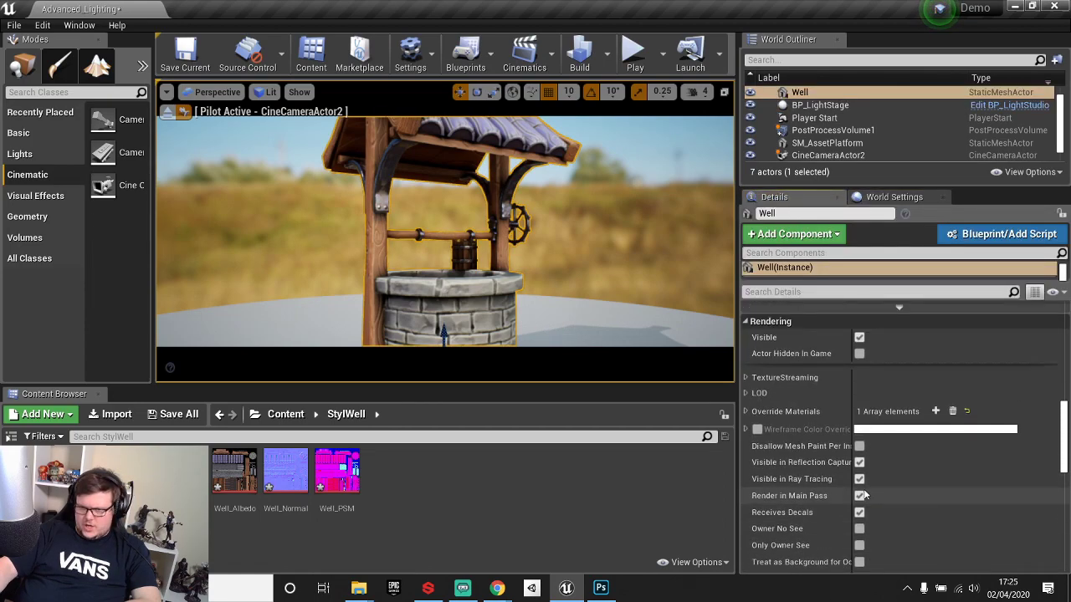
{"action": "scroll", "coordinate": [862, 496], "scroll_direction": "up", "scroll_amount": 8}
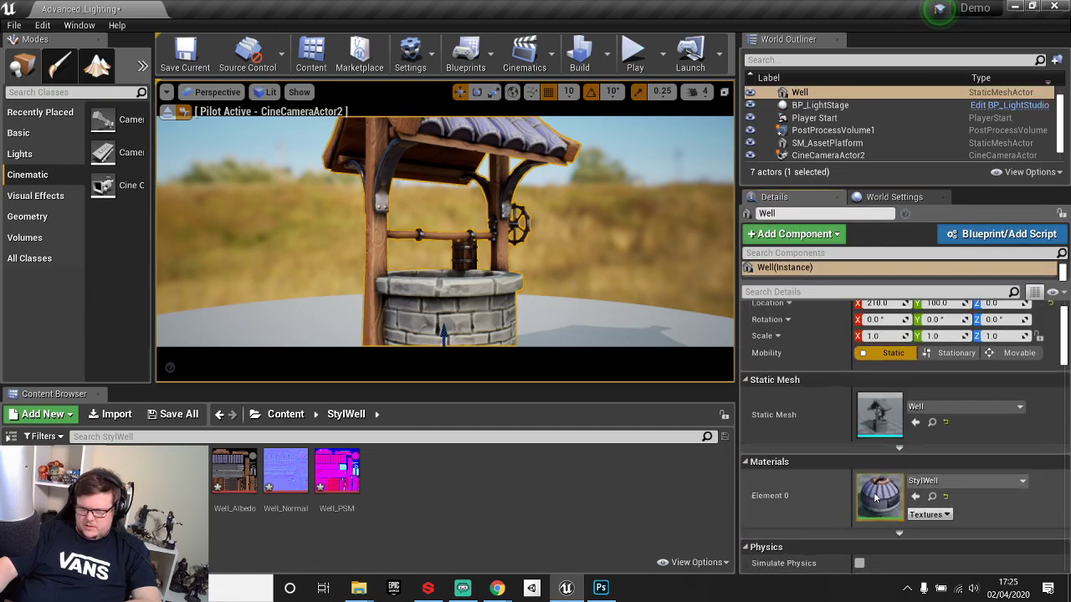
{"action": "scroll", "coordinate": [904, 502], "scroll_direction": "down", "scroll_amount": 9}
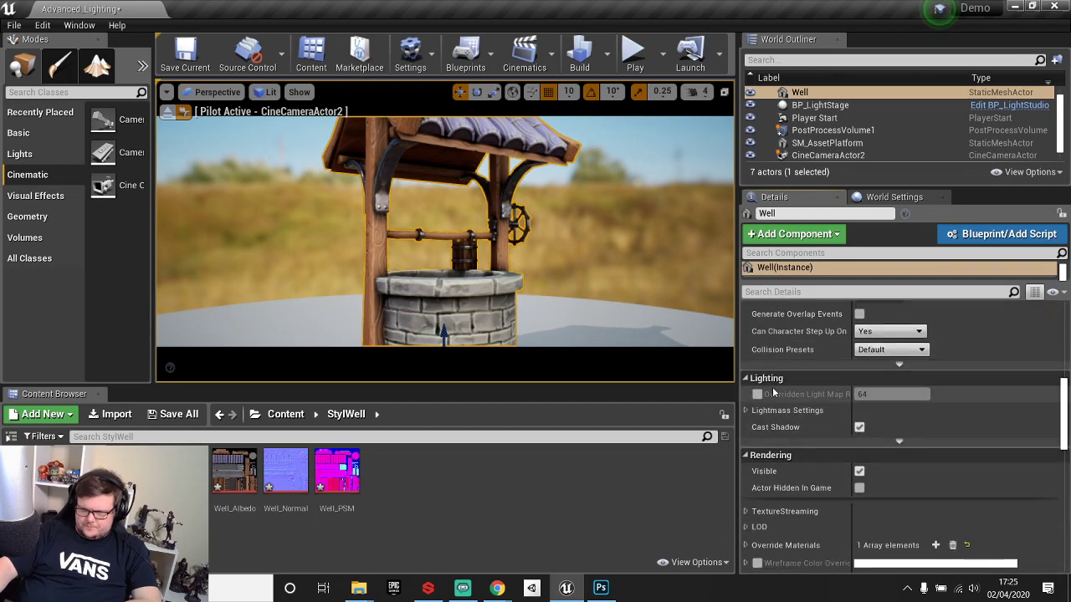
{"action": "left_click", "coordinate": [757, 395]}
{"action": "left_click", "coordinate": [877, 394]}
{"action": "type", "text": "256"}
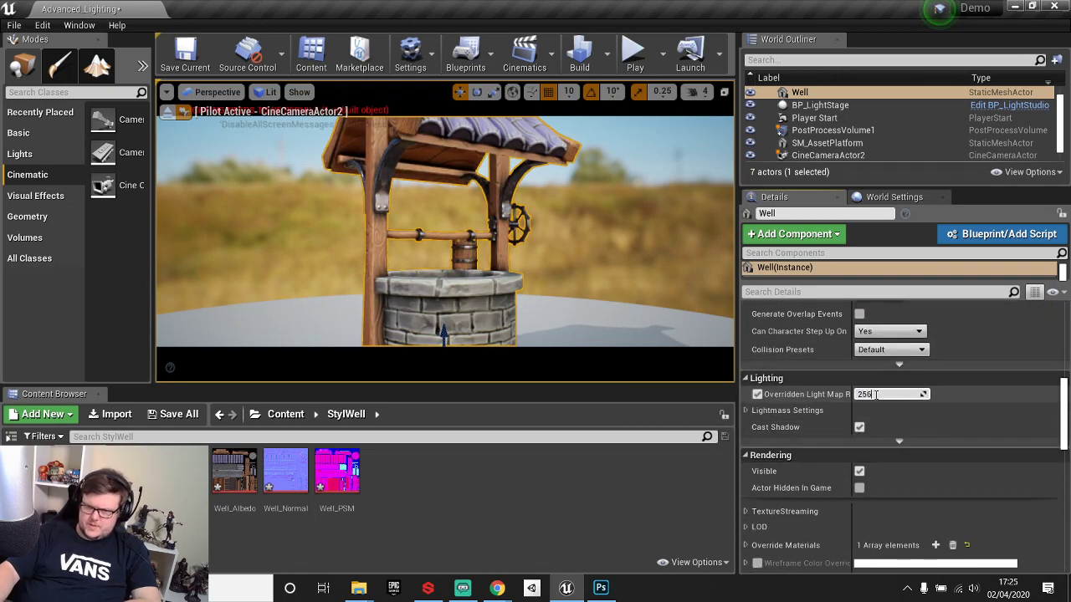
{"action": "key", "text": "Return"}
Check the scene in the Lightmap Density view mode and return the viewport to Lit.
{"action": "left_click", "coordinate": [262, 93]}
{"action": "mouse_move", "coordinate": [351, 243]}
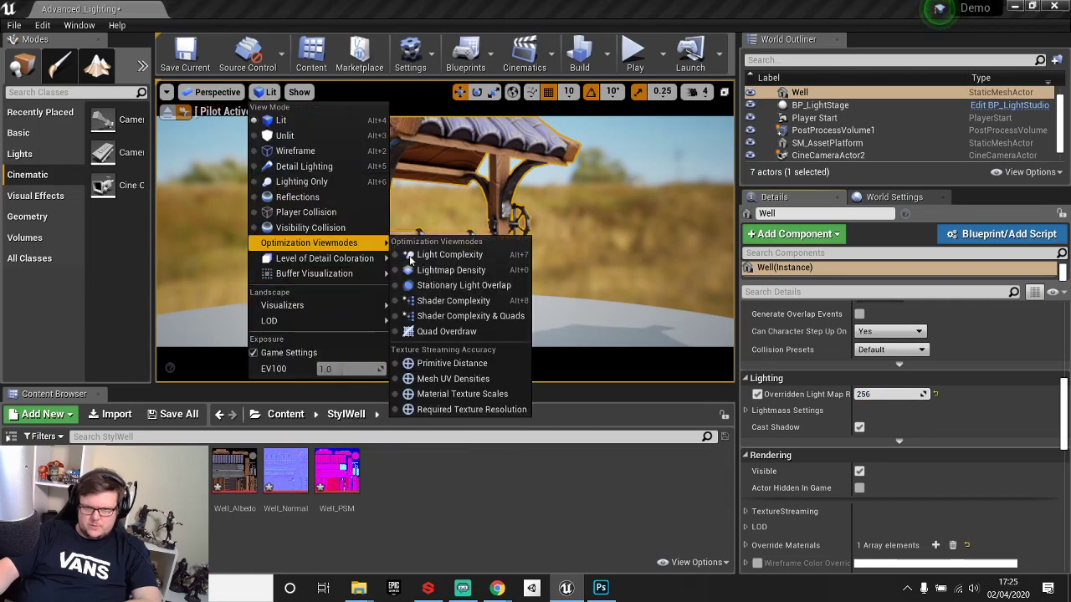
{"action": "left_click", "coordinate": [446, 272]}
{"action": "left_click", "coordinate": [595, 296]}
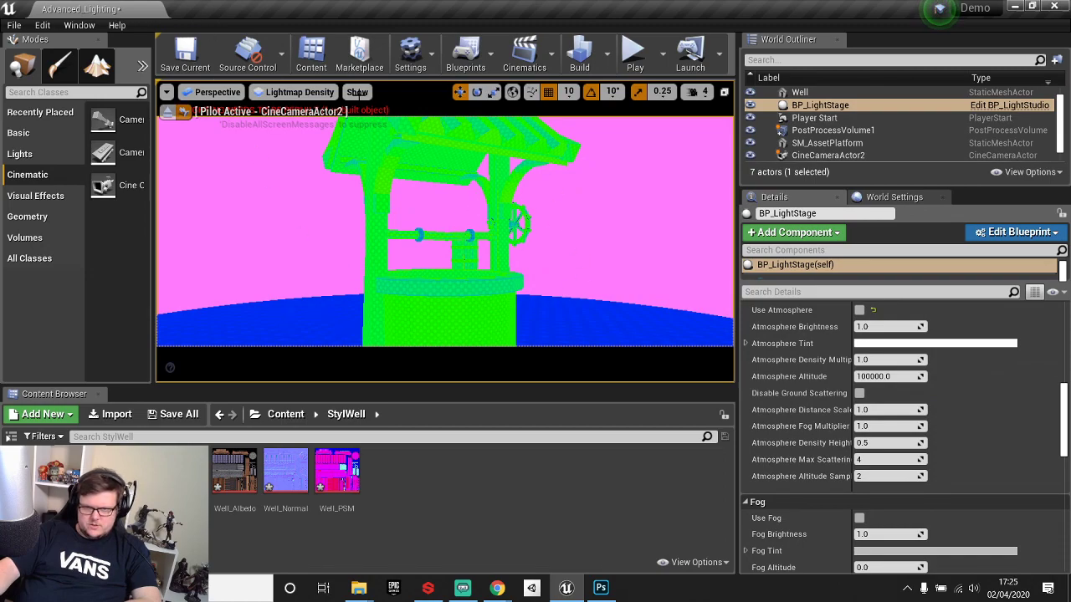
{"action": "left_click", "coordinate": [300, 92]}
{"action": "left_click", "coordinate": [293, 121]}
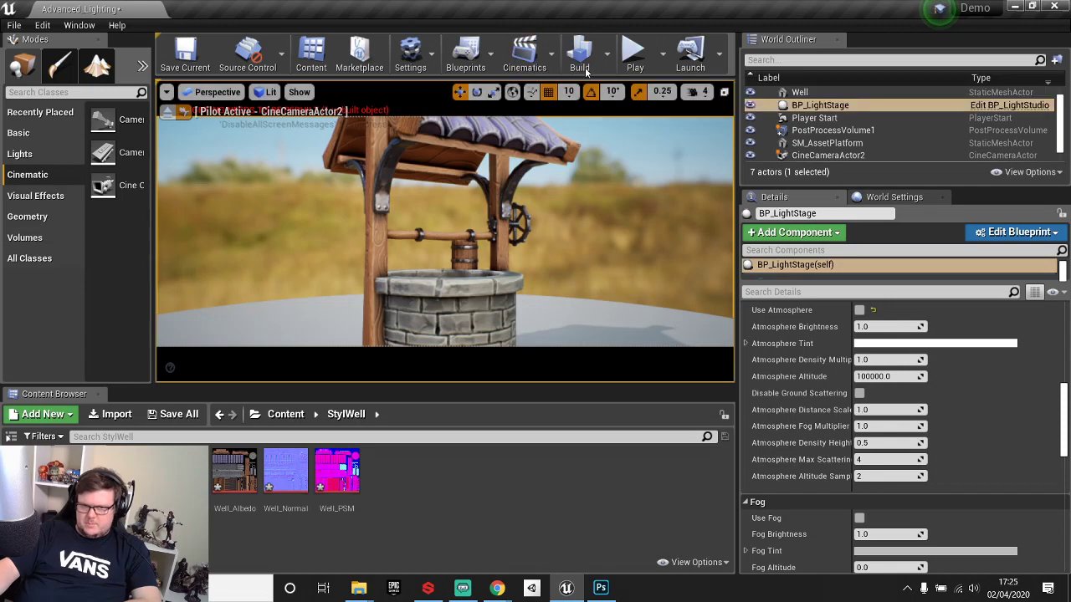
Review the Lightmass world settings, build the level's lighting and close the Message Log windows.
{"action": "left_click", "coordinate": [889, 198]}
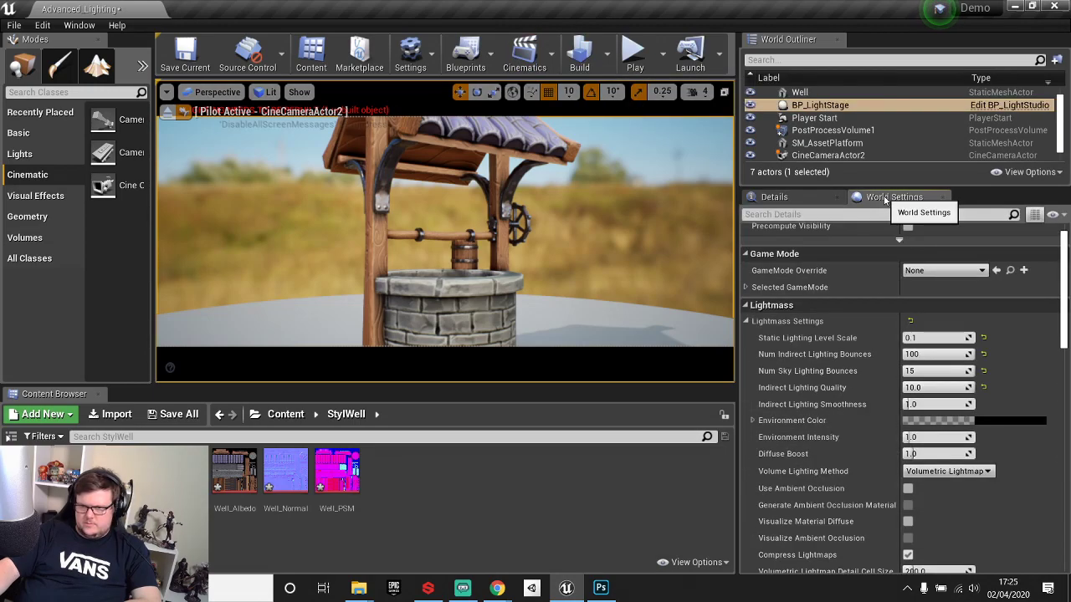
{"action": "left_click", "coordinate": [584, 57]}
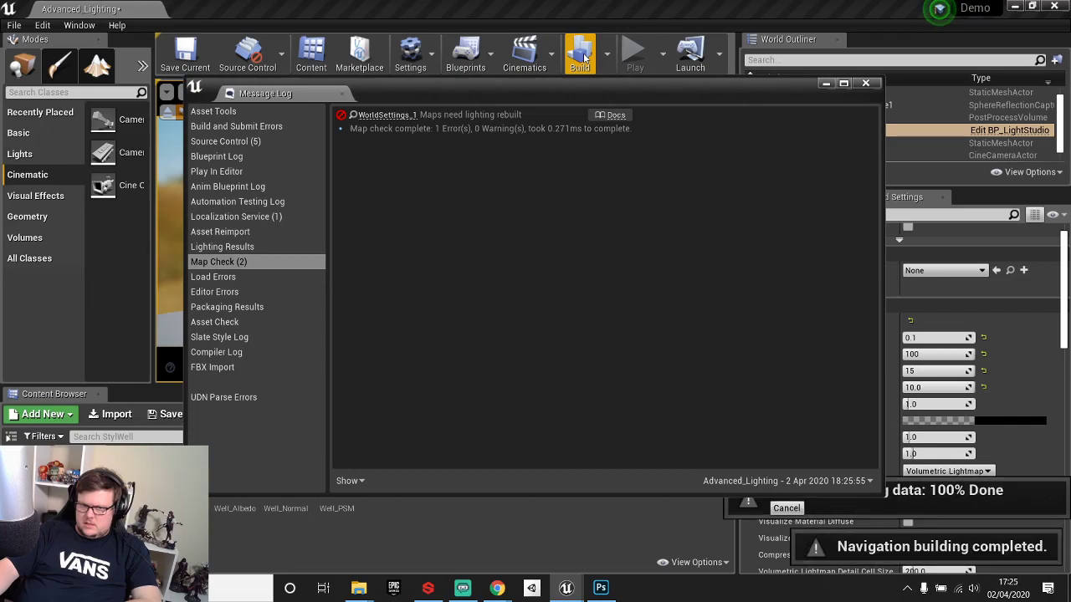
{"action": "left_click", "coordinate": [866, 83]}
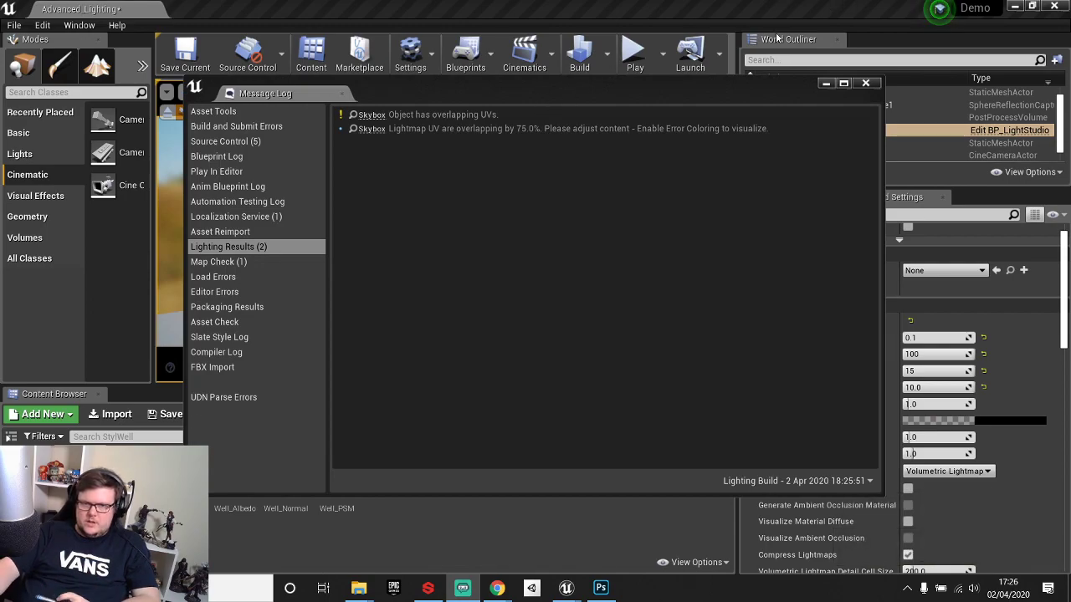
{"action": "left_click", "coordinate": [865, 82]}
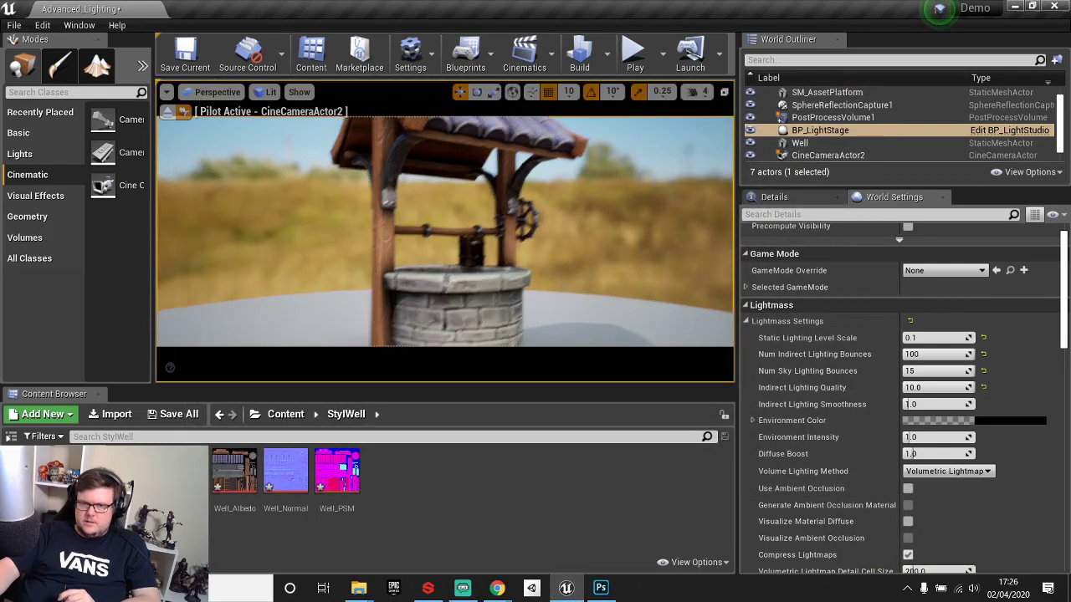
Stop piloting CineCameraActor2 and inspect the baked shadows and lighting around the well's rim and base.
{"action": "left_click", "coordinate": [172, 114]}
{"action": "key", "text": "w"}
{"action": "right_click_drag", "start_coordinate": [445, 331], "coordinate": [476, 344]}
{"action": "right_click_drag", "start_coordinate": [534, 279], "coordinate": [534, 289]}
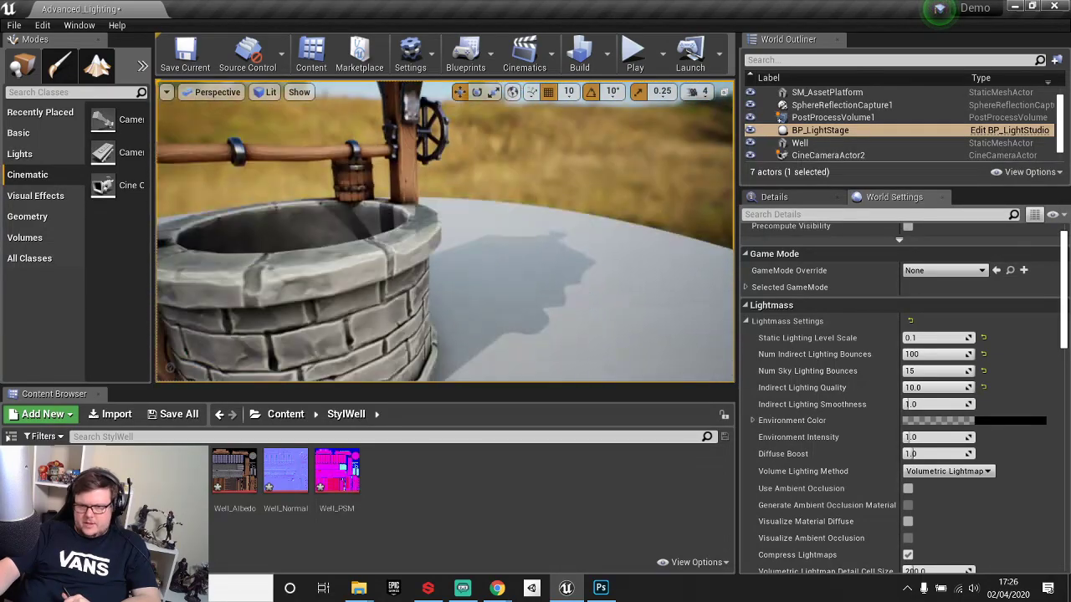
{"action": "right_click_drag", "start_coordinate": [487, 324], "coordinate": [466, 316]}
{"action": "key", "text": "d"}
Lower the Well slightly so its base sits into the platform, and look down into its opening.
{"action": "left_click", "coordinate": [523, 266]}
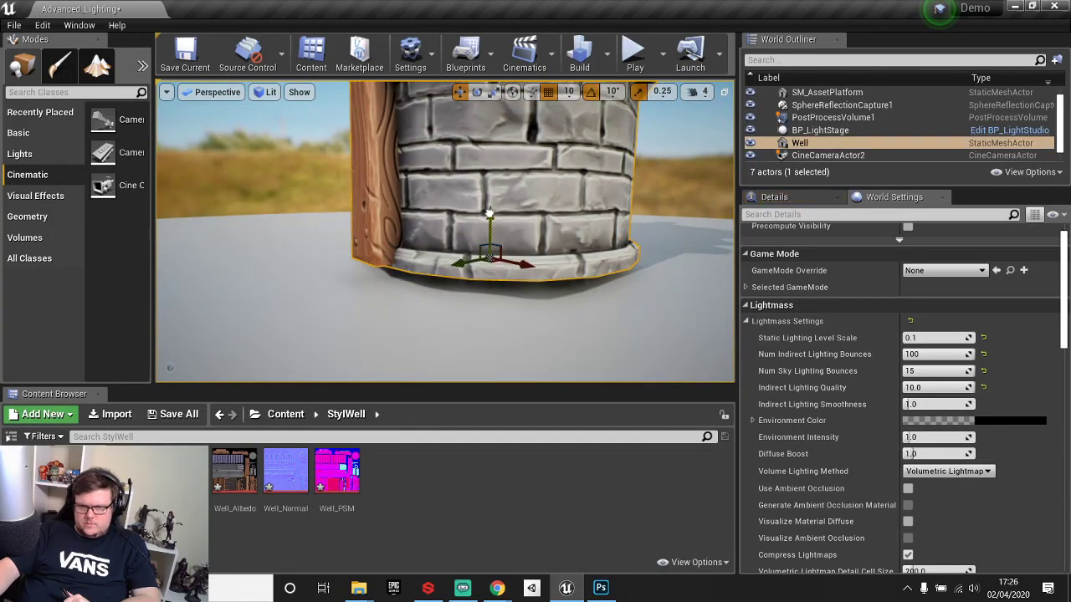
{"action": "left_click_drag", "start_coordinate": [489, 215], "coordinate": [489, 225]}
{"action": "right_click_drag", "start_coordinate": [554, 315], "coordinate": [546, 320]}
{"action": "right_click_drag", "start_coordinate": [456, 269], "coordinate": [456, 285]}
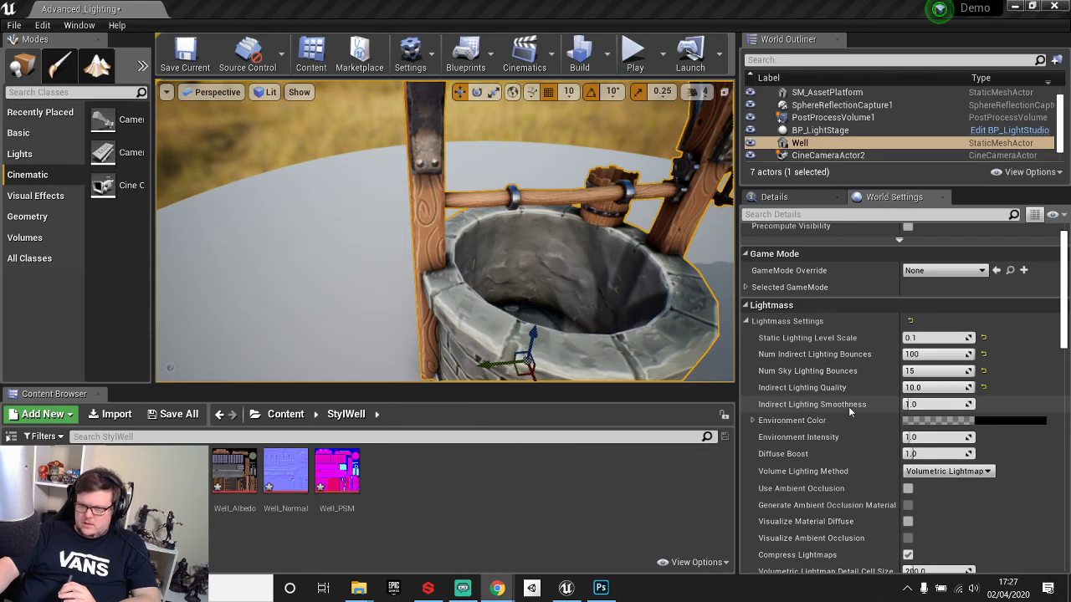
Enable Use Ambient Occlusion in the world's Lightmass settings after checking the indirect lighting smoothness and volume lighting method options.
{"action": "mouse_move", "coordinate": [851, 409]}
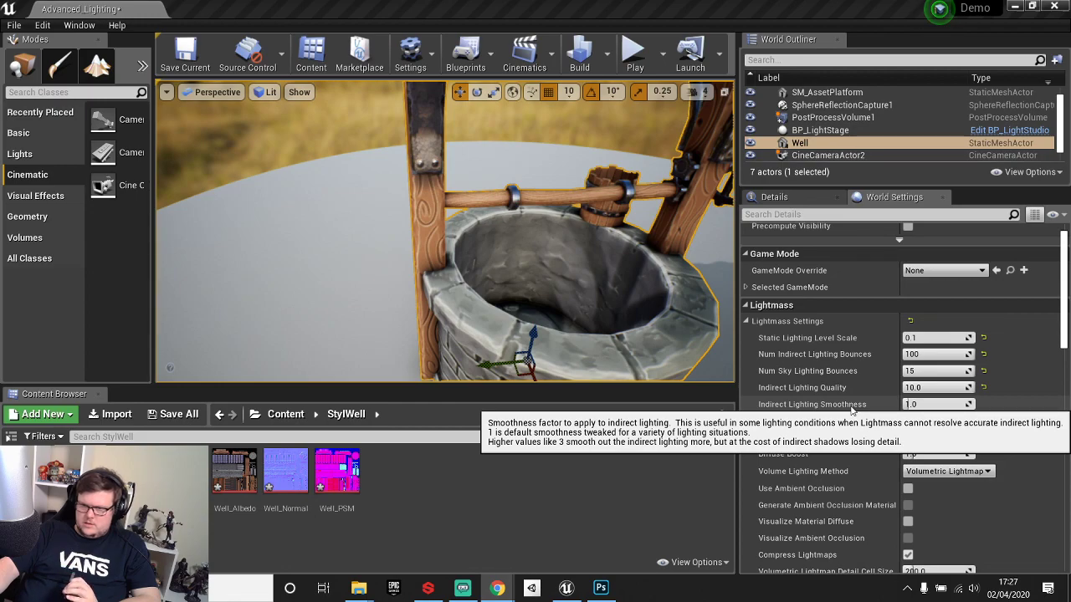
{"action": "left_click", "coordinate": [935, 404]}
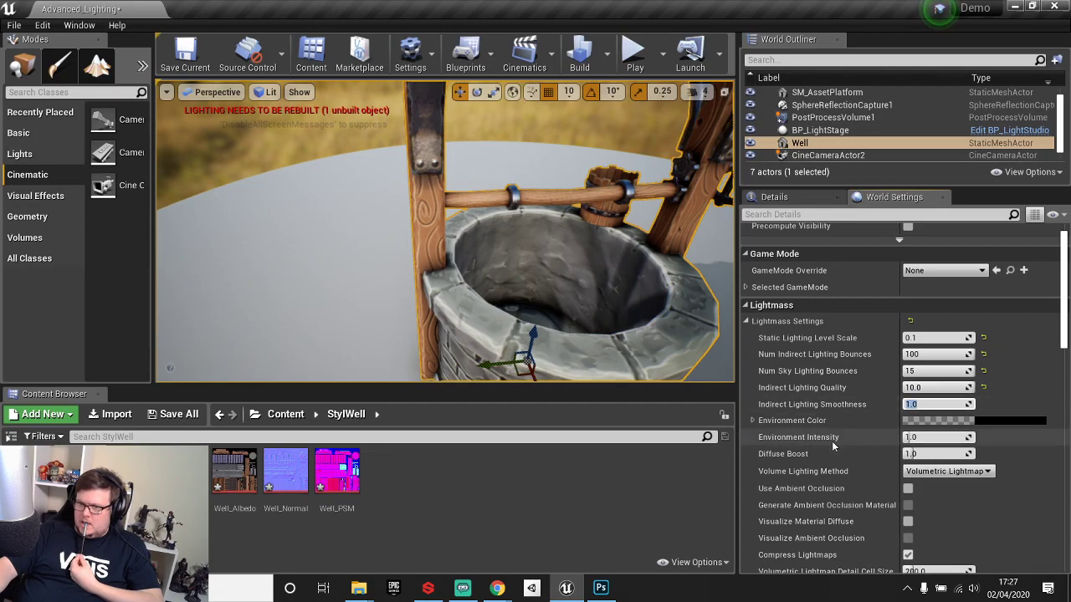
{"action": "left_click", "coordinate": [947, 475]}
{"action": "left_click", "coordinate": [950, 476]}
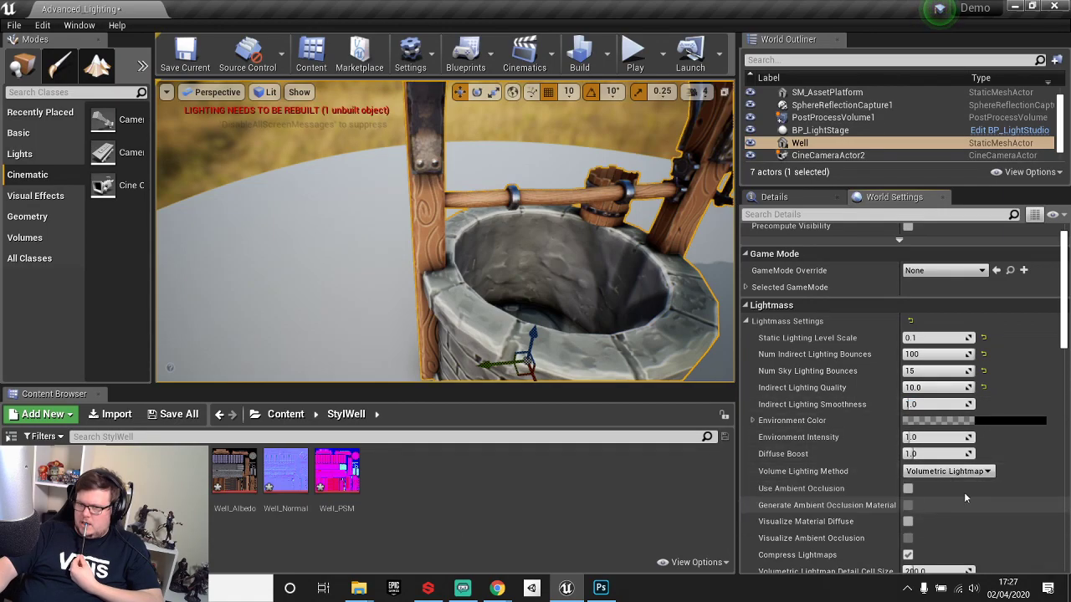
{"action": "scroll", "coordinate": [943, 498], "scroll_direction": "down", "scroll_amount": 1}
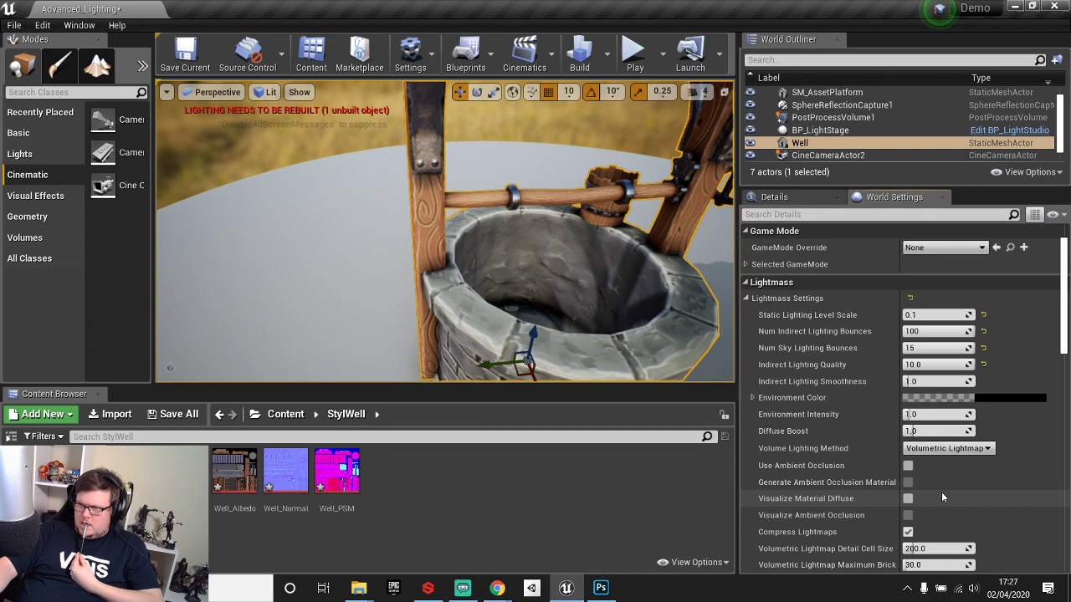
{"action": "left_click", "coordinate": [909, 467]}
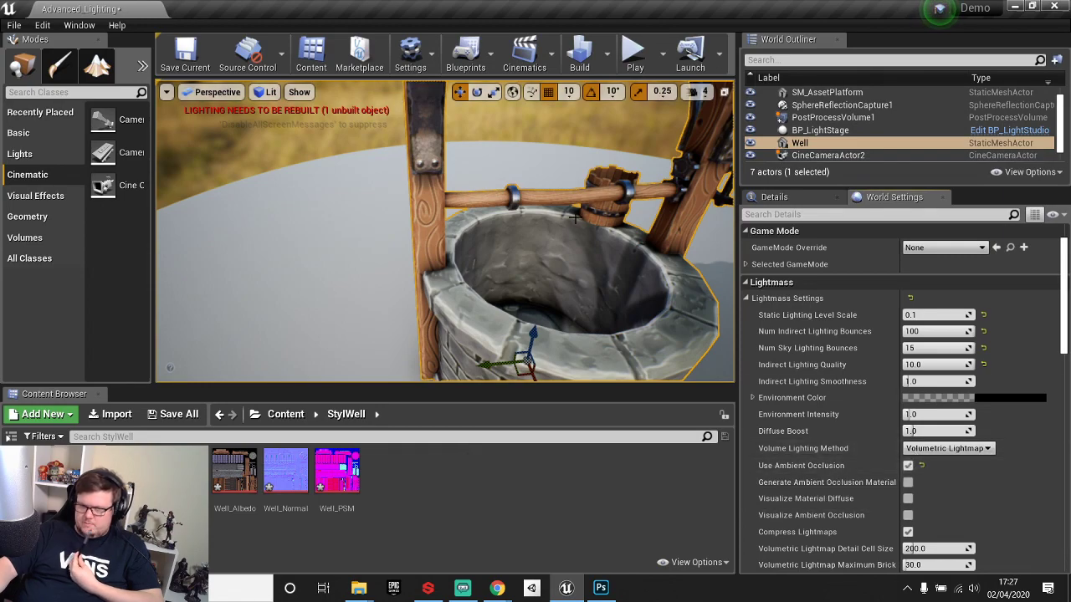
Examine the well's opening, review the remaining Lightmass ambient occlusion and volumetric lightmap settings, and return to the Well's details.
{"action": "right_click_drag", "start_coordinate": [494, 255], "coordinate": [522, 297]}
{"action": "key", "text": "w"}
{"action": "key", "text": "s"}
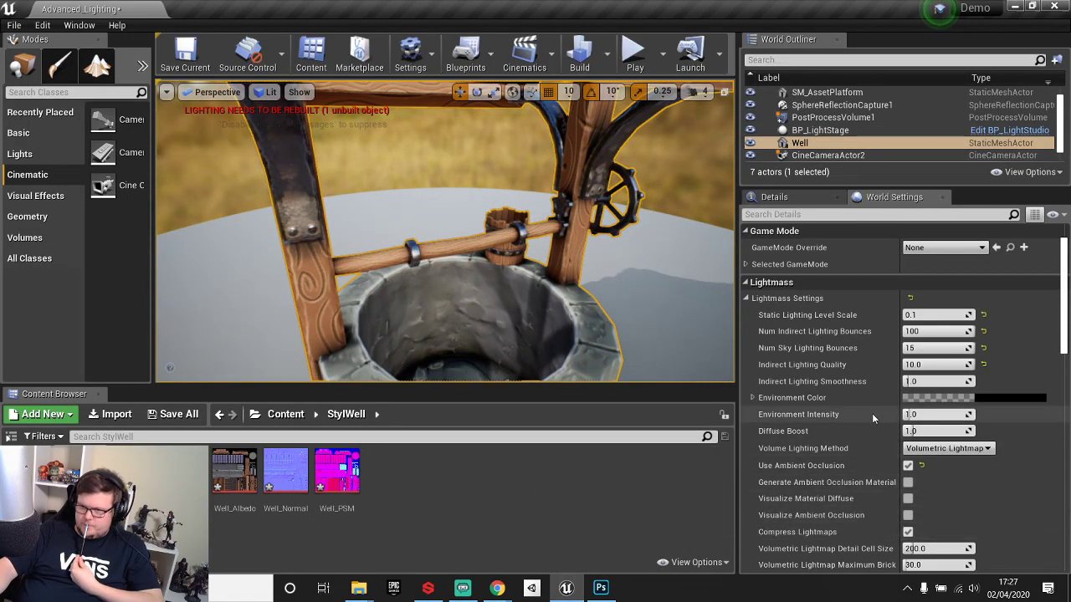
{"action": "scroll", "coordinate": [869, 420], "scroll_direction": "down", "scroll_amount": 2}
{"action": "scroll", "coordinate": [870, 421], "scroll_direction": "down", "scroll_amount": 5}
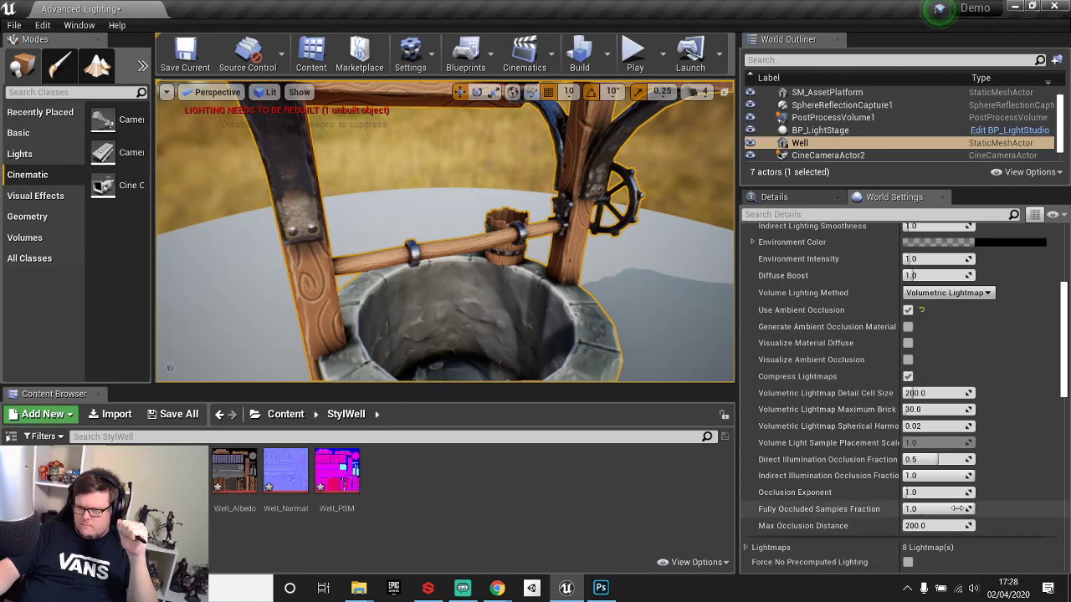
{"action": "scroll", "coordinate": [889, 469], "scroll_direction": "down", "scroll_amount": 5}
{"action": "scroll", "coordinate": [884, 378], "scroll_direction": "up", "scroll_amount": 10}
{"action": "left_click", "coordinate": [788, 201]}
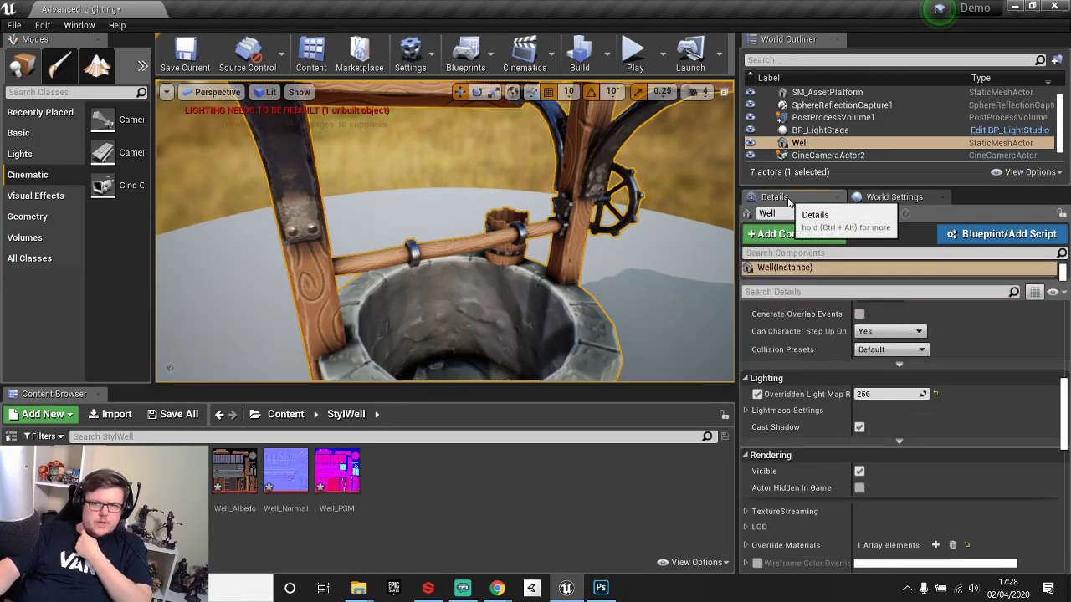
Build the level's lighting with Lightmass ambient occlusion enabled and close the Message Log.
{"action": "left_click", "coordinate": [467, 588]}
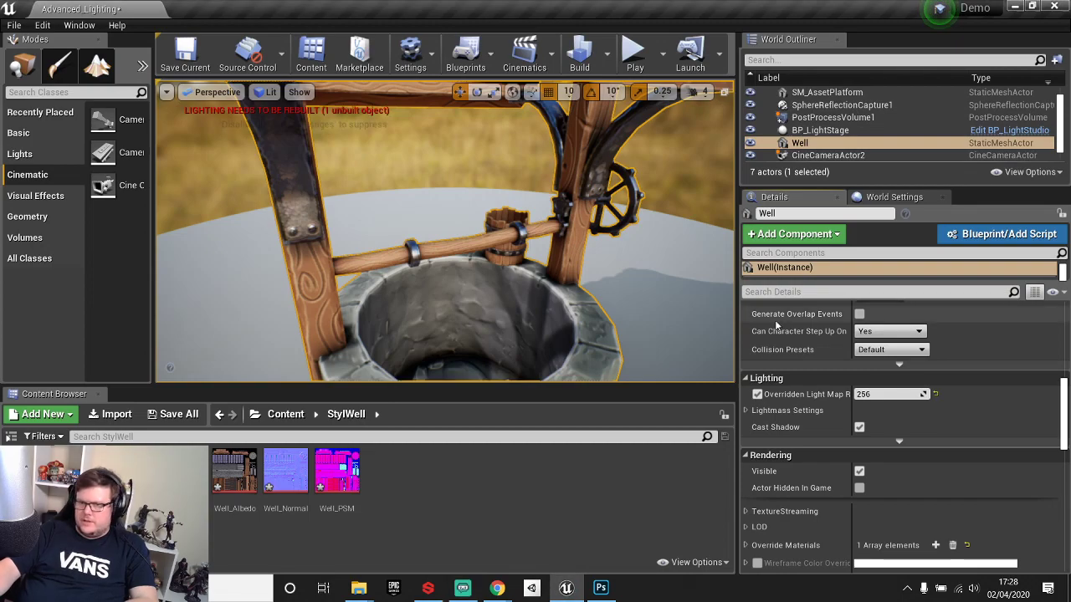
{"action": "left_click", "coordinate": [578, 54]}
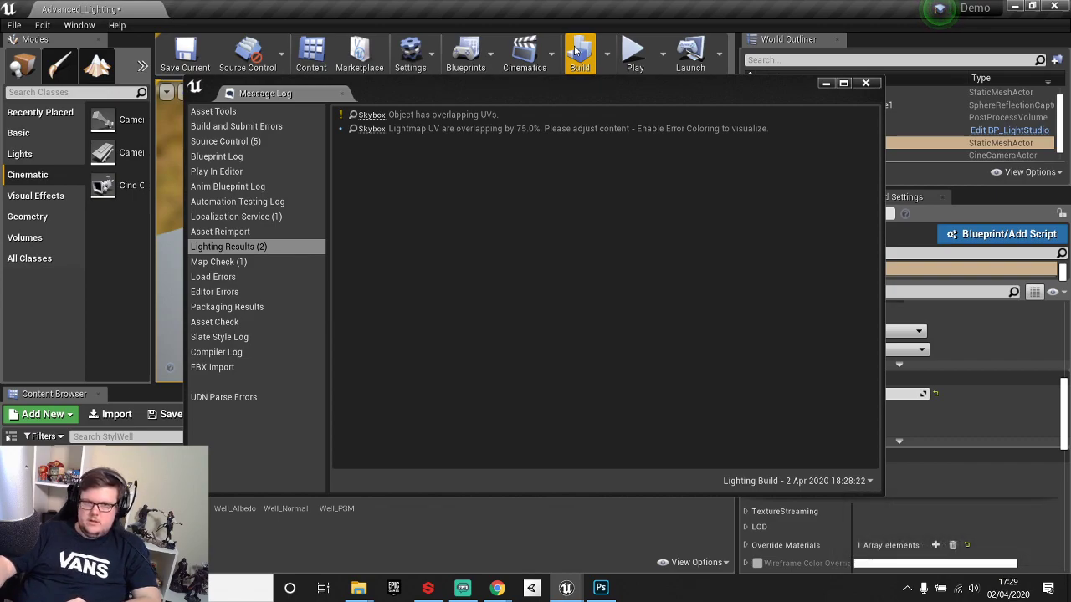
{"action": "left_click", "coordinate": [865, 83]}
Lift the Well off the platform to inspect the baked shadow beneath it, and undo the move.
{"action": "right_click_drag", "start_coordinate": [445, 231], "coordinate": [427, 293]}
{"action": "left_click_drag", "start_coordinate": [534, 257], "coordinate": [458, 113]}
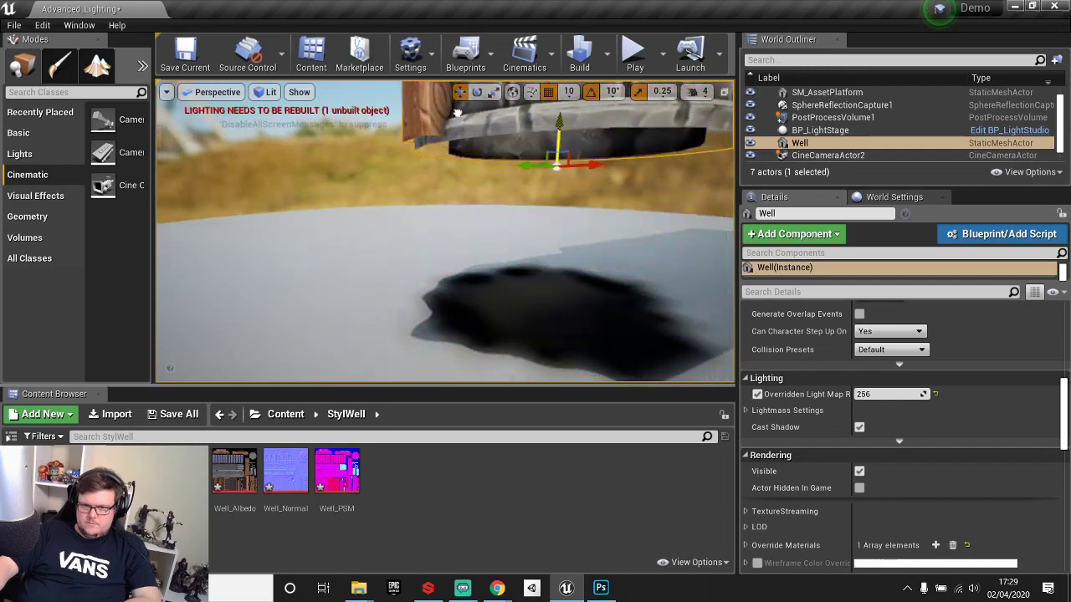
{"action": "key", "text": "ctrl+z"}
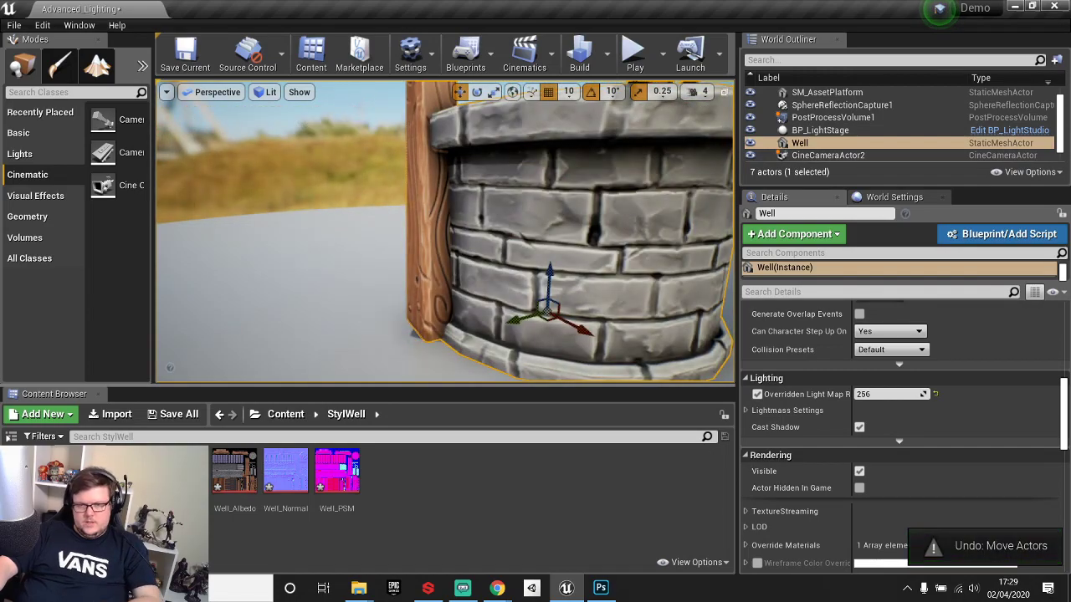
{"action": "right_click_drag", "start_coordinate": [458, 226], "coordinate": [549, 220]}
{"action": "right_click_drag", "start_coordinate": [577, 288], "coordinate": [577, 288]}
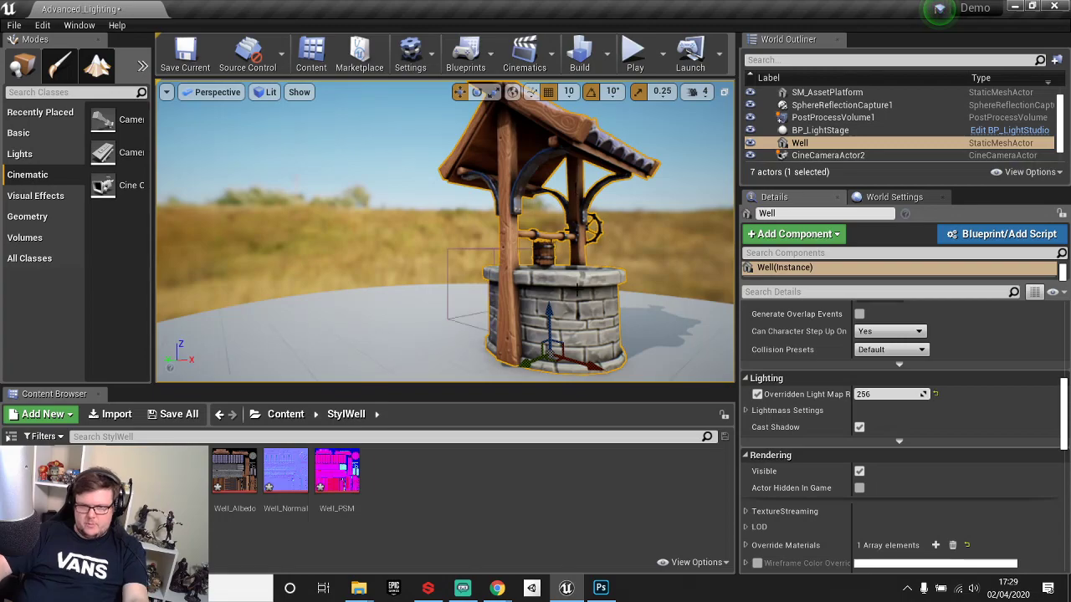
Select PostProcessVolume1, enable its chromatic aberration Start Offset, and try a chromatic aberration intensity of 5.0.
{"action": "left_click", "coordinate": [471, 252]}
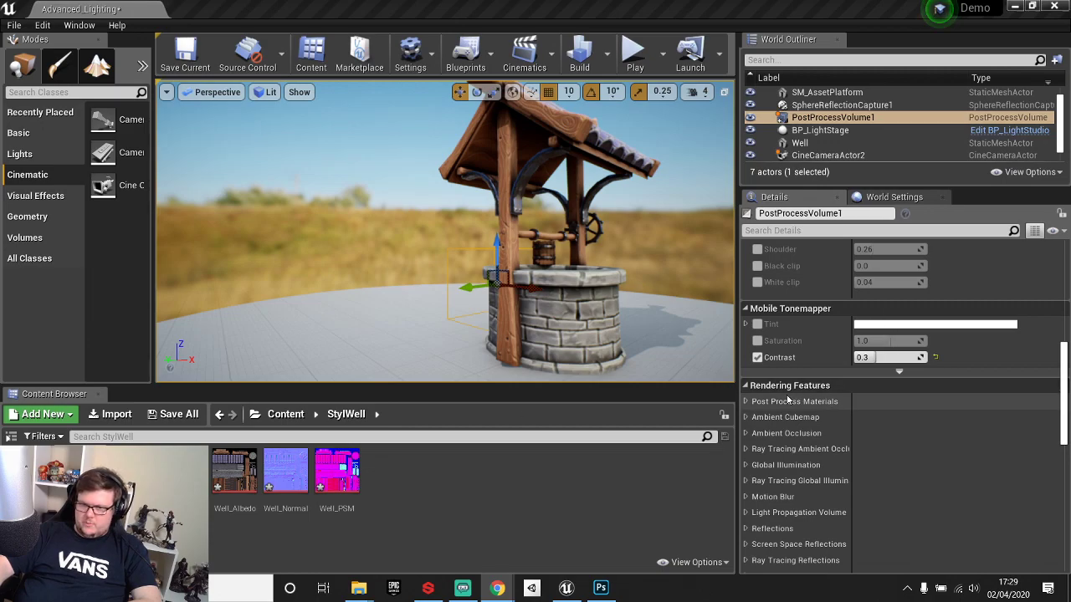
{"action": "scroll", "coordinate": [786, 338], "scroll_direction": "up", "scroll_amount": 6}
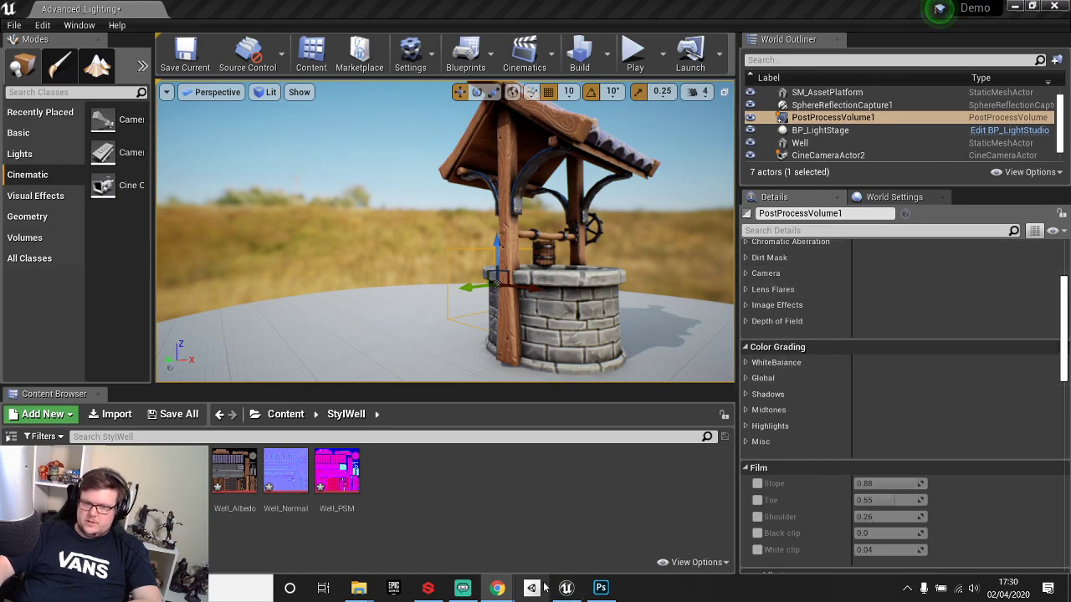
{"action": "left_click", "coordinate": [462, 588]}
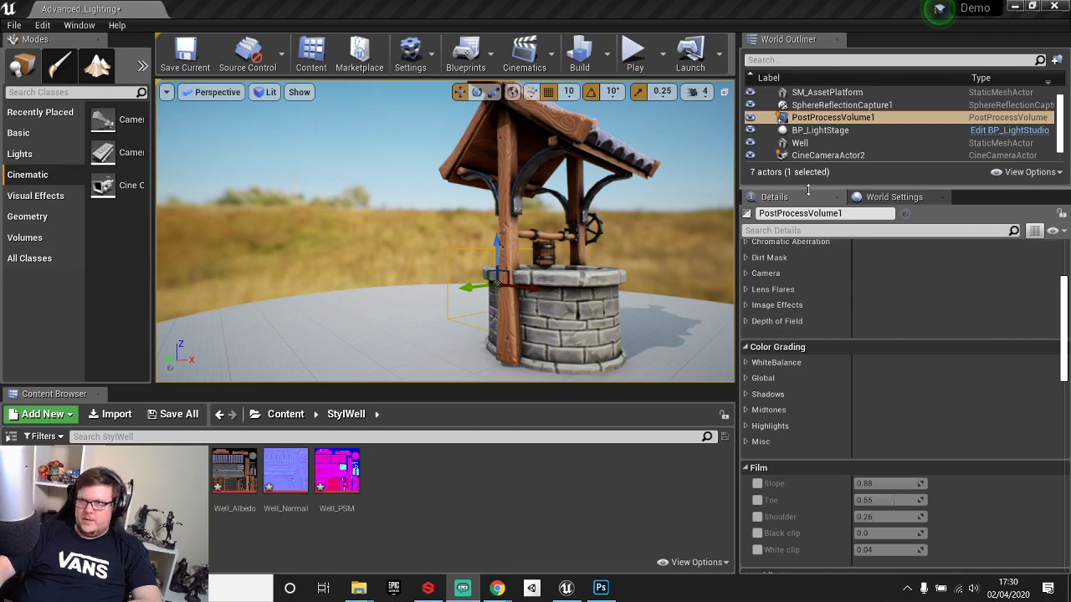
{"action": "scroll", "coordinate": [796, 276], "scroll_direction": "up", "scroll_amount": 3}
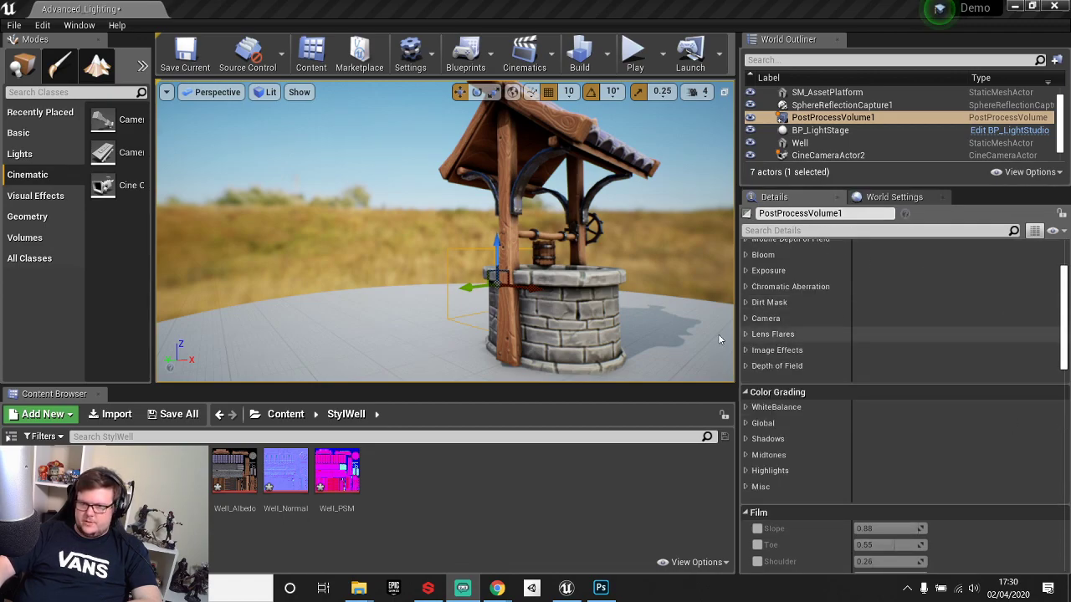
{"action": "scroll", "coordinate": [803, 334], "scroll_direction": "up", "scroll_amount": 1}
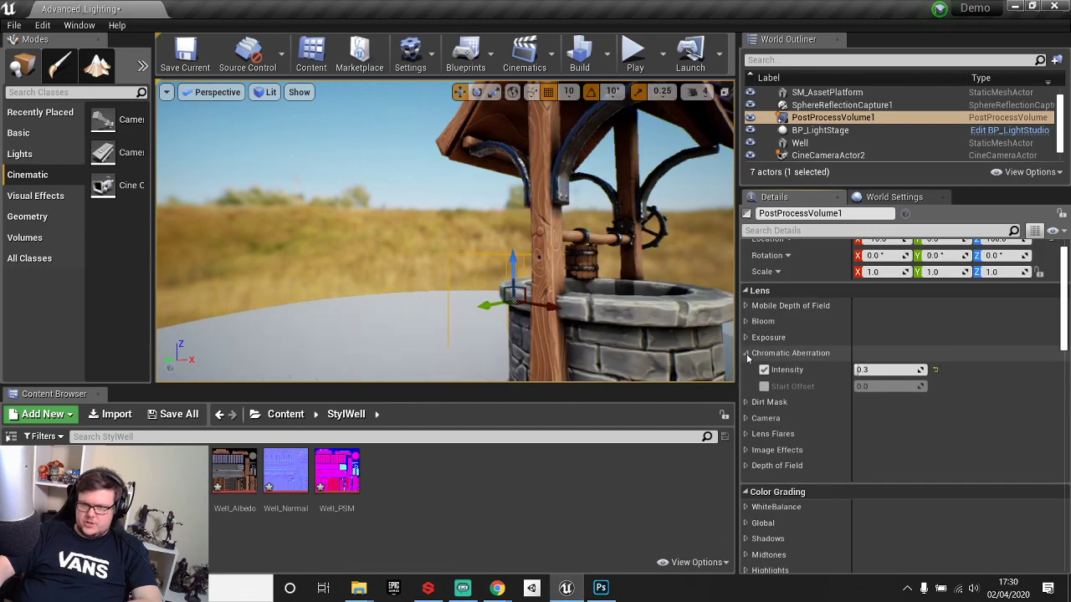
{"action": "left_click", "coordinate": [747, 357]}
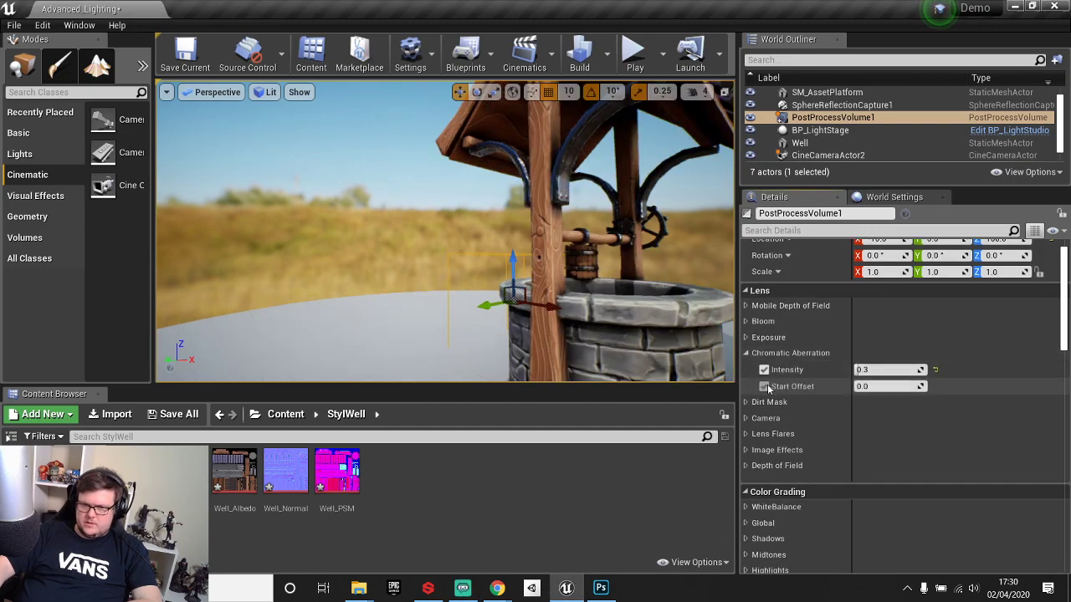
{"action": "left_click_drag", "start_coordinate": [879, 370], "coordinate": [857, 370]}
{"action": "left_click_drag", "start_coordinate": [902, 369], "coordinate": [926, 370]}
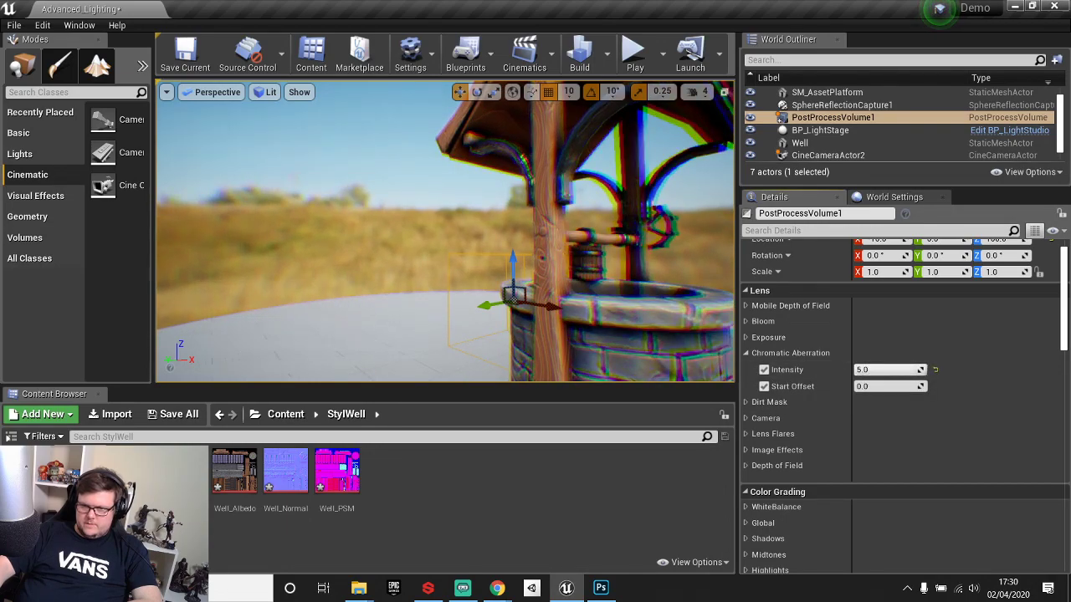
Reset the chromatic aberration intensity and turn off both the Intensity and Start Offset overrides.
{"action": "left_click", "coordinate": [935, 370]}
{"action": "left_click", "coordinate": [764, 371]}
{"action": "left_click", "coordinate": [764, 387]}
{"action": "mouse_move", "coordinate": [533, 290]}
{"action": "right_mouse_down"}
{"action": "mouse_move", "coordinate": [571, 293]}
{"action": "mouse_move", "coordinate": [544, 293]}
{"action": "right_mouse_up"}
{"action": "key", "text": "s"}
Enable the volume's ambient occlusion Intensity and Radius overrides, setting intensity to about 0.79 and radius to about 142.87.
{"action": "scroll", "coordinate": [872, 487], "scroll_direction": "down", "scroll_amount": 4}
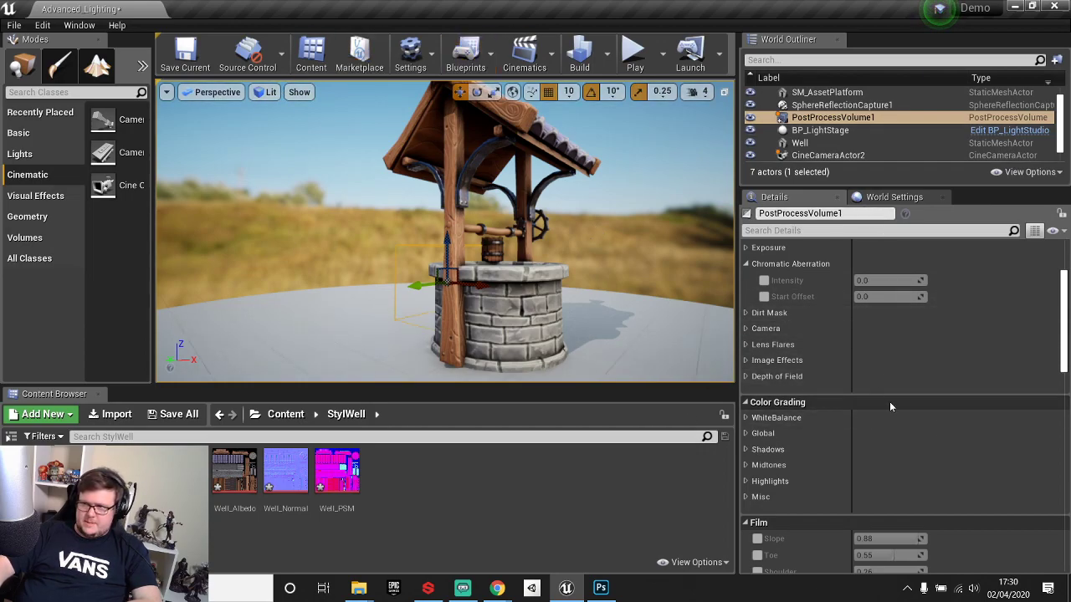
{"action": "scroll", "coordinate": [802, 410], "scroll_direction": "down", "scroll_amount": 3}
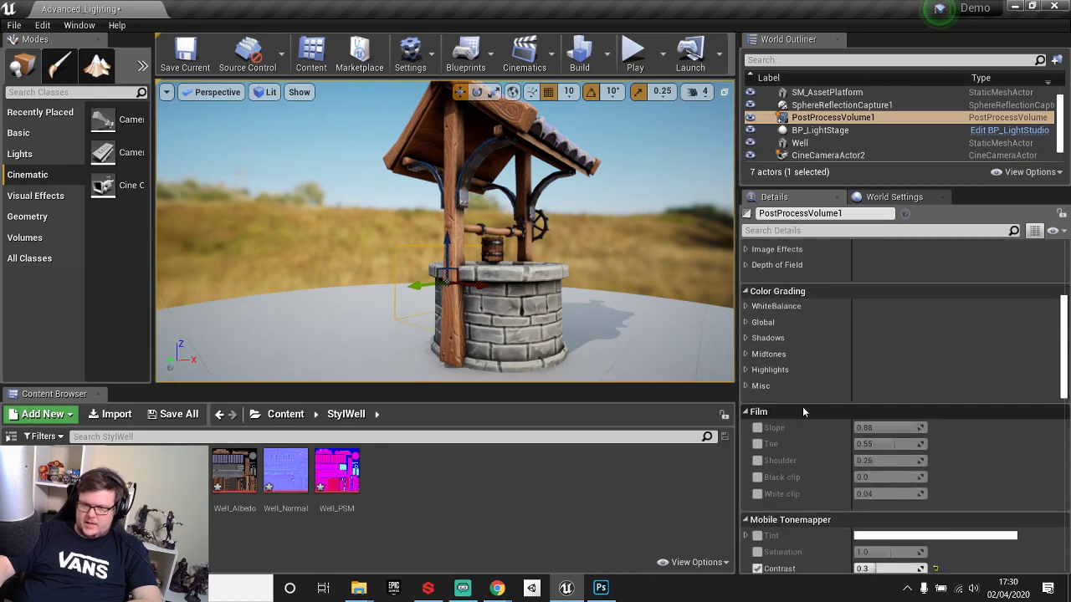
{"action": "scroll", "coordinate": [803, 408], "scroll_direction": "down", "scroll_amount": 3}
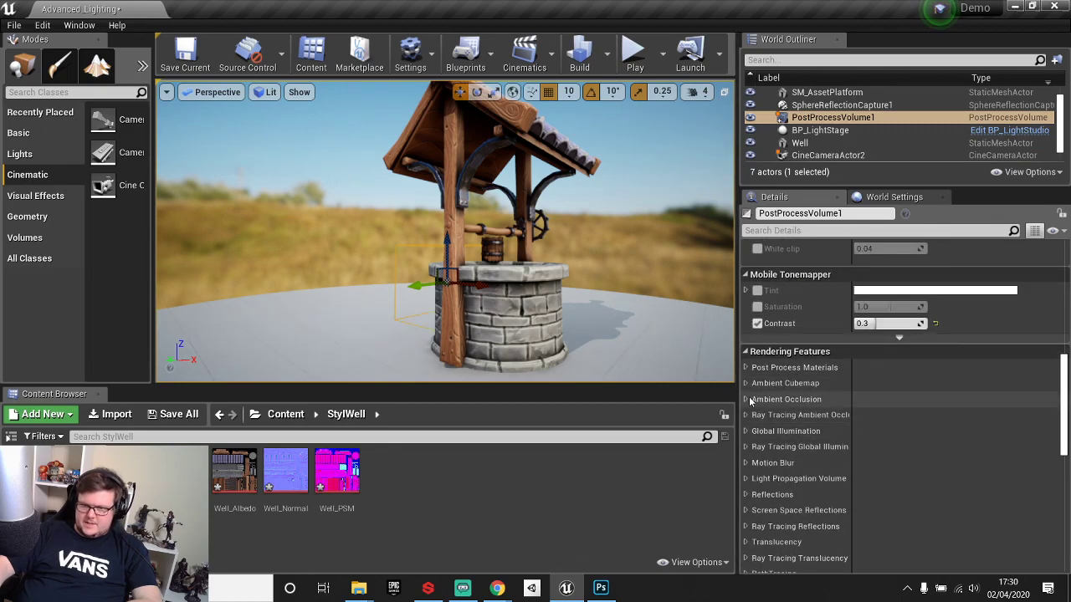
{"action": "left_click", "coordinate": [754, 399]}
{"action": "left_click", "coordinate": [763, 432]}
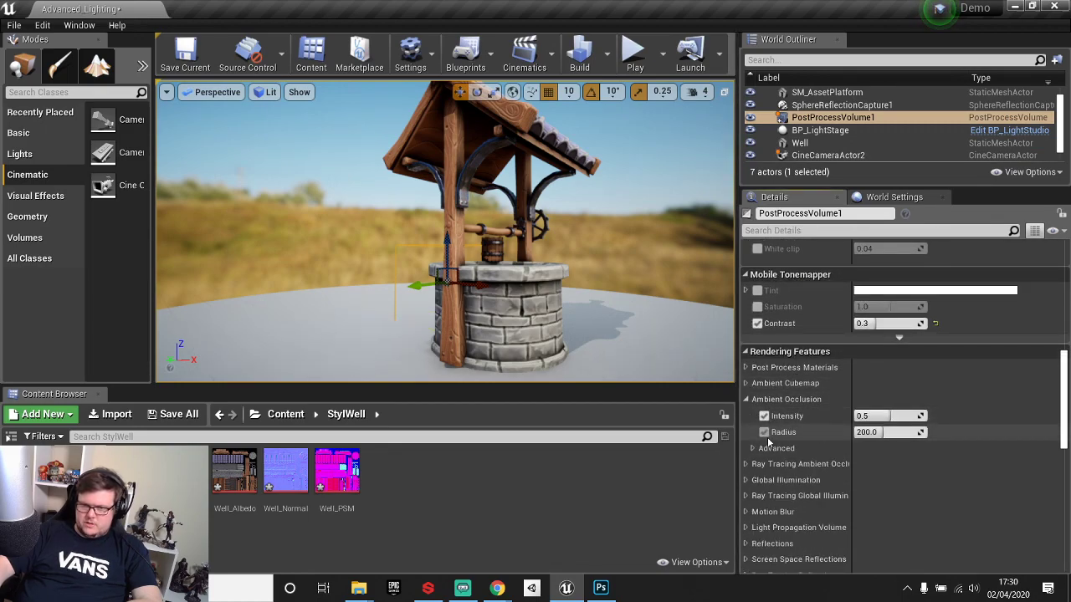
{"action": "mouse_move", "coordinate": [887, 416]}
{"action": "left_mouse_down"}
{"action": "mouse_move", "coordinate": [912, 415]}
{"action": "mouse_move", "coordinate": [887, 416]}
{"action": "left_mouse_up"}
{"action": "type", "text": "191"}
{"action": "key", "text": "Return"}
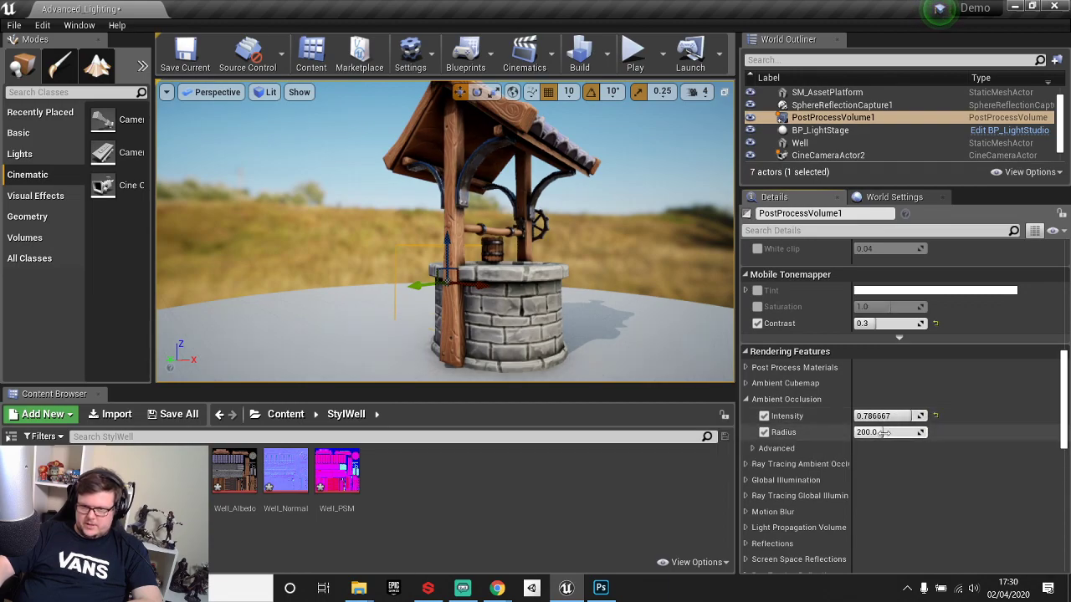
{"action": "left_click_drag", "start_coordinate": [874, 432], "coordinate": [880, 432]}
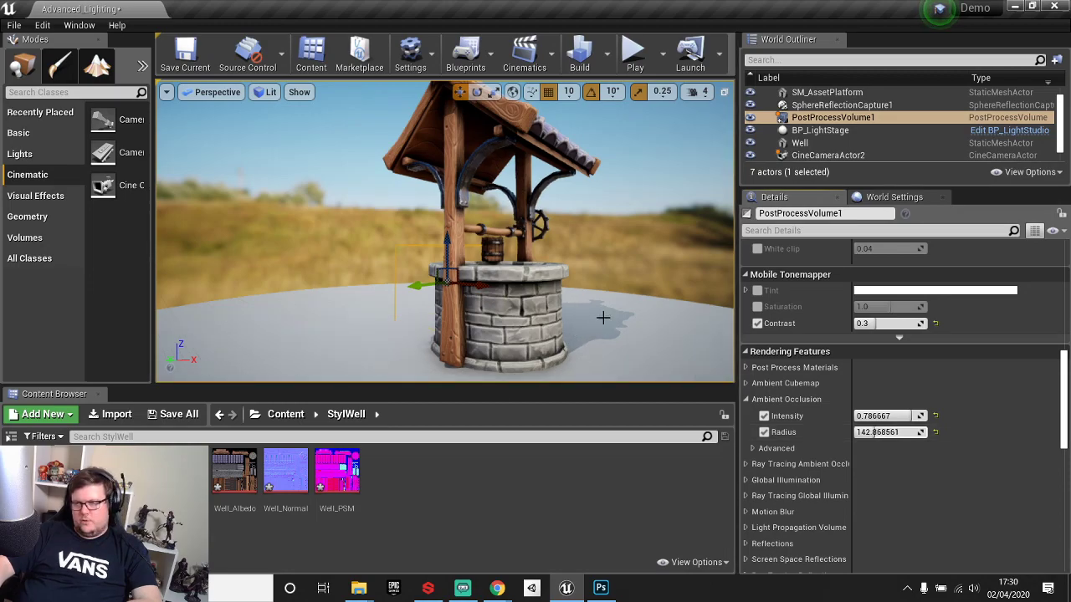
{"action": "right_click_drag", "start_coordinate": [520, 318], "coordinate": [530, 279]}
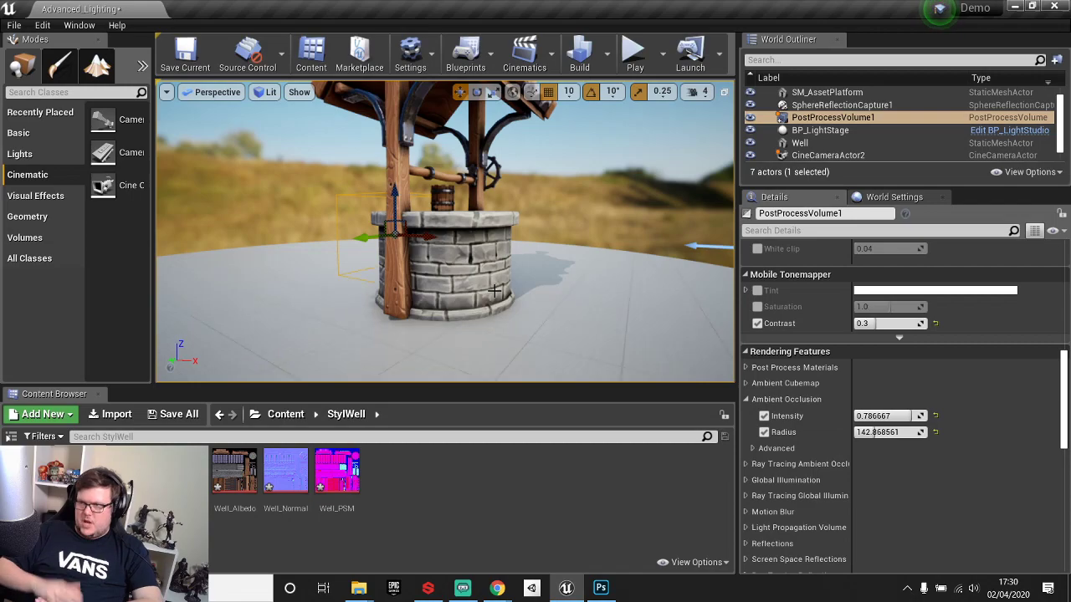
Enable Tint and Intensity for the railway_bridge_02_2k ambient cubemap, with a light purple tint and an intensity of about 0.57.
{"action": "left_click", "coordinate": [745, 383]}
{"action": "left_click_drag", "start_coordinate": [311, 529], "coordinate": [874, 446]}
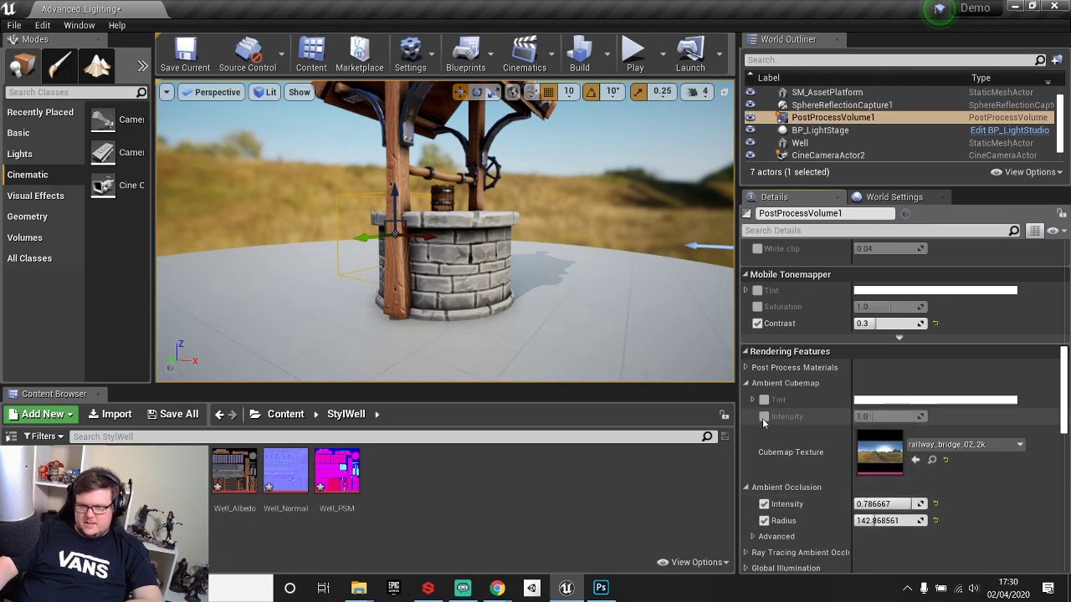
{"action": "left_click", "coordinate": [764, 417]}
{"action": "left_click", "coordinate": [894, 400]}
{"action": "mouse_move", "coordinate": [779, 321]}
{"action": "left_mouse_down"}
{"action": "mouse_move", "coordinate": [772, 336]}
{"action": "mouse_move", "coordinate": [773, 309]}
{"action": "left_mouse_up"}
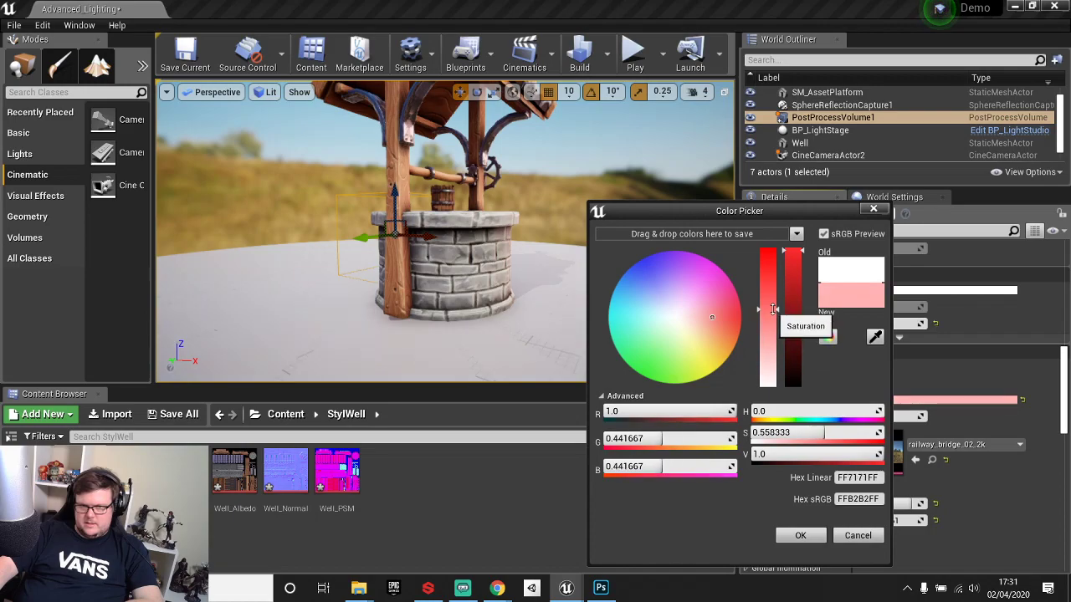
{"action": "left_click_drag", "start_coordinate": [698, 316], "coordinate": [678, 286]}
{"action": "left_click", "coordinate": [795, 537]}
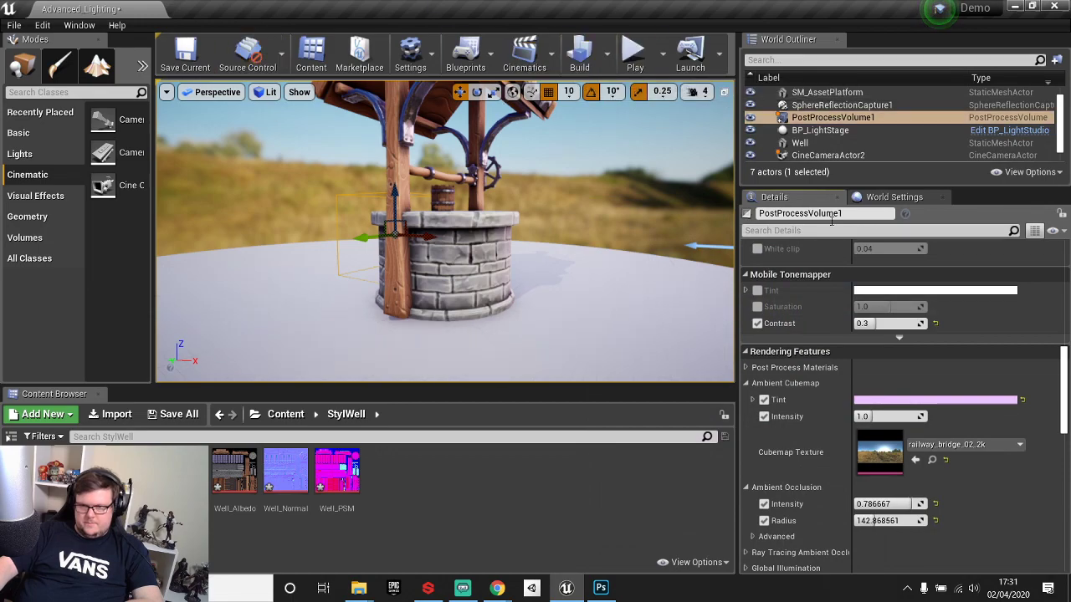
{"action": "left_click_drag", "start_coordinate": [873, 417], "coordinate": [863, 417]}
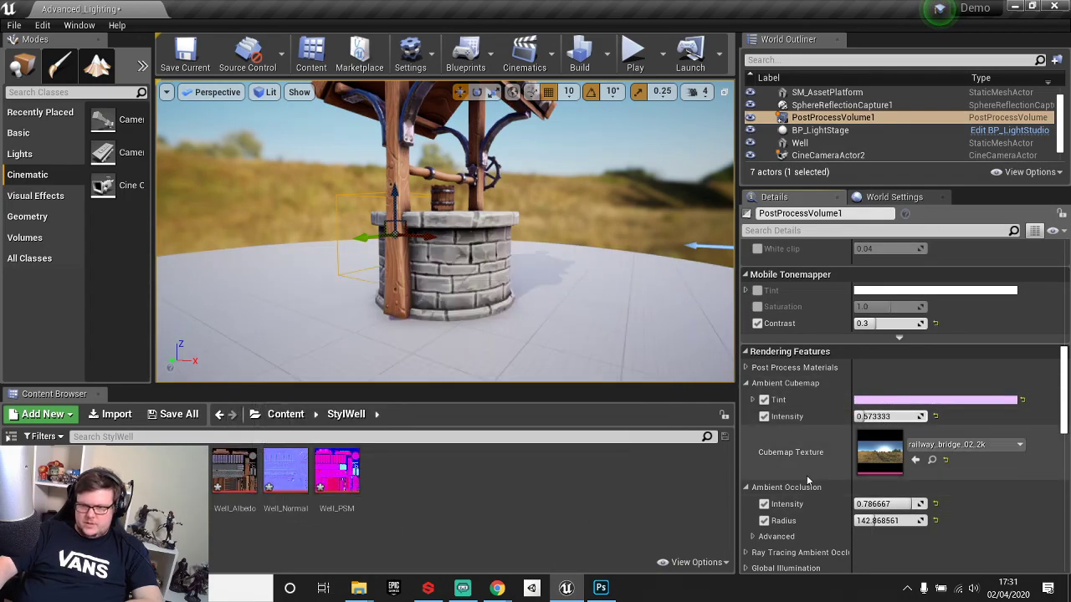
Enable the global illumination color and intensity overrides, setting indirect lighting intensity to 4.0 and its color to light pink.
{"action": "scroll", "coordinate": [807, 475], "scroll_direction": "down", "scroll_amount": 5}
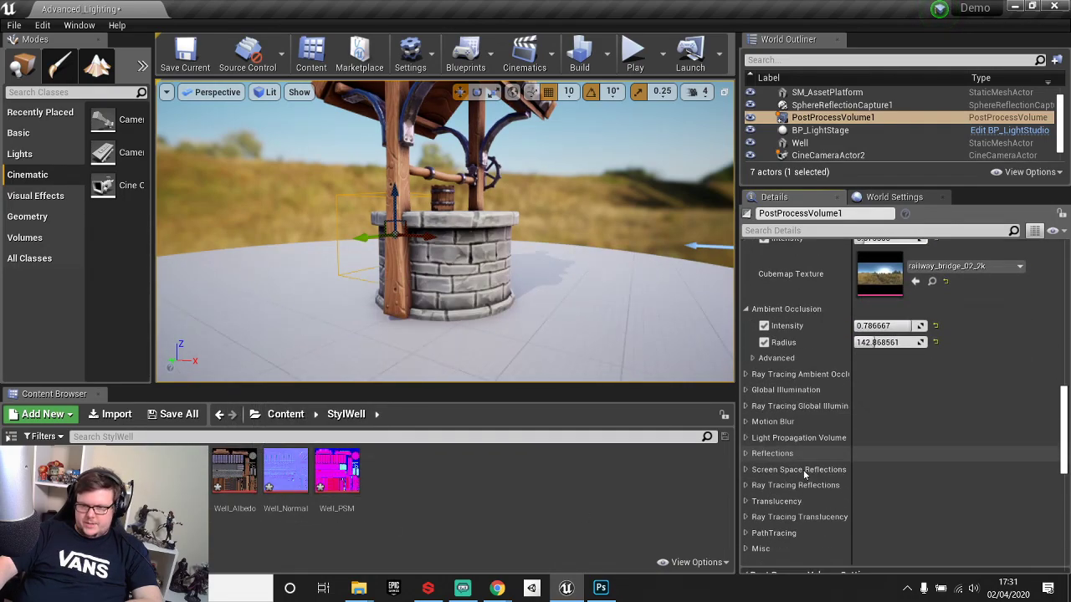
{"action": "left_click", "coordinate": [782, 390]}
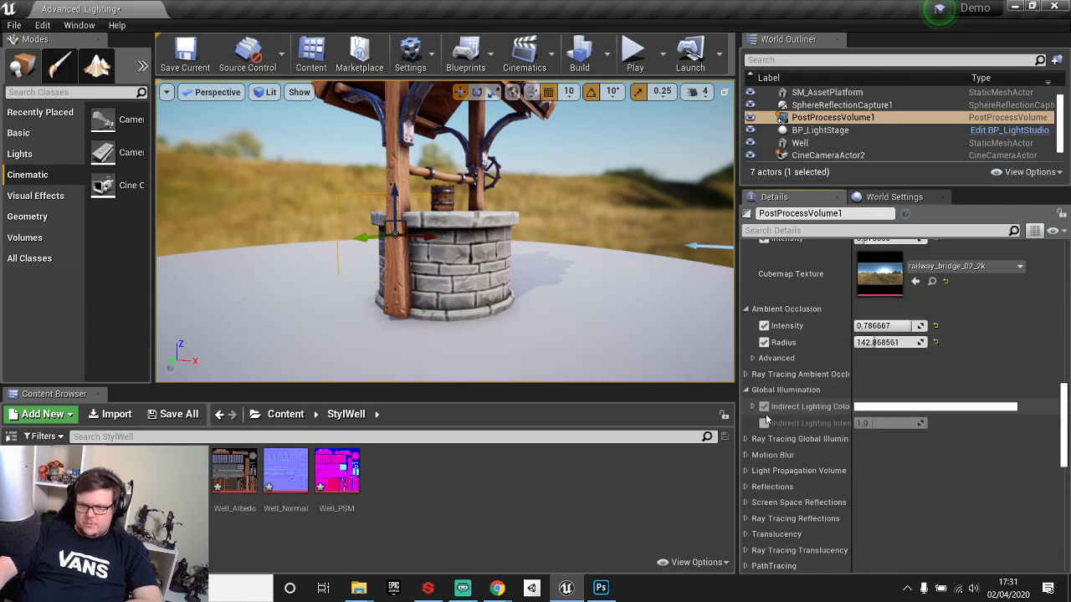
{"action": "left_click", "coordinate": [764, 423]}
{"action": "left_click_drag", "start_coordinate": [887, 424], "coordinate": [912, 423]}
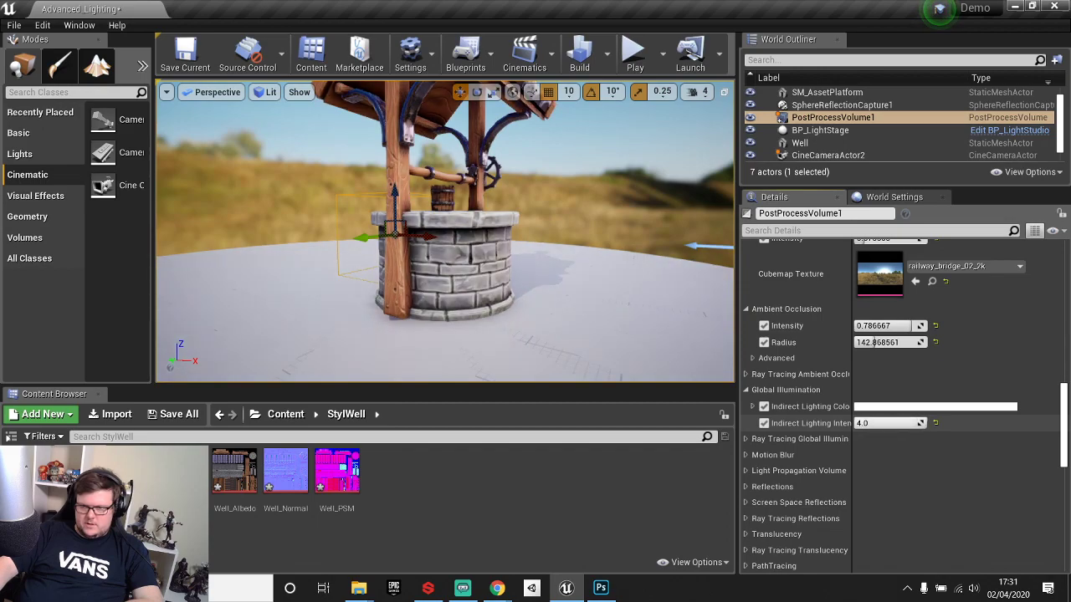
{"action": "left_click", "coordinate": [881, 411]}
{"action": "left_click_drag", "start_coordinate": [670, 322], "coordinate": [687, 308]}
{"action": "left_click", "coordinate": [786, 538]}
{"action": "right_click_drag", "start_coordinate": [536, 276], "coordinate": [539, 306]}
{"action": "scroll", "coordinate": [838, 487], "scroll_direction": "up", "scroll_amount": 2}
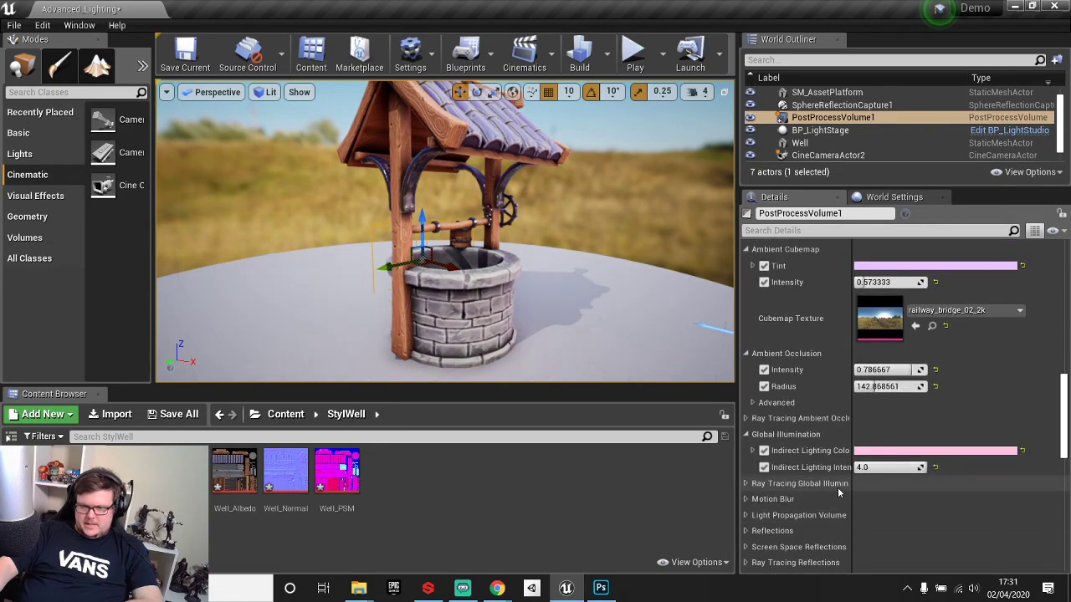
Enable the post process volume's white balance Temp and Tint overrides, with a temperature of about 8762.86.
{"action": "scroll", "coordinate": [833, 494], "scroll_direction": "down", "scroll_amount": 5}
{"action": "scroll", "coordinate": [848, 403], "scroll_direction": "up", "scroll_amount": 2}
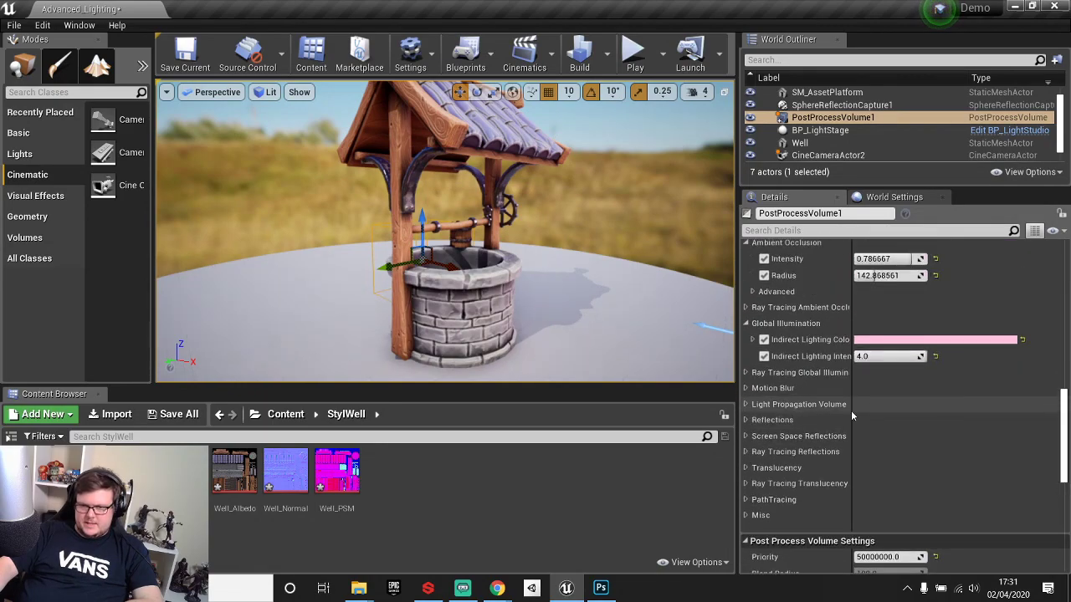
{"action": "scroll", "coordinate": [846, 405], "scroll_direction": "up", "scroll_amount": 15}
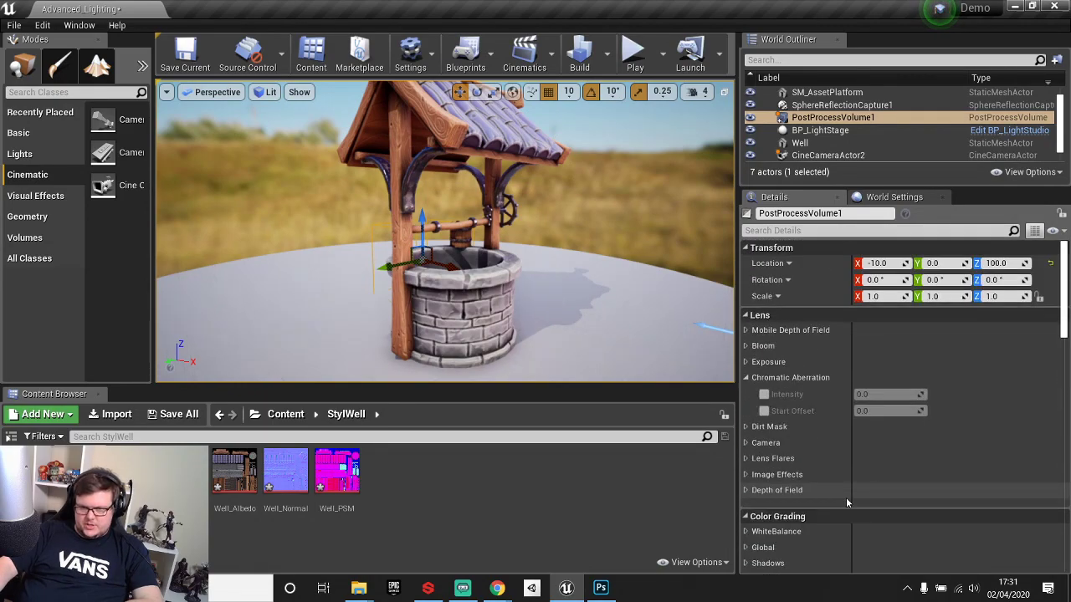
{"action": "scroll", "coordinate": [846, 497], "scroll_direction": "down", "scroll_amount": 4}
{"action": "left_click", "coordinate": [747, 443]}
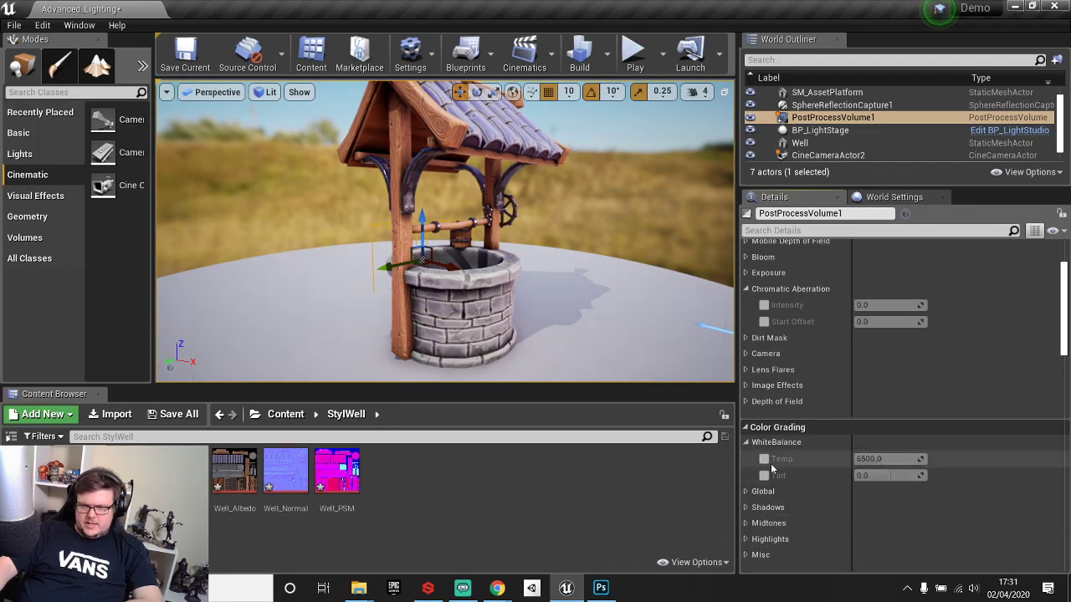
{"action": "left_click", "coordinate": [764, 459]}
{"action": "left_click", "coordinate": [764, 475]}
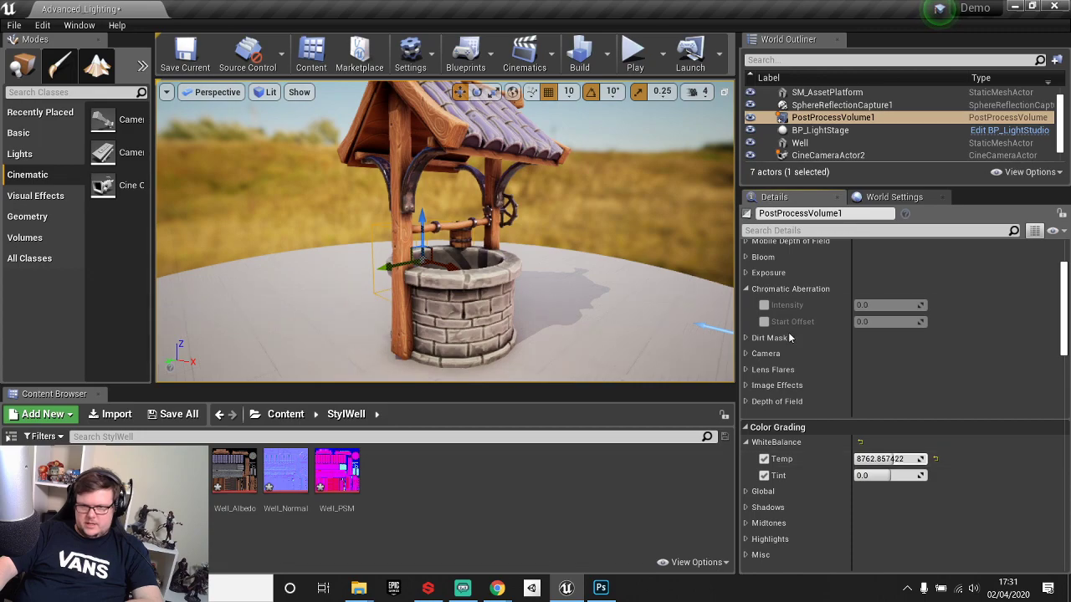
Enable global Saturation in the color grading settings and shift its color wheel to light cyan, with red about 0.58.
{"action": "left_click", "coordinate": [745, 491]}
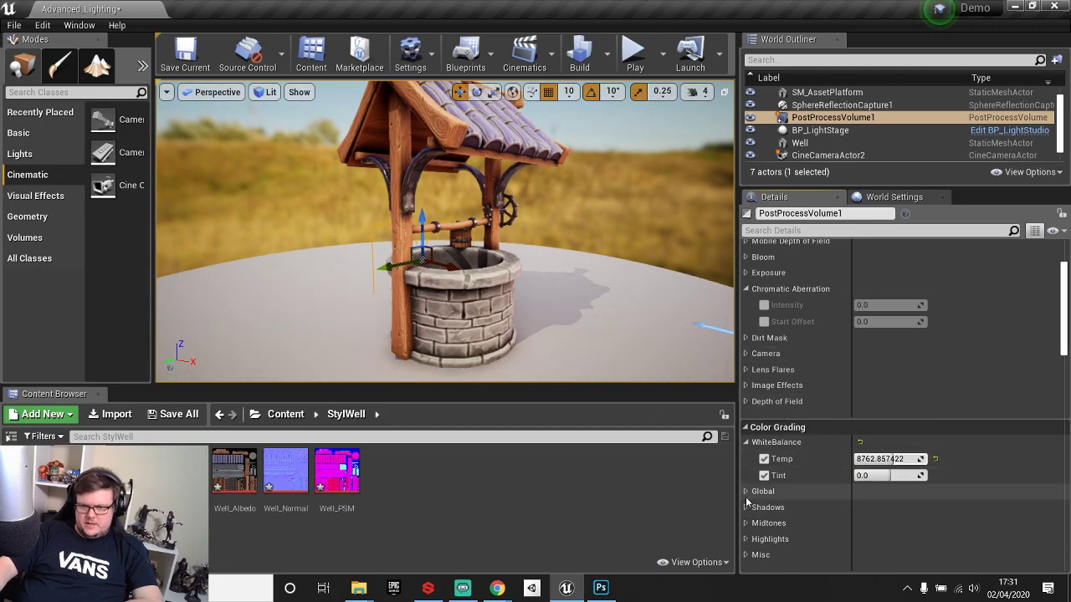
{"action": "left_click", "coordinate": [764, 508]}
{"action": "left_click", "coordinate": [752, 509]}
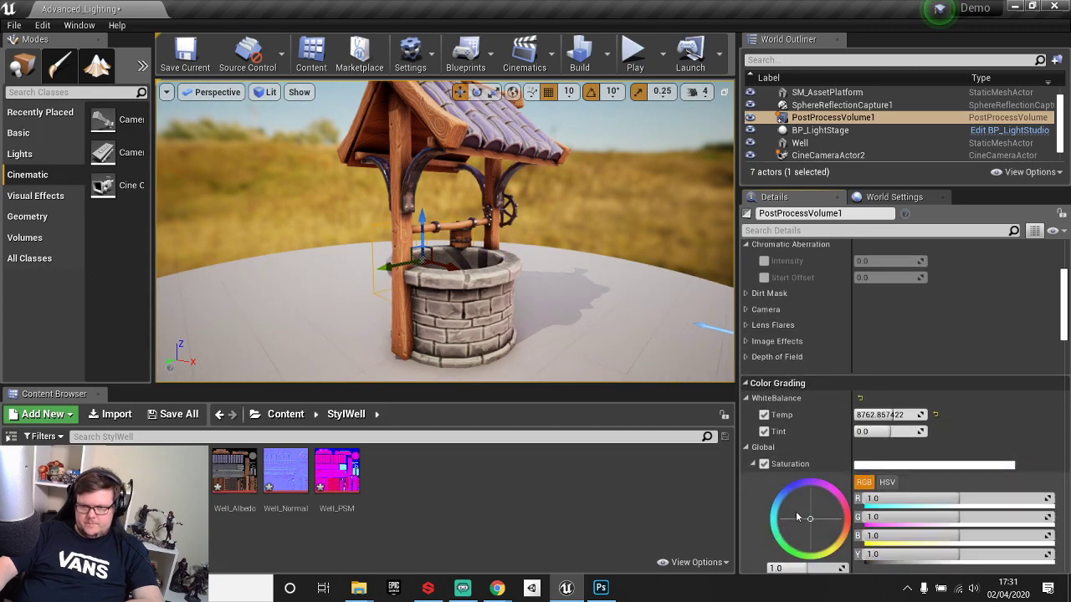
{"action": "left_click_drag", "start_coordinate": [813, 515], "coordinate": [784, 523]}
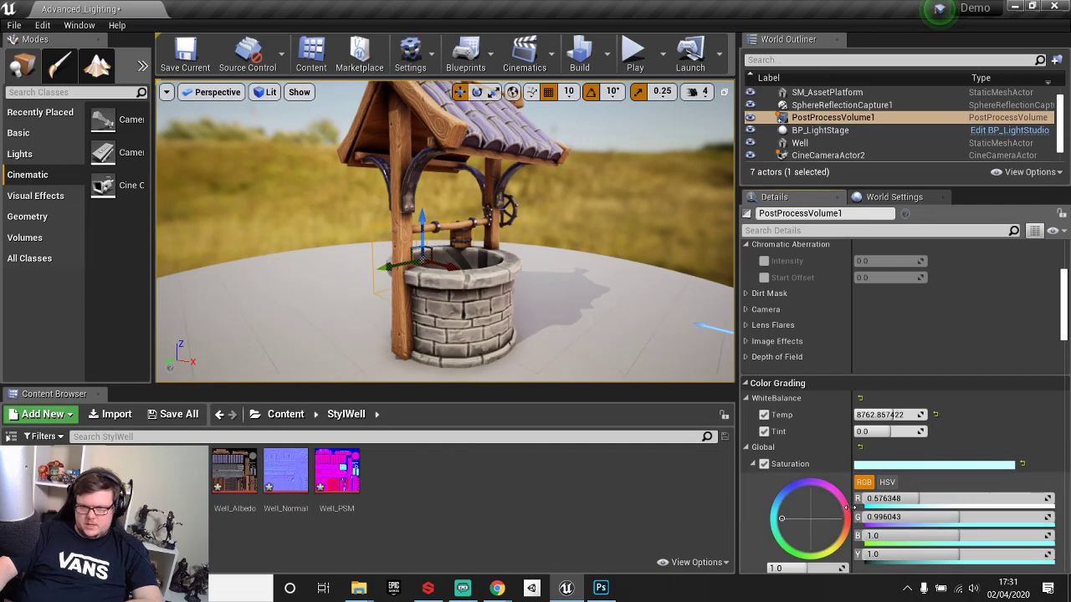
Enable global Contrast at about R 0.93, G 0.89, B 1.0 and global Gamma at about R 0.96, G 1.0, B 0.92.
{"action": "scroll", "coordinate": [763, 506], "scroll_direction": "down", "scroll_amount": 2}
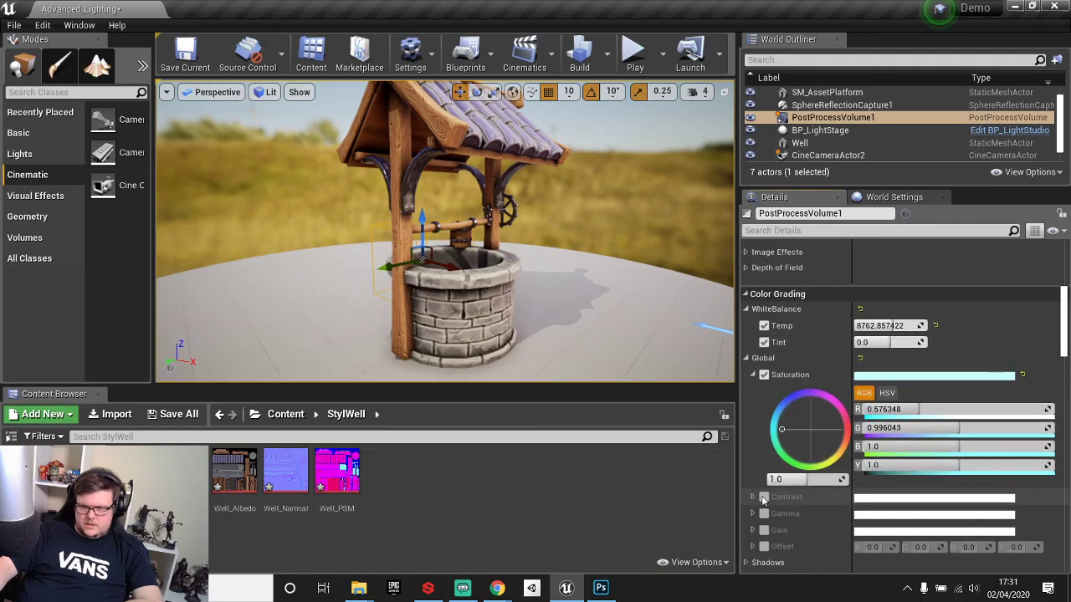
{"action": "left_click", "coordinate": [754, 497]}
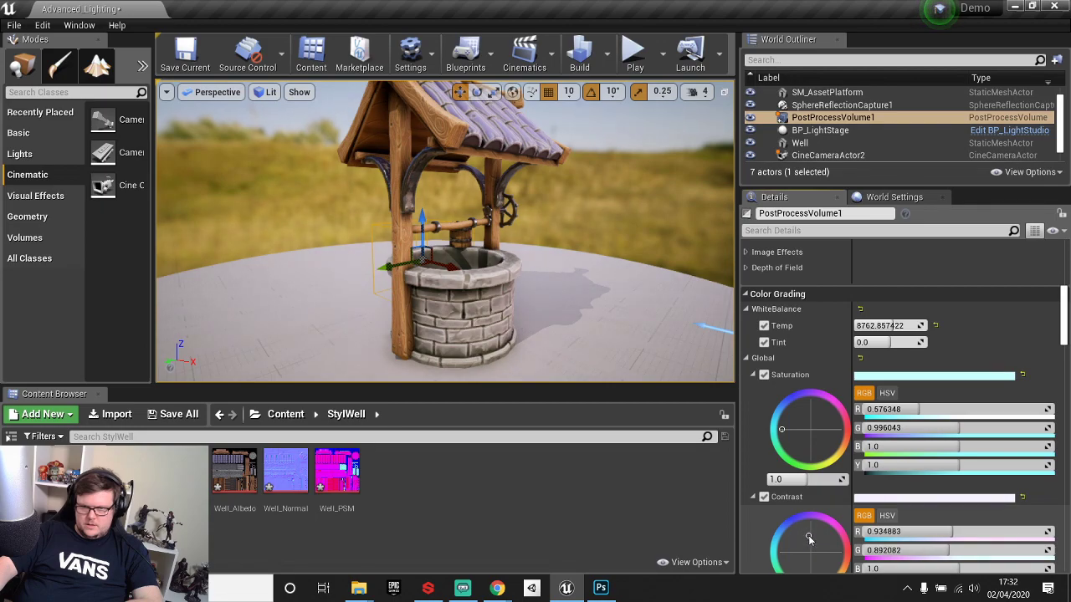
{"action": "left_click", "coordinate": [753, 497]}
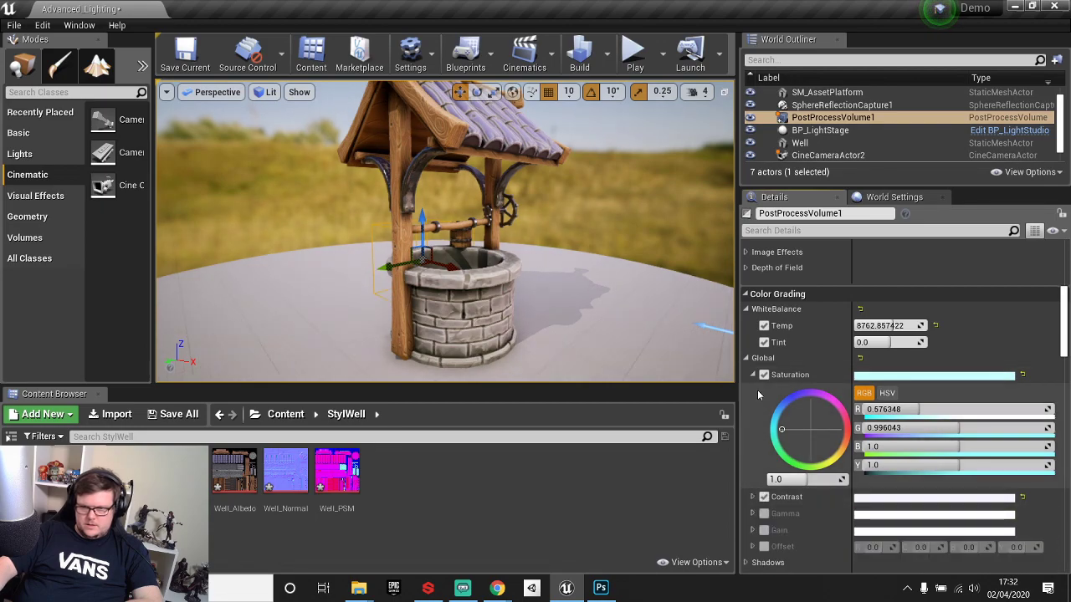
{"action": "left_click", "coordinate": [752, 375]}
{"action": "left_click", "coordinate": [753, 408]}
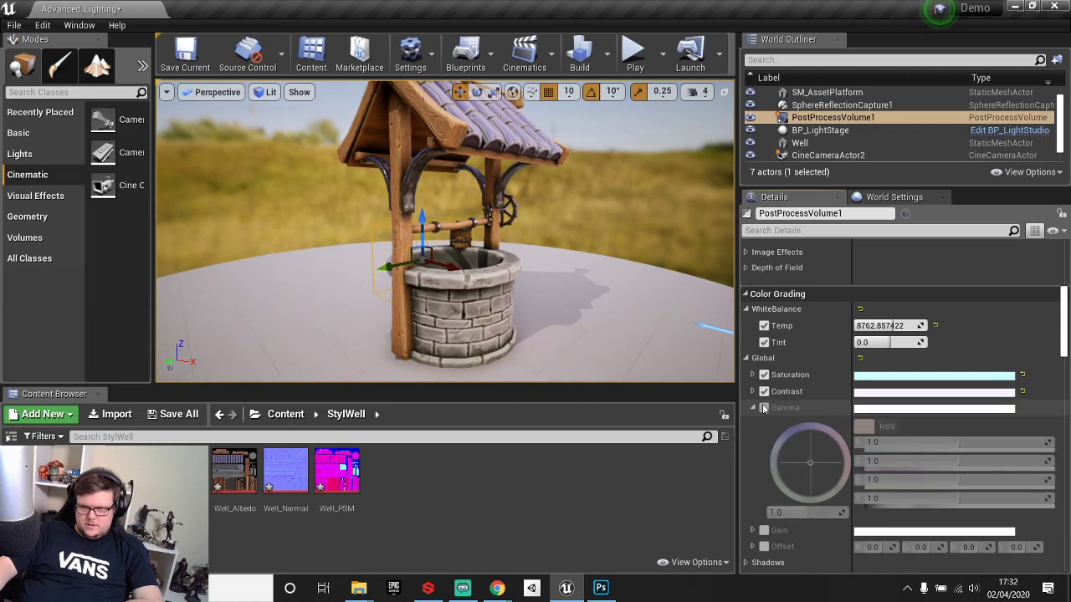
{"action": "left_click", "coordinate": [763, 407]}
{"action": "left_click_drag", "start_coordinate": [810, 464], "coordinate": [812, 466]}
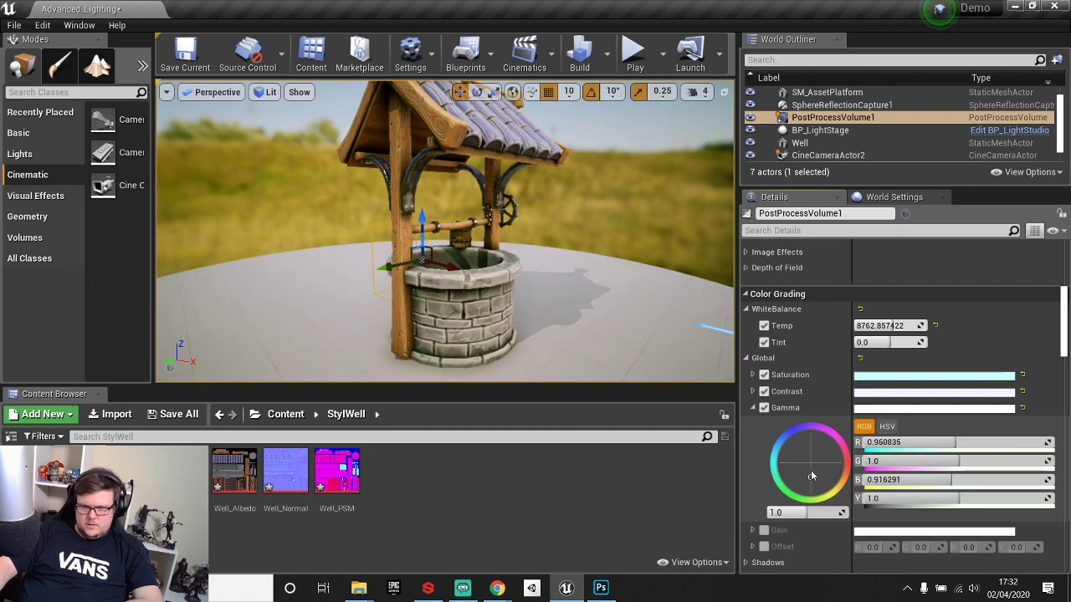
Turn off the global Saturation, Contrast and Gamma overrides and collapse the Global color grading group.
{"action": "left_click", "coordinate": [753, 408]}
{"action": "left_click", "coordinate": [753, 425]}
{"action": "left_click", "coordinate": [753, 425]}
{"action": "left_click", "coordinate": [763, 375]}
{"action": "left_click", "coordinate": [763, 392]}
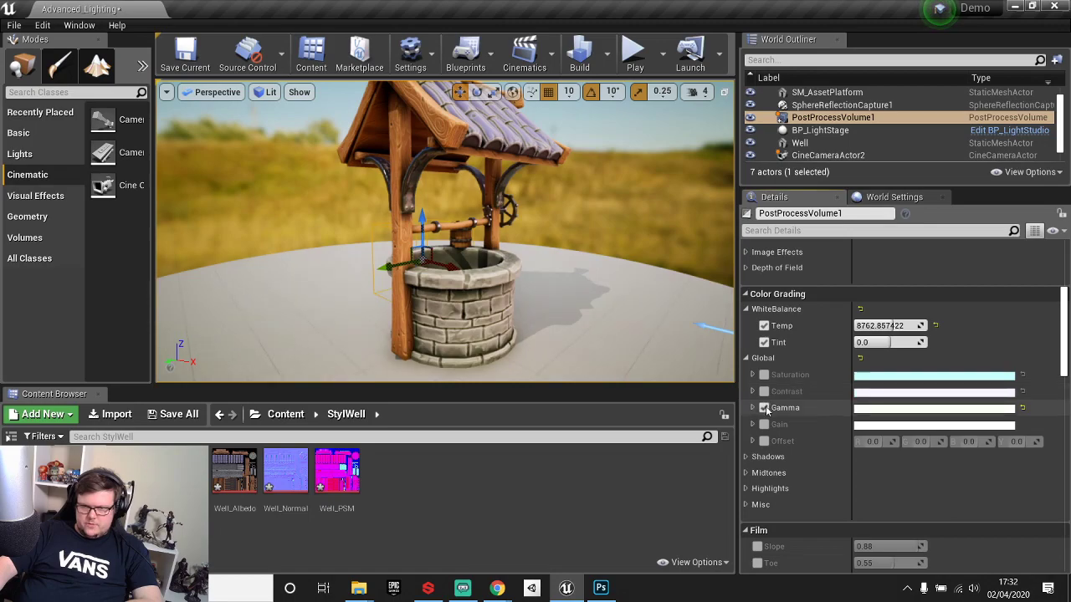
{"action": "left_click", "coordinate": [747, 358]}
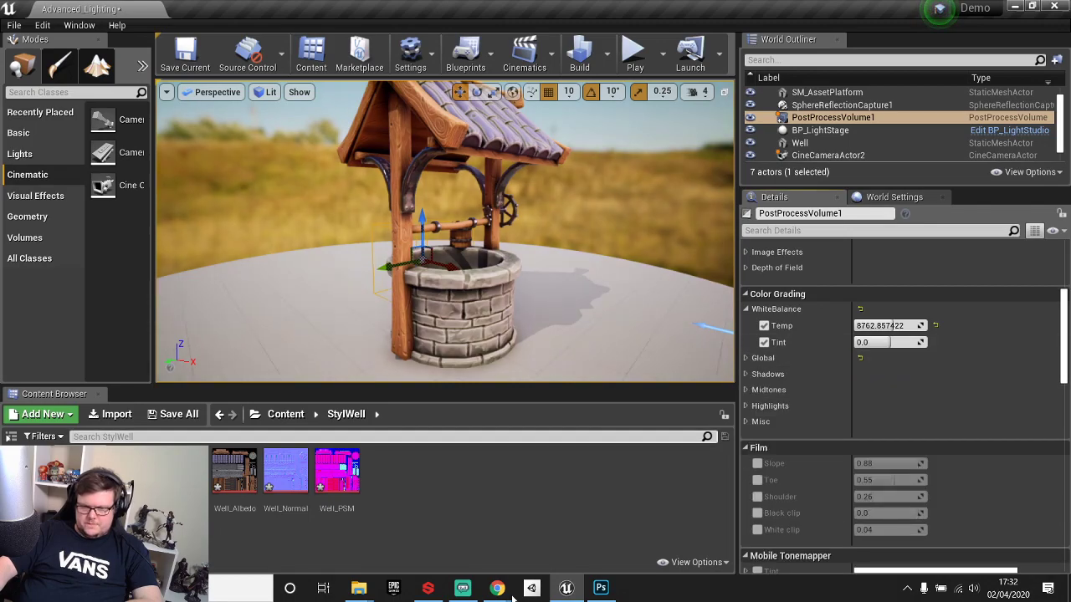
Switch to the Epic Games Launcher and add the Amplify LUT Pack from the vault to the Demo project.
{"action": "left_click", "coordinate": [428, 588]}
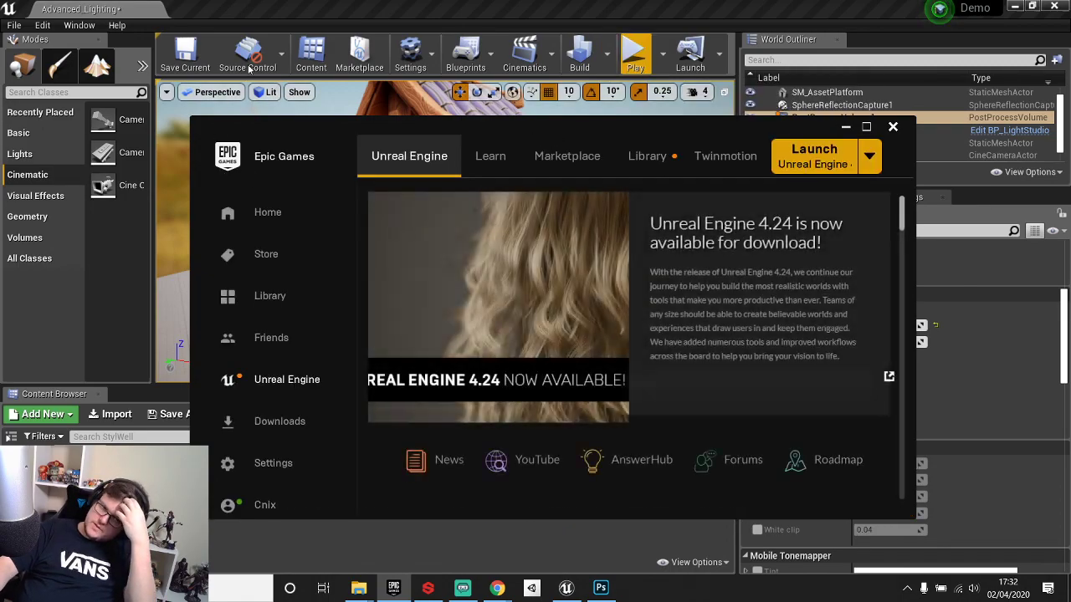
{"action": "left_click", "coordinate": [646, 156]}
{"action": "scroll", "coordinate": [594, 276], "scroll_direction": "down", "scroll_amount": 6}
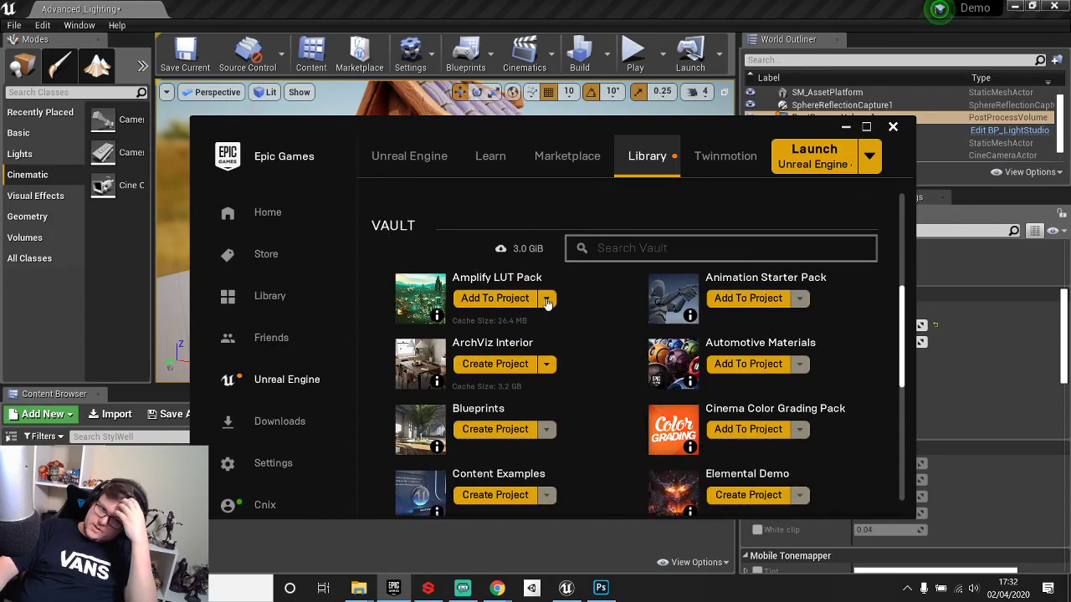
{"action": "left_click", "coordinate": [498, 300]}
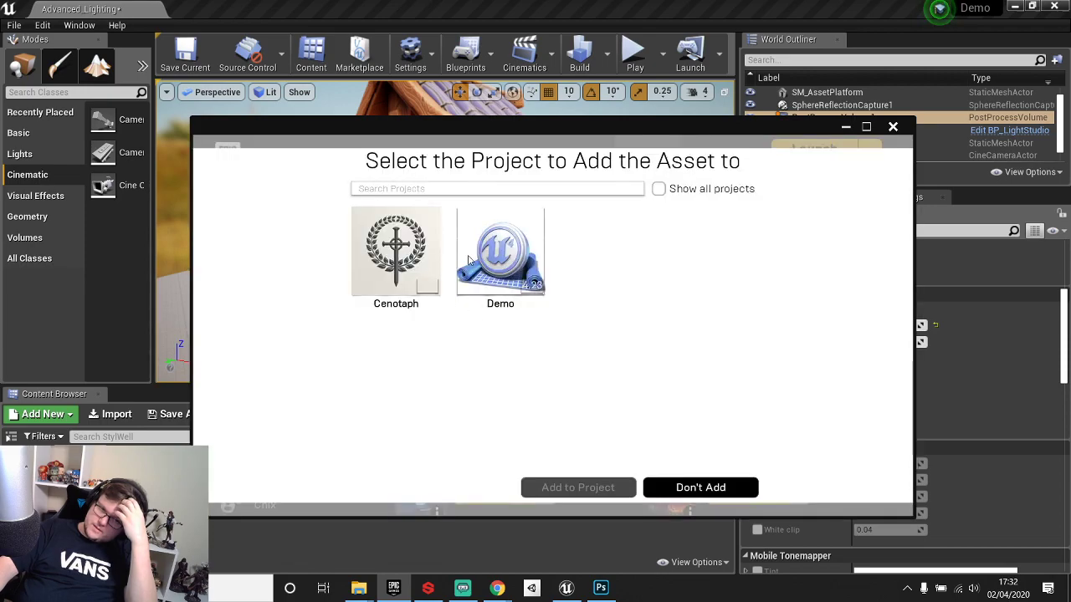
{"action": "left_click", "coordinate": [465, 261]}
{"action": "left_click", "coordinate": [606, 489]}
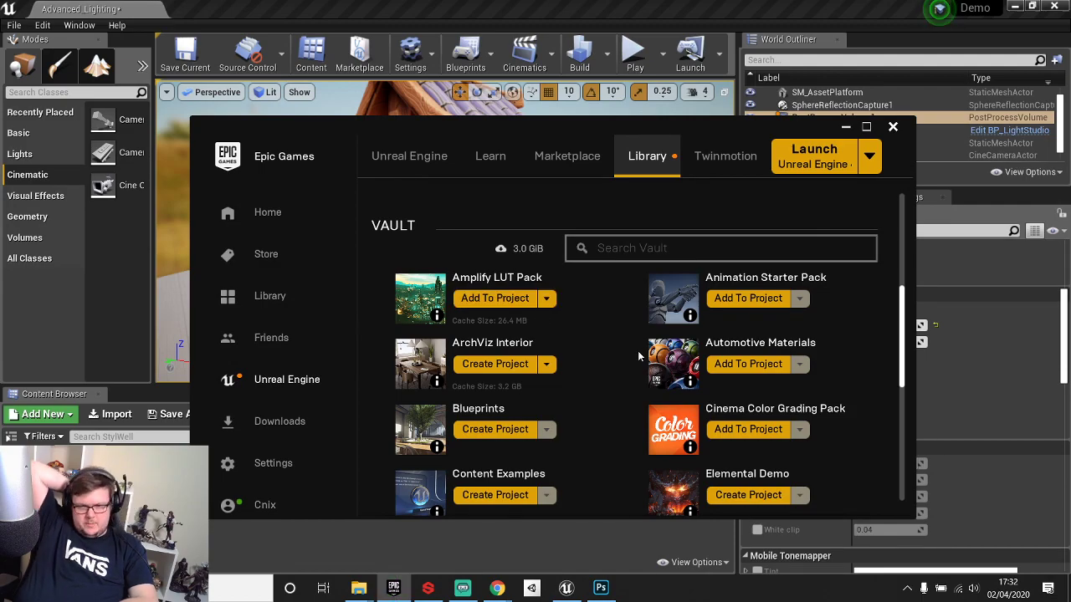
Return to Unreal Editor and browse the AmplifyLUTPack content folder, including its ColorBlindness textures.
{"action": "left_click", "coordinate": [351, 541]}
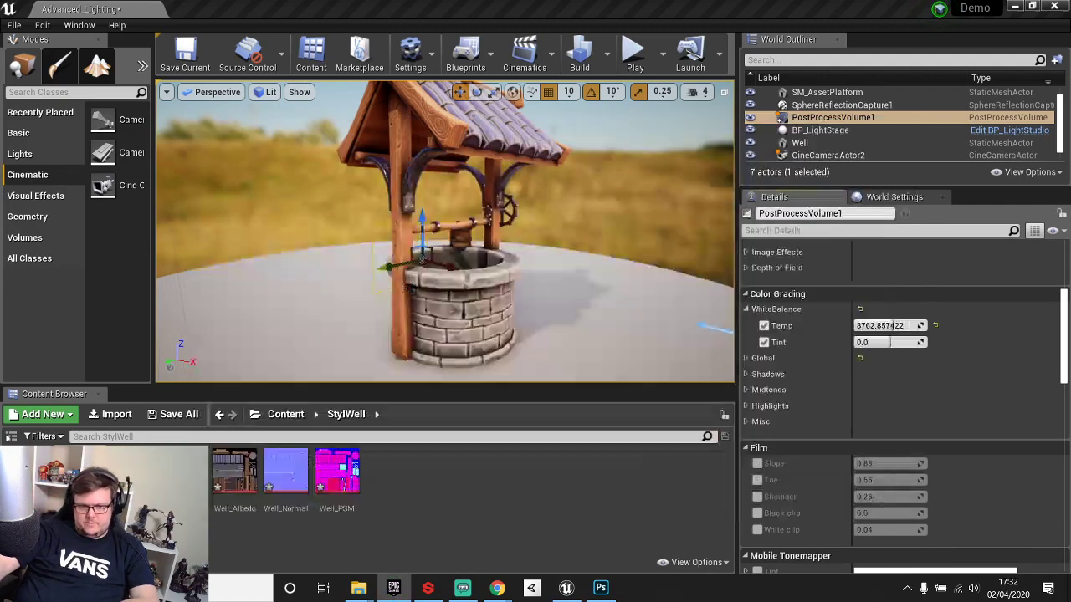
{"action": "left_click", "coordinate": [281, 414]}
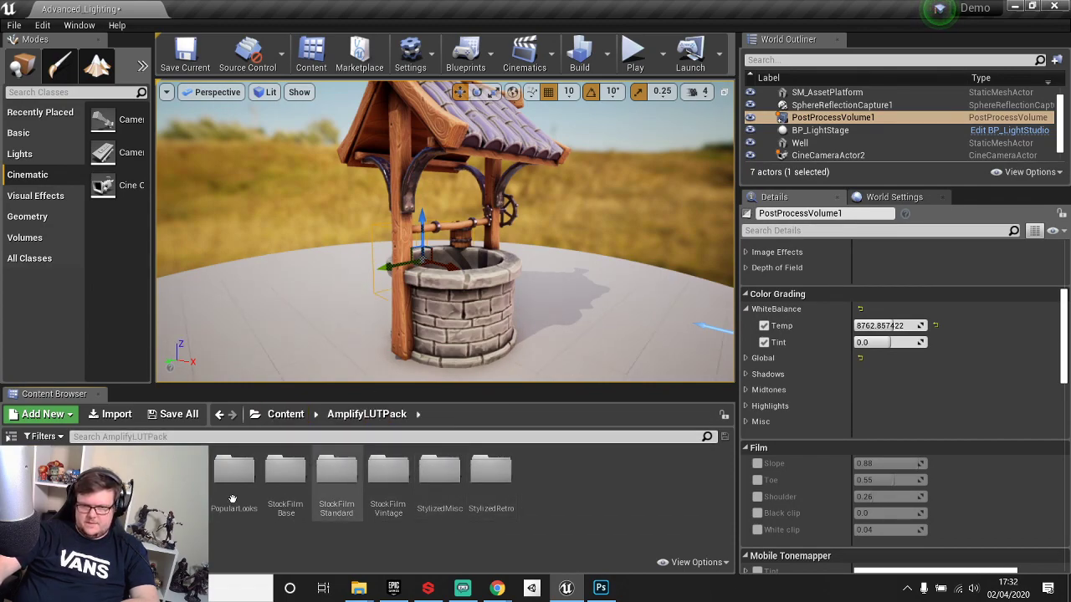
{"action": "double_click", "coordinate": [92, 475]}
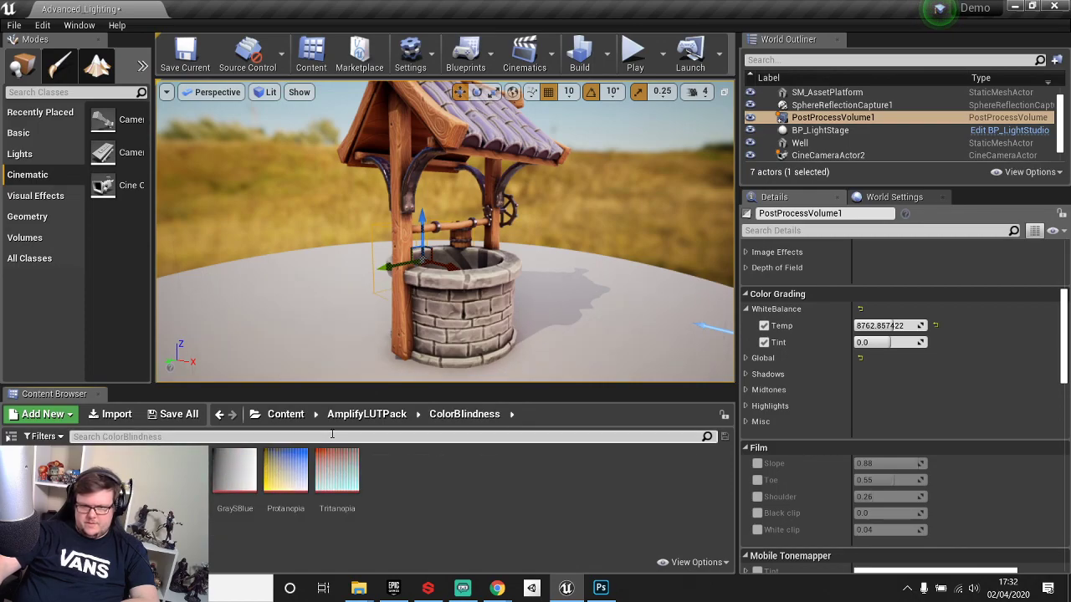
{"action": "key", "text": "alt+Left"}
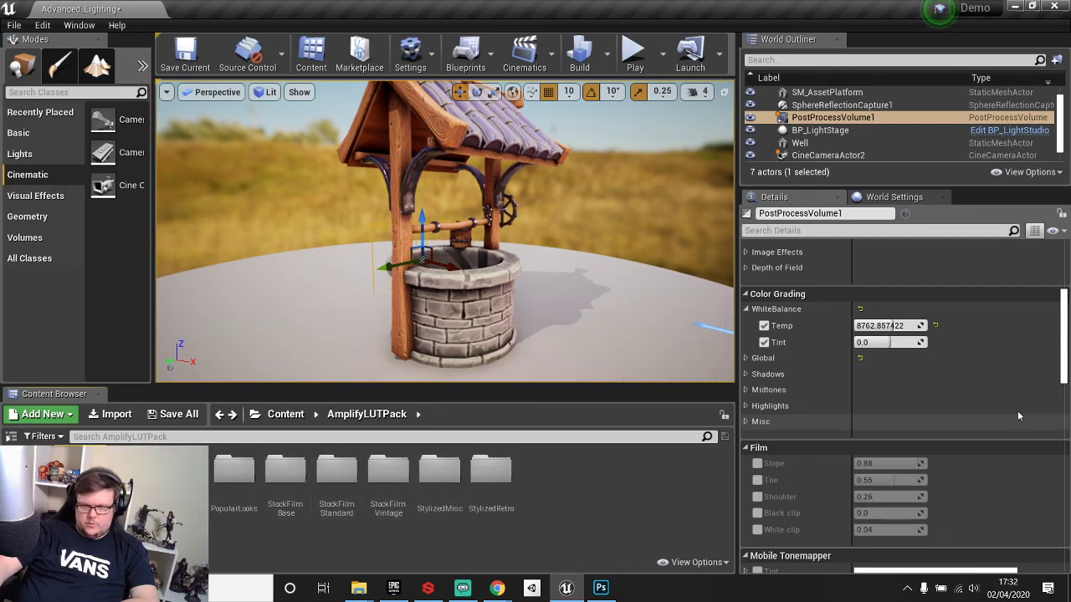
Enable the volume's Color Grading LUT and Color Grading LUT Intensity overrides in the Misc color grading settings.
{"action": "left_click", "coordinate": [761, 422]}
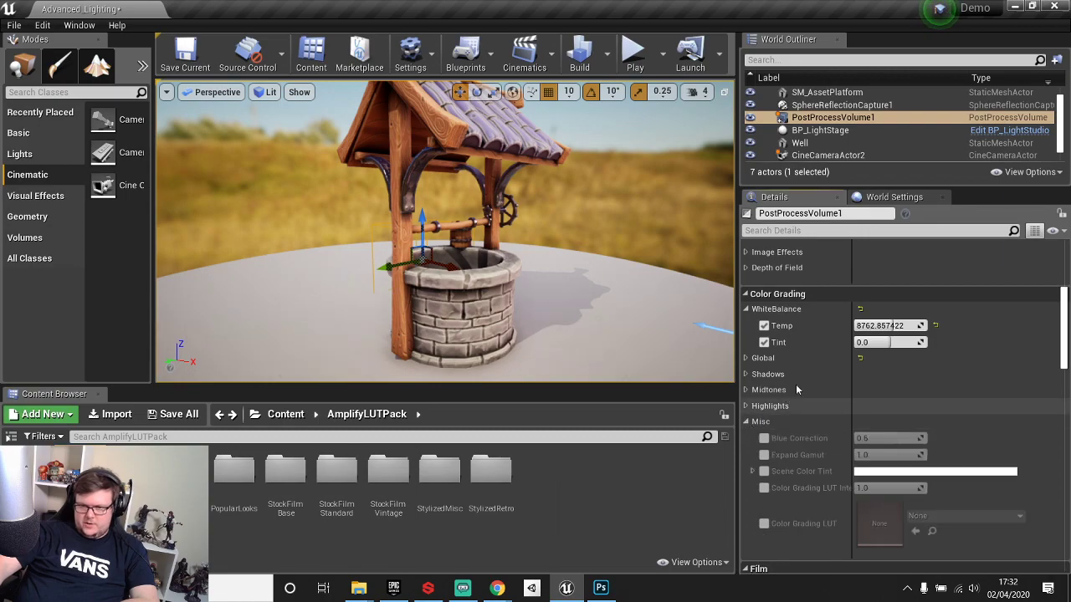
{"action": "scroll", "coordinate": [795, 414], "scroll_direction": "down", "scroll_amount": 3}
{"action": "left_click", "coordinate": [763, 412]}
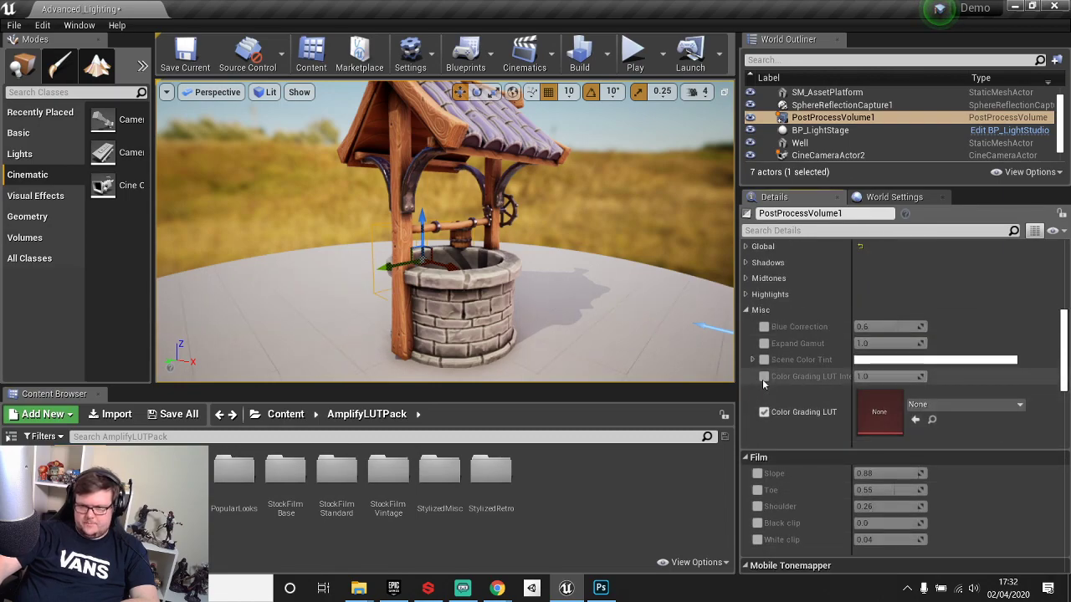
{"action": "left_click", "coordinate": [763, 376]}
Try the ActiveGreen, BlueHue and OldFilm textures from the FilmColor folder as the volume's color grading LUT.
{"action": "double_click", "coordinate": [234, 470]}
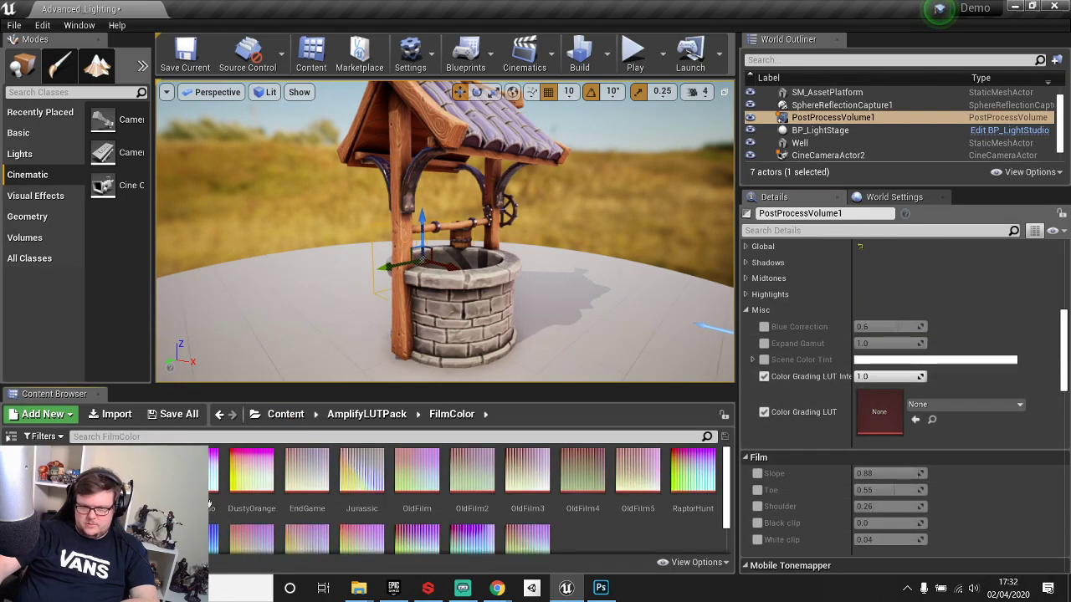
{"action": "left_click_drag", "start_coordinate": [141, 471], "coordinate": [875, 406]}
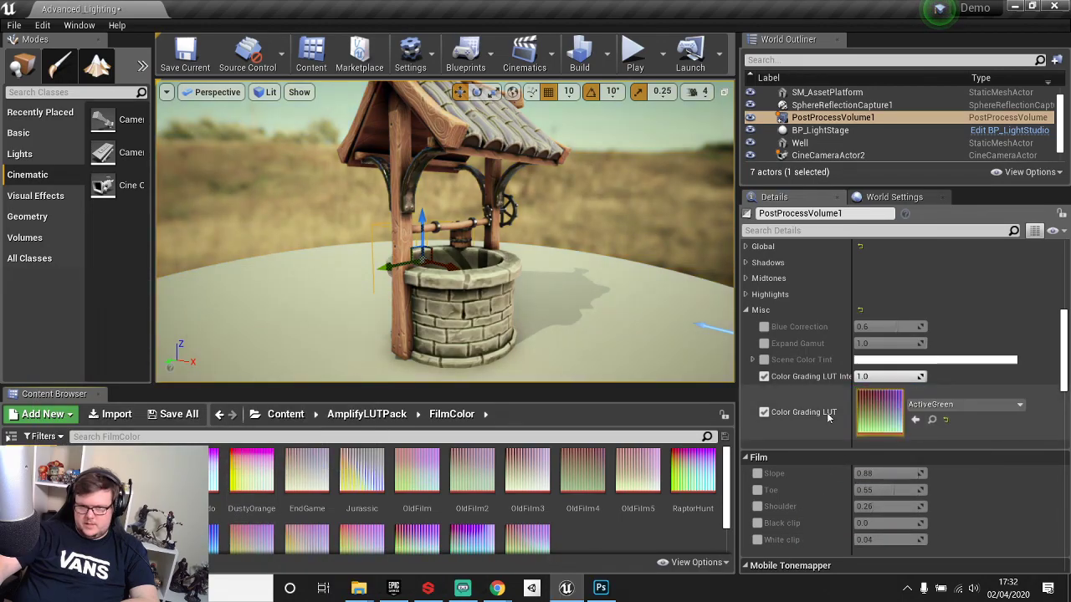
{"action": "left_click_drag", "start_coordinate": [141, 470], "coordinate": [879, 410]}
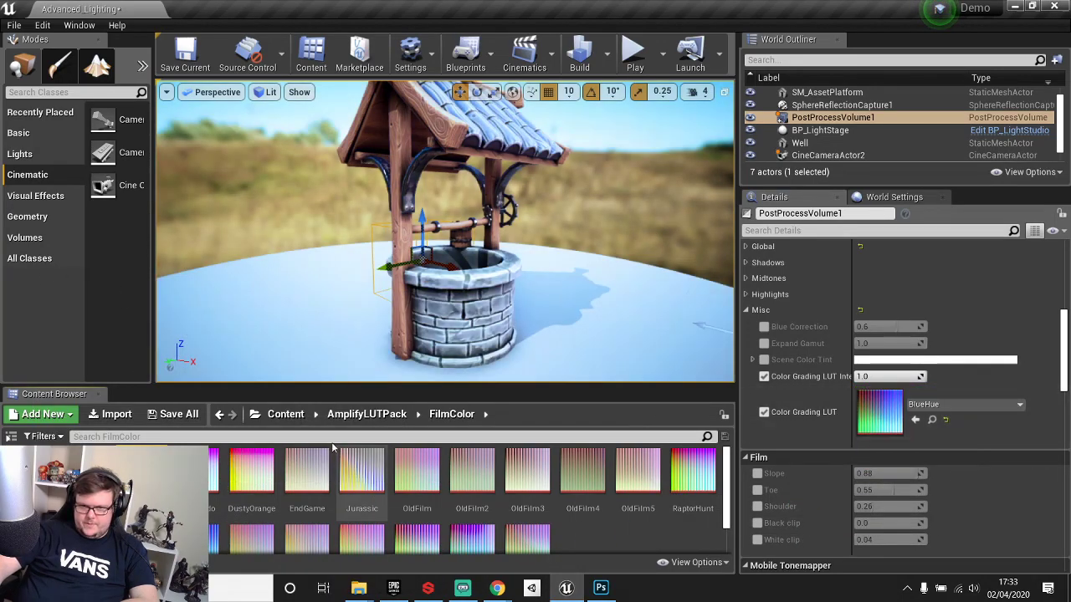
{"action": "left_click_drag", "start_coordinate": [416, 468], "coordinate": [883, 410]}
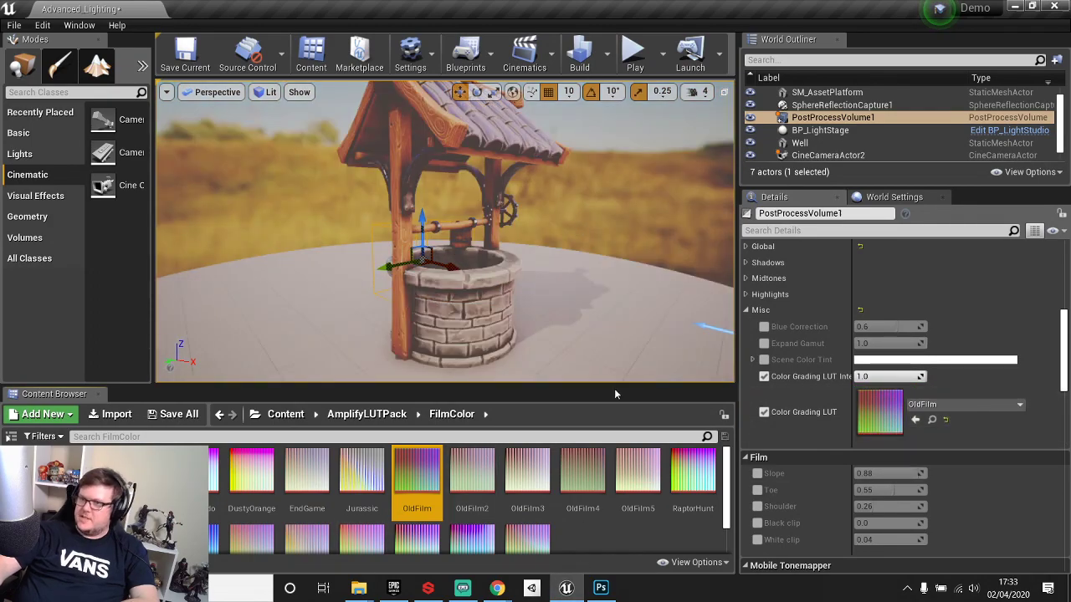
Try the OldFilm2, OldFilm4, RaptorHunt and SummerAction textures as the color grading LUT.
{"action": "left_click_drag", "start_coordinate": [473, 472], "coordinate": [874, 398]}
{"action": "left_click_drag", "start_coordinate": [583, 472], "coordinate": [886, 410]}
{"action": "left_click_drag", "start_coordinate": [692, 473], "coordinate": [872, 408]}
{"action": "scroll", "coordinate": [469, 502], "scroll_direction": "down", "scroll_amount": 1}
{"action": "left_click", "coordinate": [416, 498]}
{"action": "left_click_drag", "start_coordinate": [417, 498], "coordinate": [866, 404]}
Try the SoftOldFootage, SettingSun and RobotAction textures as the color grading LUT.
{"action": "left_click_drag", "start_coordinate": [307, 502], "coordinate": [880, 404]}
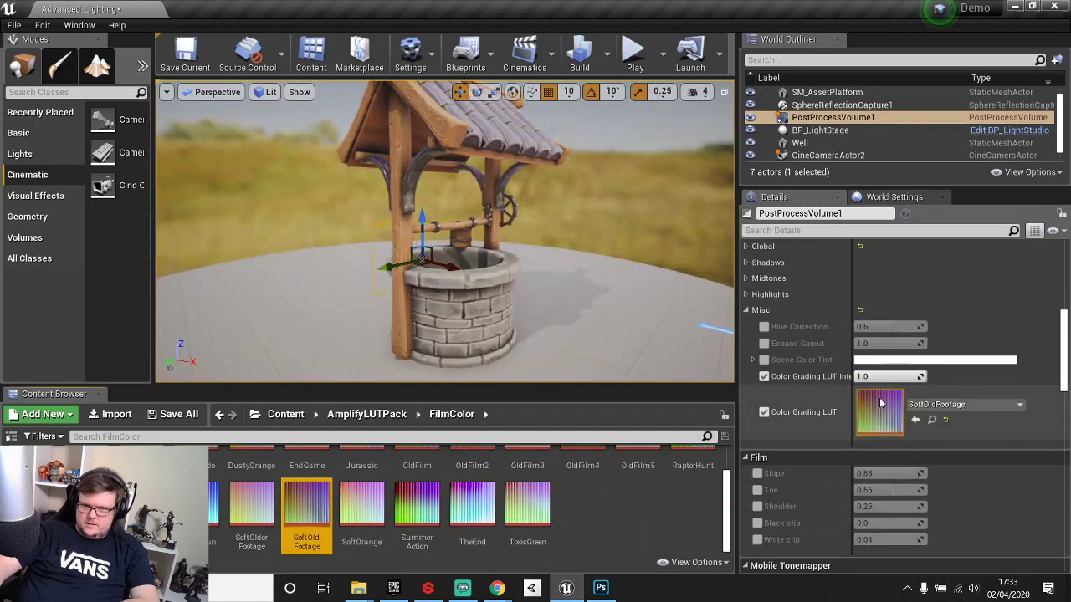
{"action": "left_click_drag", "start_coordinate": [214, 502], "coordinate": [878, 418]}
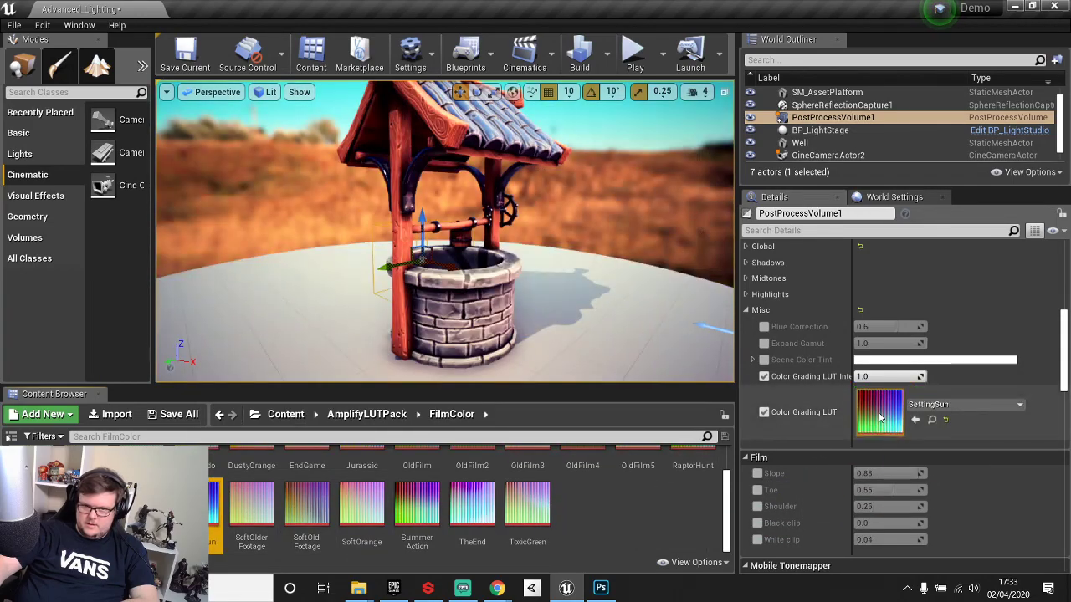
{"action": "left_click_drag", "start_coordinate": [141, 502], "coordinate": [882, 401]}
{"action": "scroll", "coordinate": [293, 495], "scroll_direction": "up", "scroll_amount": 2}
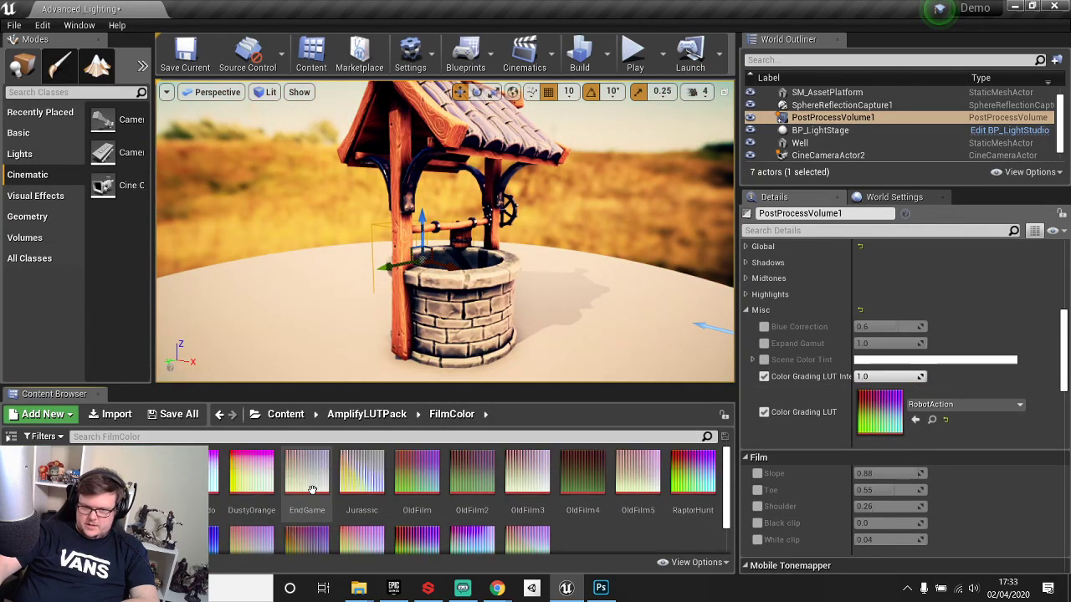
Try LUTs from the StockFilmStandard folder, including Stock10 and Stock11, set Stock9 as the color grading LUT, and return to the AmplifyLUTPack folder.
{"action": "key", "text": "alt+Left"}
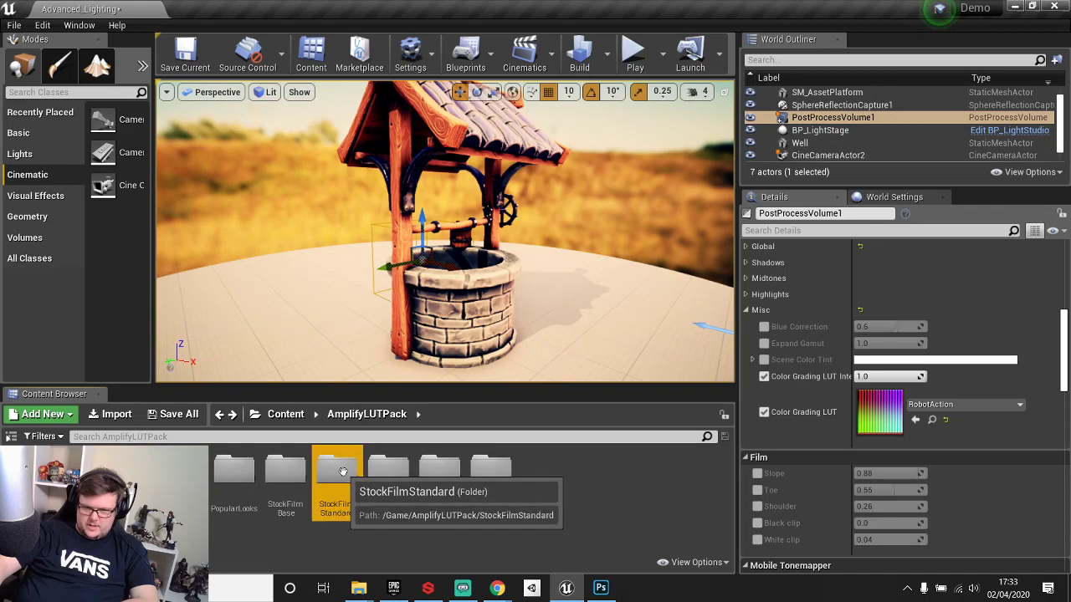
{"action": "double_click", "coordinate": [346, 497]}
{"action": "left_click_drag", "start_coordinate": [30, 473], "coordinate": [909, 413]}
{"action": "left_click_drag", "start_coordinate": [81, 472], "coordinate": [921, 418]}
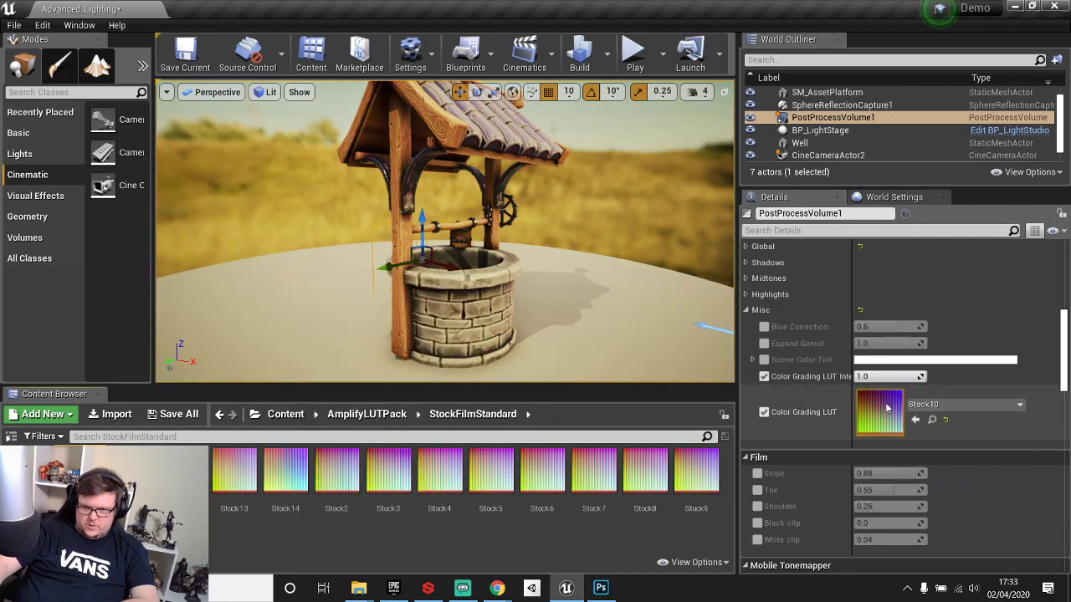
{"action": "left_click_drag", "start_coordinate": [132, 473], "coordinate": [873, 407]}
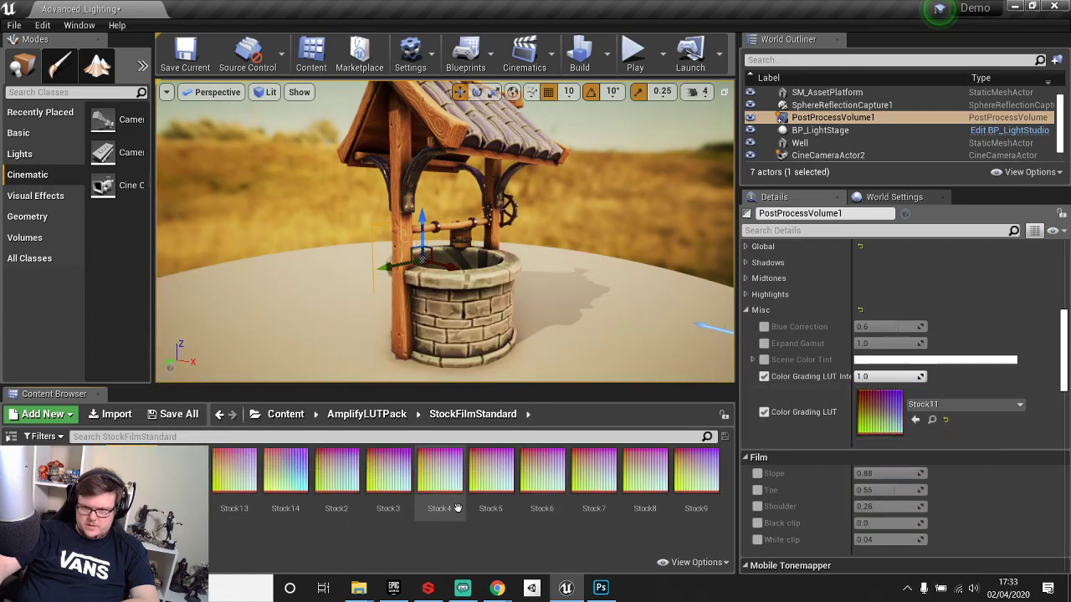
{"action": "left_click_drag", "start_coordinate": [696, 475], "coordinate": [873, 407]}
{"action": "left_click", "coordinate": [367, 414]}
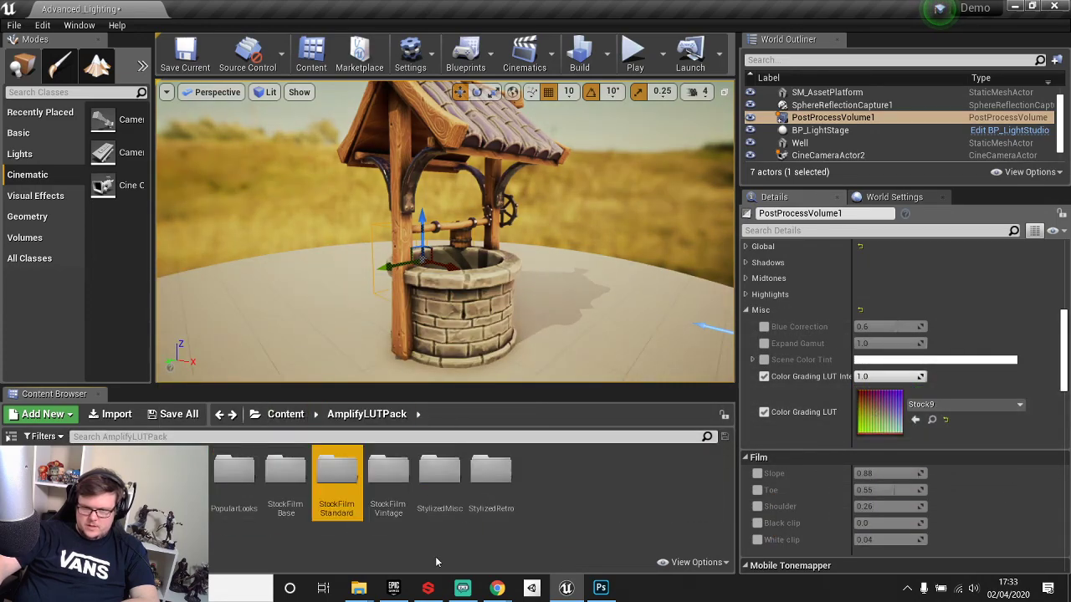
Try the Vintage2 and Vintage10 textures from the StockFilmVintage folder as the post process volume's color grading LUT.
{"action": "double_click", "coordinate": [383, 479]}
{"action": "left_click_drag", "start_coordinate": [234, 477], "coordinate": [889, 410]}
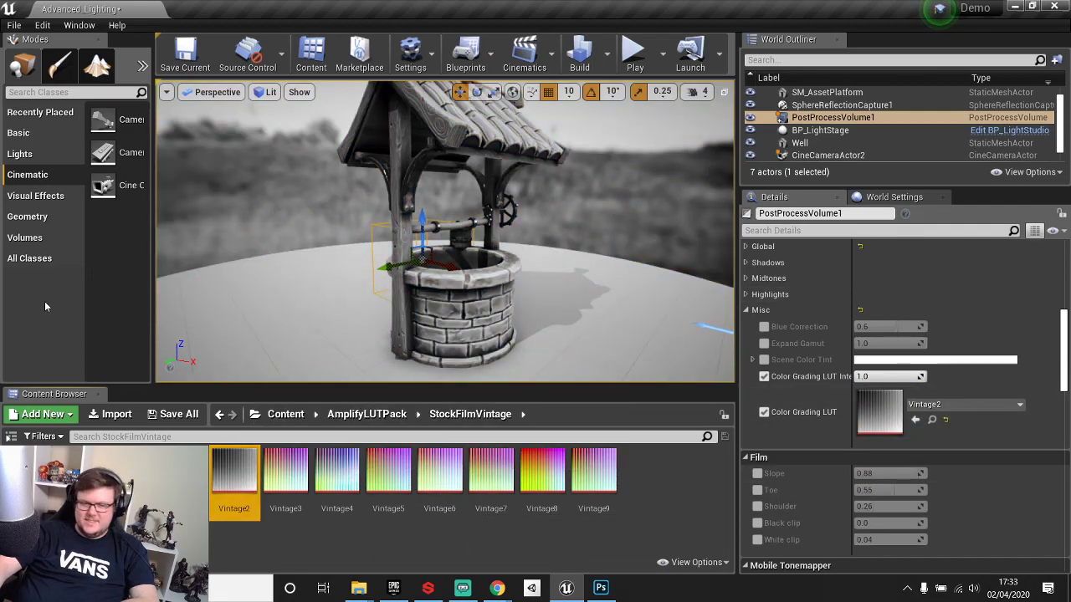
{"action": "left_click_drag", "start_coordinate": [183, 477], "coordinate": [860, 391]}
{"action": "left_click_drag", "start_coordinate": [182, 472], "coordinate": [878, 412]}
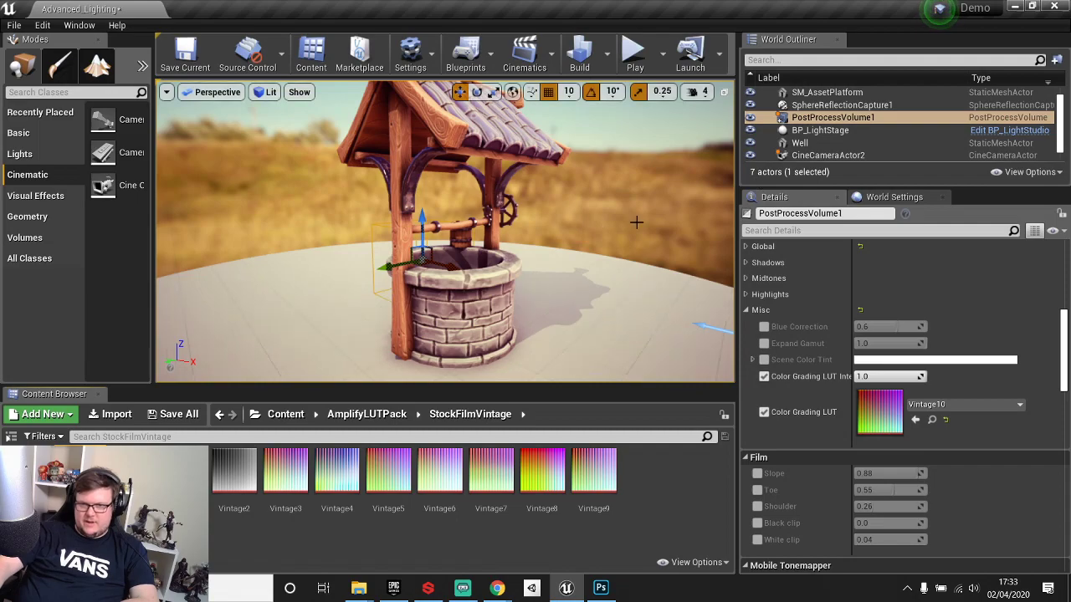
Try textures from the StylizedRetro folder, including FriendDiffusion and GamebobColorDiffusion, as the color grading LUT.
{"action": "left_click", "coordinate": [364, 416]}
{"action": "double_click", "coordinate": [494, 469]}
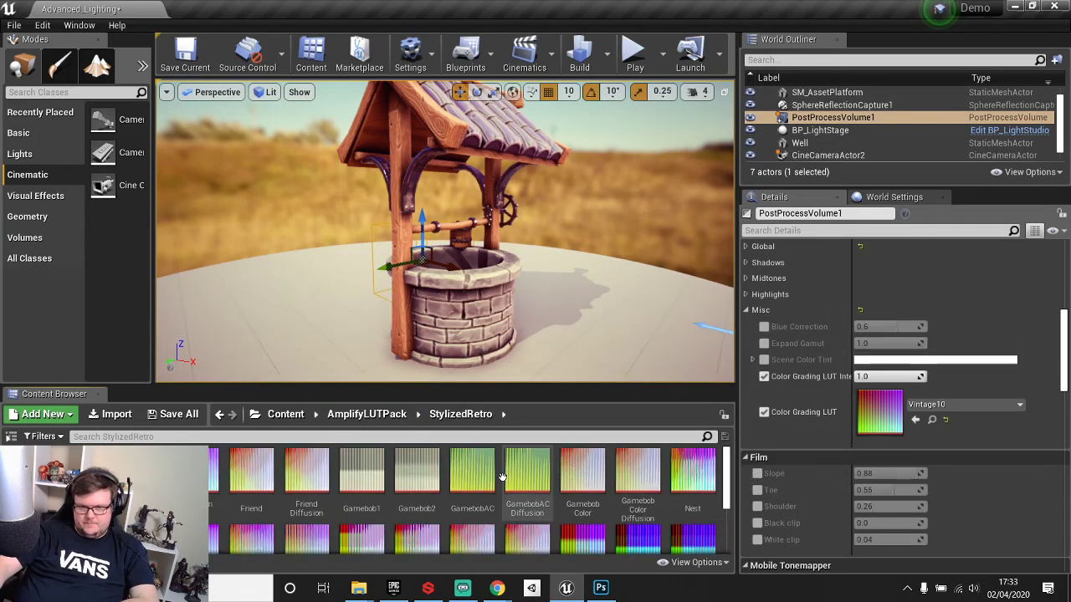
{"action": "left_click_drag", "start_coordinate": [89, 478], "coordinate": [867, 410]}
{"action": "left_click_drag", "start_coordinate": [141, 480], "coordinate": [880, 420]}
{"action": "scroll", "coordinate": [377, 494], "scroll_direction": "down", "scroll_amount": 1}
{"action": "left_click_drag", "start_coordinate": [195, 517], "coordinate": [881, 402]}
{"action": "left_click_drag", "start_coordinate": [325, 478], "coordinate": [880, 410]}
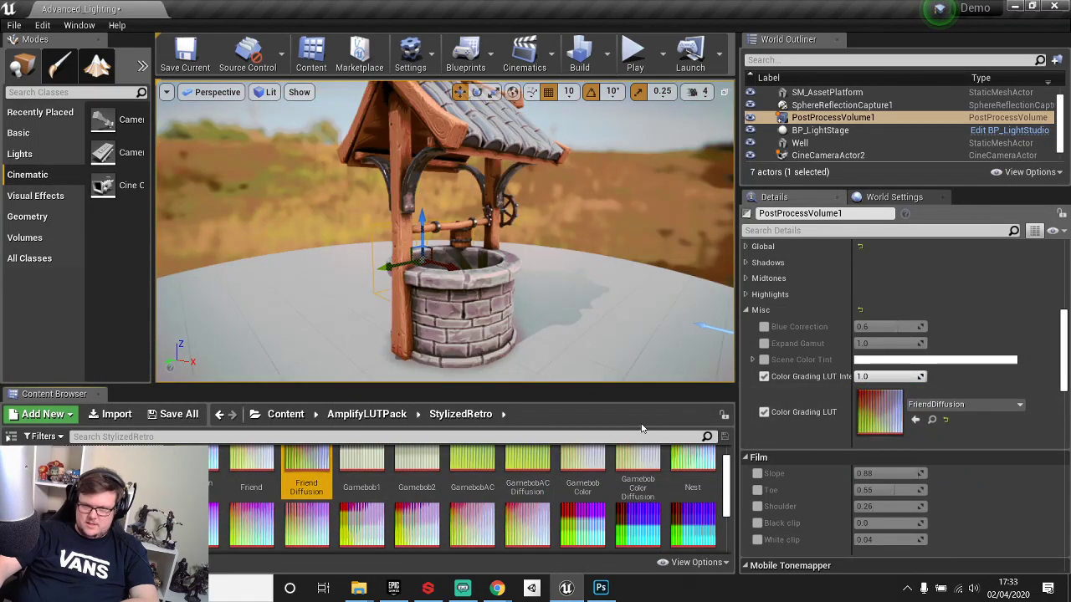
{"action": "left_click_drag", "start_coordinate": [649, 472], "coordinate": [879, 398]}
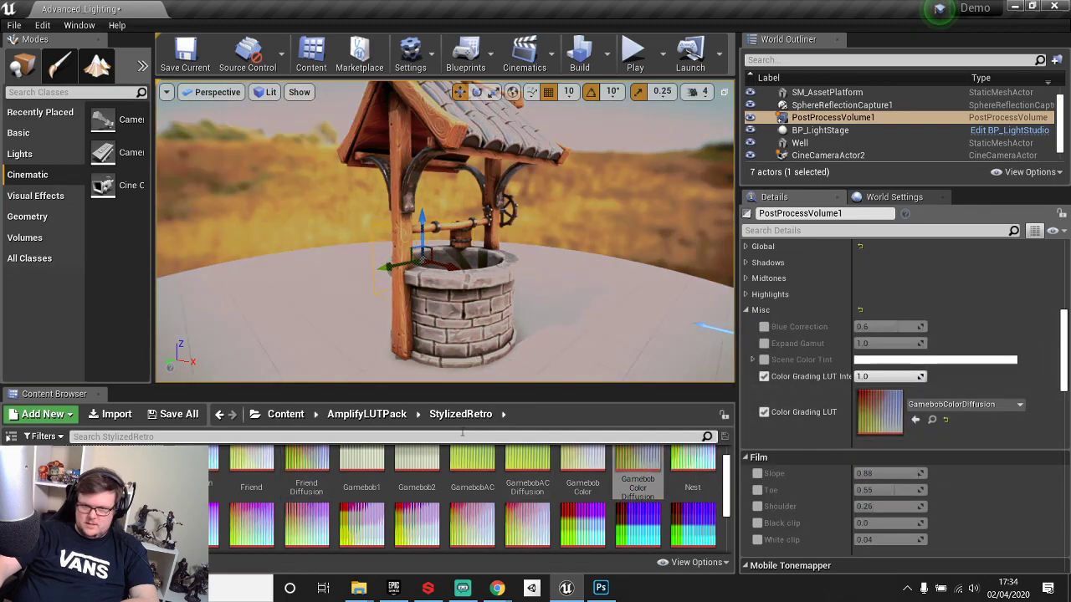
Set the 90sGreen texture from AmplifyLUTPack's StylizedMisc folder as the volume's color grading LUT.
{"action": "scroll", "coordinate": [418, 473], "scroll_direction": "up", "scroll_amount": 1}
{"action": "left_click", "coordinate": [368, 415]}
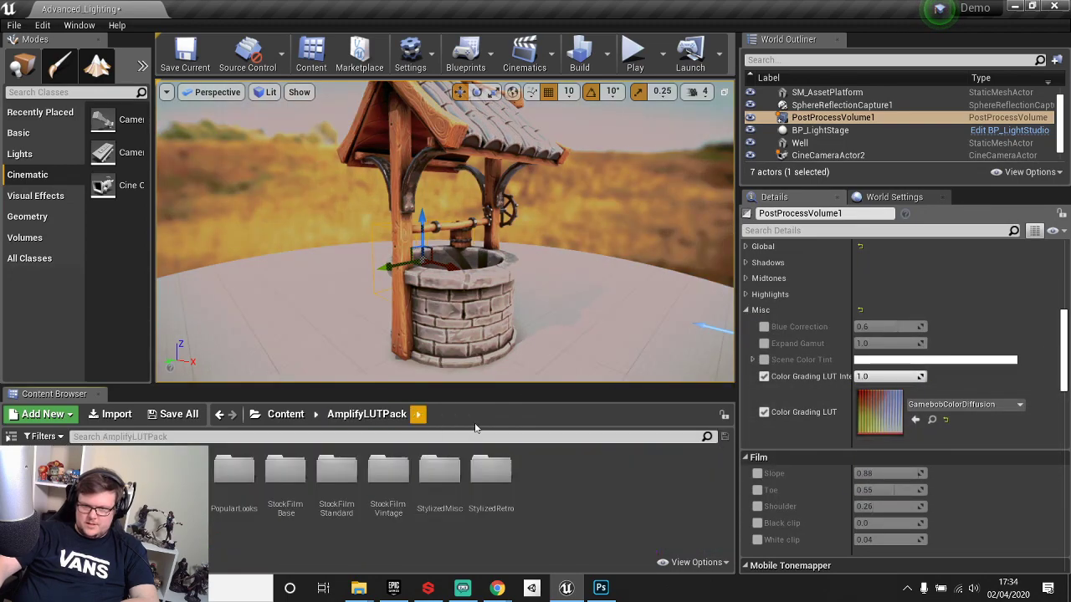
{"action": "double_click", "coordinate": [443, 474]}
{"action": "left_click_drag", "start_coordinate": [238, 473], "coordinate": [881, 402]}
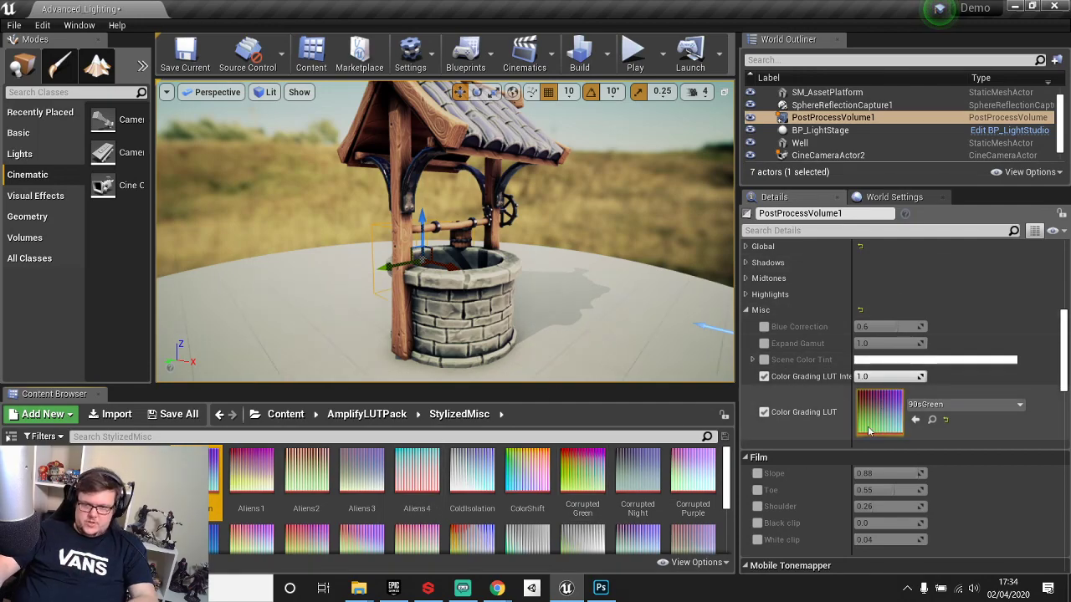
Compare the look by enabling and disabling the Global saturation, contrast and gamma overrides in the volume's color grading.
{"action": "scroll", "coordinate": [829, 385], "scroll_direction": "up", "scroll_amount": 2}
{"action": "left_click", "coordinate": [753, 315]}
{"action": "left_click", "coordinate": [764, 330]}
{"action": "left_click", "coordinate": [764, 346]}
{"action": "left_click", "coordinate": [764, 363]}
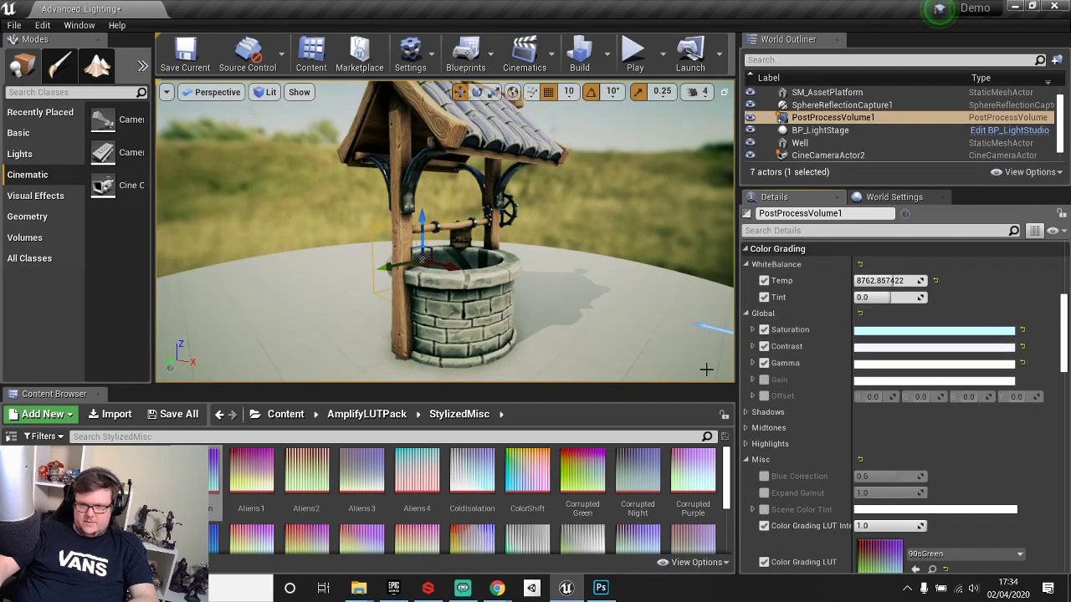
{"action": "left_click", "coordinate": [764, 330]}
{"action": "left_click", "coordinate": [763, 346]}
{"action": "left_click", "coordinate": [764, 363]}
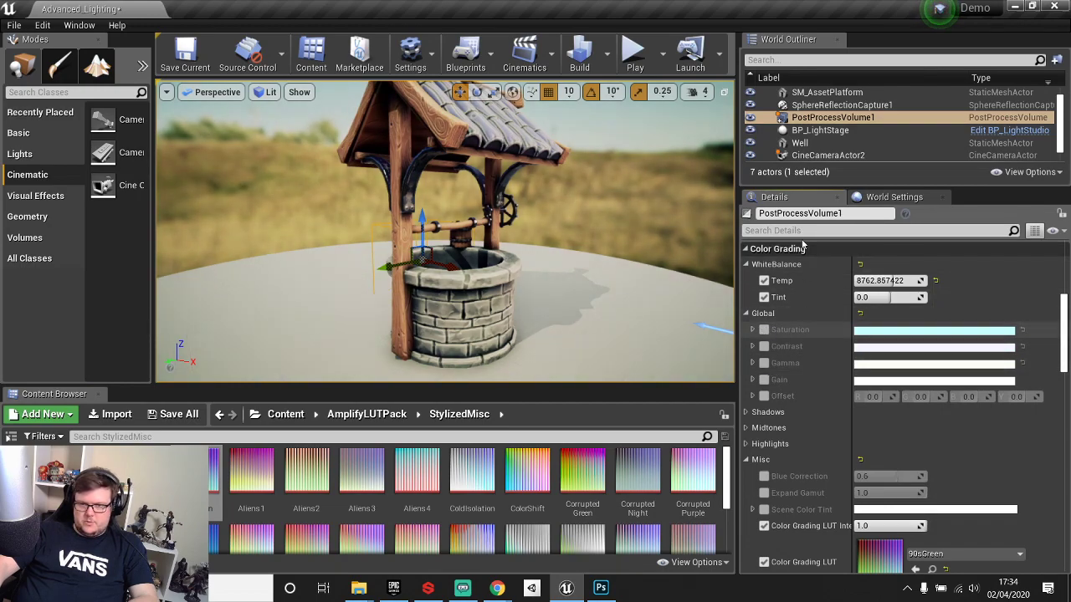